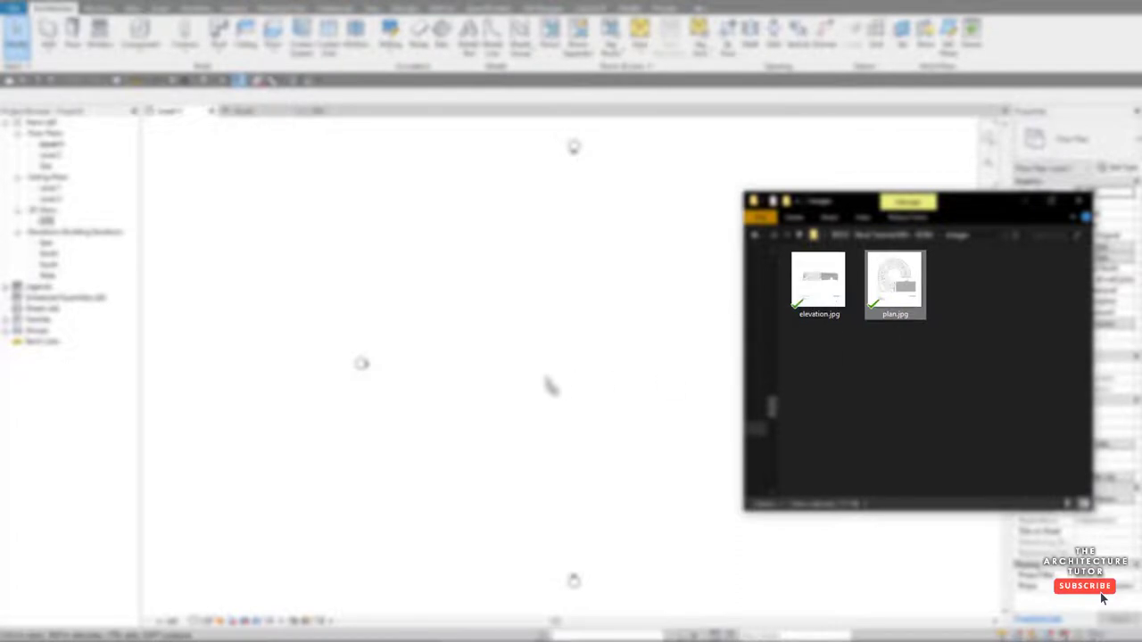
- Place the plan.jpg floor-plan image as a raster image in the Level 1 plan view
click(571, 369)
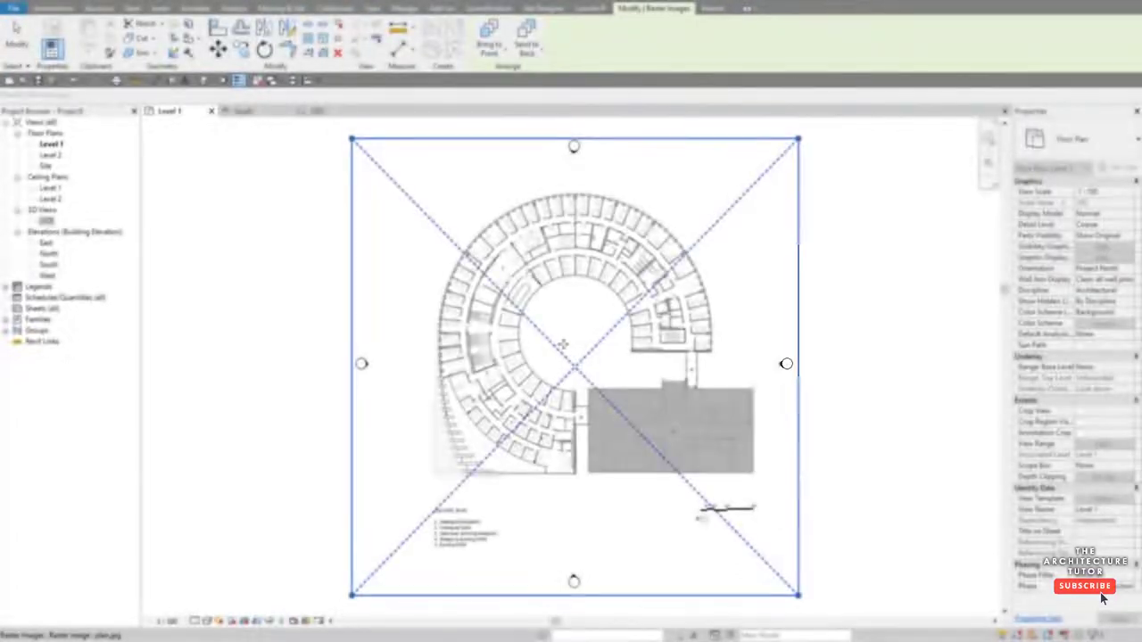
click(570, 370)
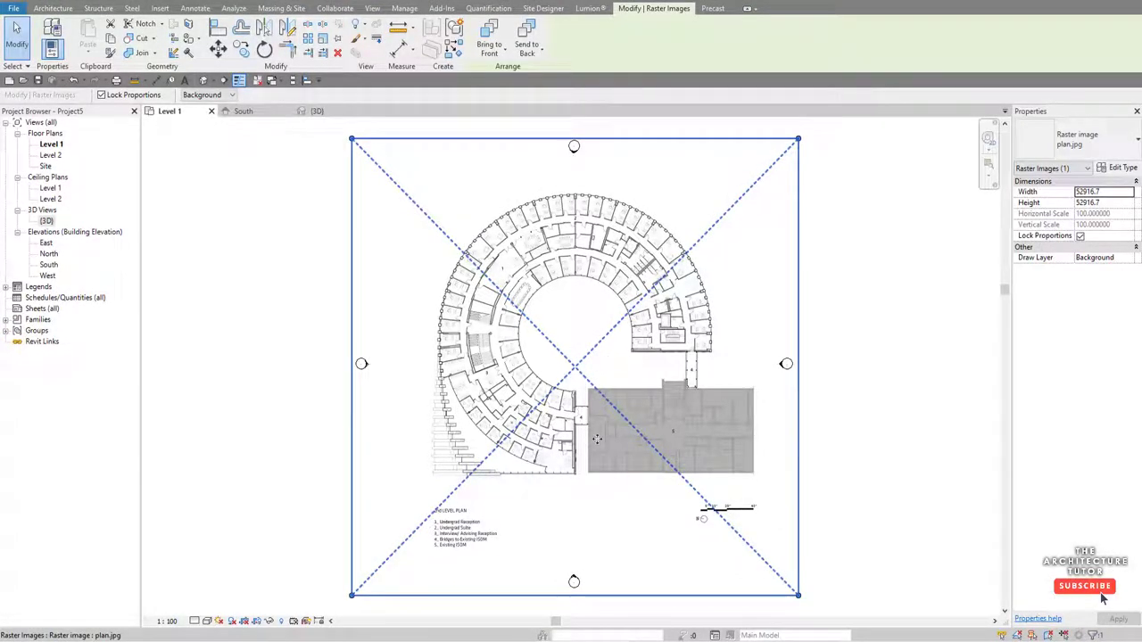
scroll(750, 518, up, 5)
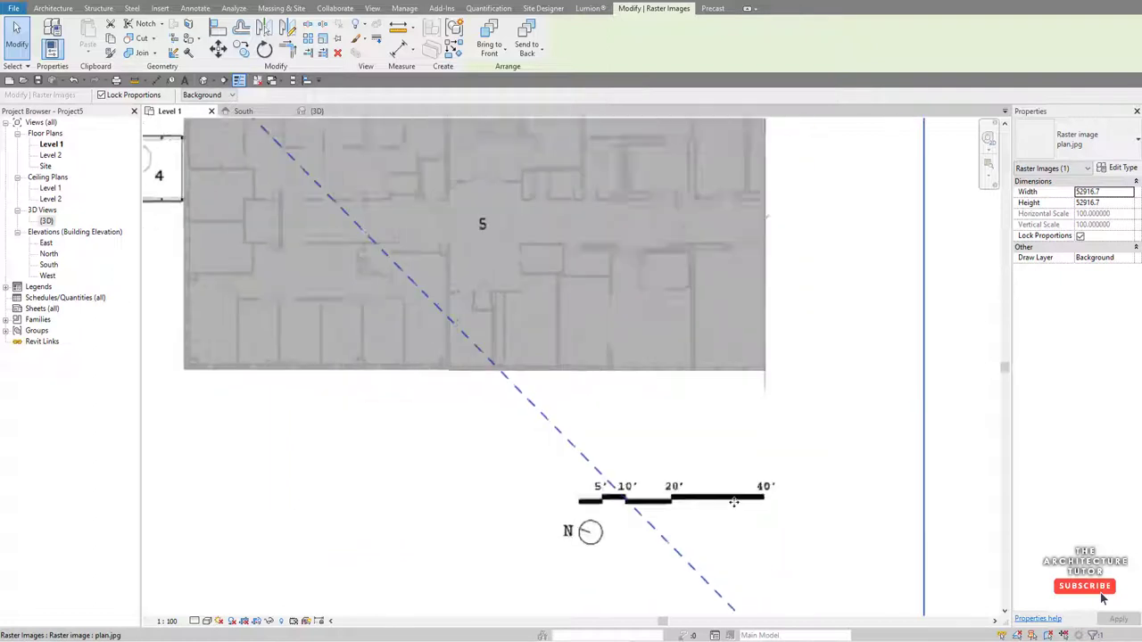
click(323, 41)
- Scale plan.jpg graphically so its scale bar, left end to 40' mark, measures 40 feet
scroll(537, 511, up, 2)
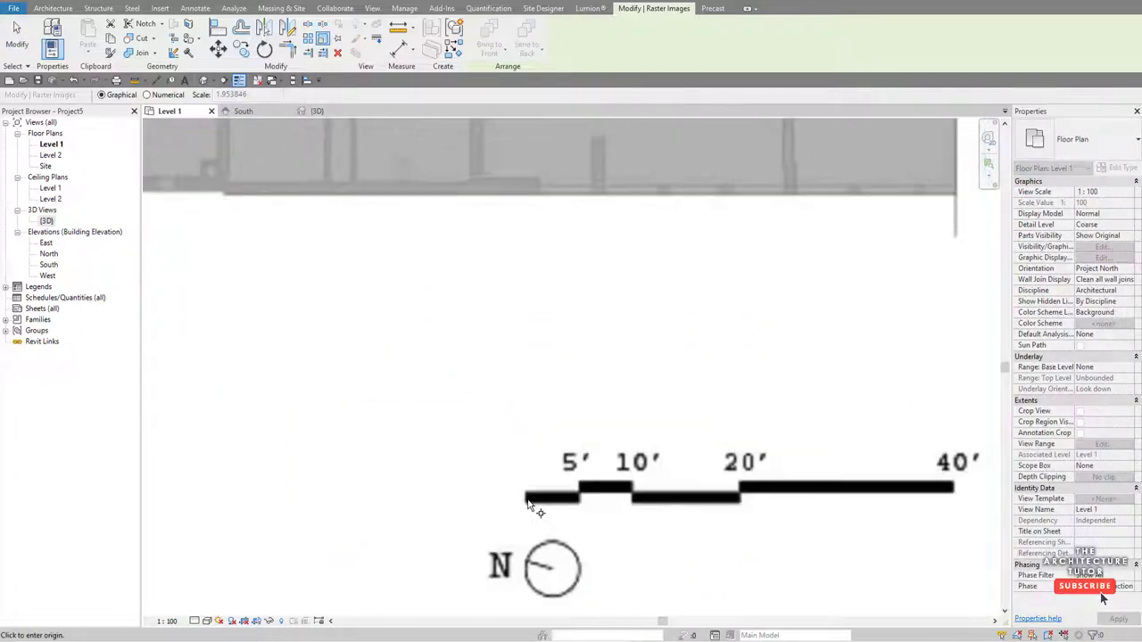
click(526, 497)
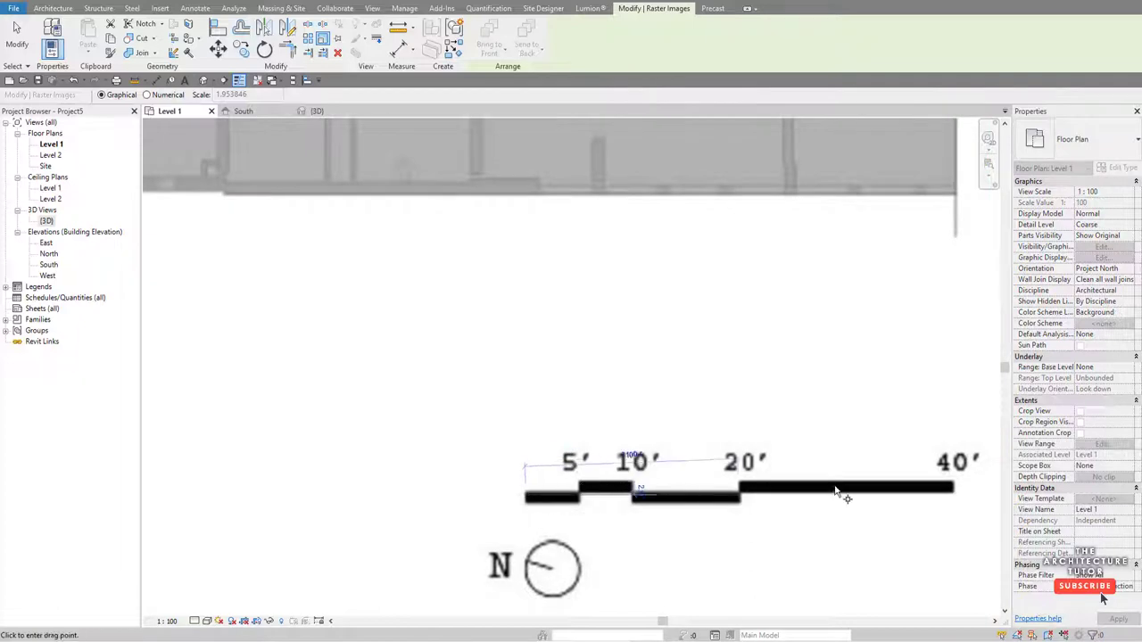
scroll(952, 498, up, 3)
click(954, 500)
scroll(897, 499, down, 3)
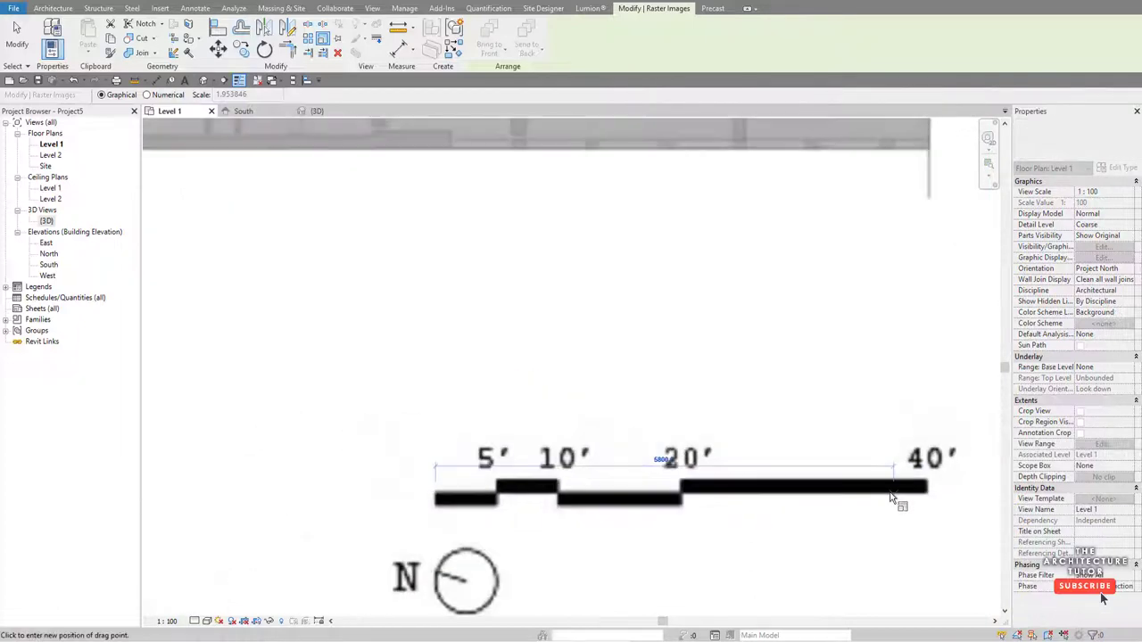
text(40)
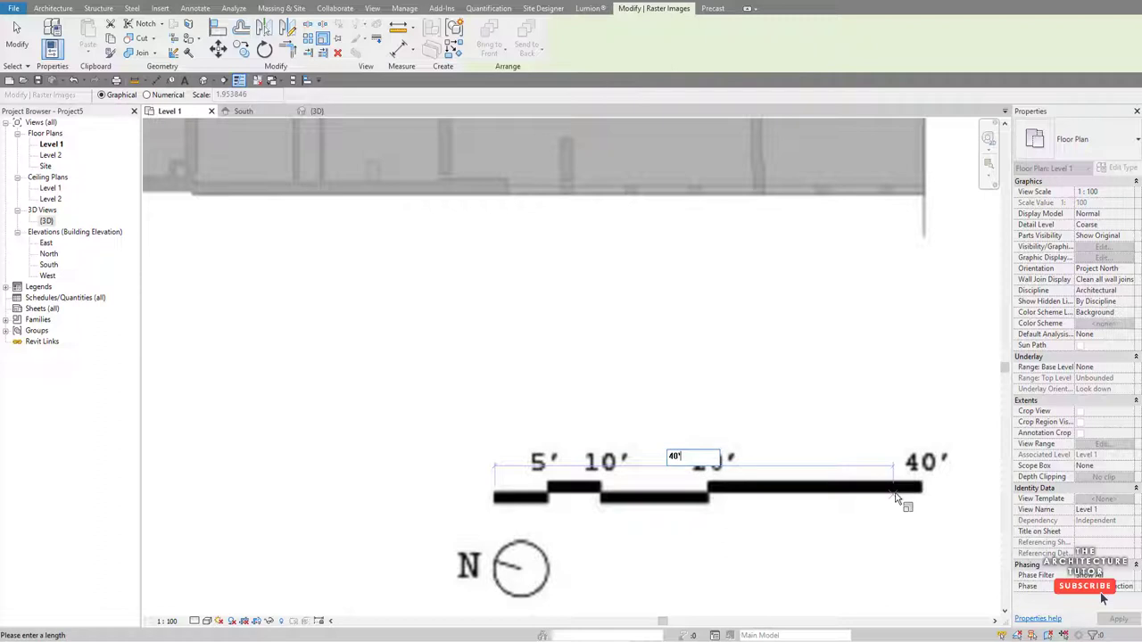
key(Return)
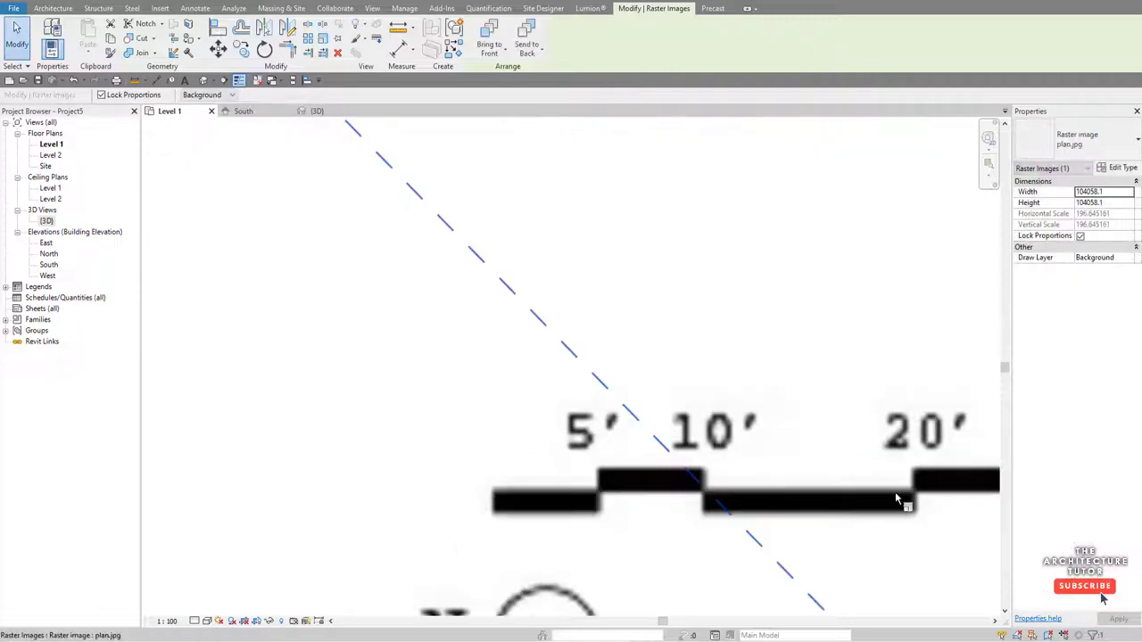
scroll(472, 427, down, 10)
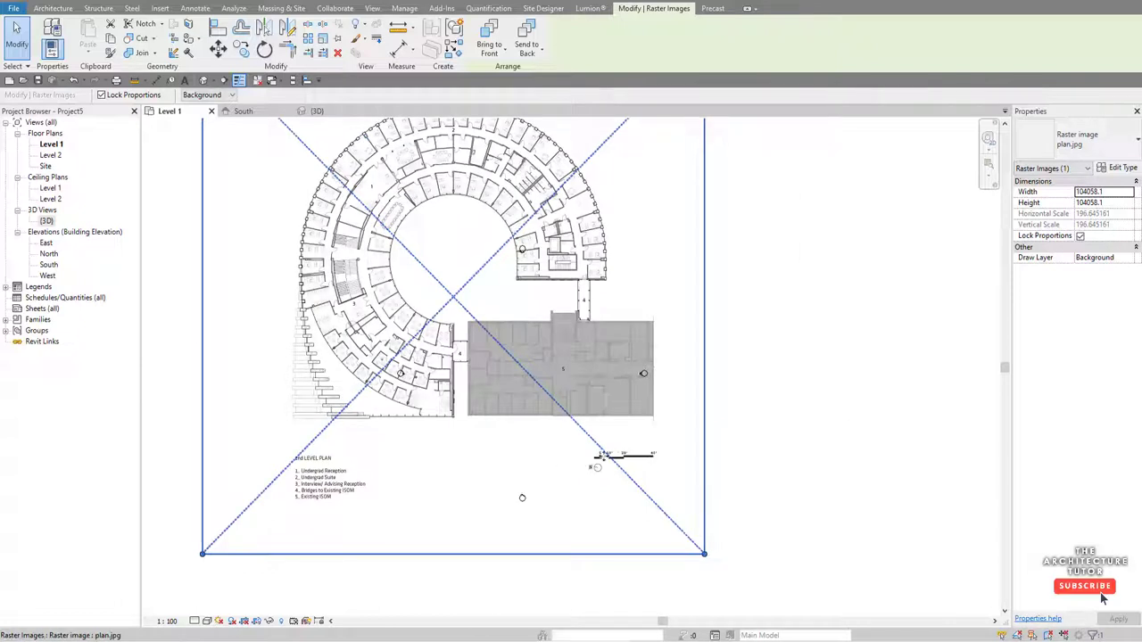
scroll(660, 491, down, 1)
scroll(663, 543, down, 1)
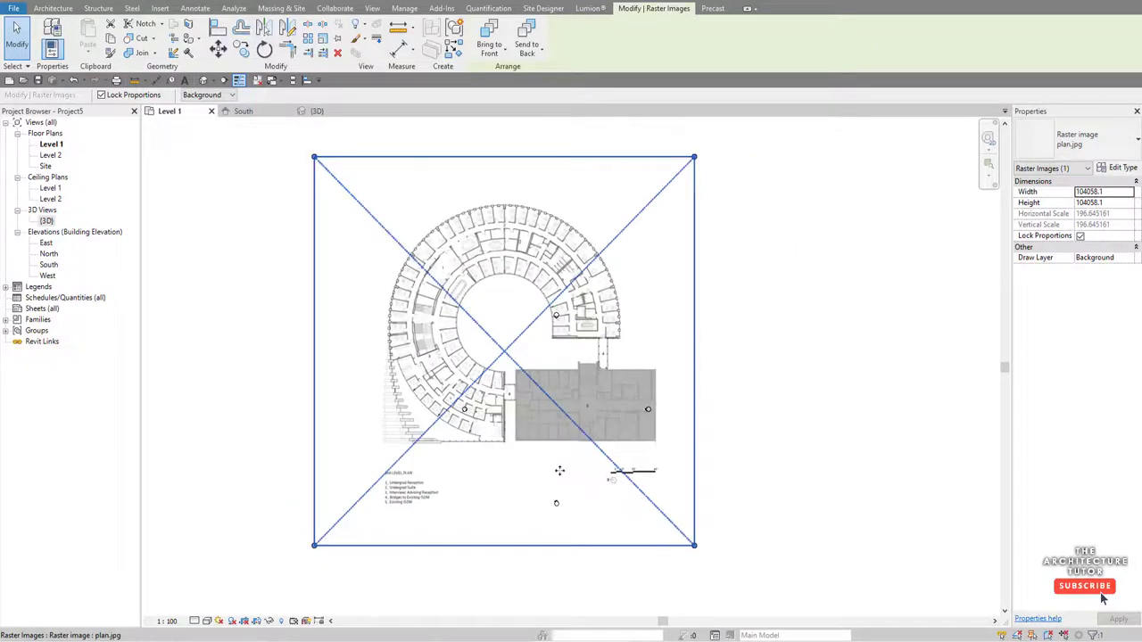
scroll(438, 344, up, 1)
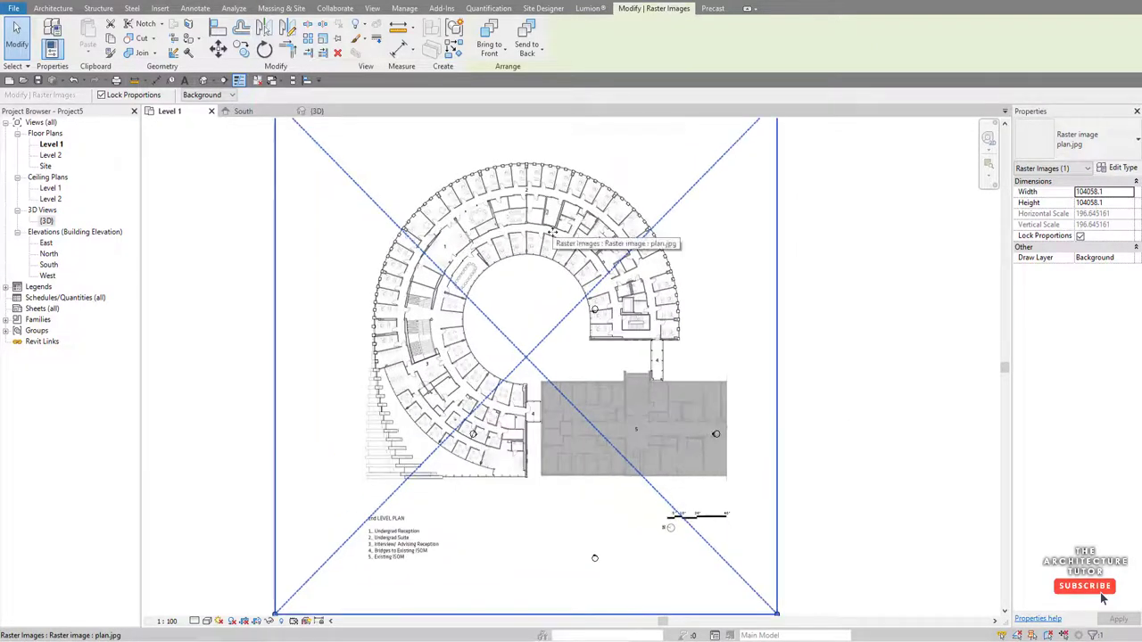
scroll(477, 295, up, 1)
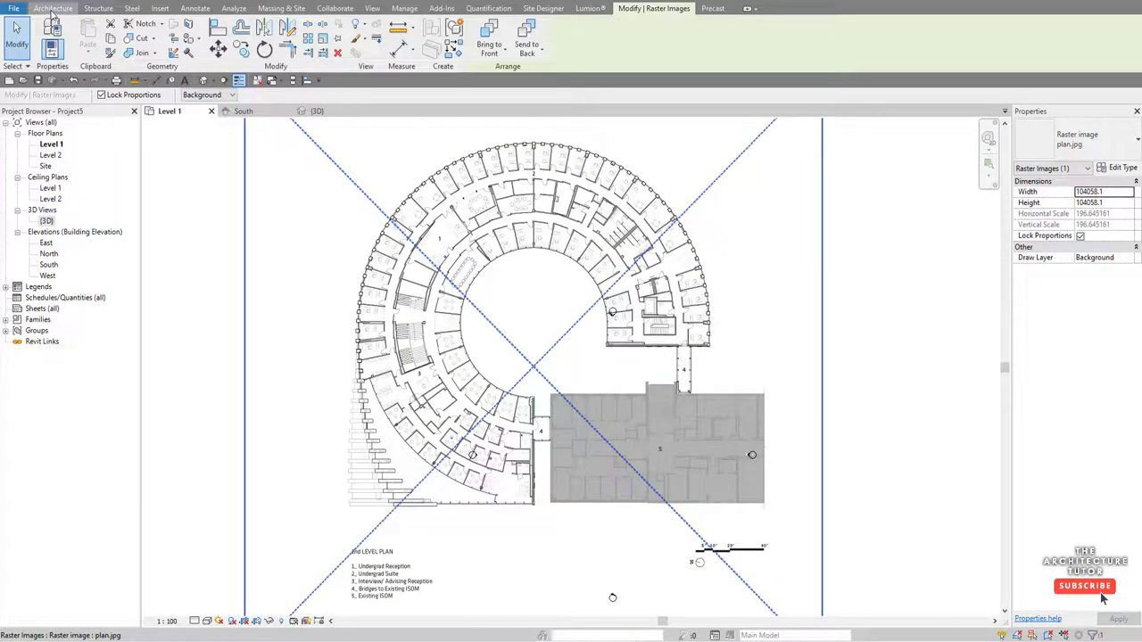
click(53, 12)
- Draw a vertical reference plane along the building's west outer edge
click(948, 40)
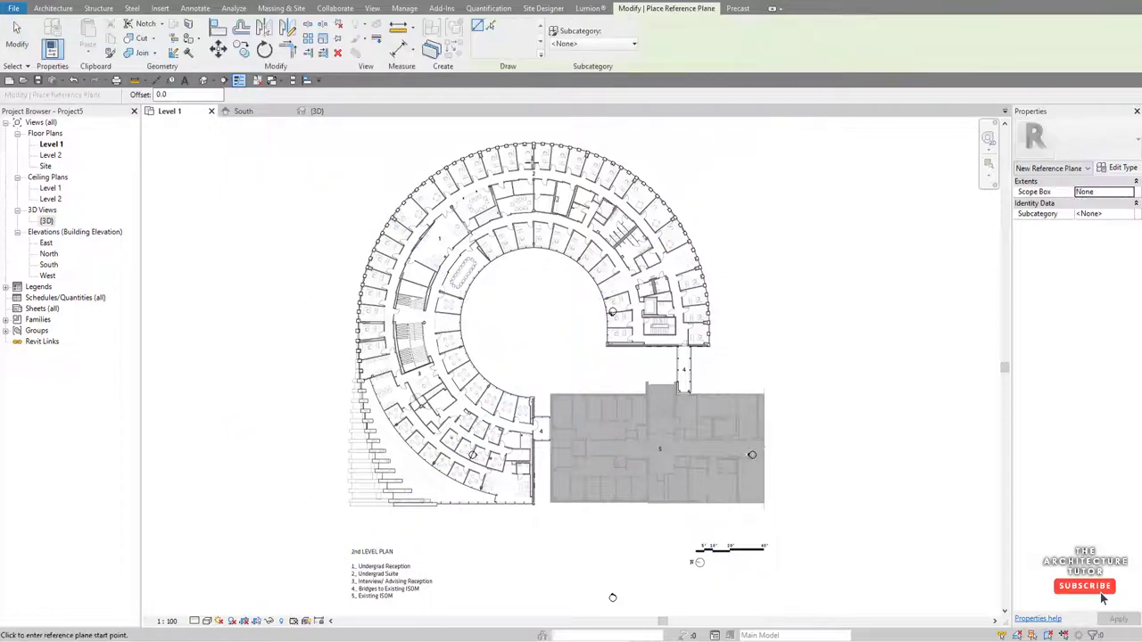
click(363, 128)
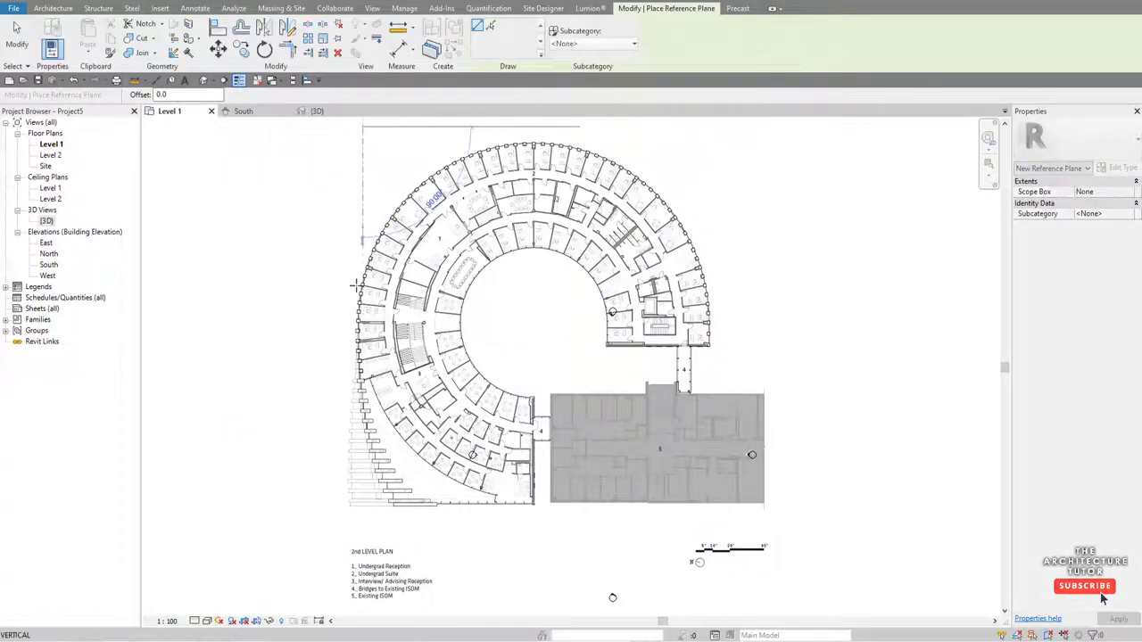
click(361, 526)
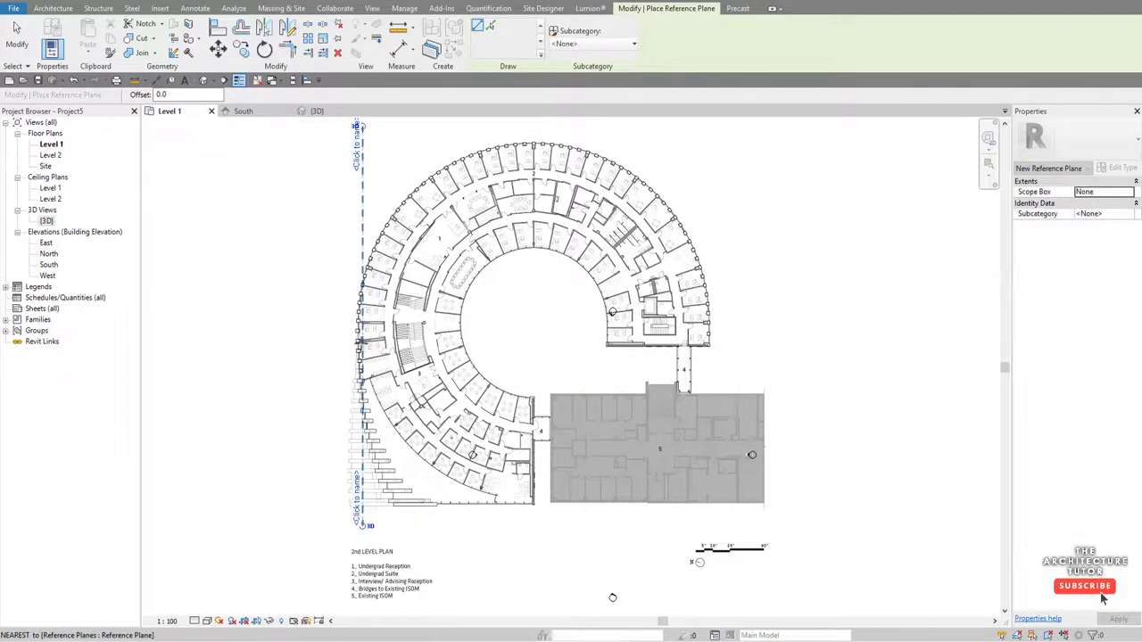
key(Escape)
key(Escape)
- Copy the plane to the east edge, nudge it right to fit, and zoom to fit
click(362, 164)
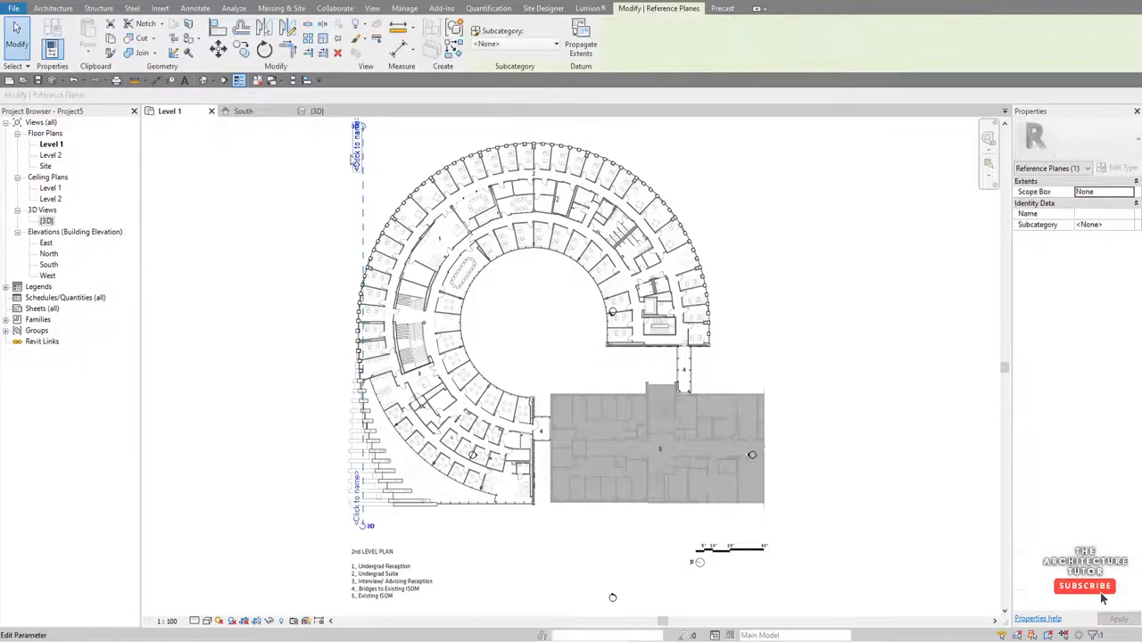
ctrl+drag(366, 160, 708, 152)
key(Escape)
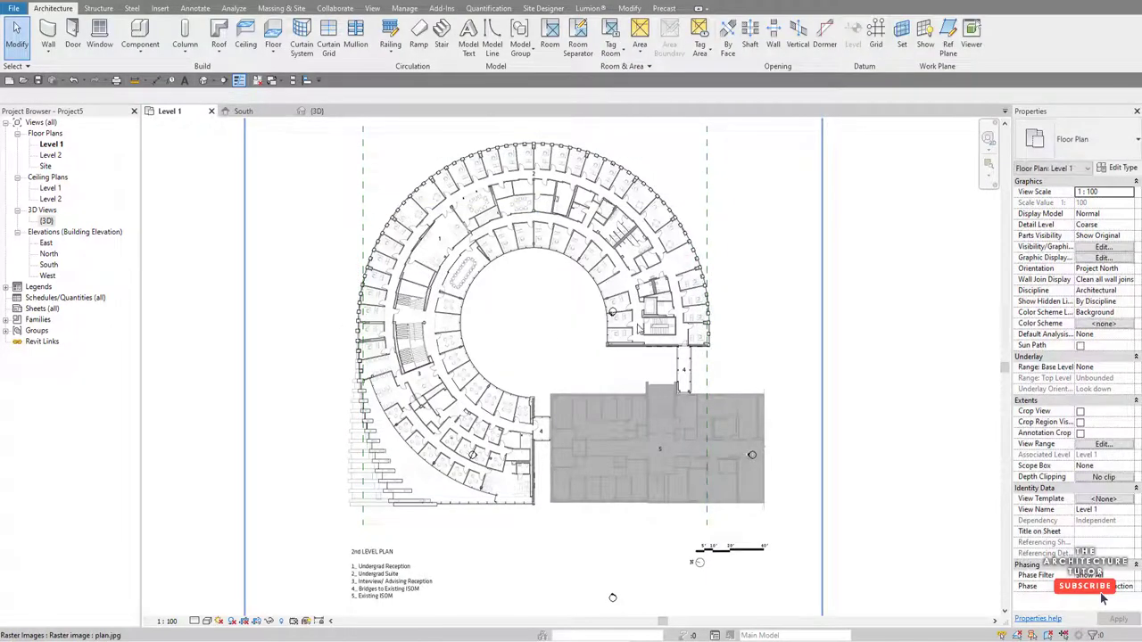
scroll(634, 327, up, 5)
click(696, 398)
key(Right)
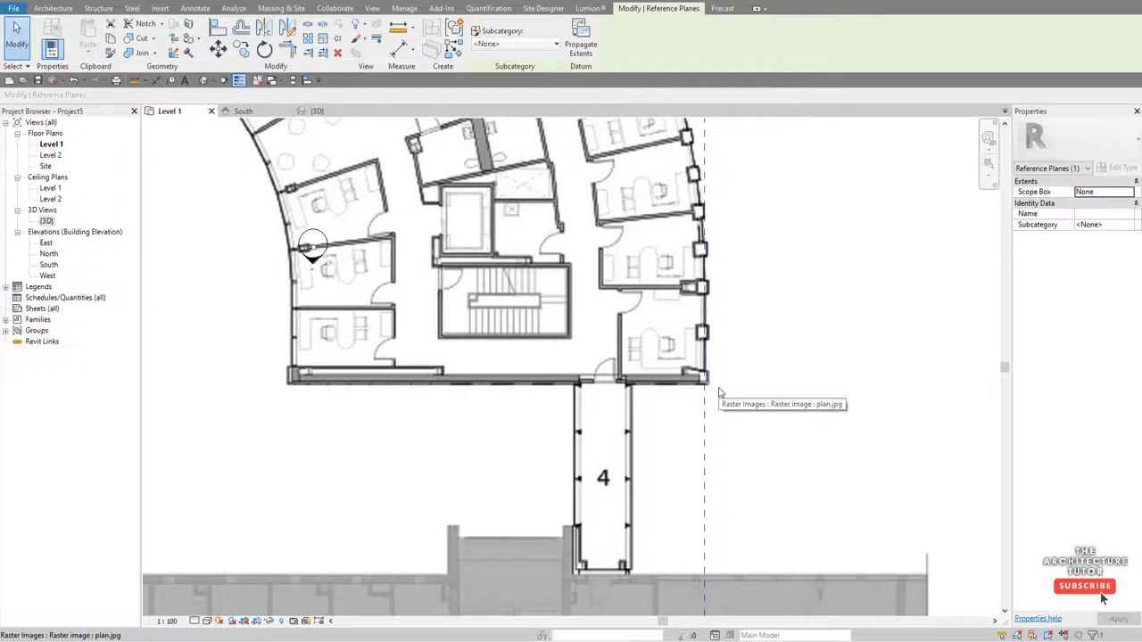
scroll(772, 397, down, 7)
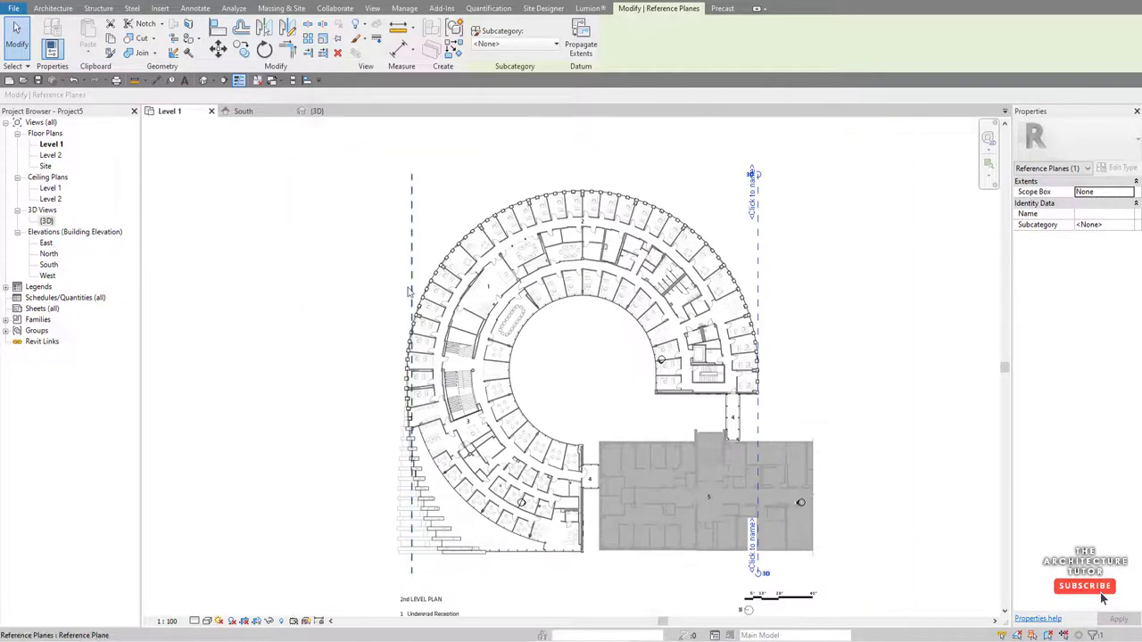
scroll(421, 361, up, 5)
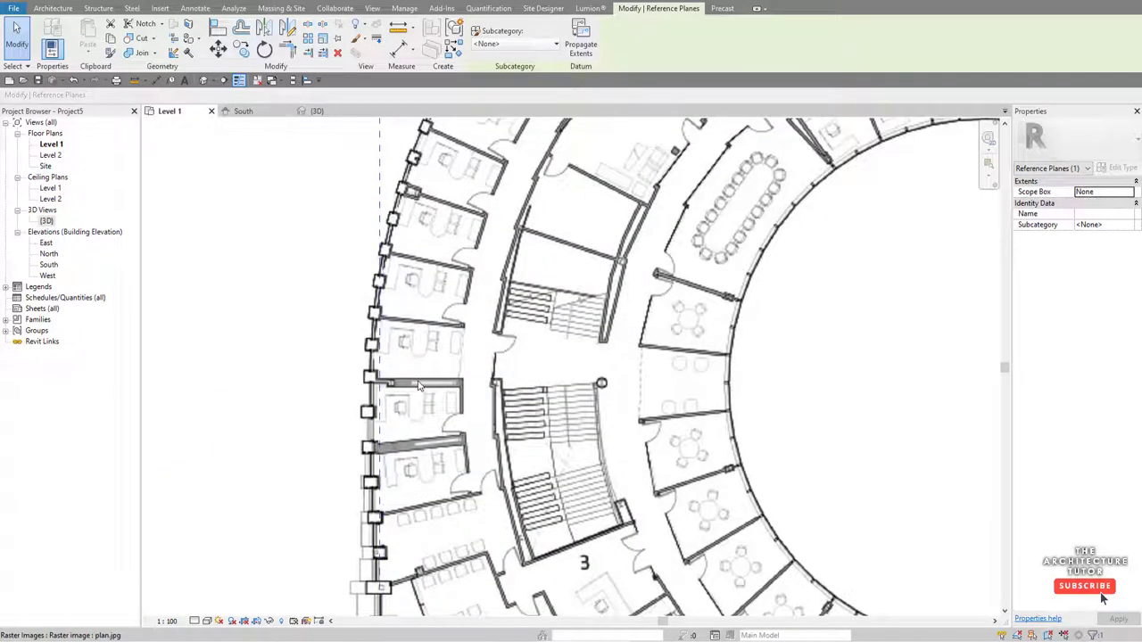
scroll(345, 460, down, 6)
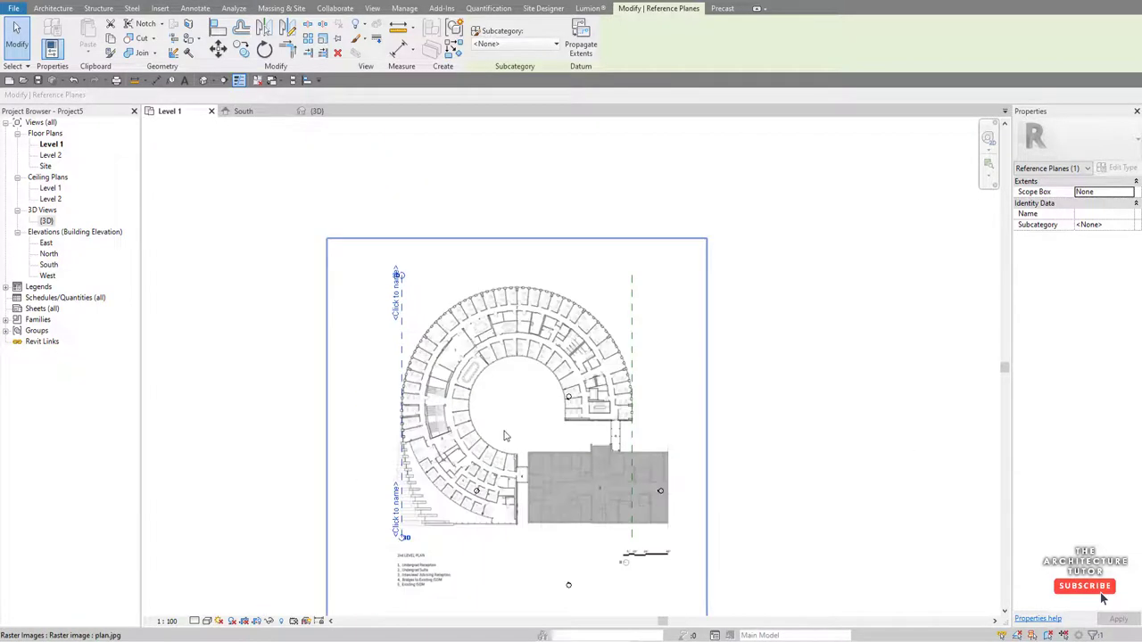
key(Escape)
key(z)
key(f)
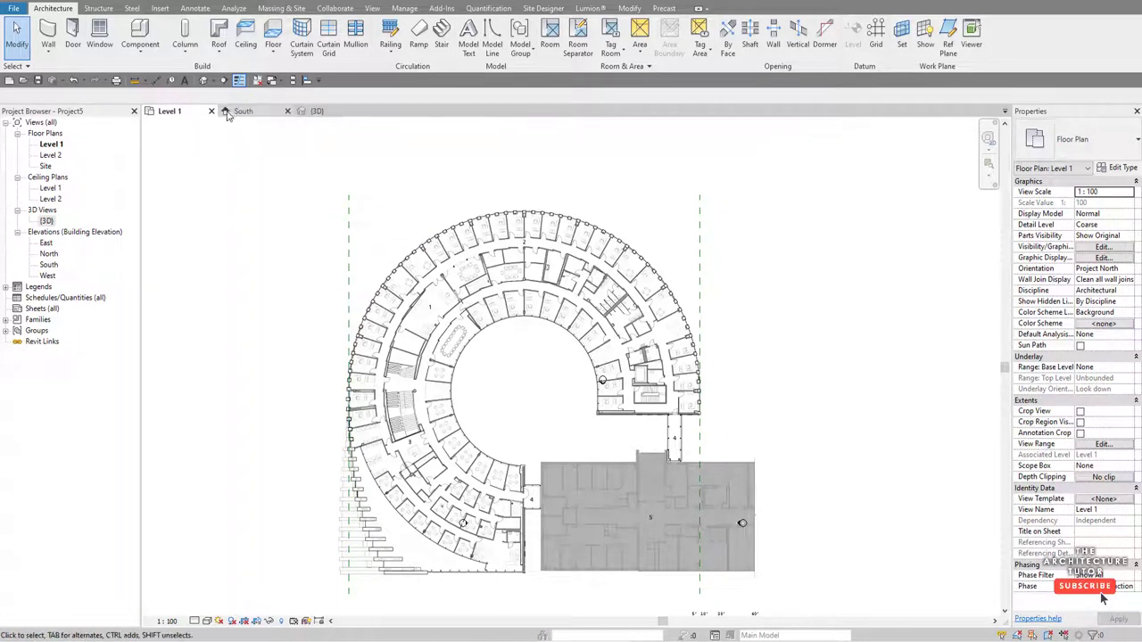
- Dimension the two outer reference planes, placing the 63200 dimension above the building
click(156, 81)
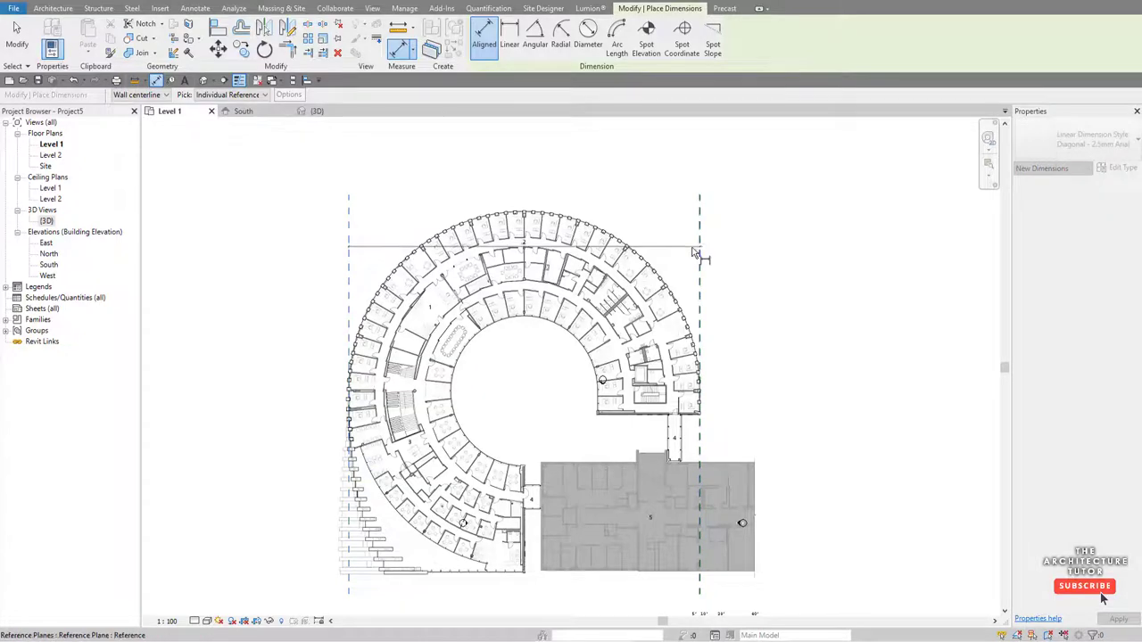
scroll(591, 168, up, 4)
scroll(562, 163, up, 5)
click(452, 167)
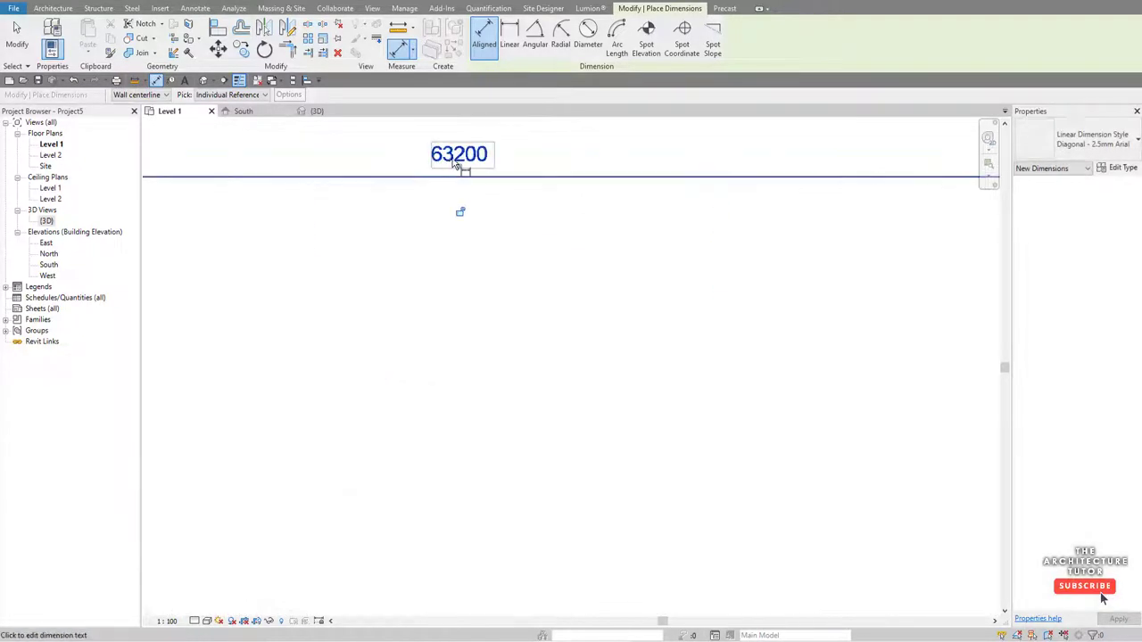
scroll(460, 165, down, 6)
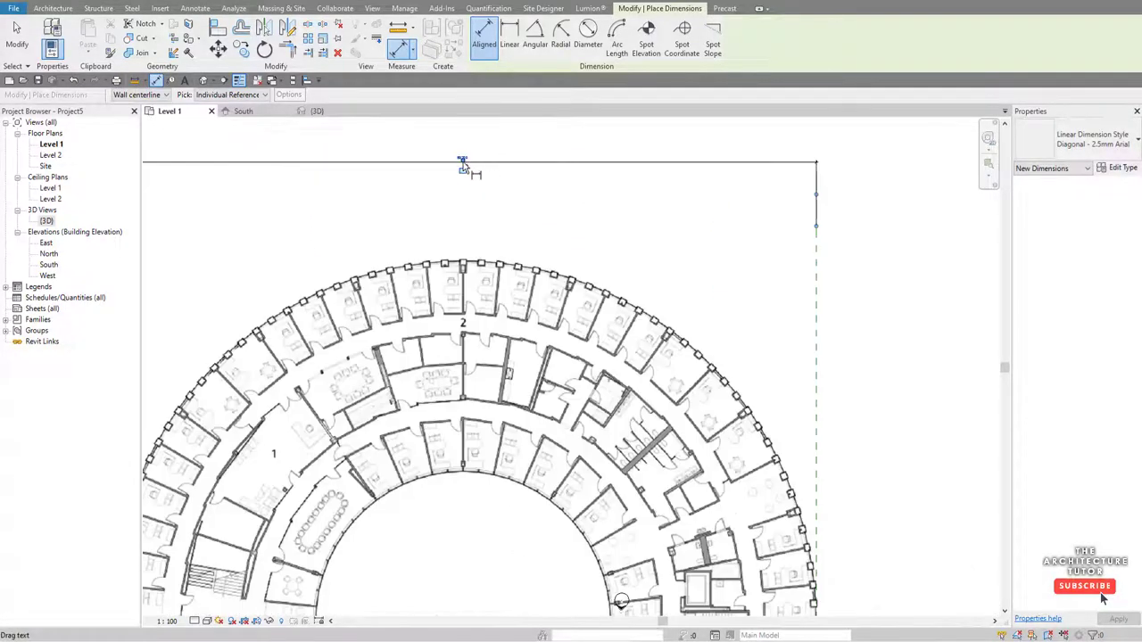
scroll(521, 211, down, 1)
scroll(482, 231, down, 1)
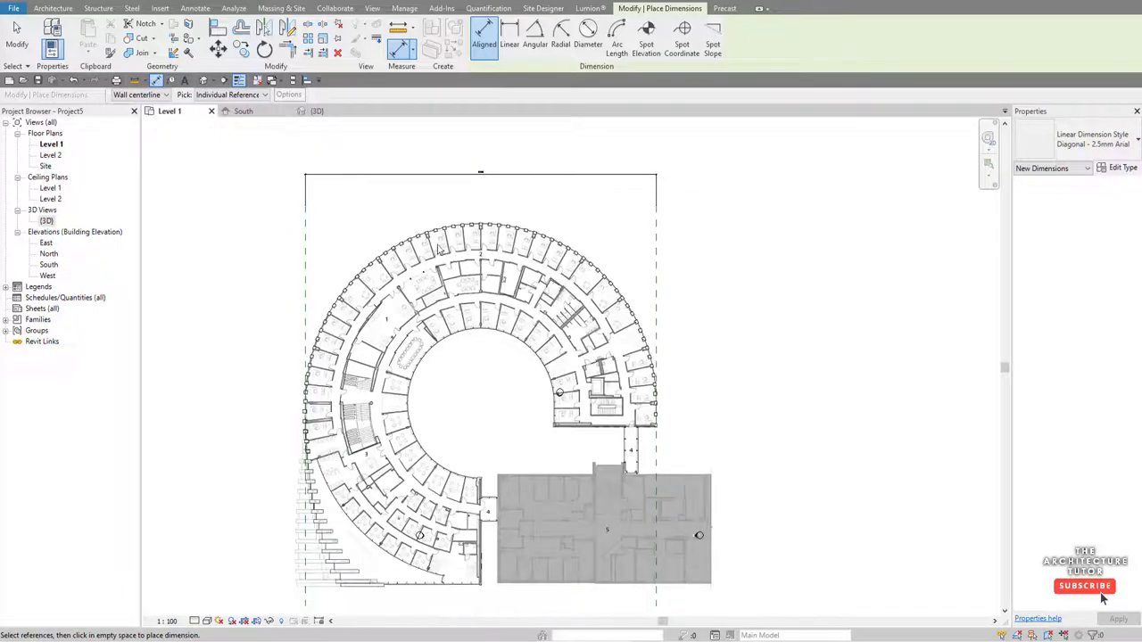
key(Escape)
key(Escape)
- Copy the west reference plane to a new position midway across the building
click(657, 286)
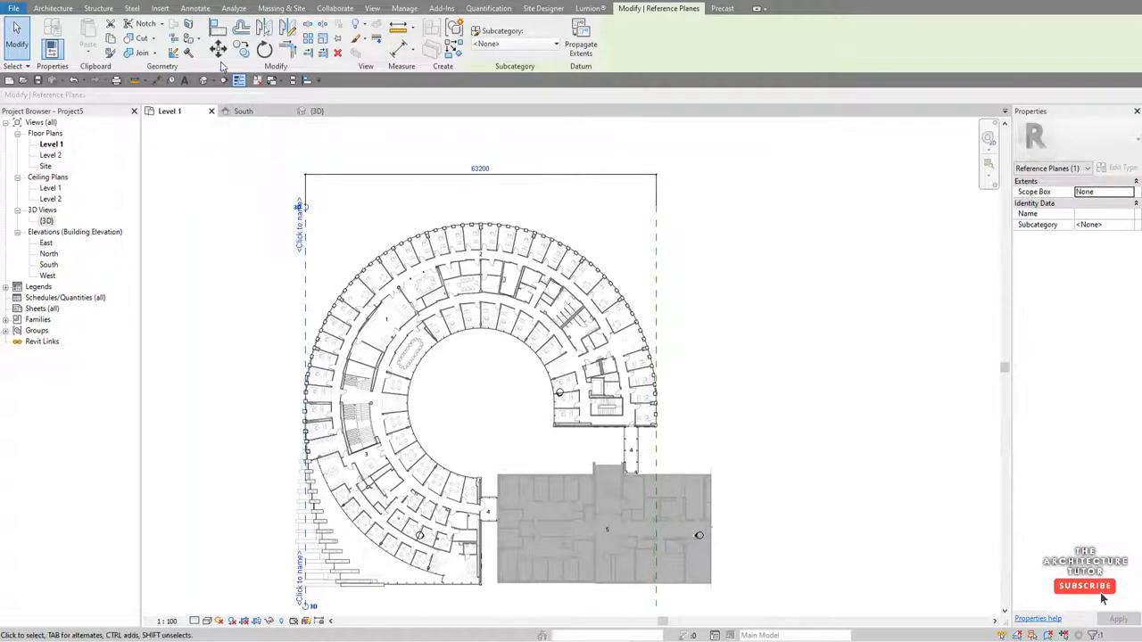
click(243, 52)
click(307, 260)
click(479, 259)
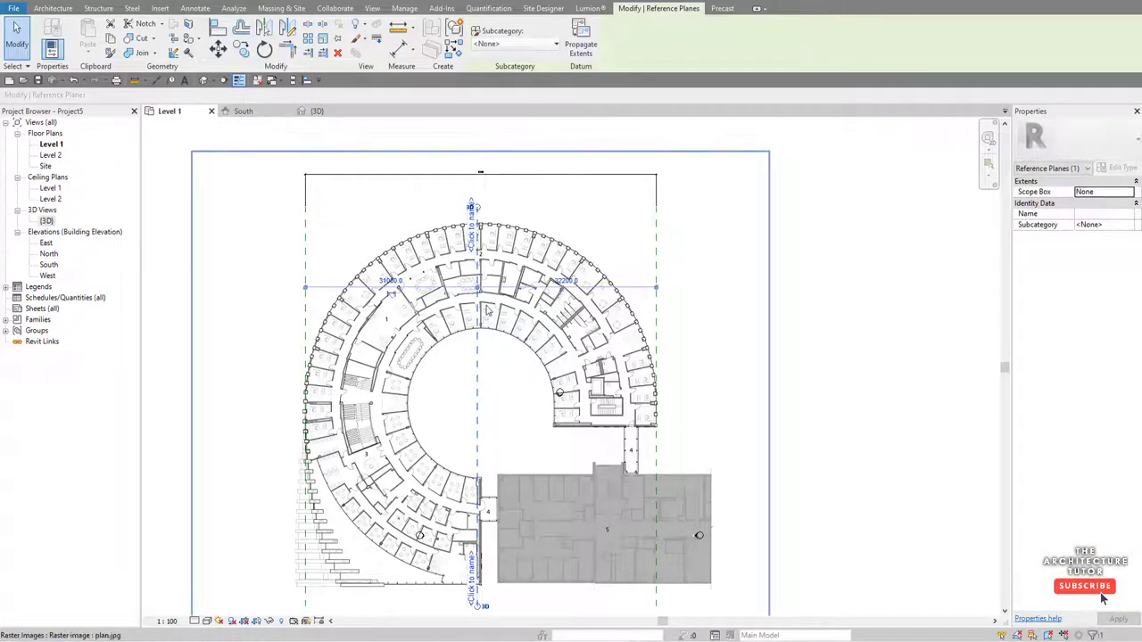
key(Escape)
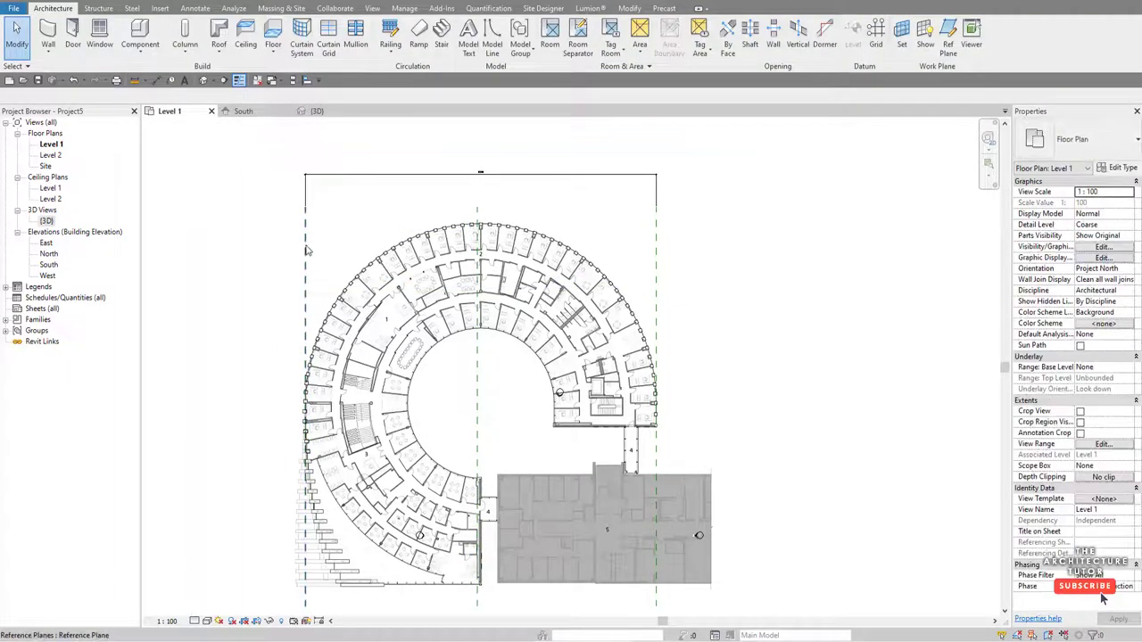
- Add an aligned dimension string across the three vertical planes with DI, above the plan
key(d)
key(i)
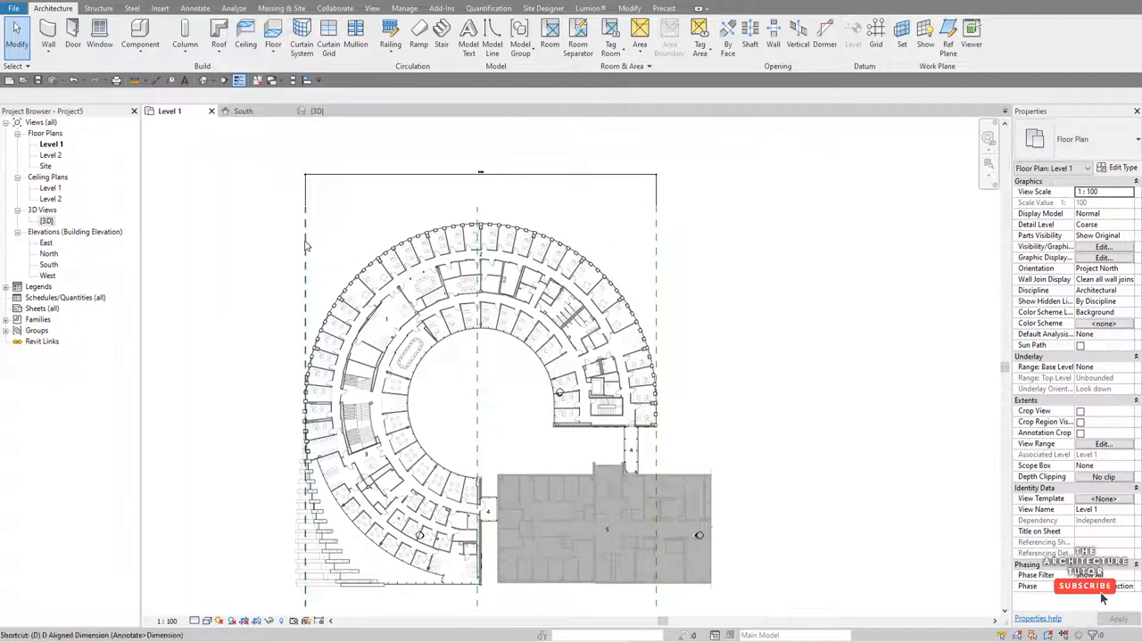
click(306, 246)
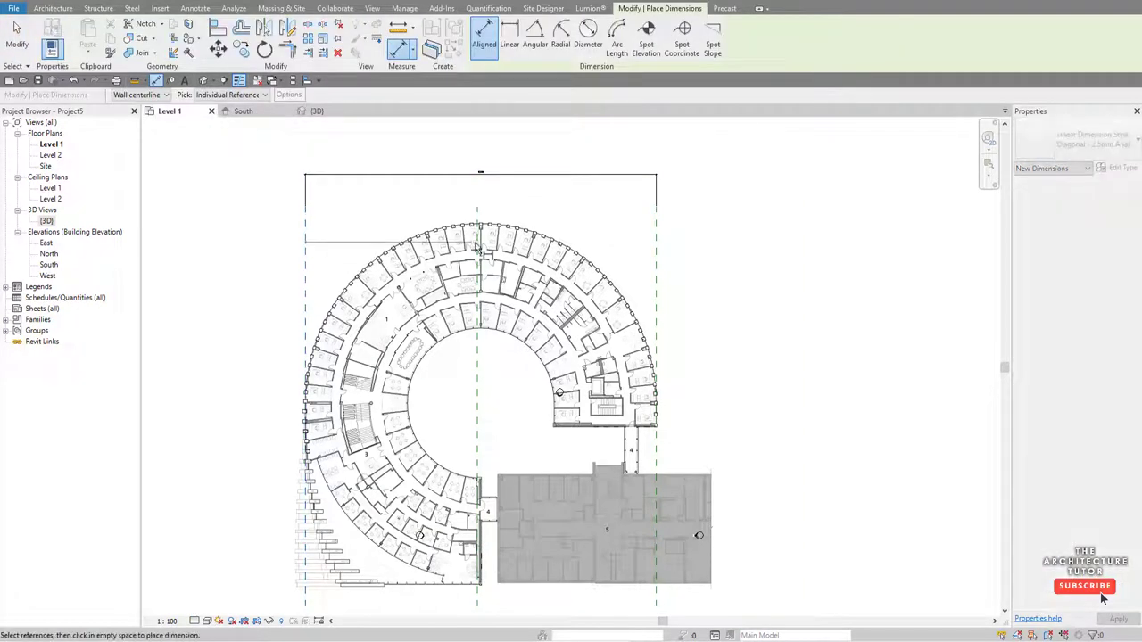
click(591, 182)
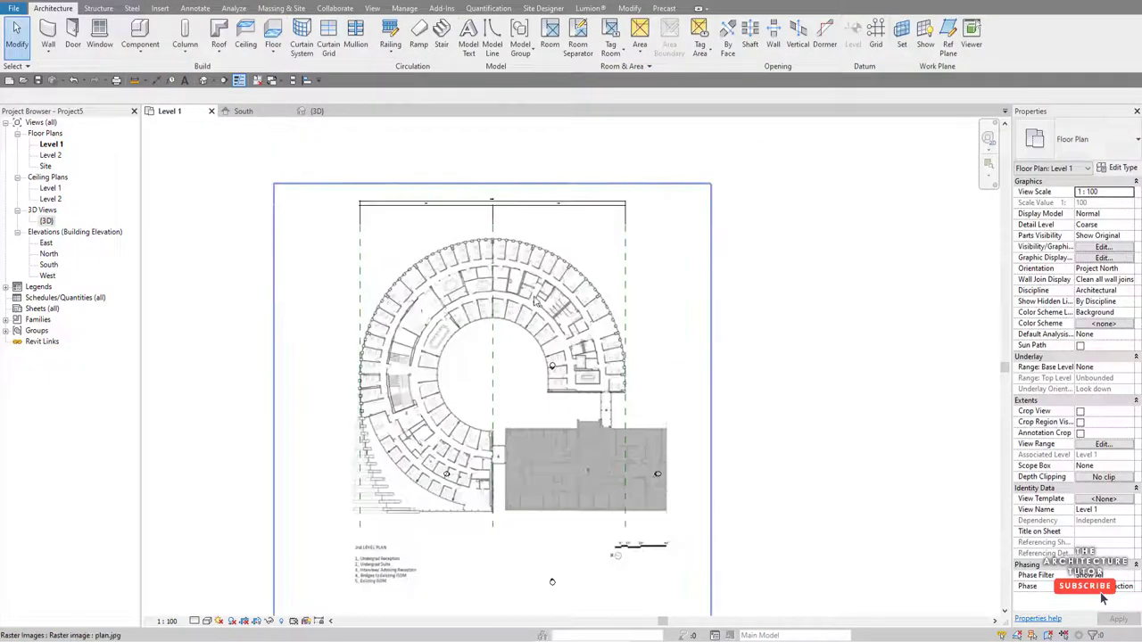
scroll(480, 378, up, 2)
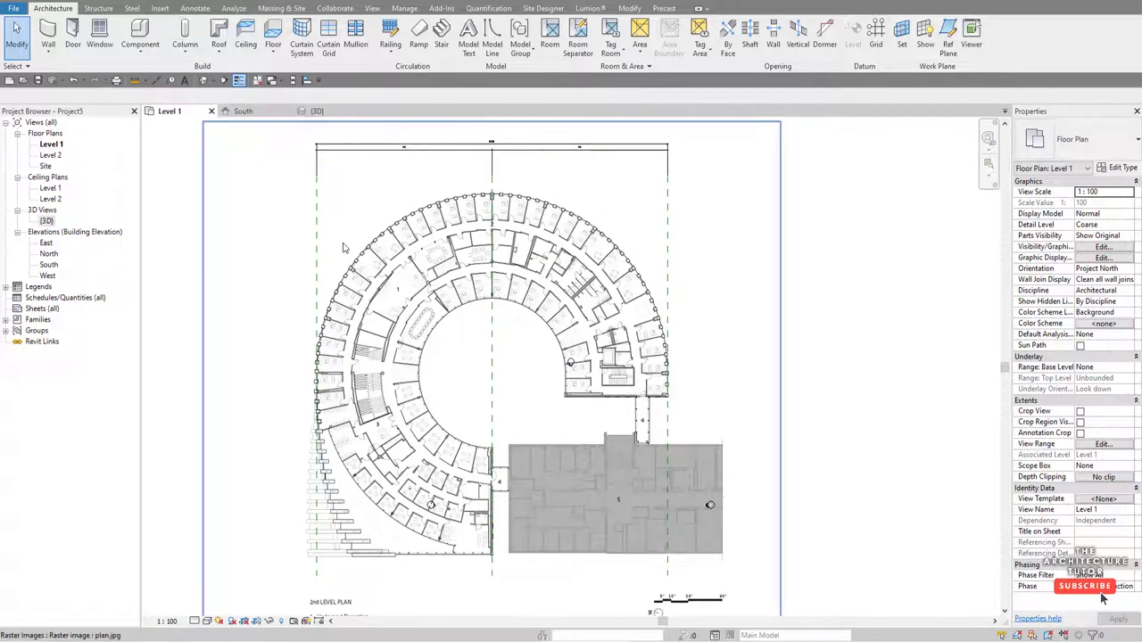
- Rotate copies of the three vertical reference planes 90° to make horizontal planes
click(494, 318)
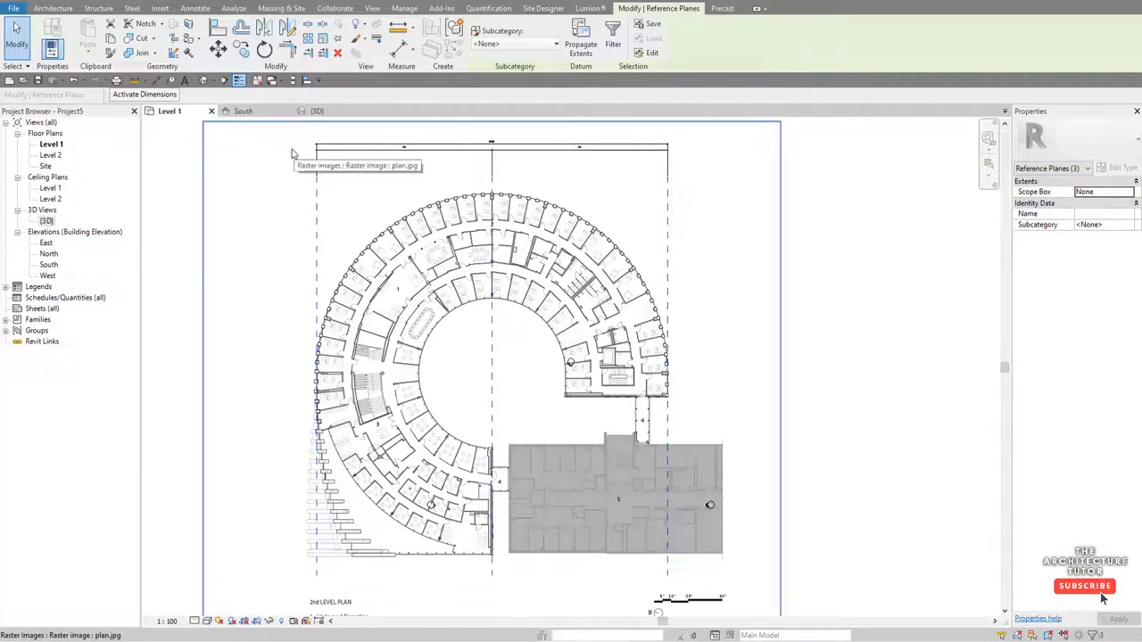
click(265, 49)
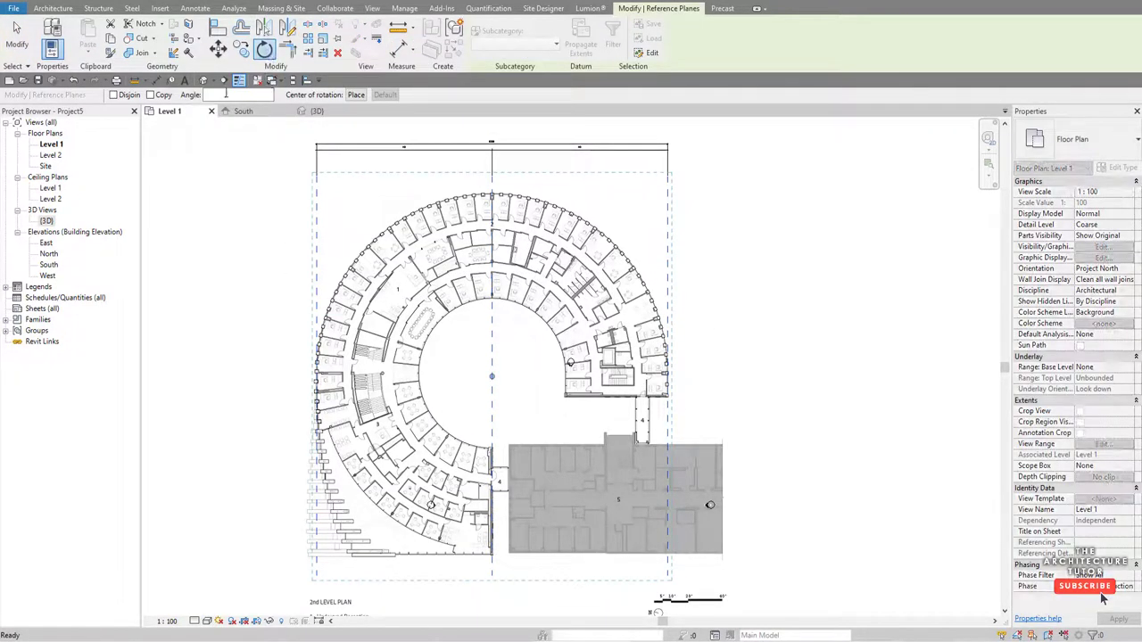
click(151, 94)
click(494, 179)
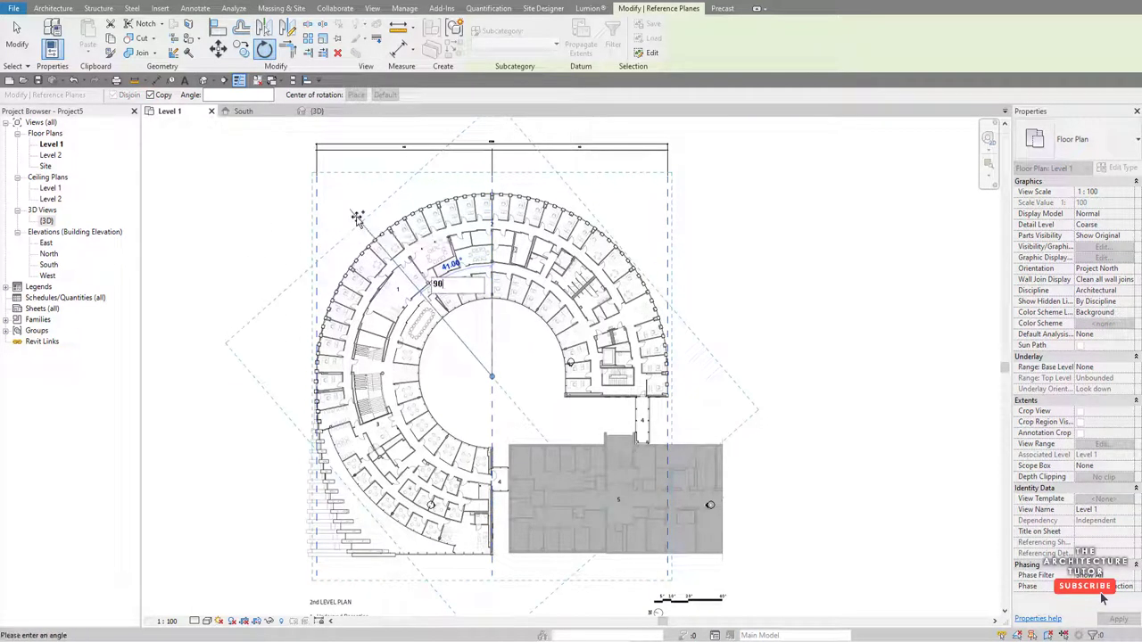
click(357, 219)
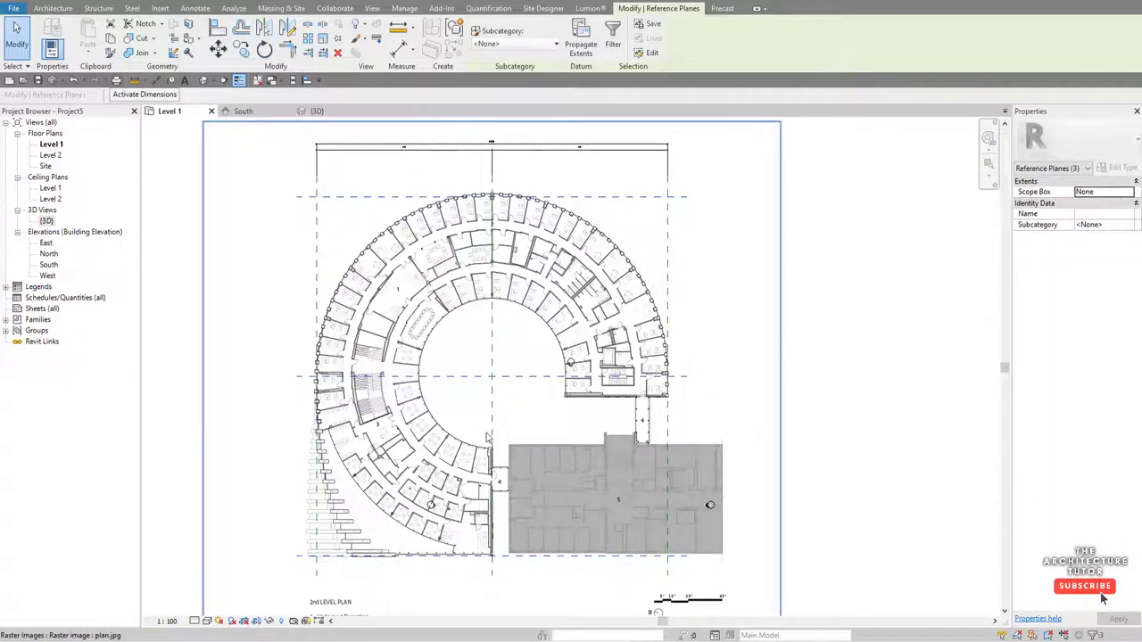
- Nudge the horizontal reference planes upward to cross the plan's top, middle and bottom
scroll(492, 193, up, 5)
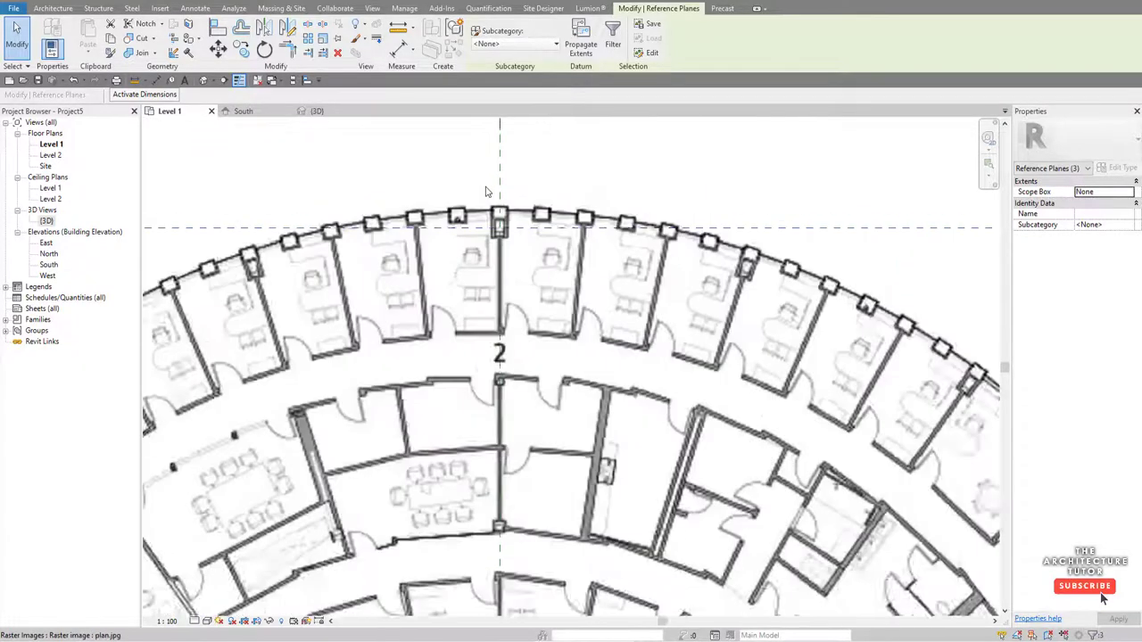
key(Up)
key(Up)
key(Up)
key(Up)
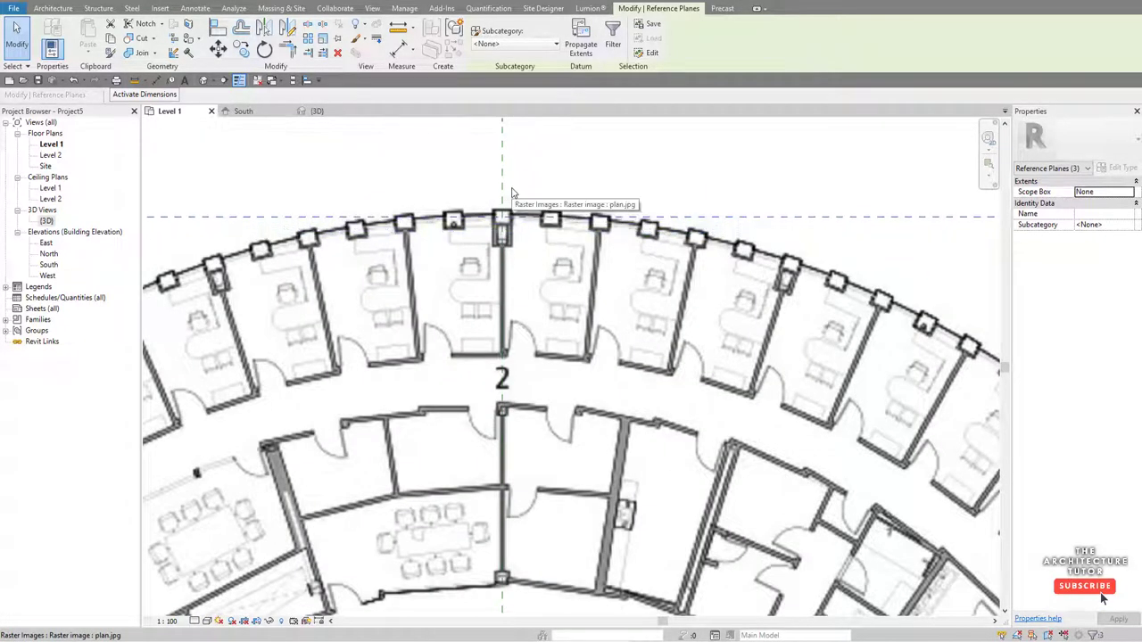
key(Up)
scroll(512, 193, down, 6)
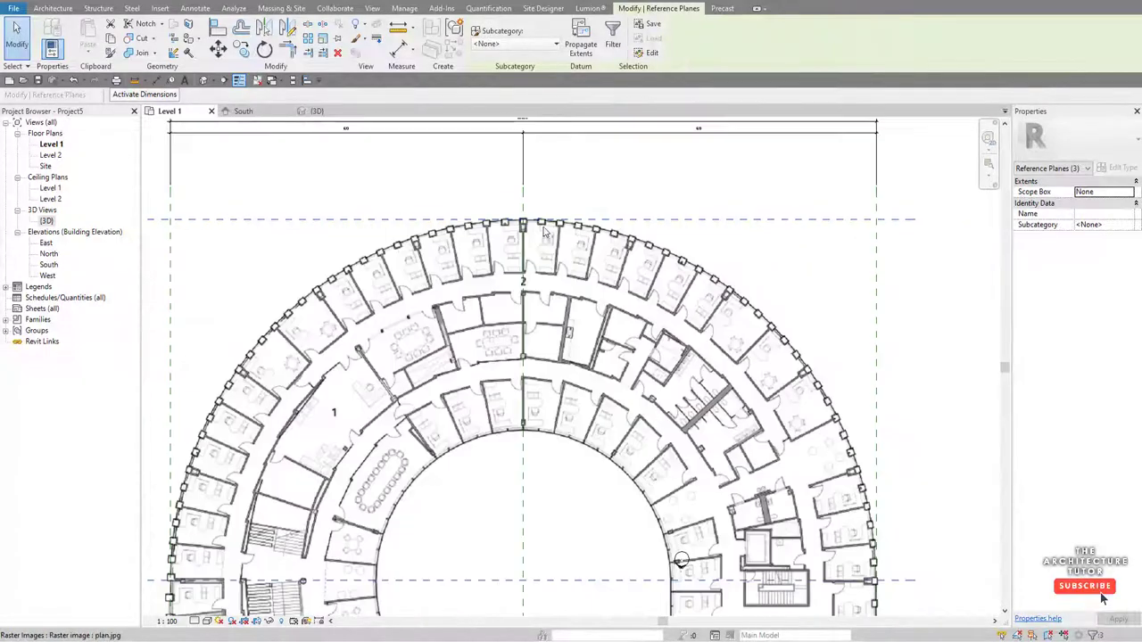
scroll(528, 589, up, 4)
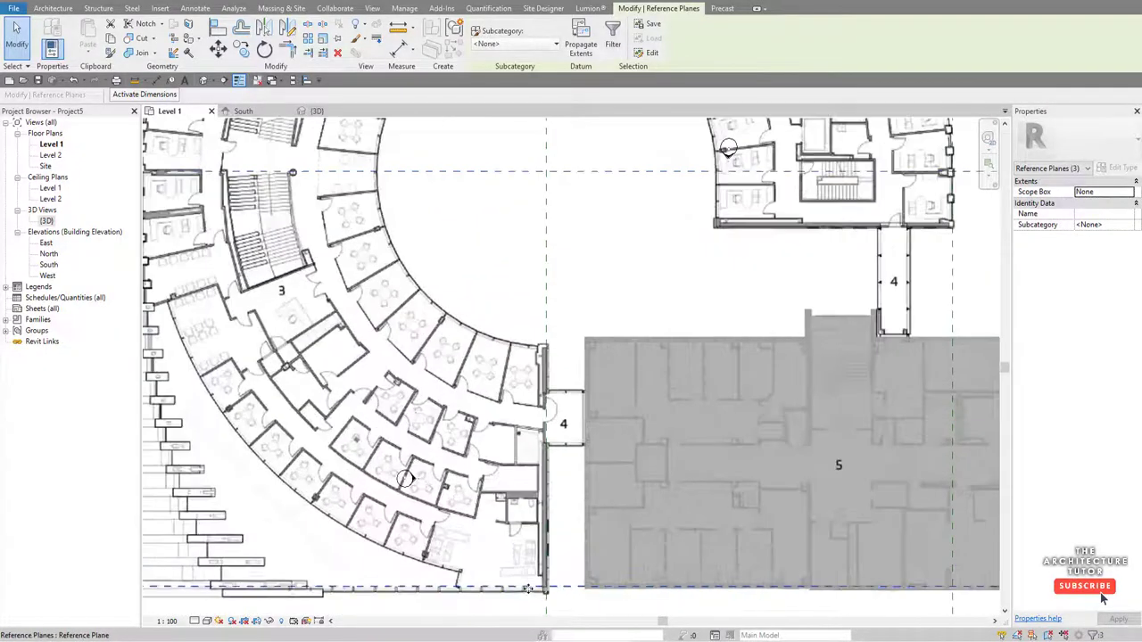
scroll(344, 319, up, 2)
scroll(375, 446, down, 4)
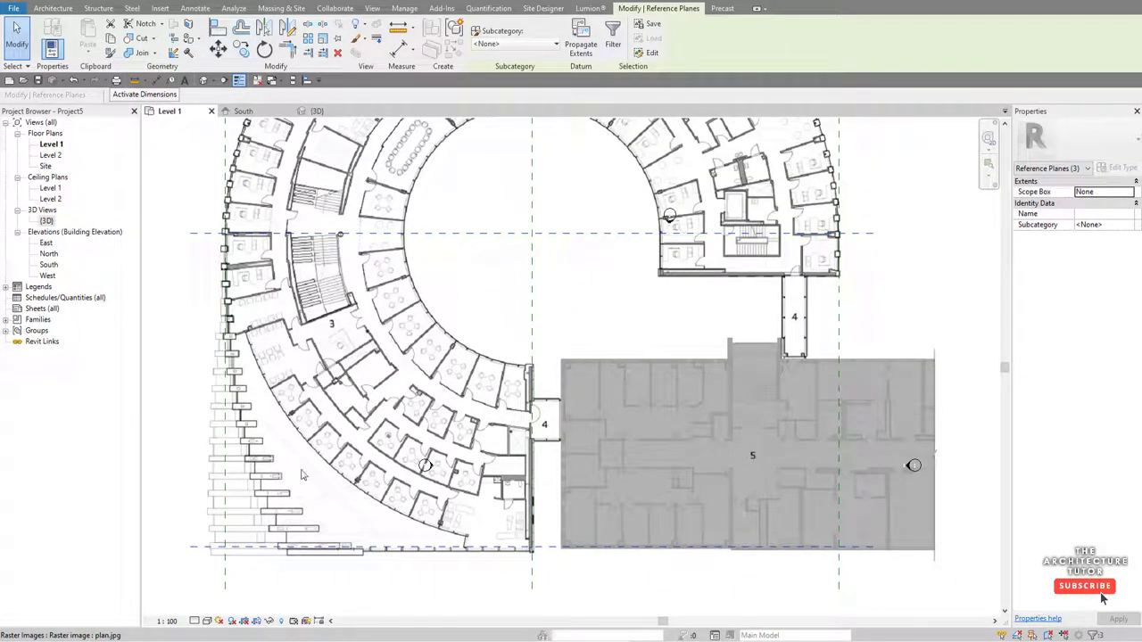
scroll(547, 540, up, 3)
scroll(547, 539, down, 2)
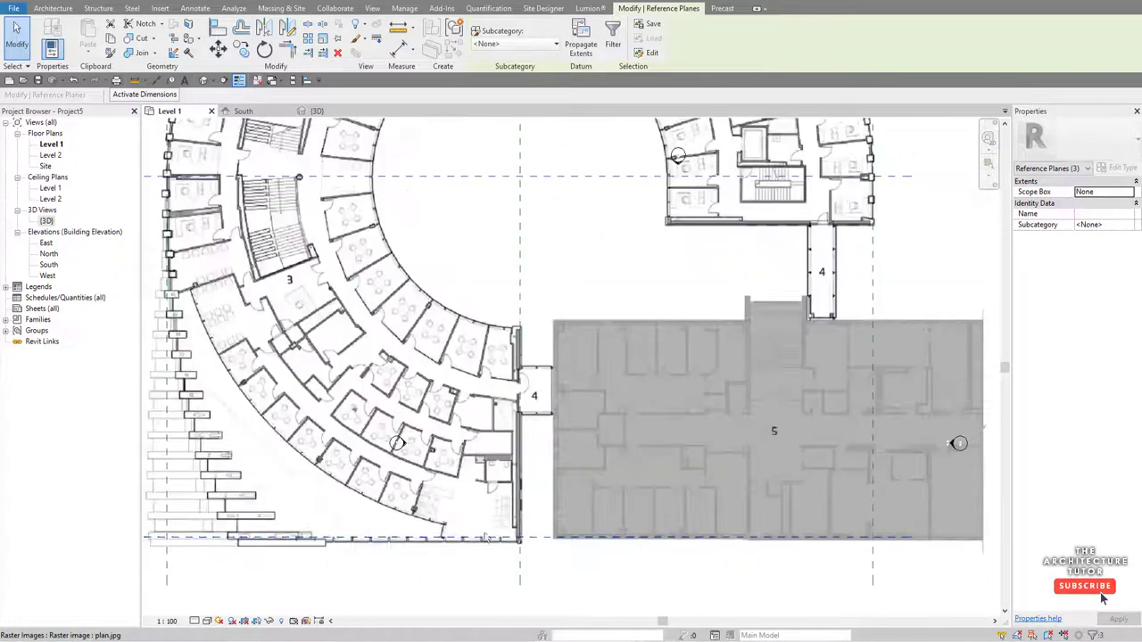
scroll(547, 540, up, 3)
scroll(463, 536, down, 5)
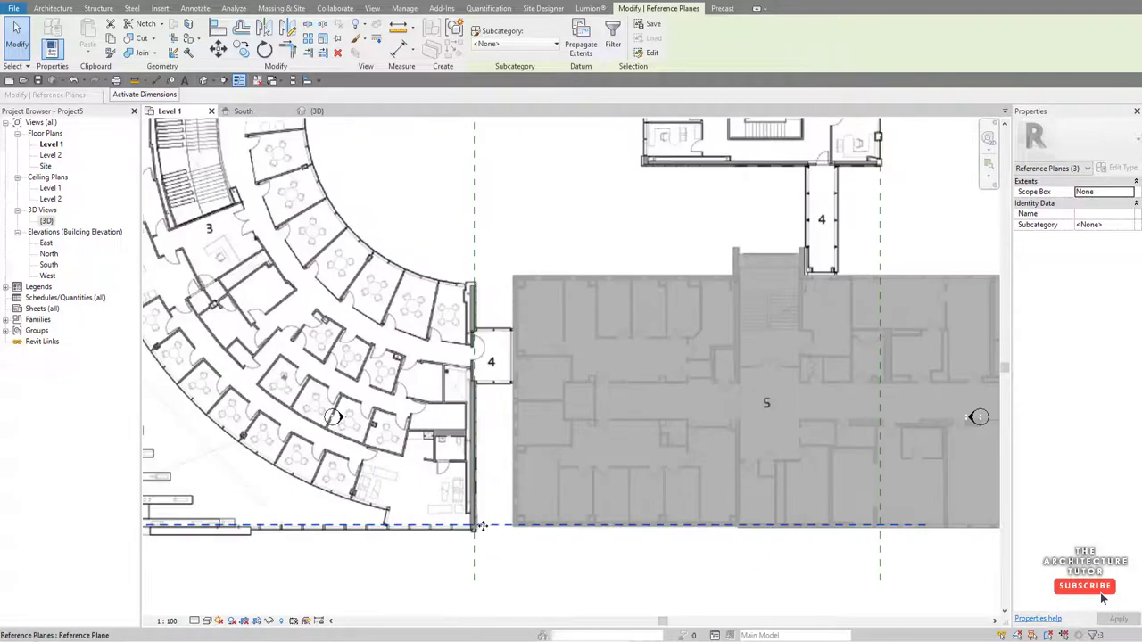
key(Escape)
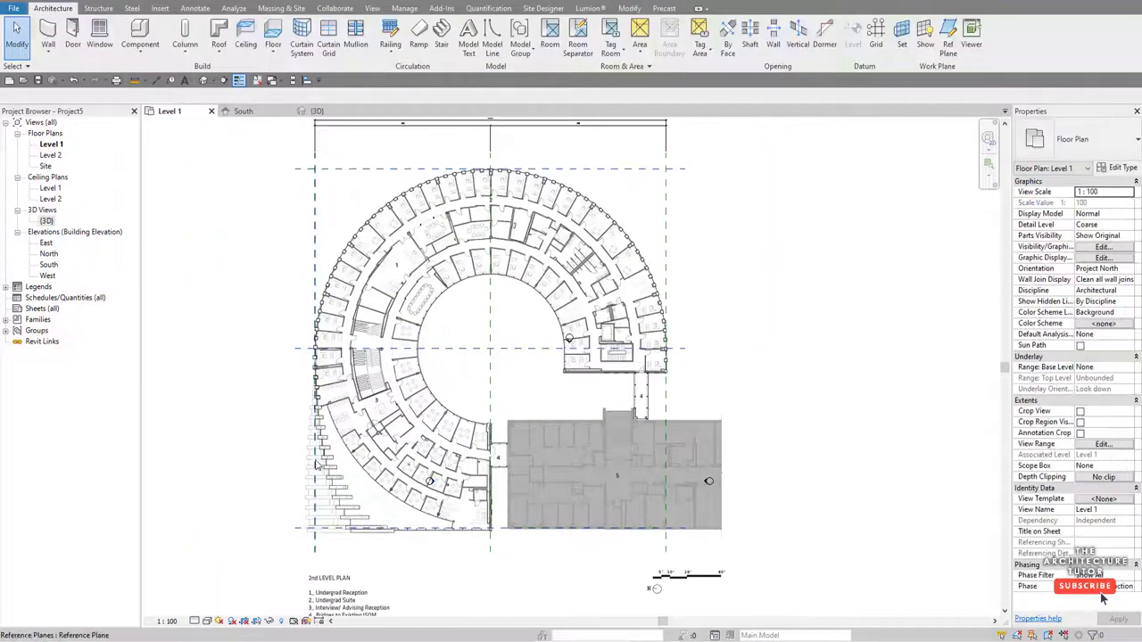
scroll(323, 467, up, 1)
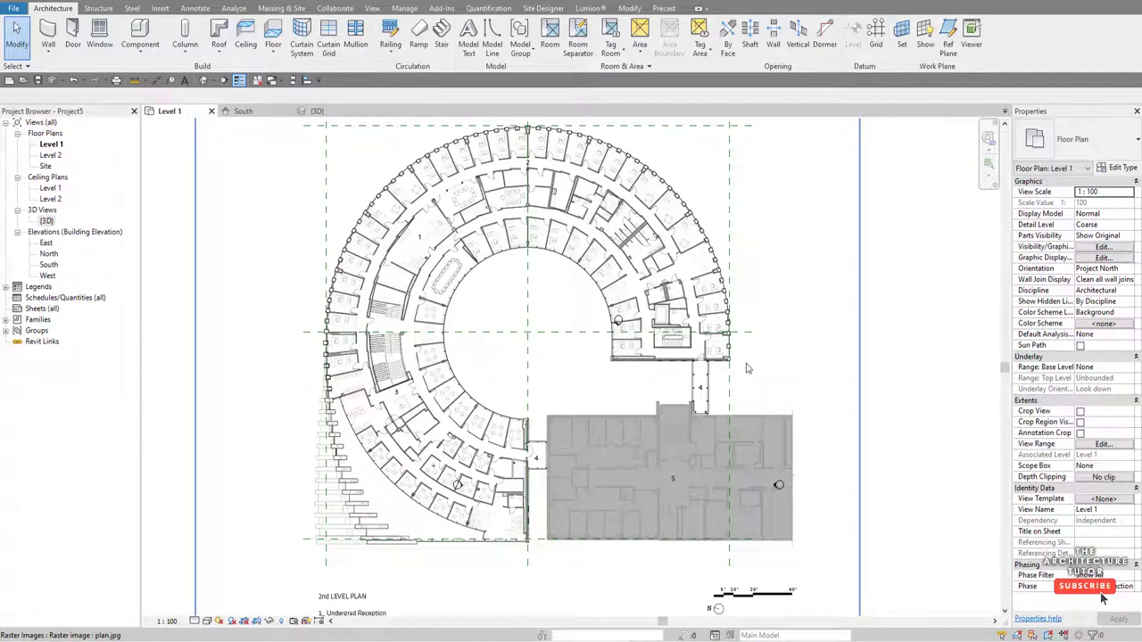
scroll(723, 368, up, 2)
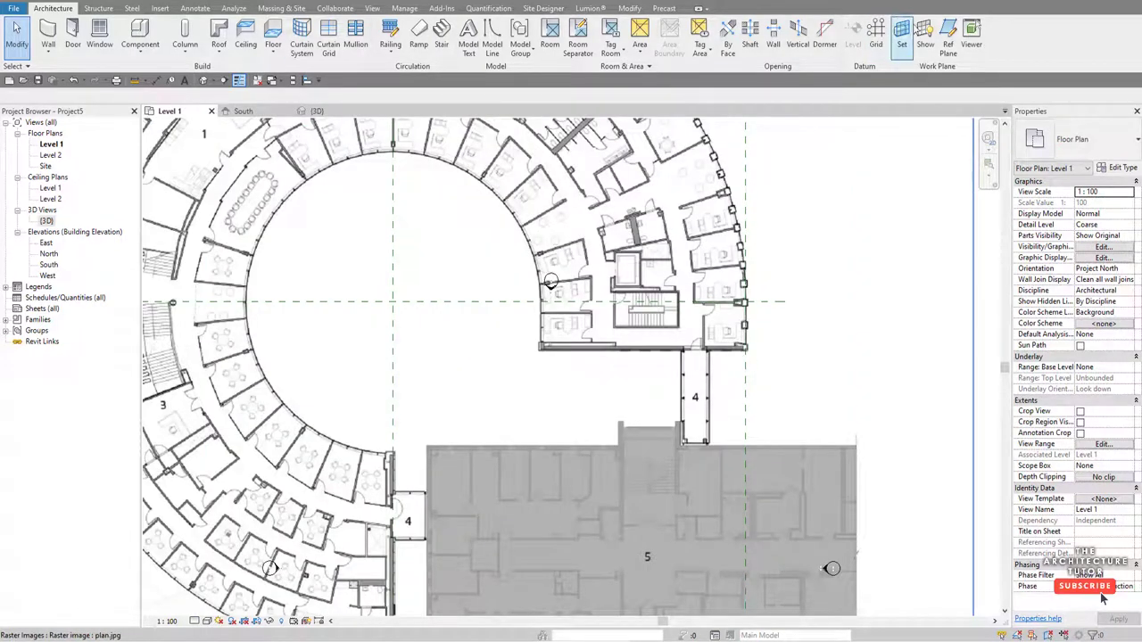
- Draw a horizontal reference plane under the upper wing, then open the South elevation
click(948, 36)
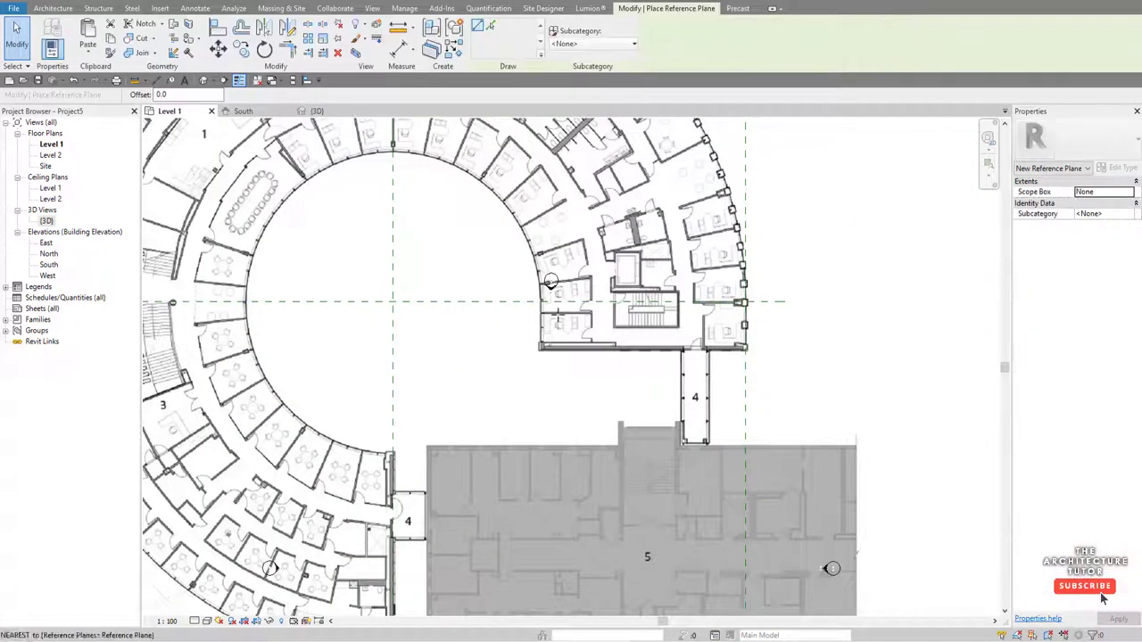
click(782, 352)
click(541, 350)
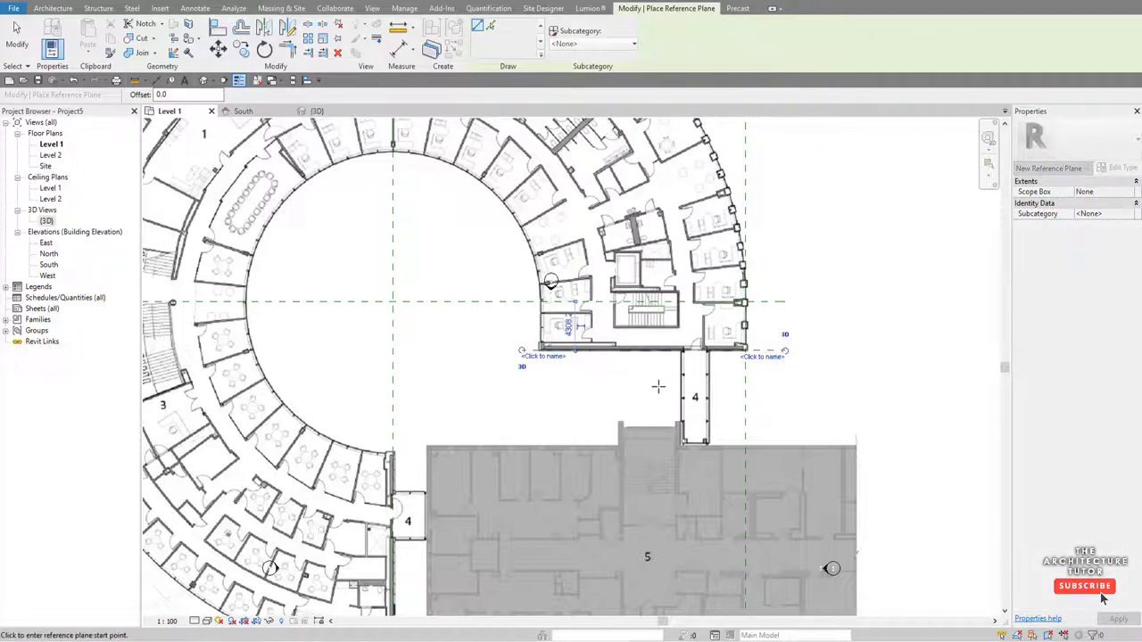
scroll(683, 295, down, 2)
key(Escape)
key(Escape)
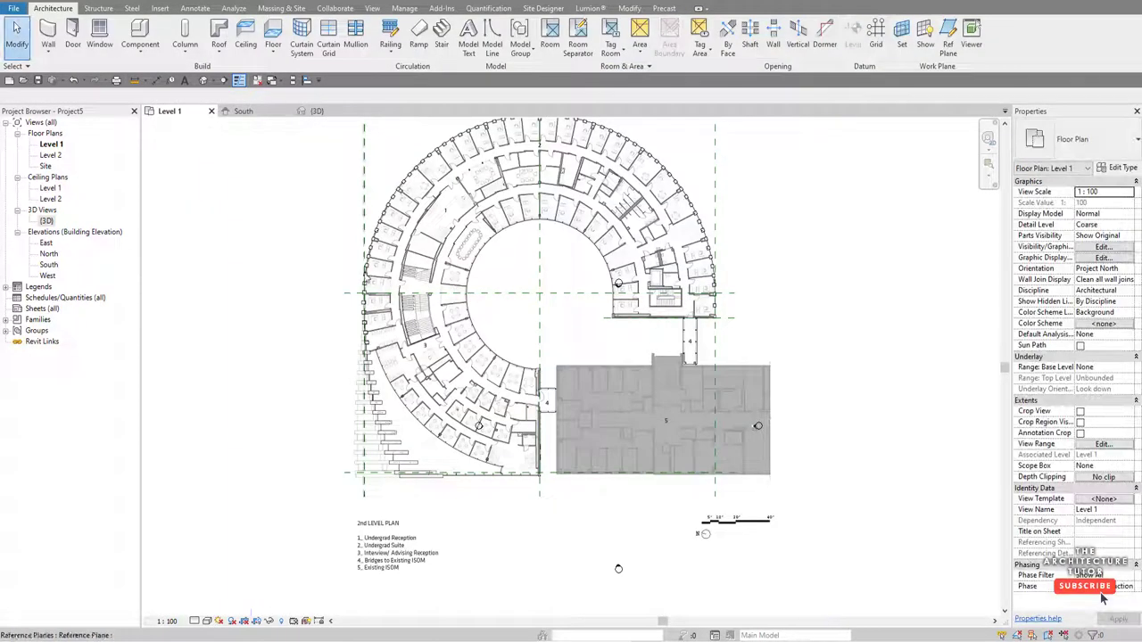
click(243, 110)
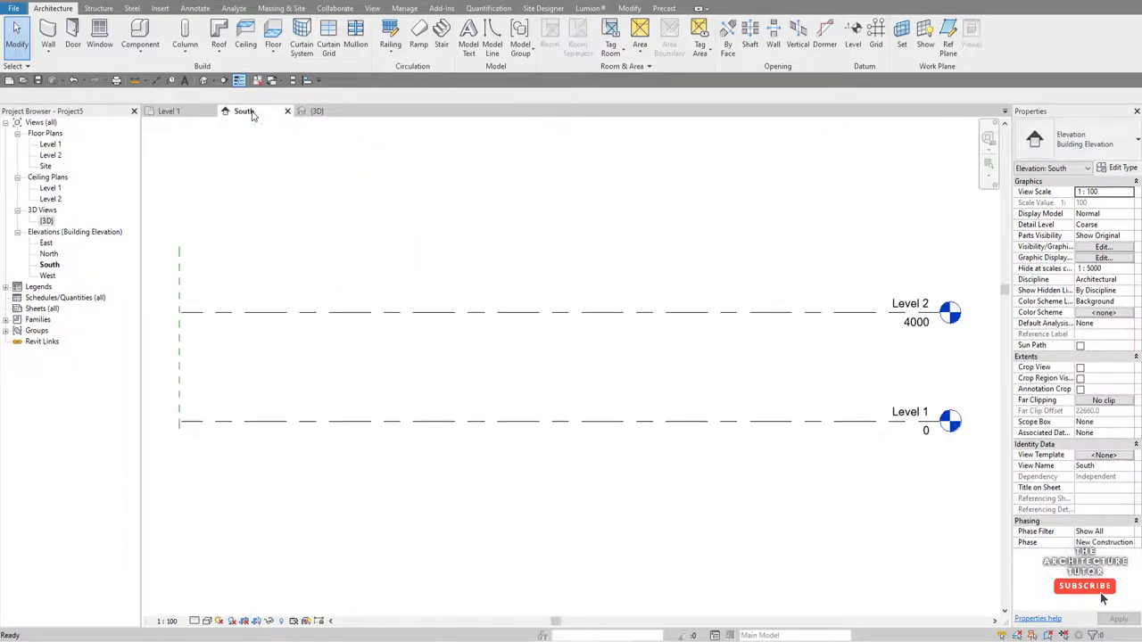
- Import elevation.jpg into the South elevation and move it to the lower left
key(alt+Tab)
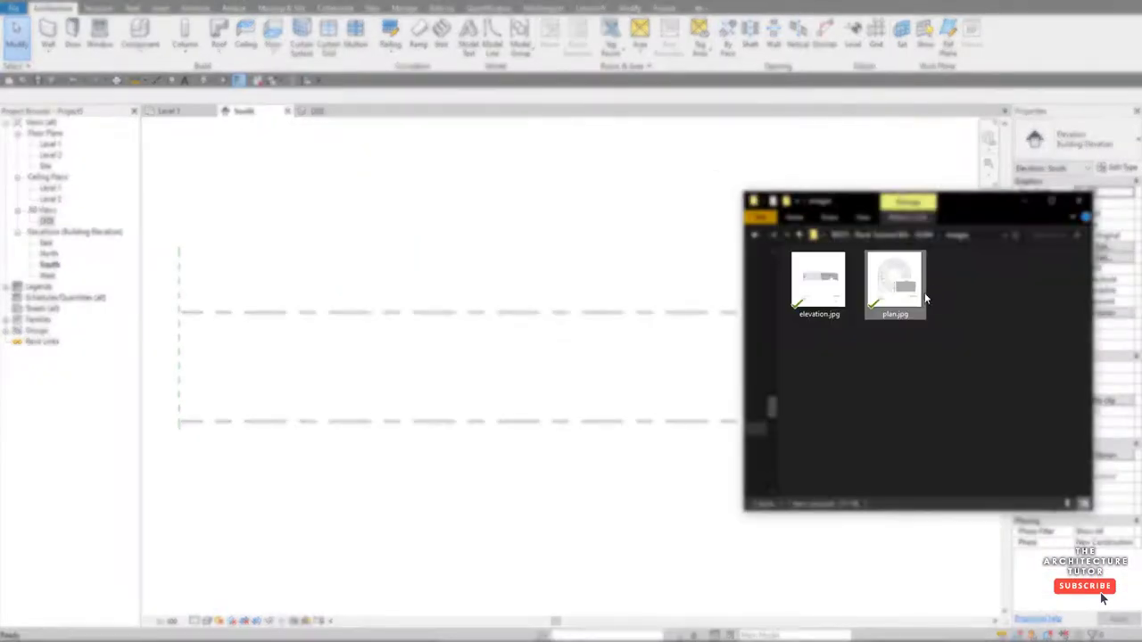
drag(814, 292, 491, 352)
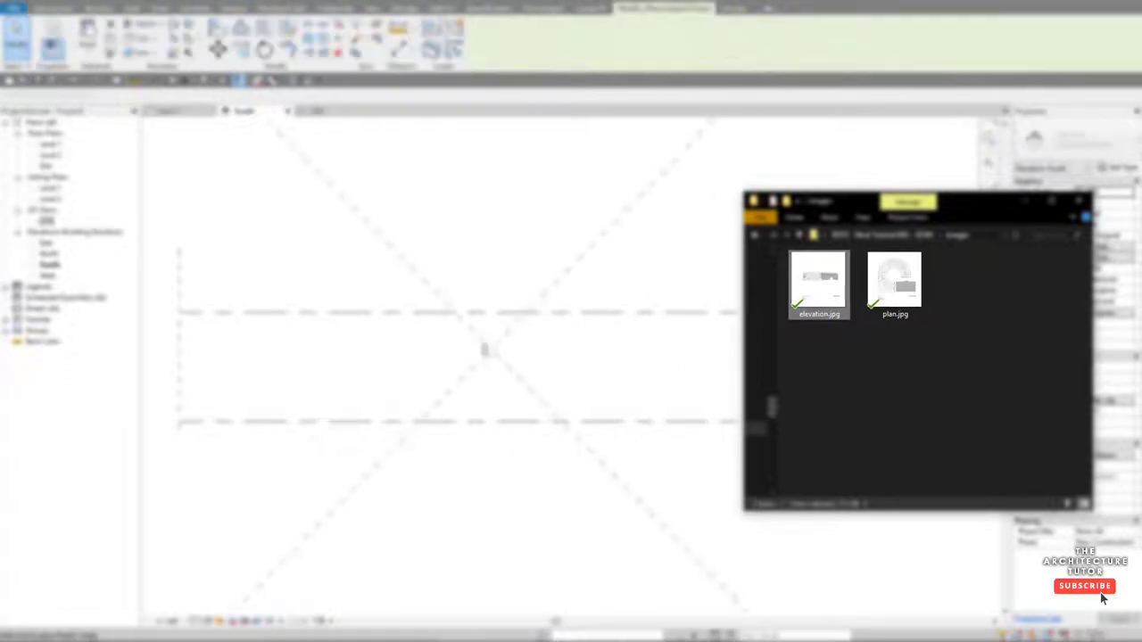
click(460, 348)
scroll(491, 399, down, 3)
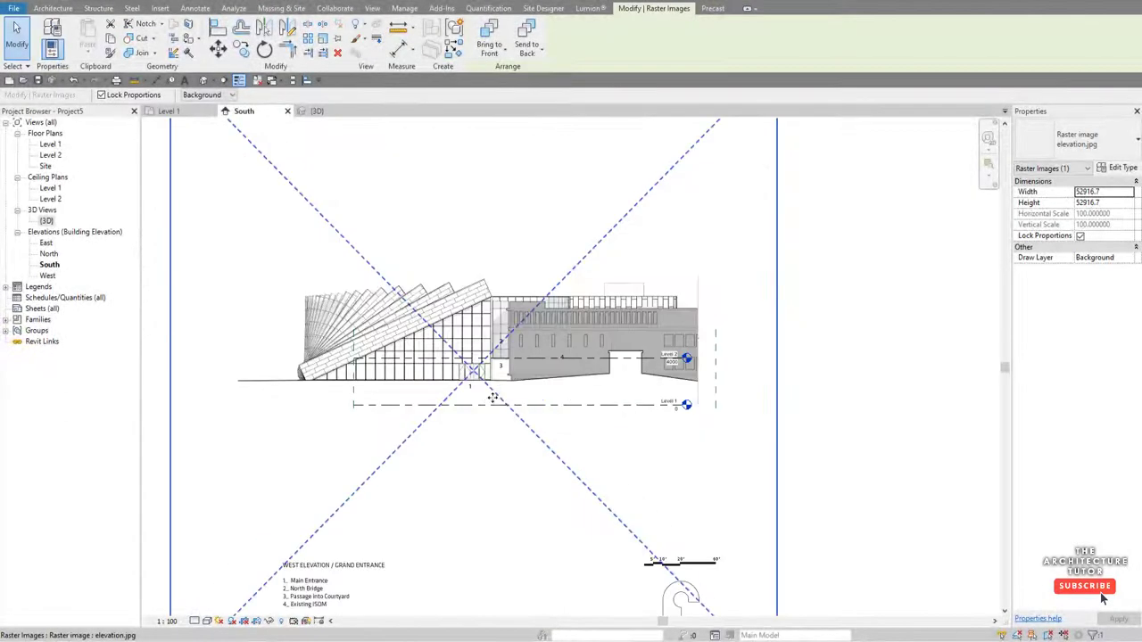
scroll(752, 353, down, 3)
drag(752, 354, 407, 509)
click(601, 428)
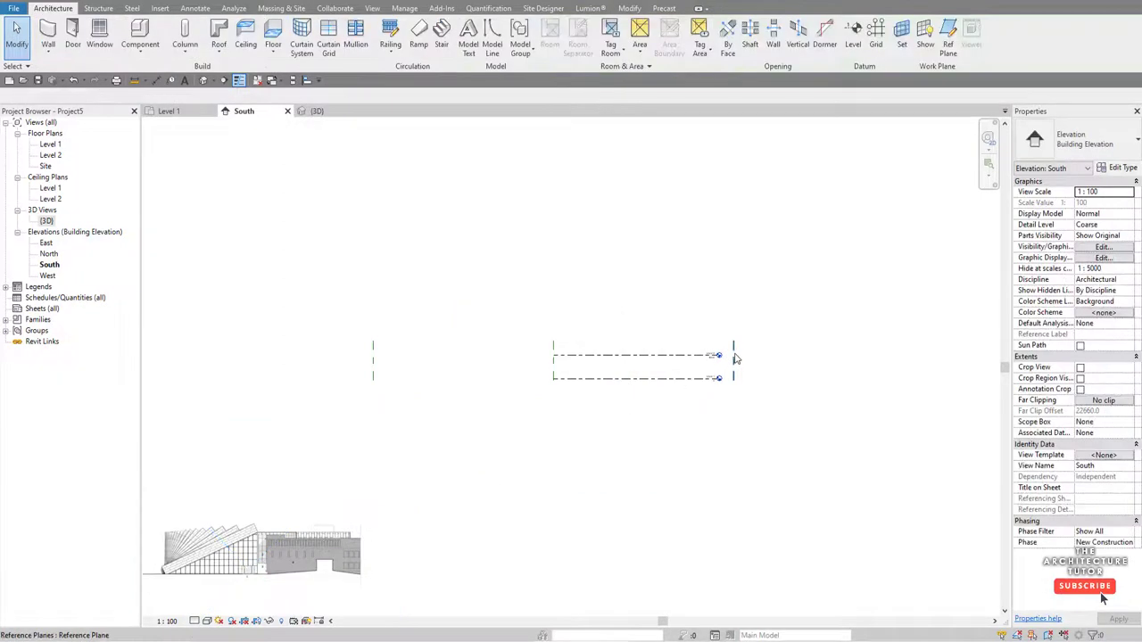
- Lengthen the reference planes rightward and upward so they rise above both levels
click(373, 362)
drag(372, 348, 554, 344)
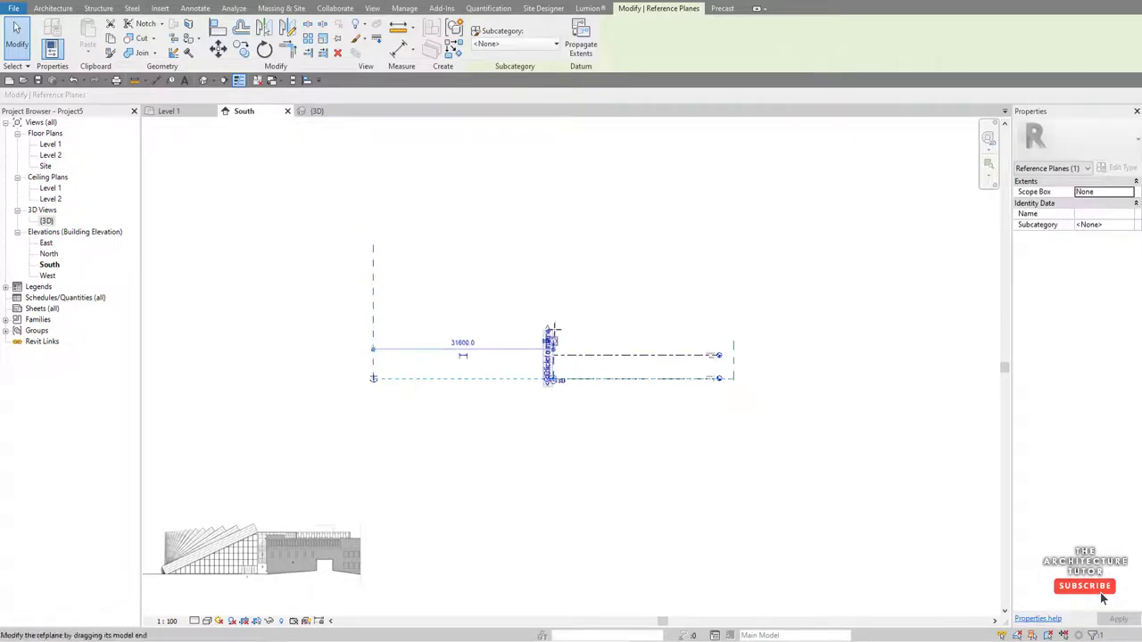
click(734, 348)
drag(735, 347, 729, 243)
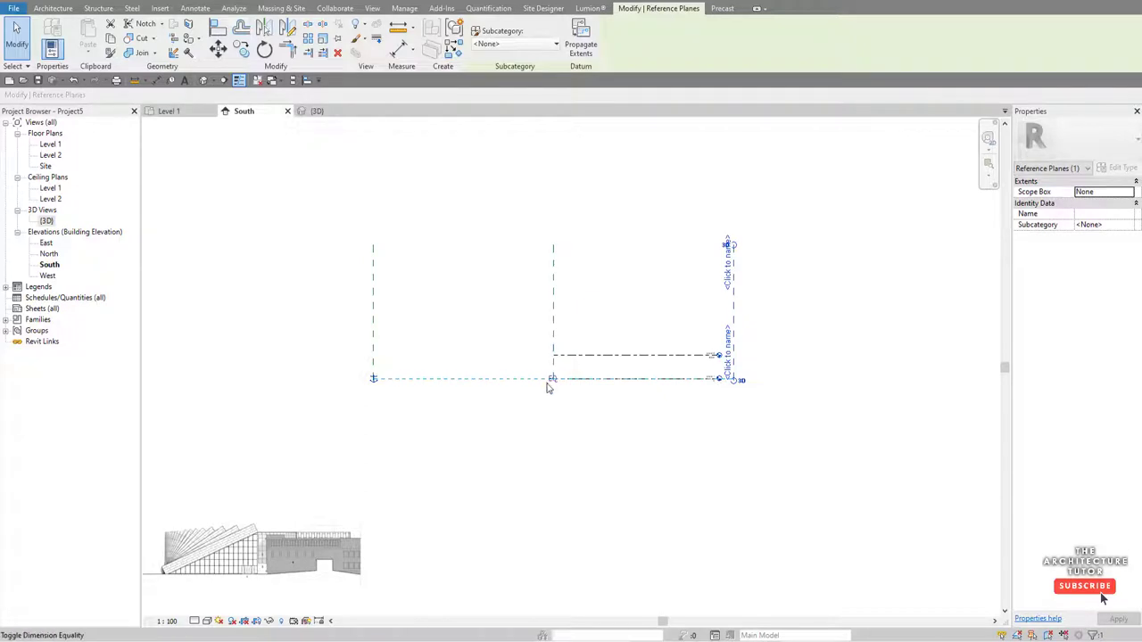
middle_drag(650, 375, 679, 380)
click(740, 350)
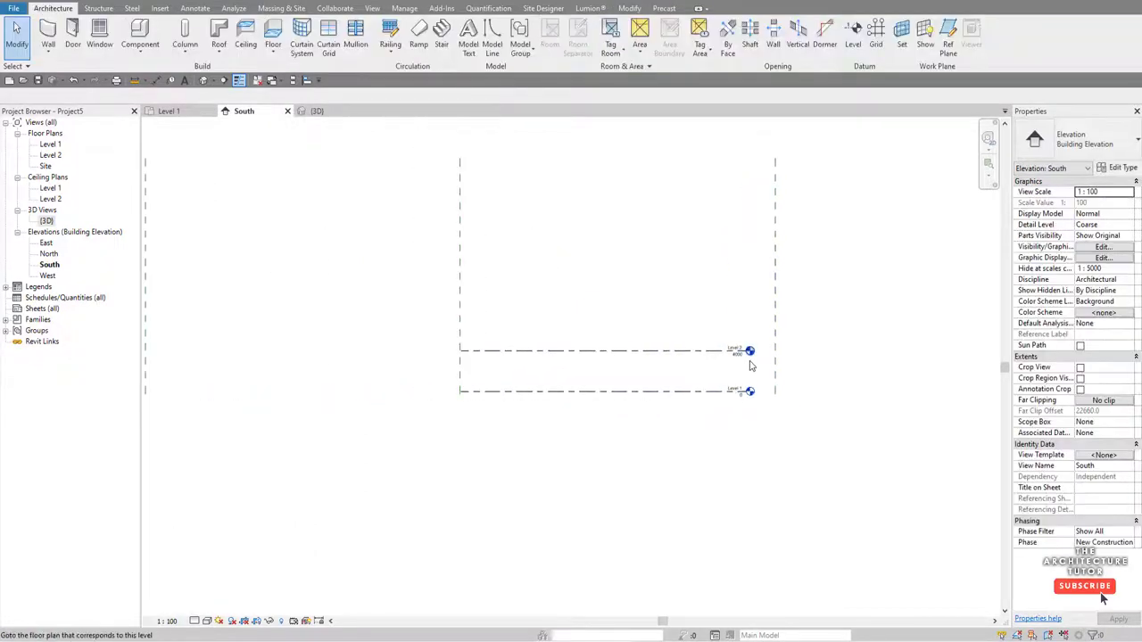
scroll(759, 390, down, 2)
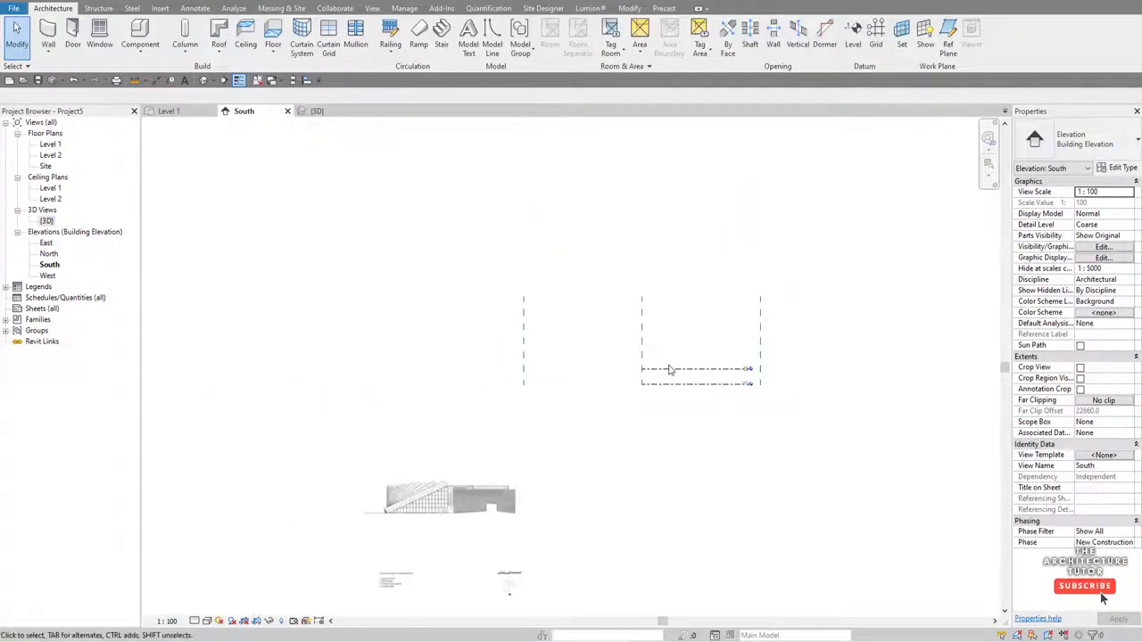
- Move the elevation image from its corner to a new position near the reference planes
click(502, 507)
scroll(522, 509, up, 2)
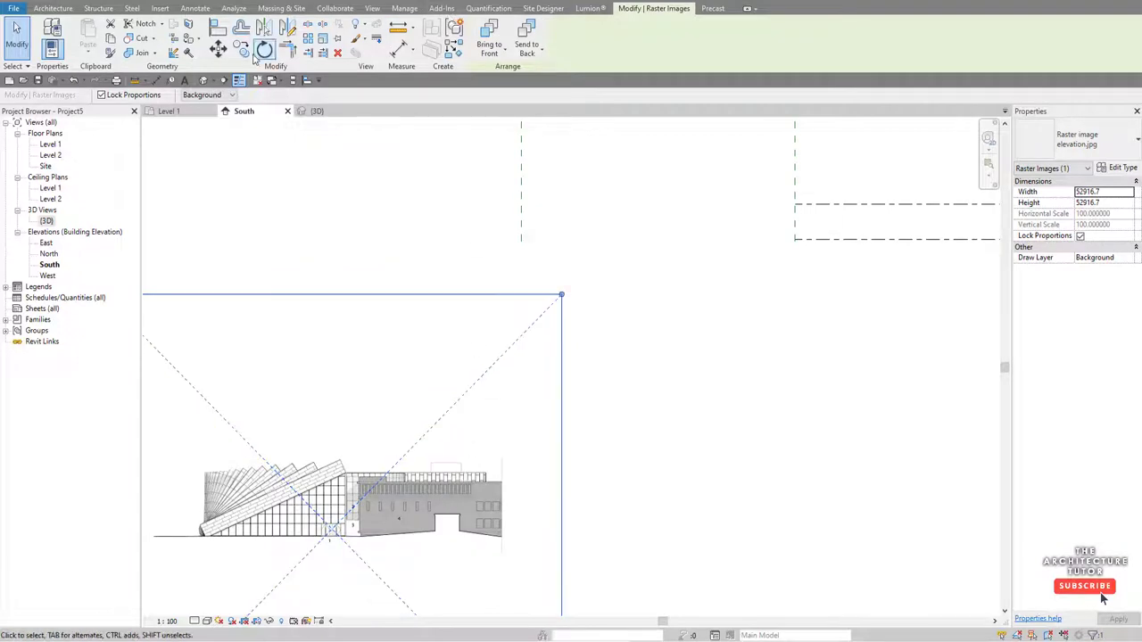
click(218, 49)
scroll(486, 479, up, 2)
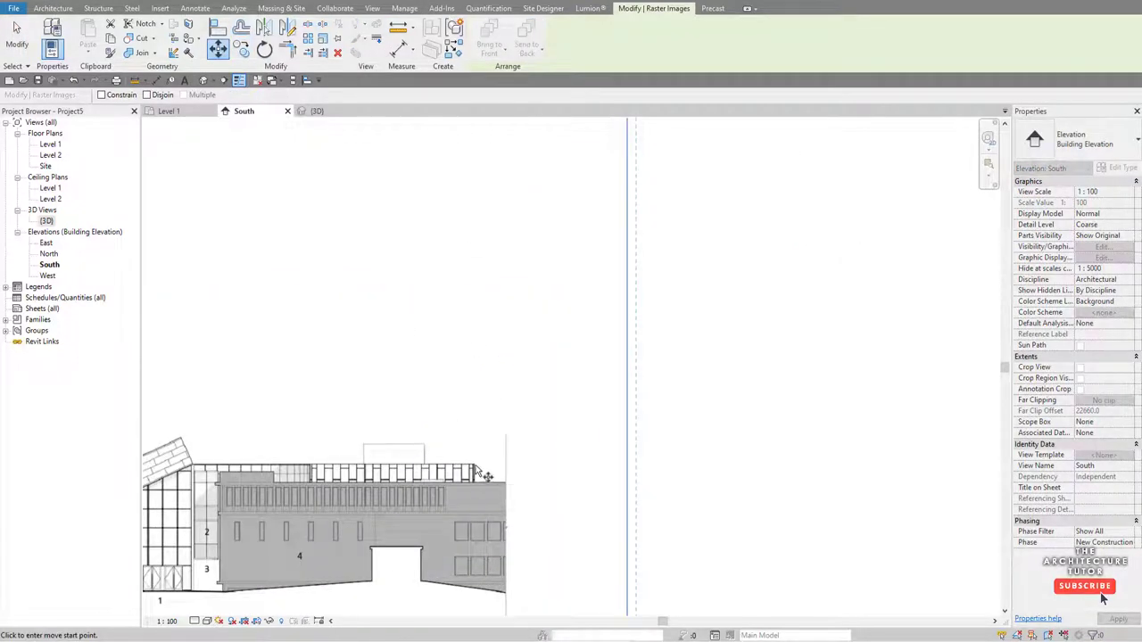
scroll(484, 475, up, 3)
click(477, 463)
scroll(427, 496, down, 5)
scroll(730, 331, up, 3)
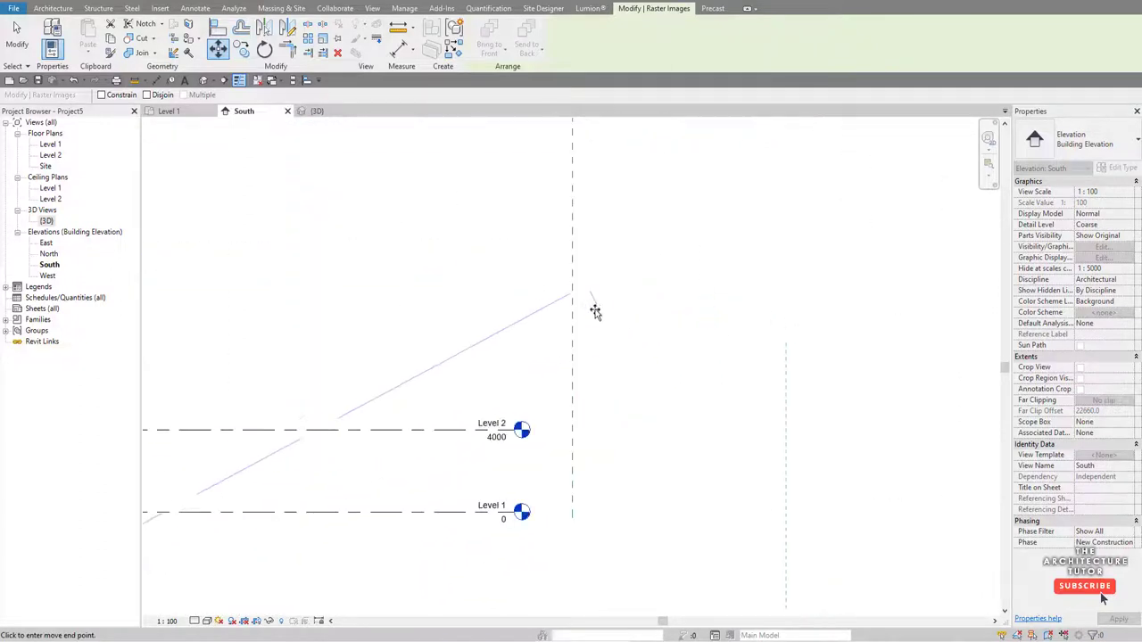
click(571, 298)
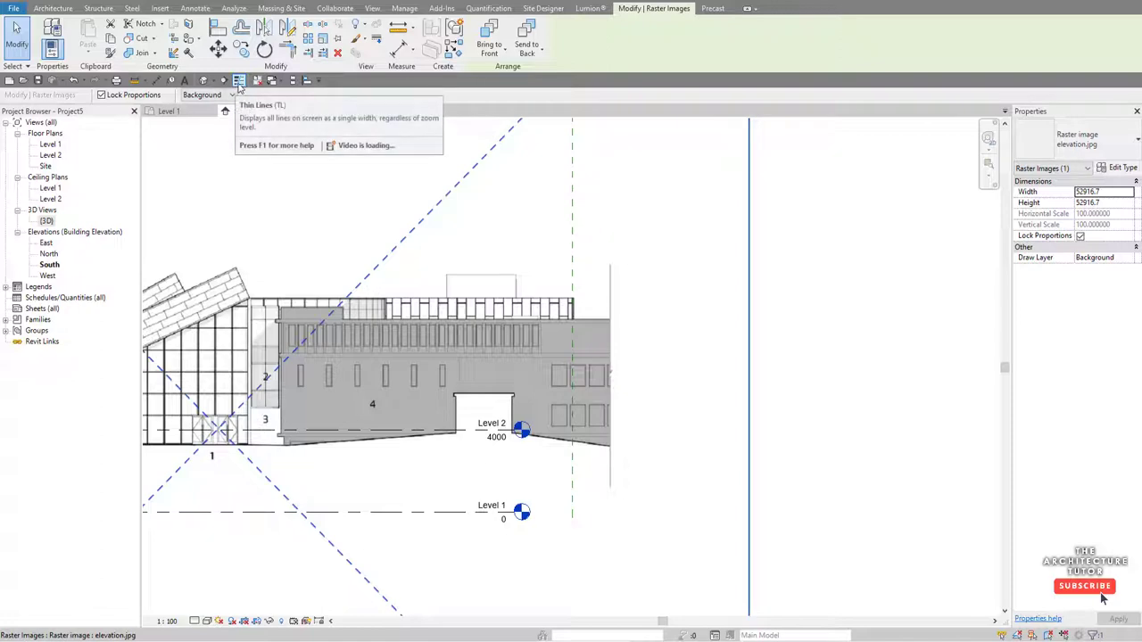
- Scale the elevation image from the reference plane so the building matches the 63200 spacing
click(323, 40)
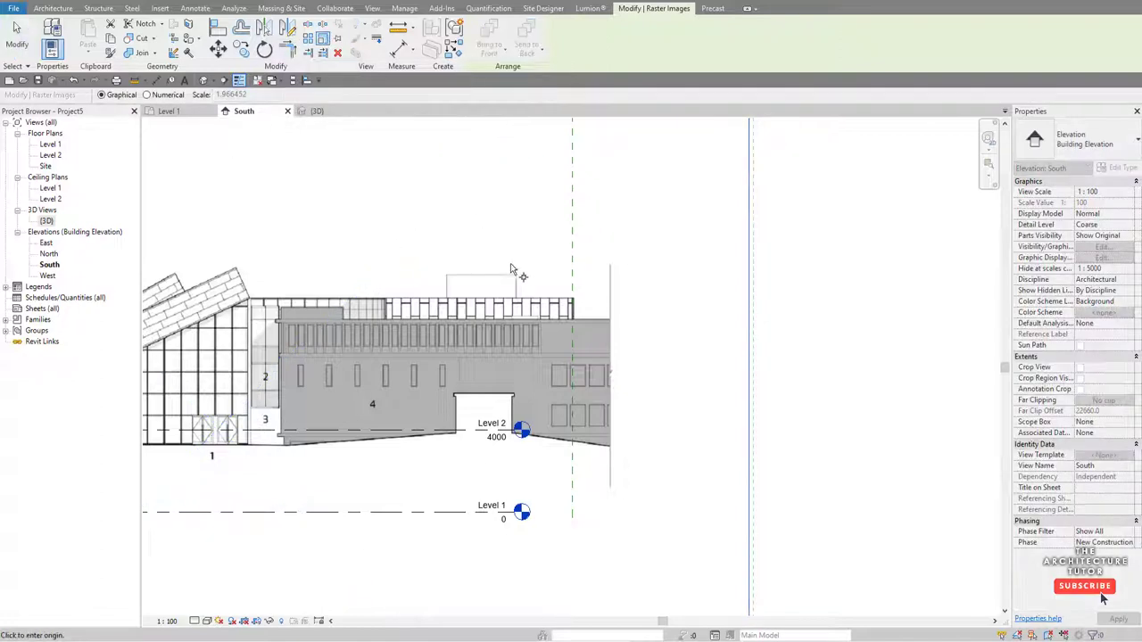
click(578, 303)
scroll(578, 304, down, 4)
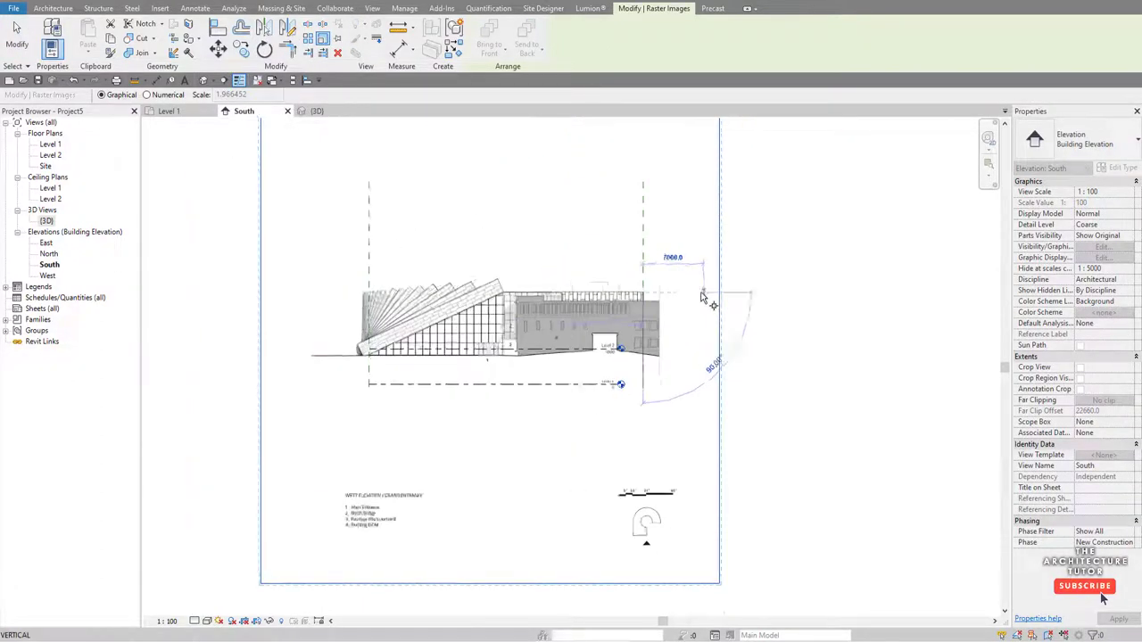
scroll(346, 302, up, 8)
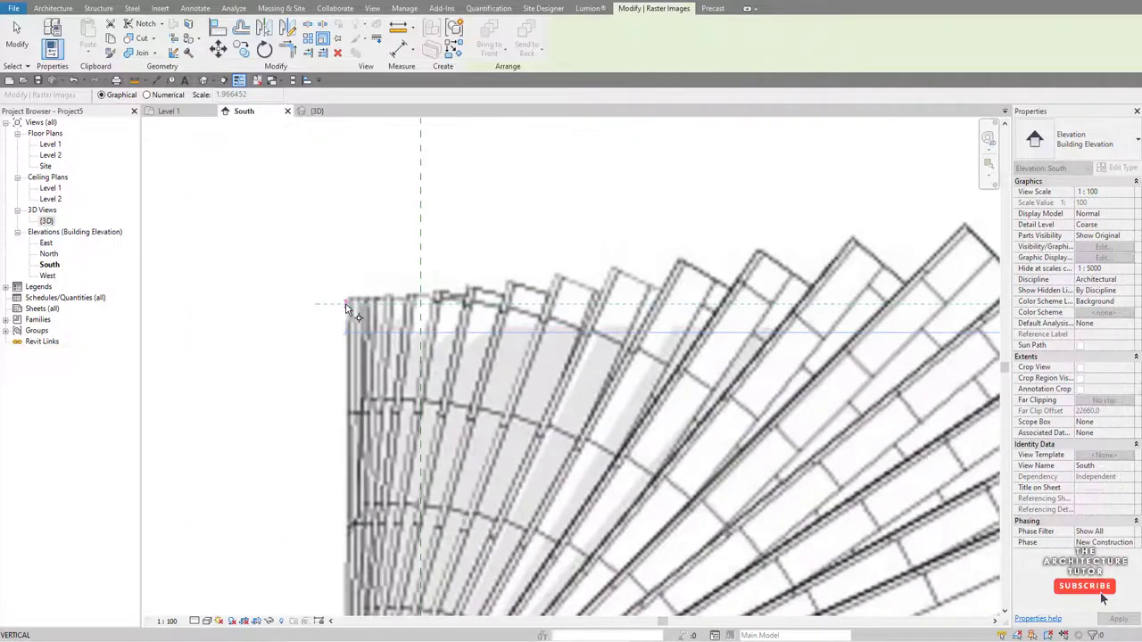
click(347, 304)
scroll(347, 308, down, 8)
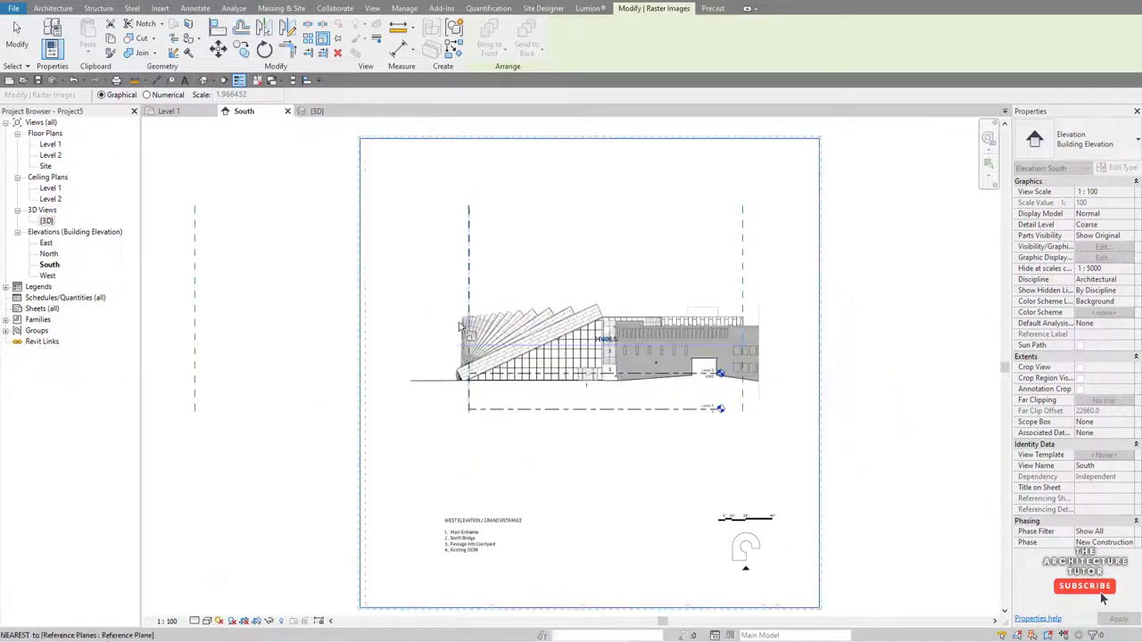
scroll(235, 321, down, 3)
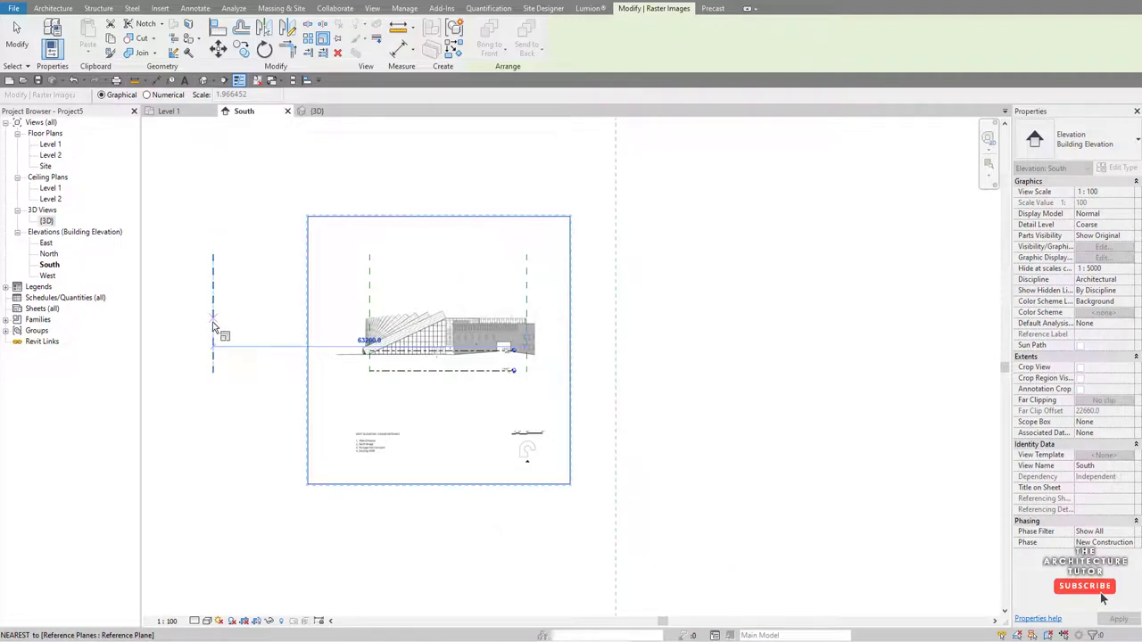
click(213, 325)
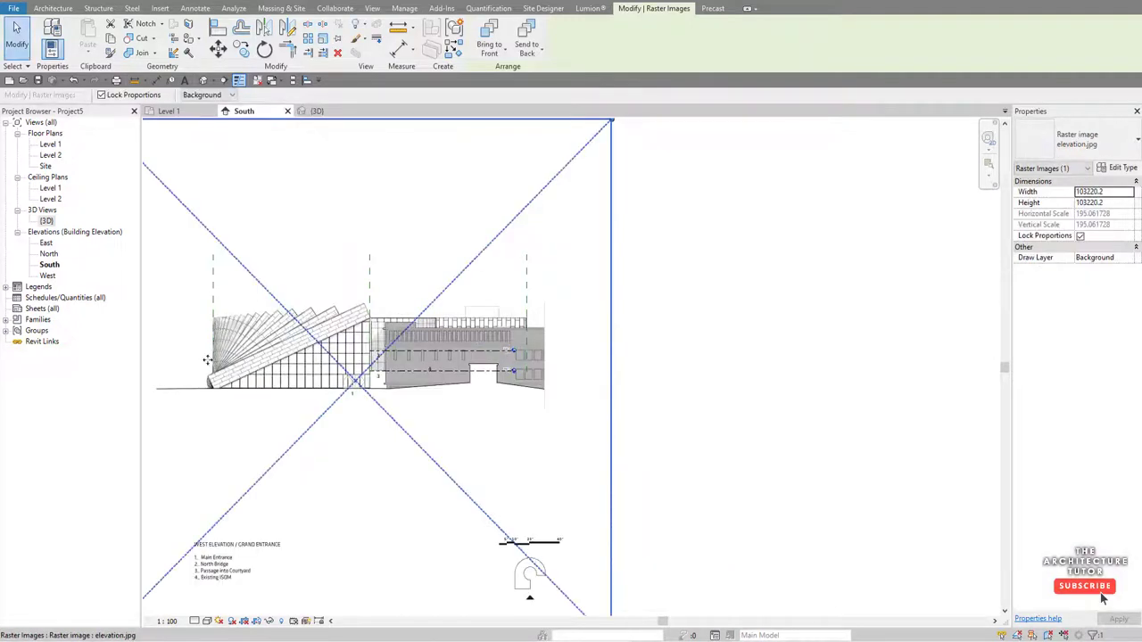
- Move the elevation image down so the building's ground corner sits on Level 1
scroll(409, 385, up, 5)
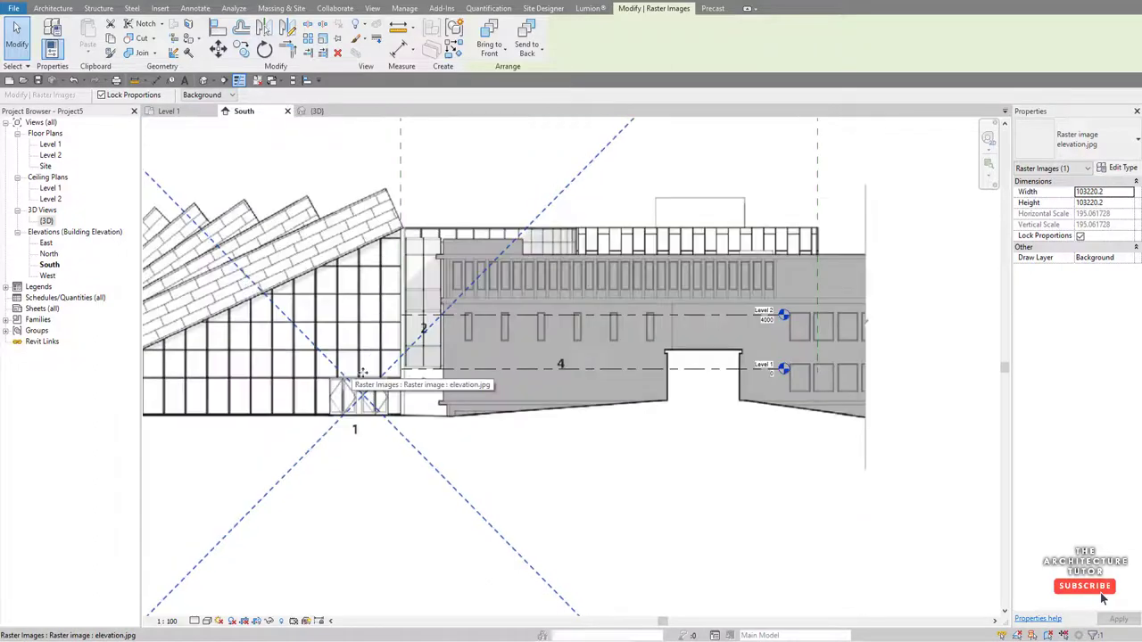
click(220, 50)
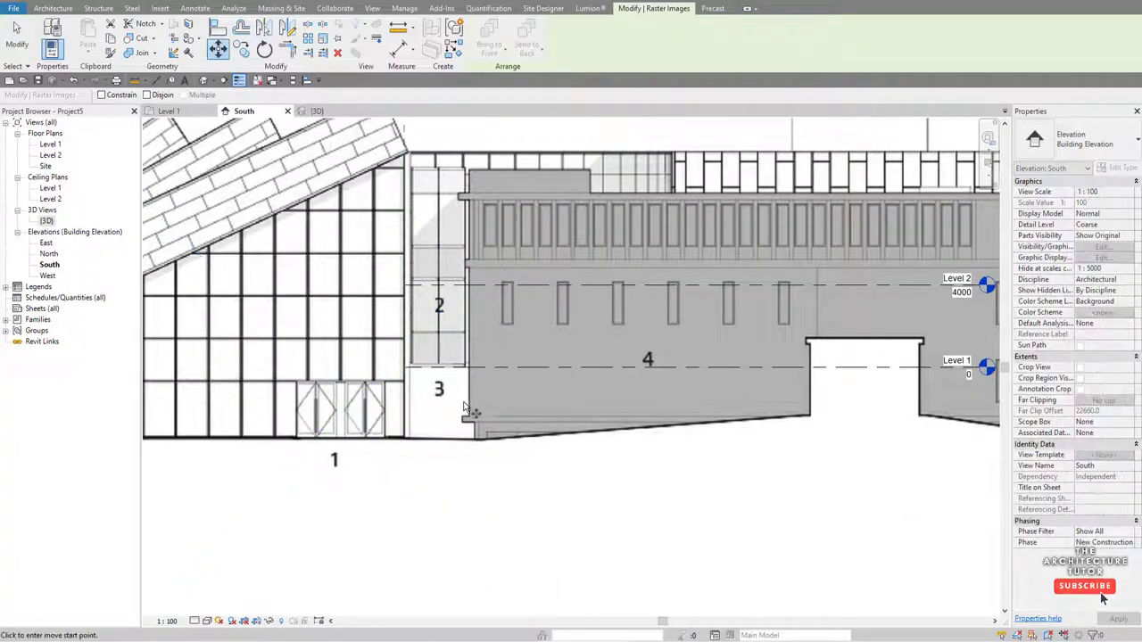
scroll(466, 406, up, 3)
scroll(347, 490, up, 2)
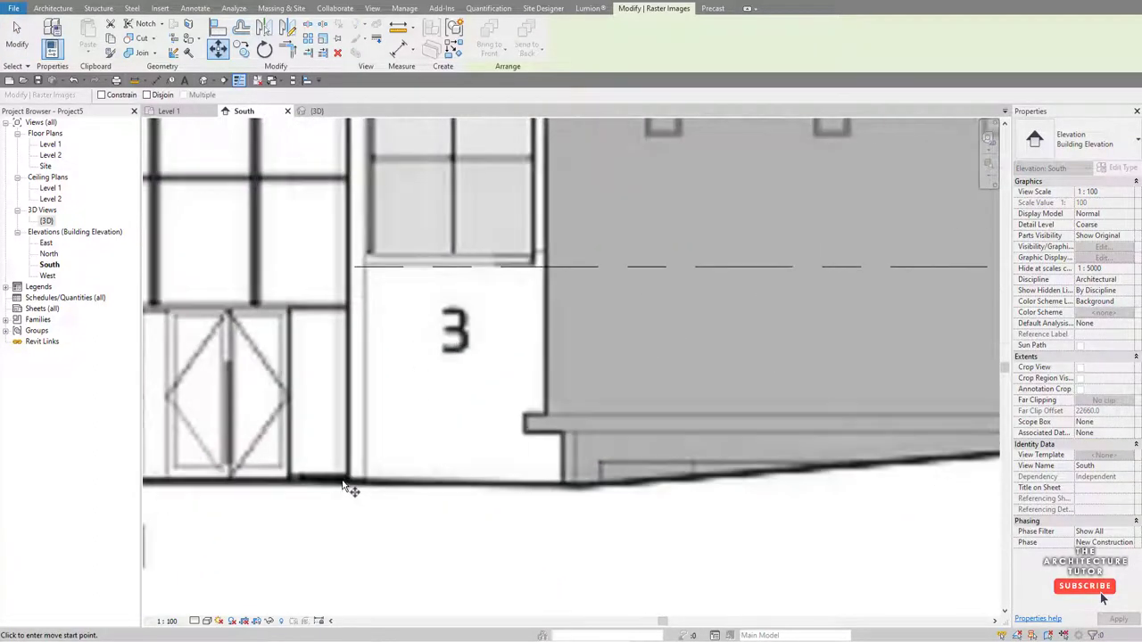
click(348, 480)
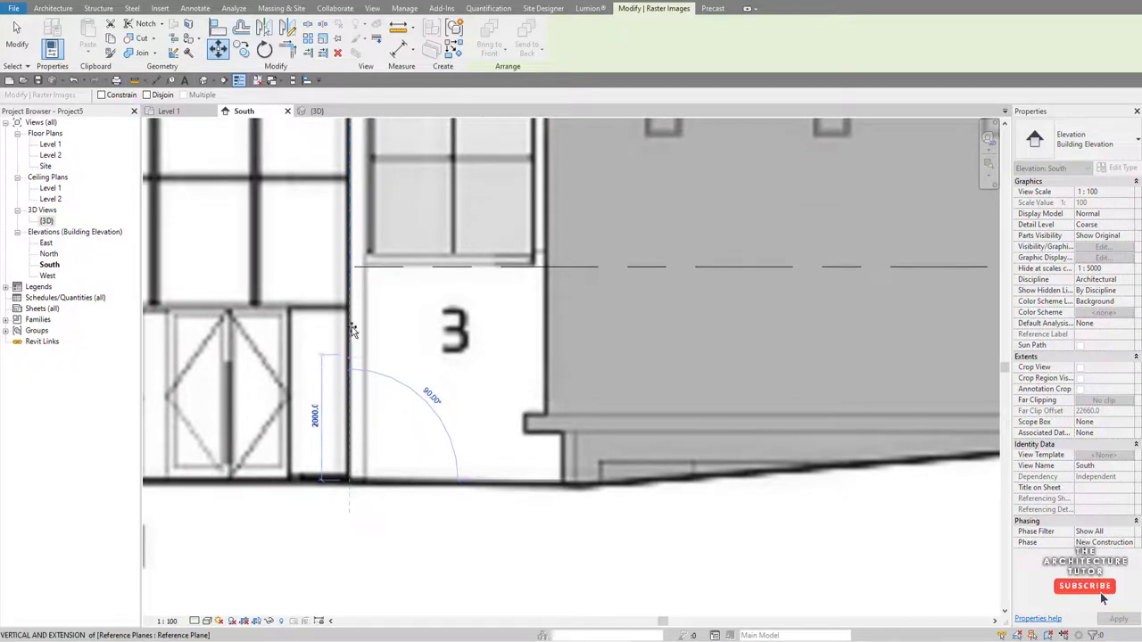
click(350, 268)
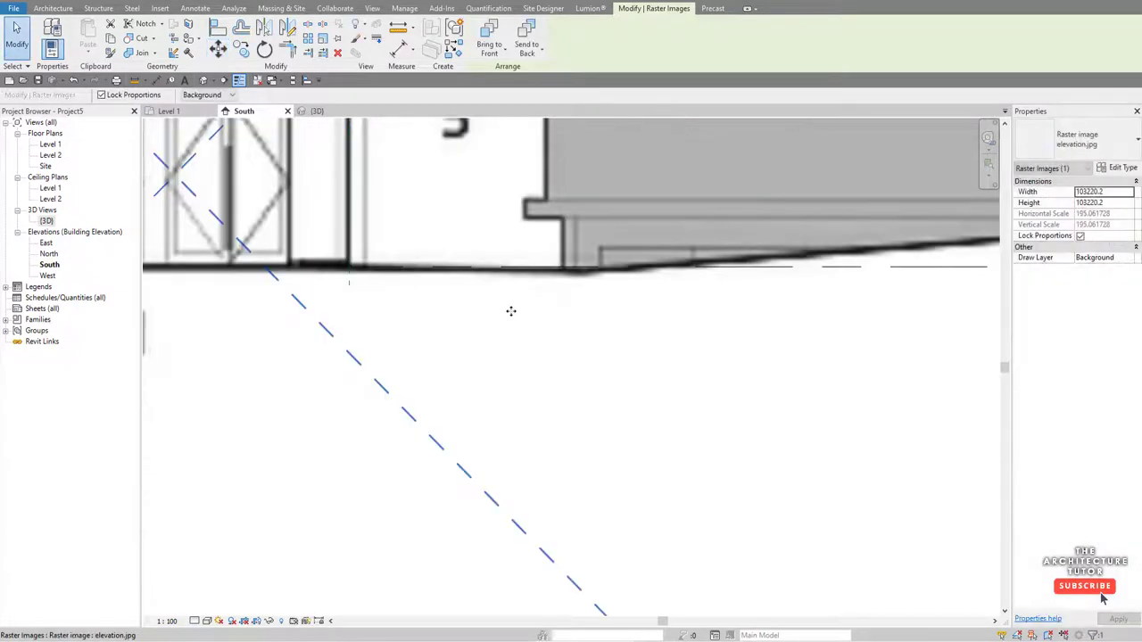
scroll(514, 313, down, 5)
scroll(368, 257, up, 2)
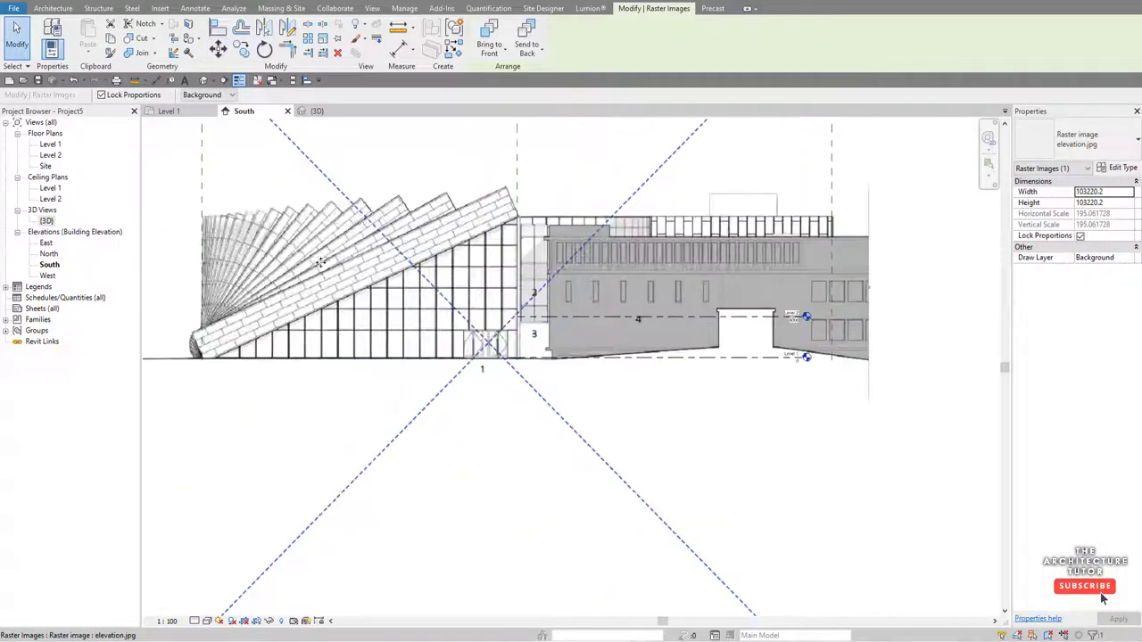
scroll(847, 222, down, 2)
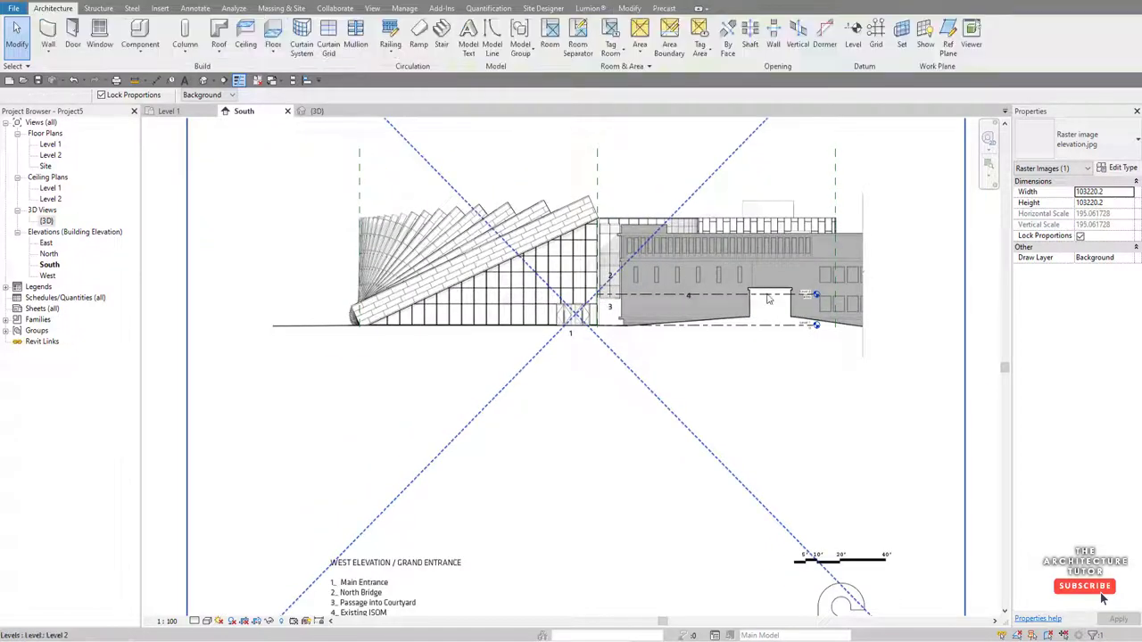
- Drag the level end grips right to extend the level heads past the image
key(Escape)
click(803, 294)
scroll(807, 292, up, 3)
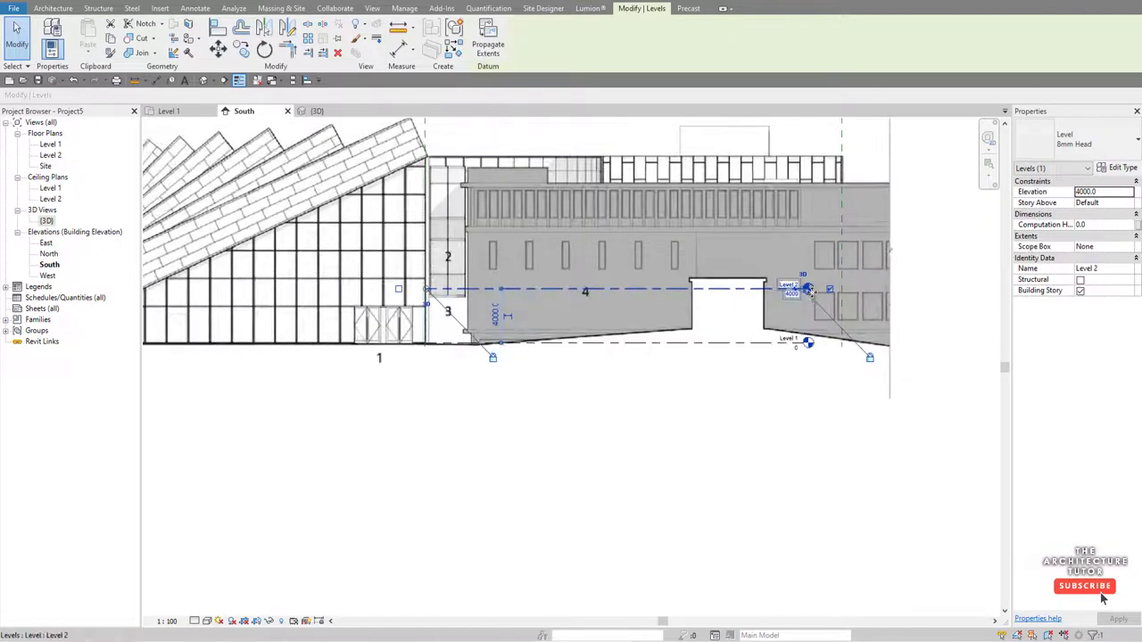
drag(808, 291, 959, 289)
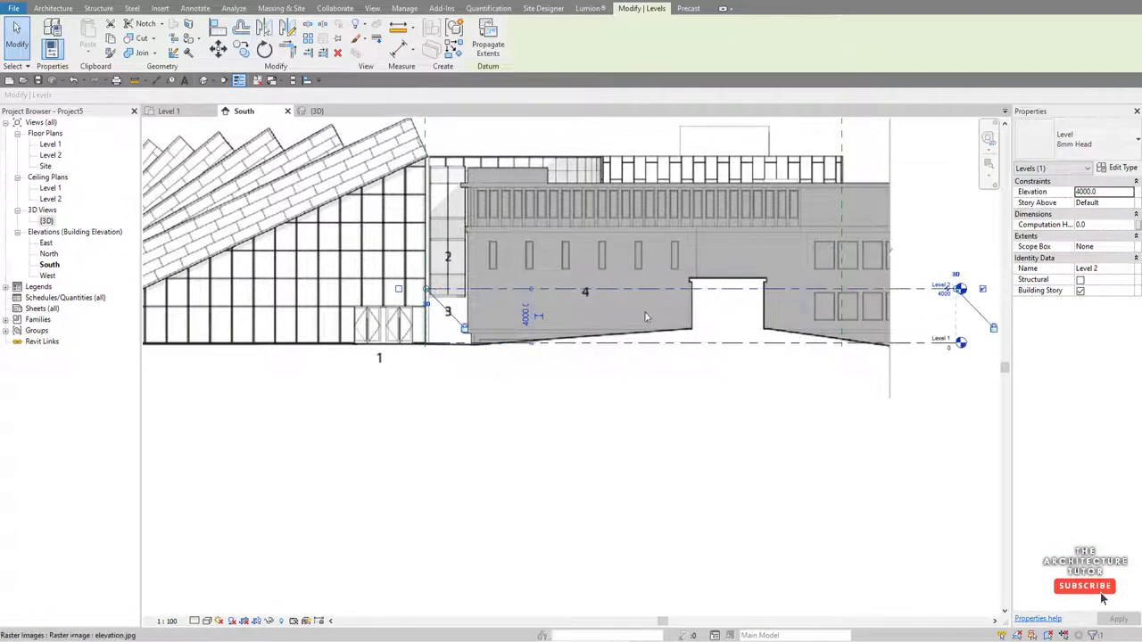
scroll(514, 302, down, 2)
scroll(450, 295, down, 2)
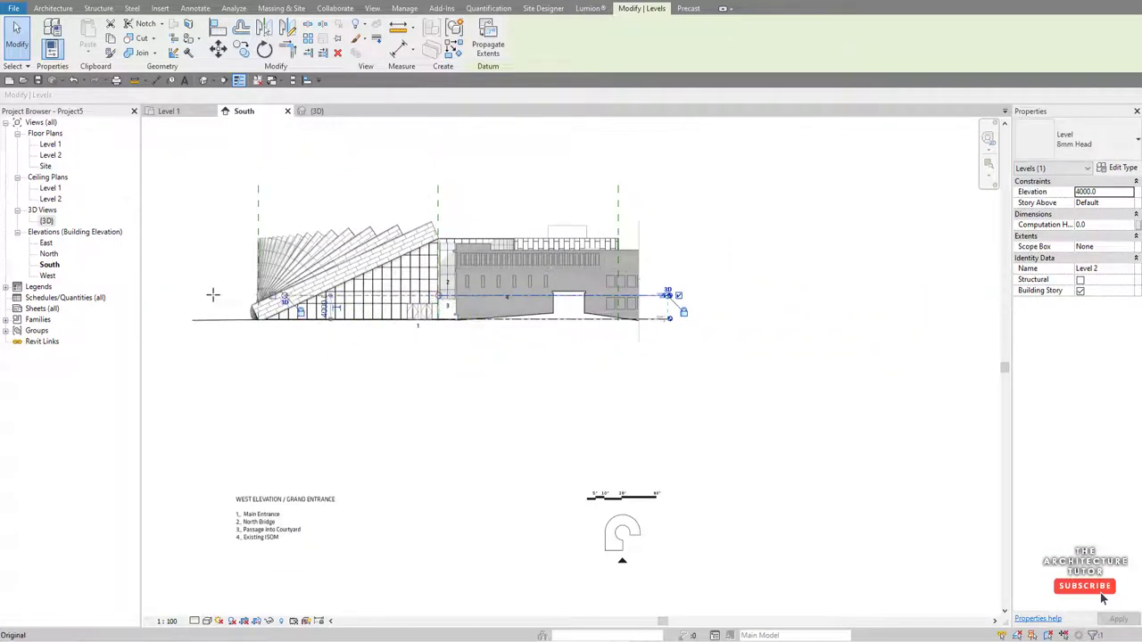
click(238, 370)
scroll(470, 305, up, 4)
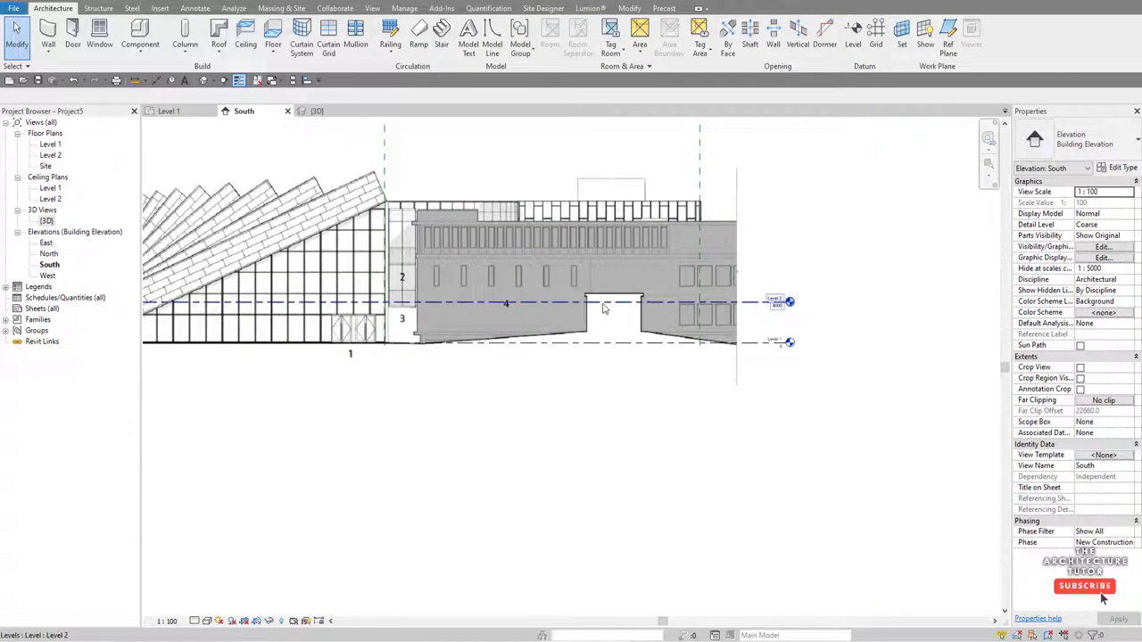
- Rename Level 2 to 'Roof', also renaming its matching views
click(720, 308)
scroll(783, 299, up, 3)
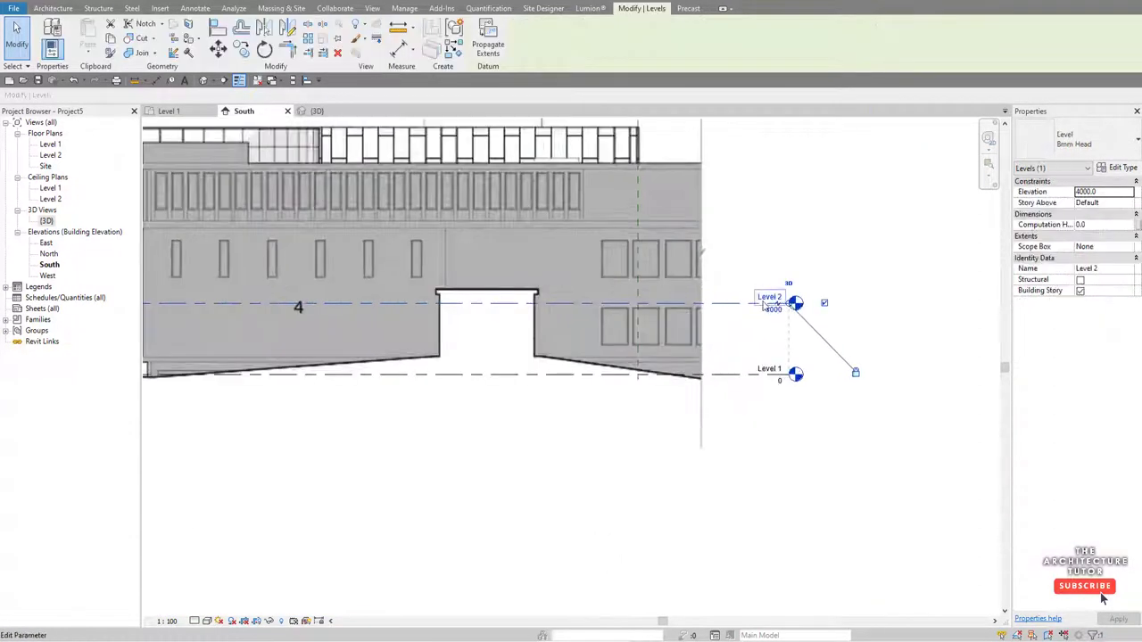
click(765, 297)
text(Roof)
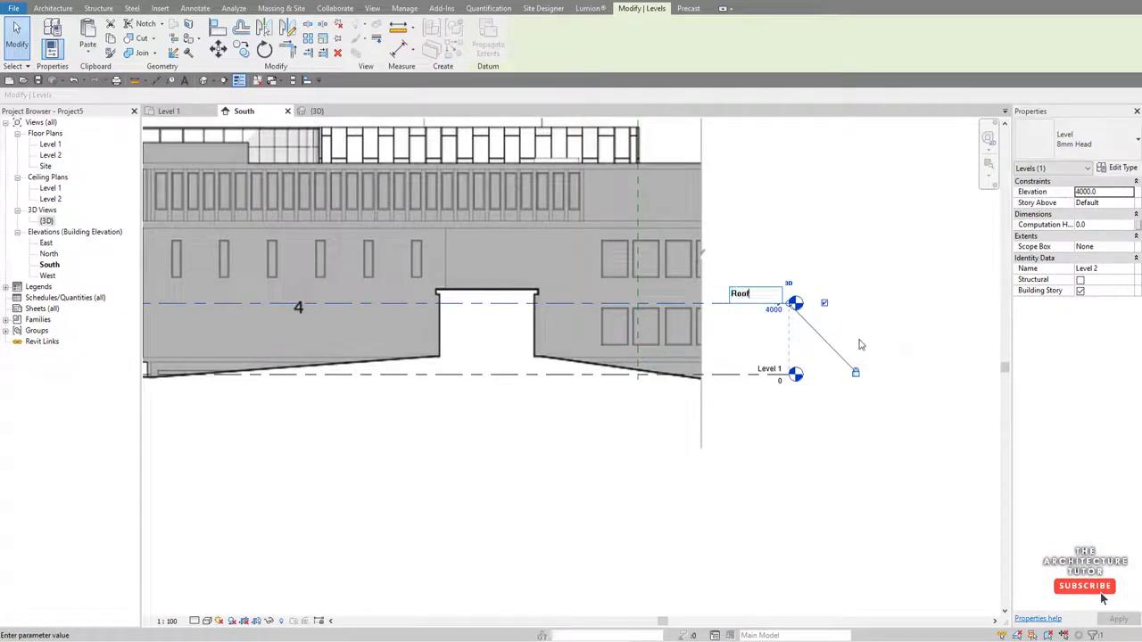
key(Return)
click(616, 319)
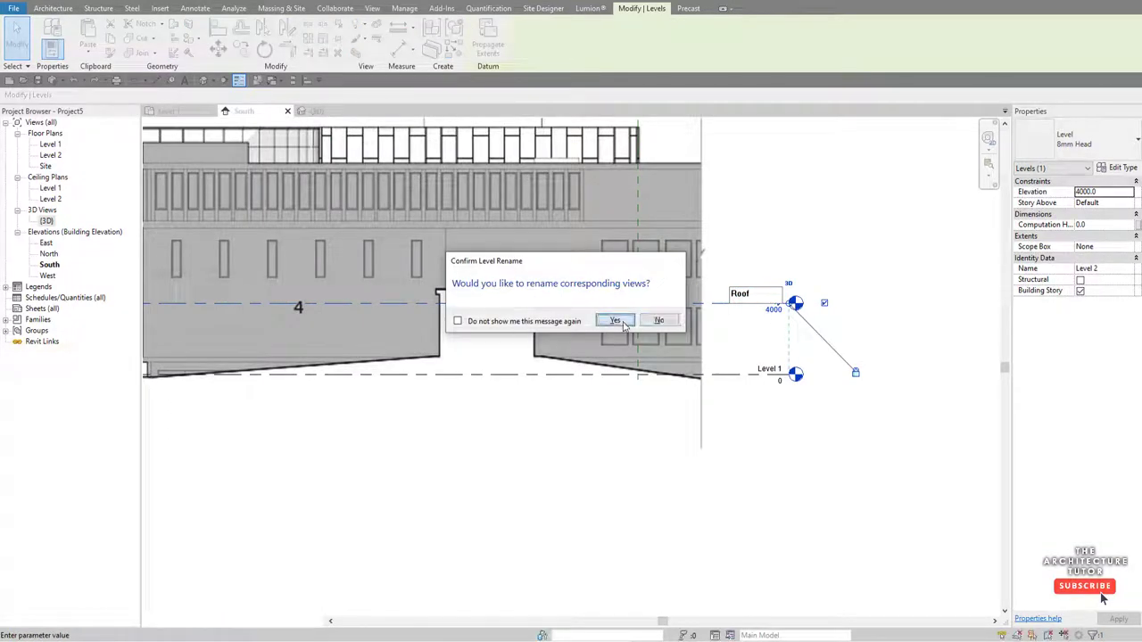
- Move the Roof level up to the building's roofline at elevation 13900
key(m)
key(v)
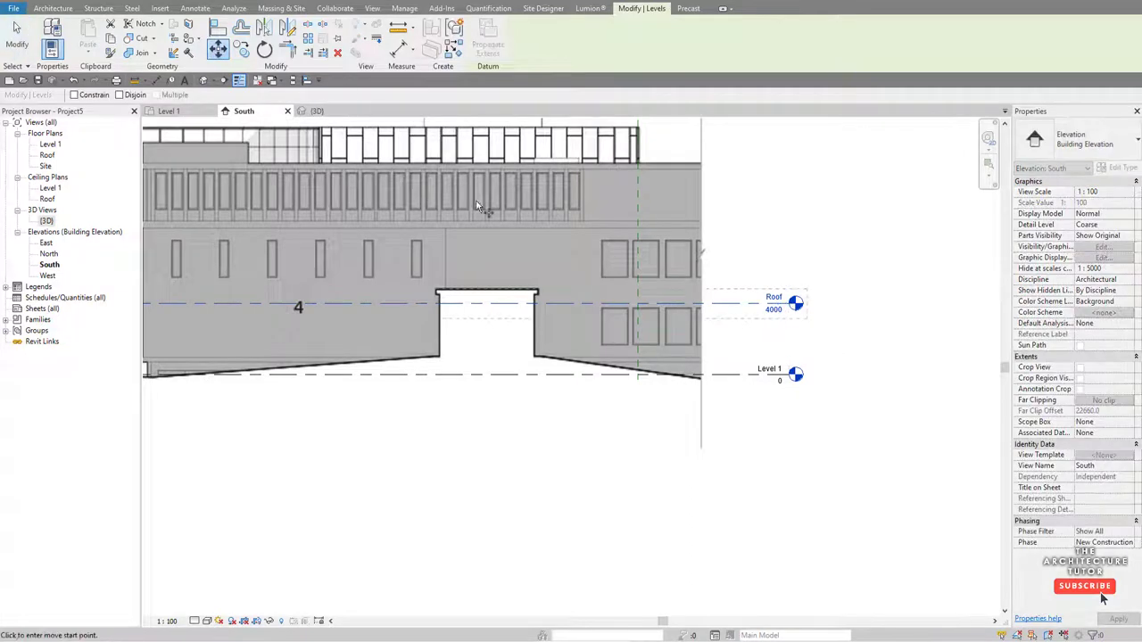
click(552, 303)
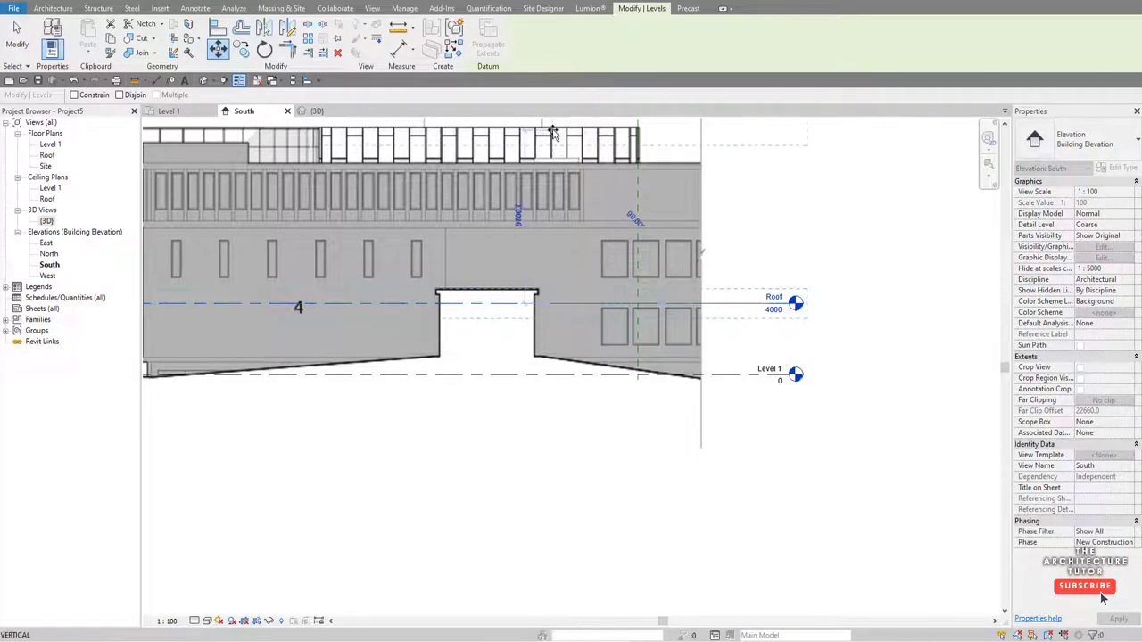
scroll(553, 130, up, 5)
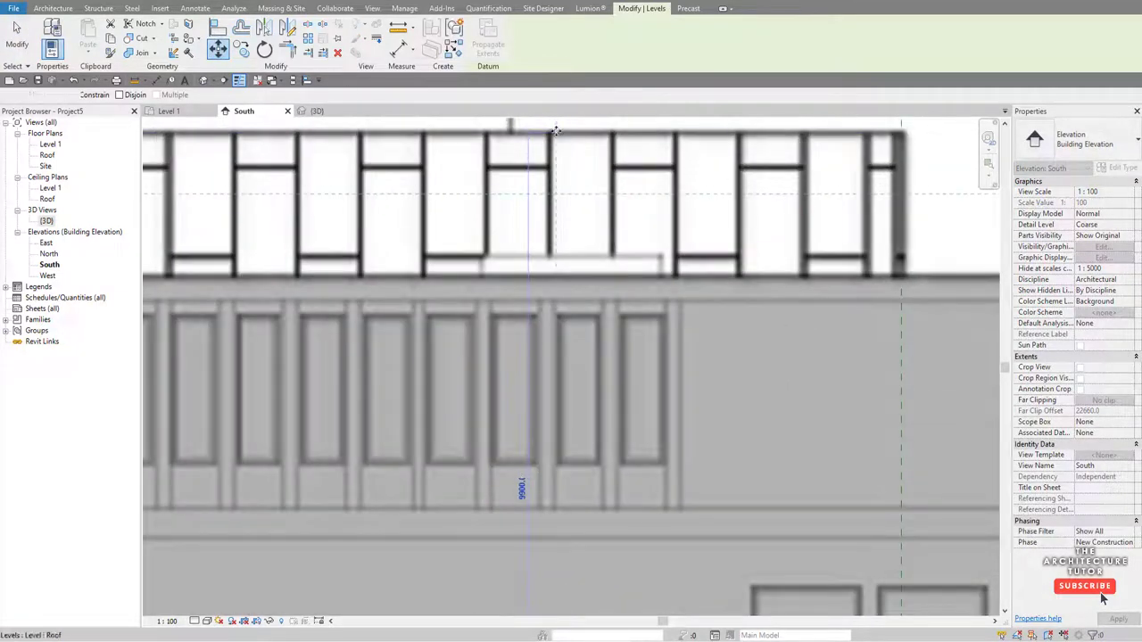
click(553, 132)
scroll(564, 259, down, 6)
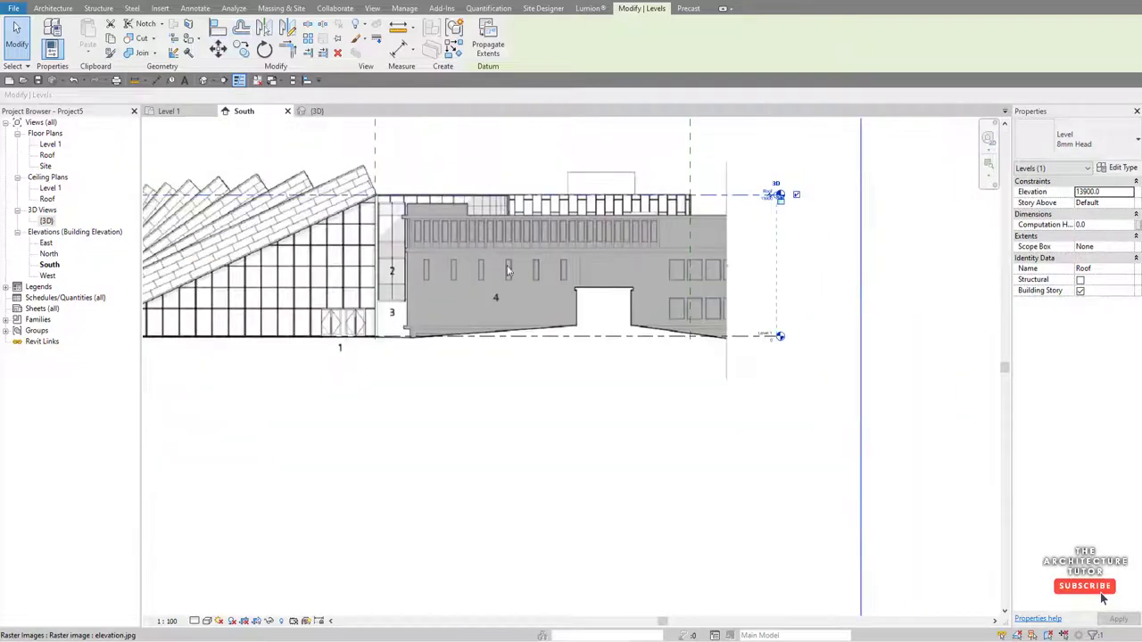
key(Escape)
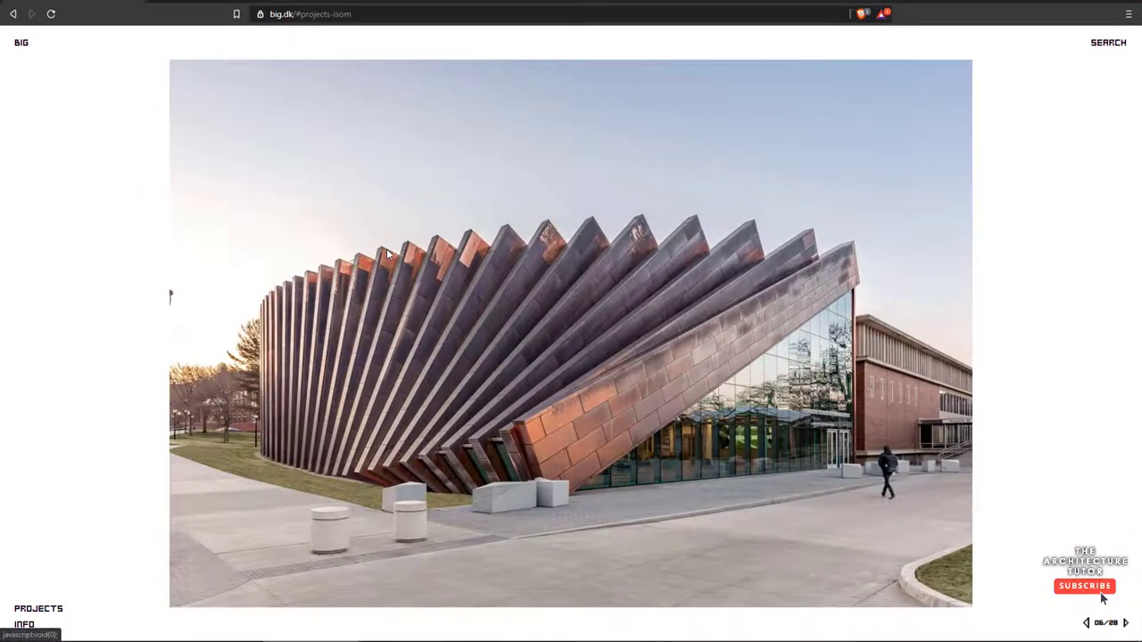
- Page through the big.dk project gallery to image 15 of 28, the white site model photo
click(387, 254)
click(386, 254)
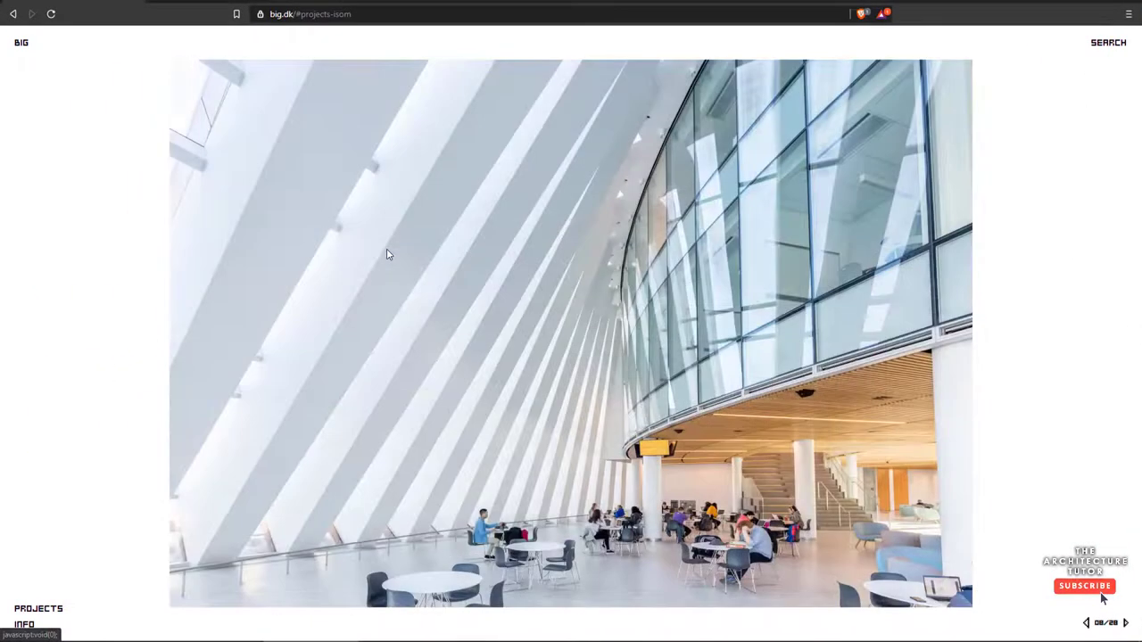
click(386, 254)
click(386, 254)
click(387, 254)
click(386, 254)
click(386, 254)
click(387, 254)
click(386, 254)
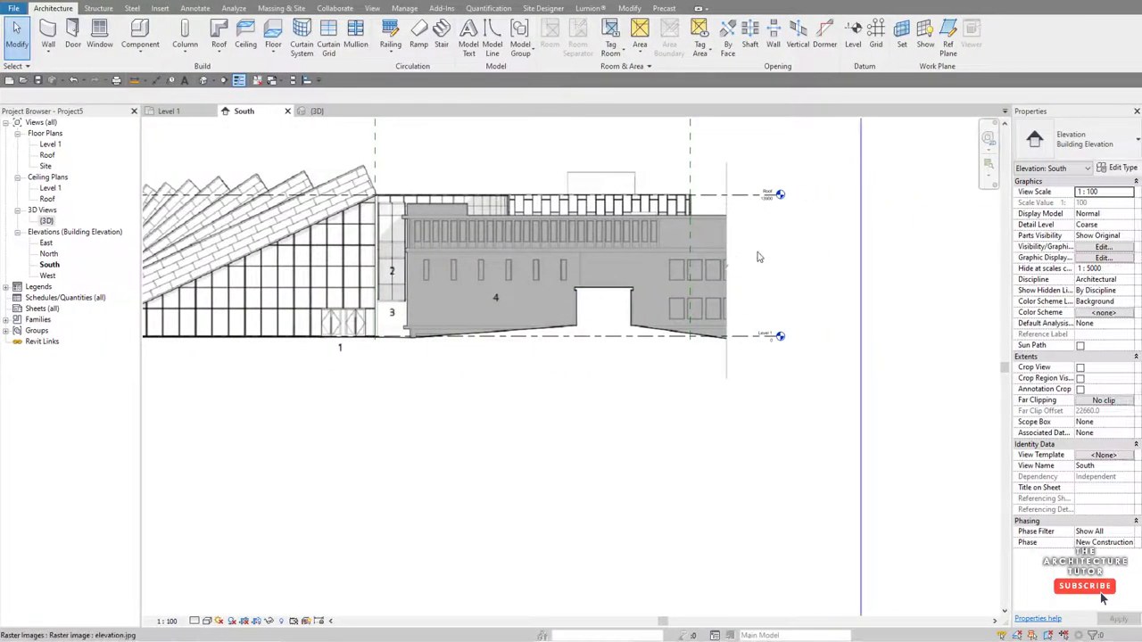
- Copy Level 1 upward twice, making Level 3 at 4700 and Level 4 at 8900
scroll(755, 310, up, 3)
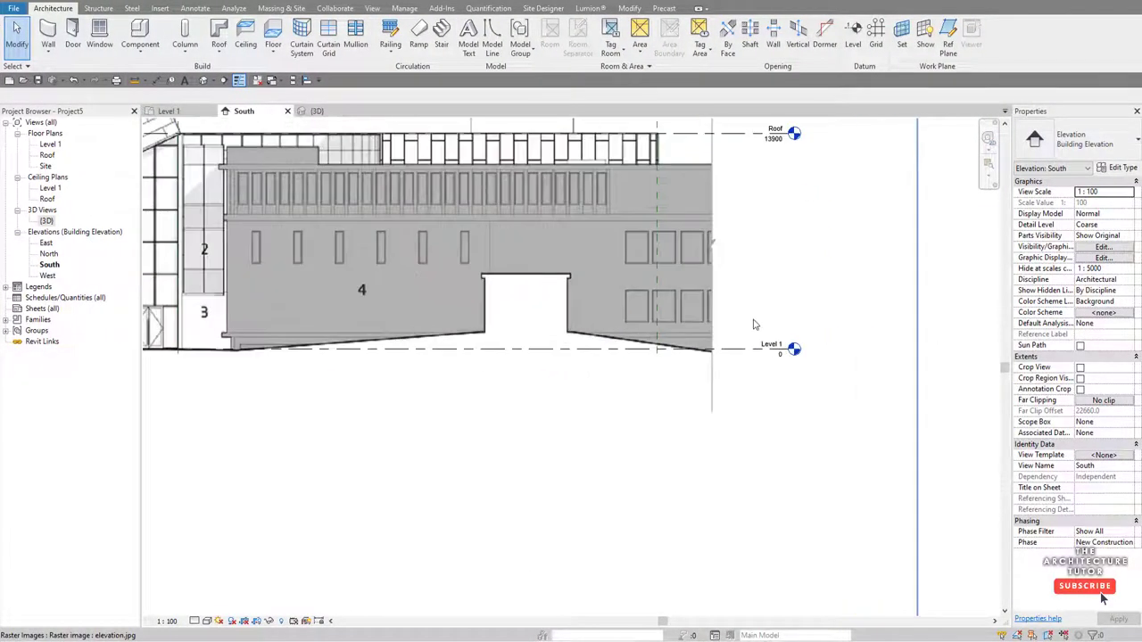
click(754, 348)
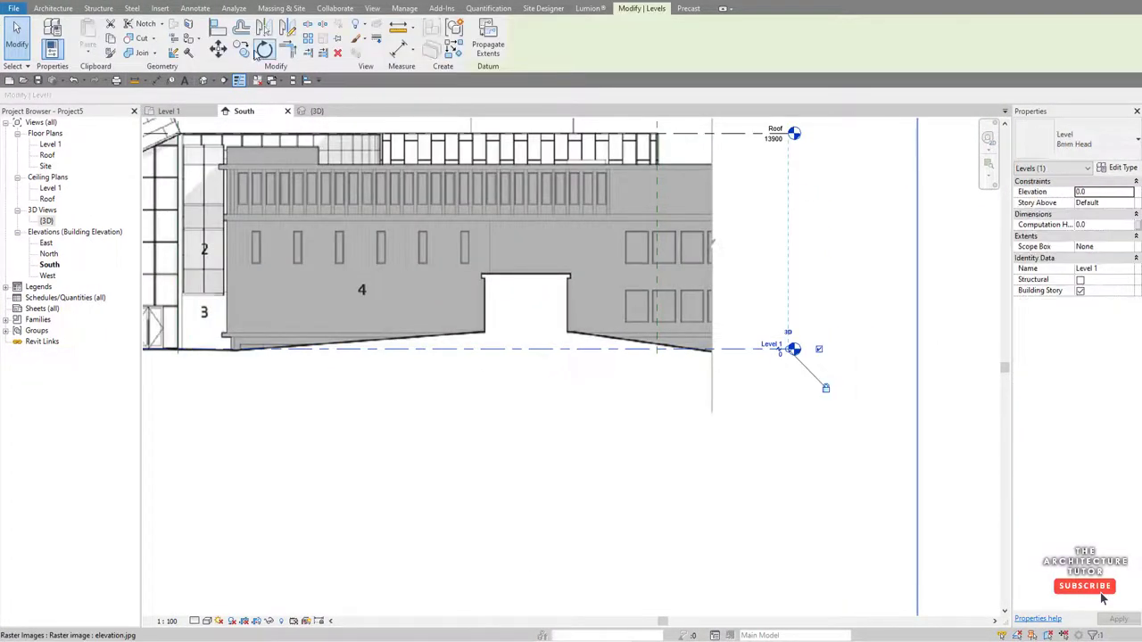
click(242, 51)
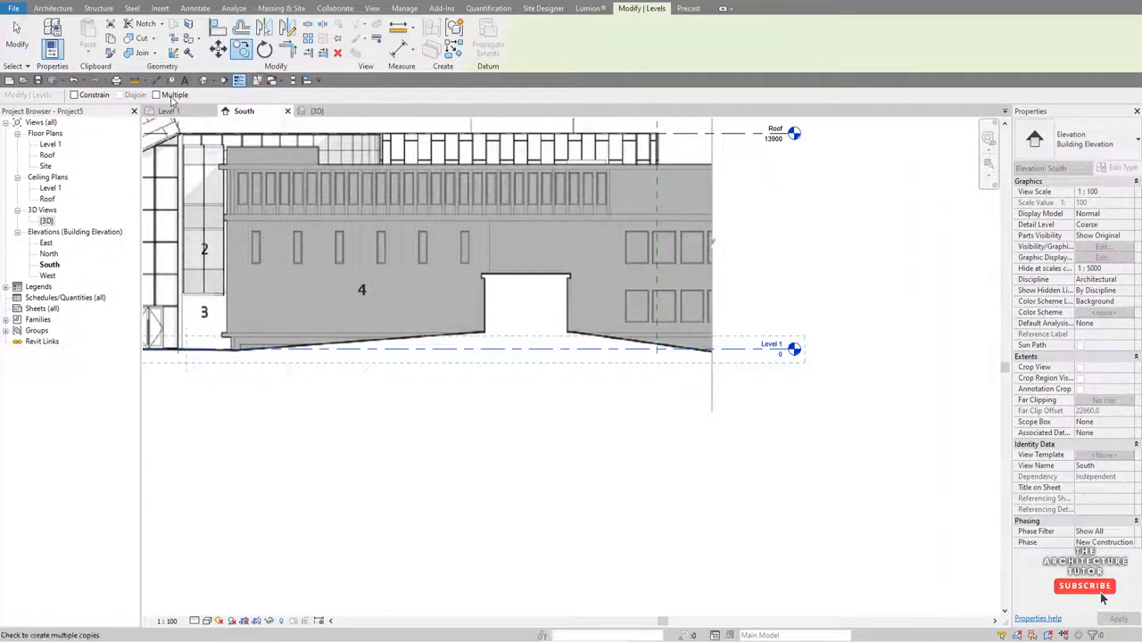
click(747, 356)
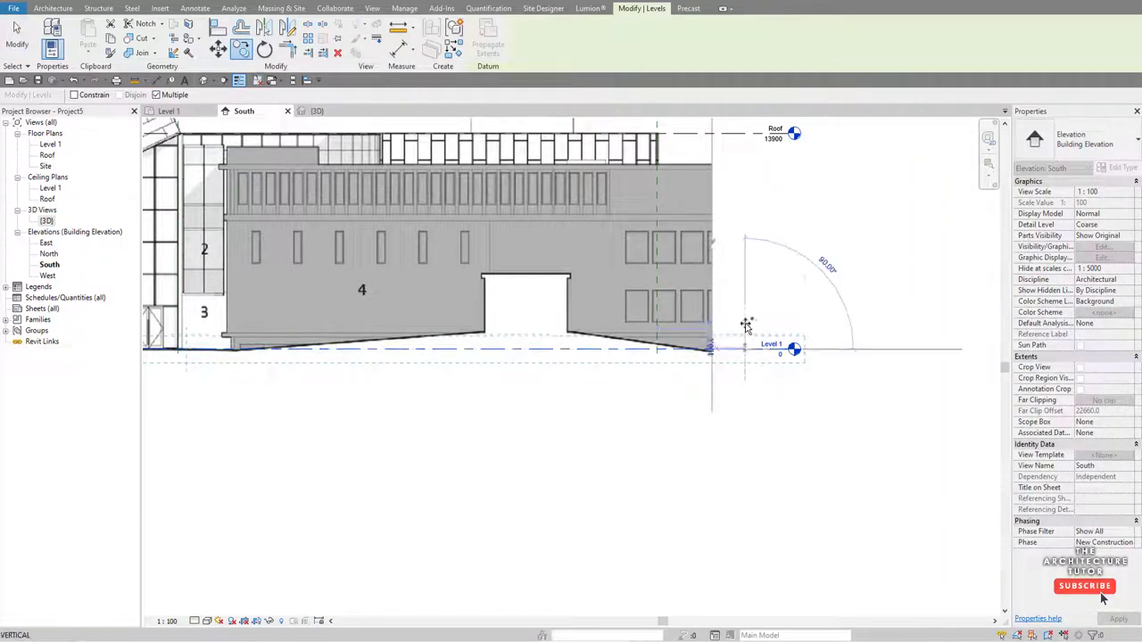
click(743, 276)
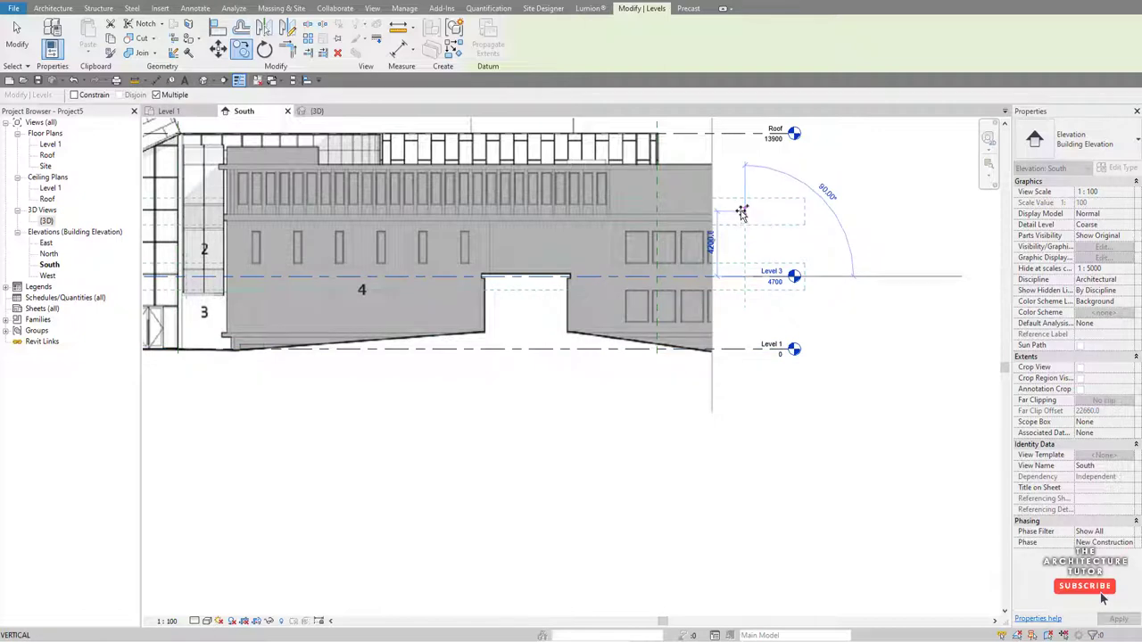
click(741, 211)
key(Escape)
key(Escape)
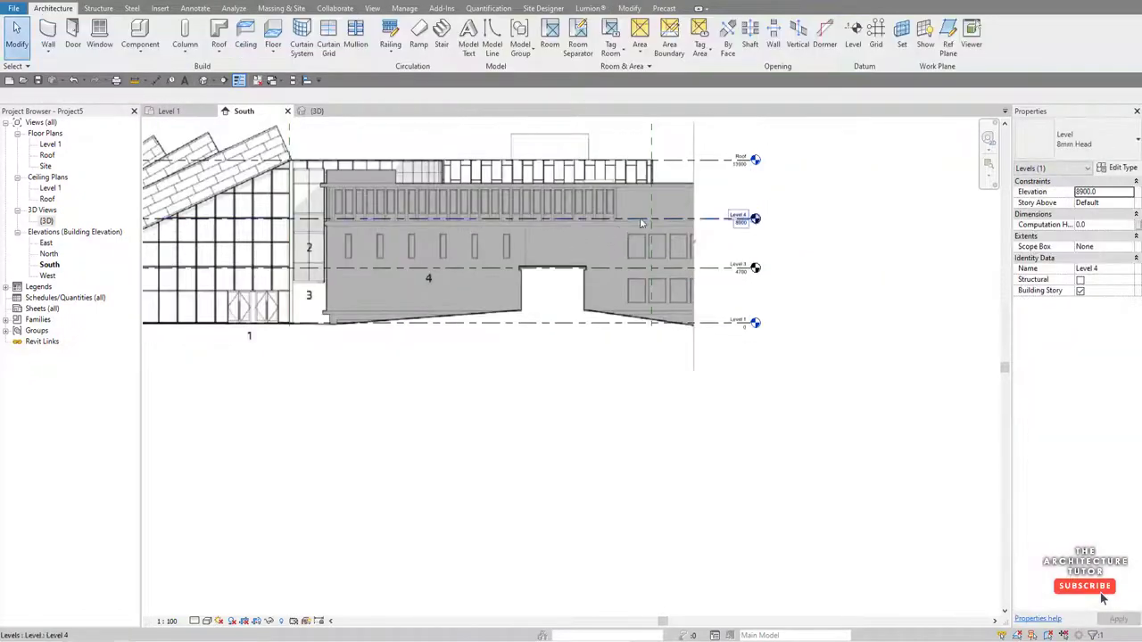
scroll(640, 249, up, 1)
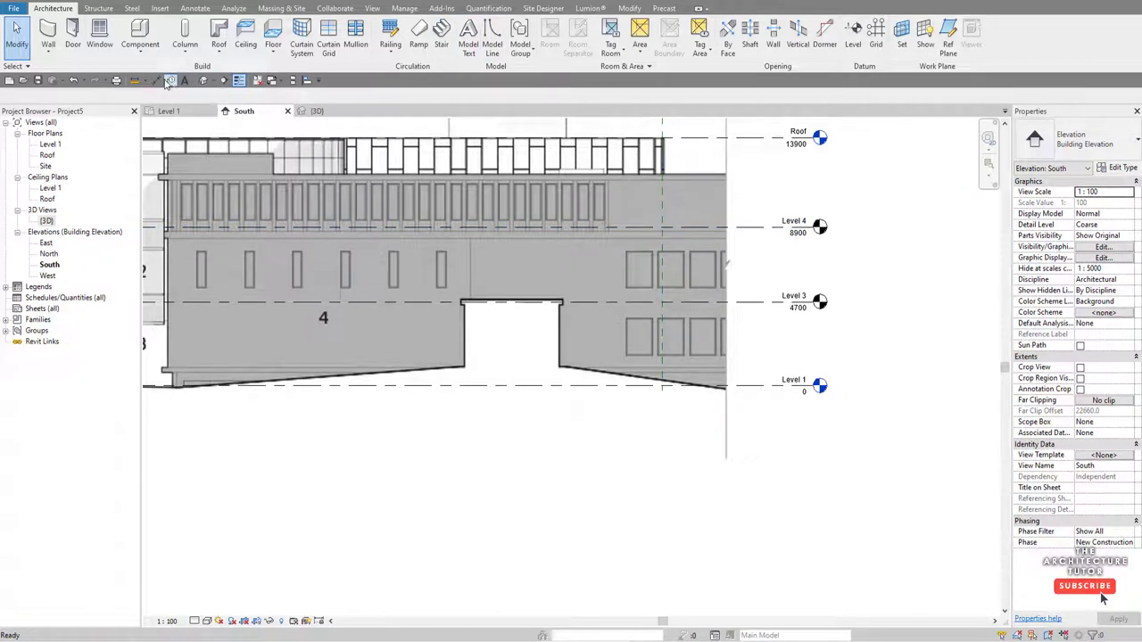
- Dimension Level 1, Level 3, Level 4 and Roof with DI and equalize it, moving Level 3 to 4633 and Level 4 to 9267
key(d)
key(i)
click(758, 386)
click(757, 302)
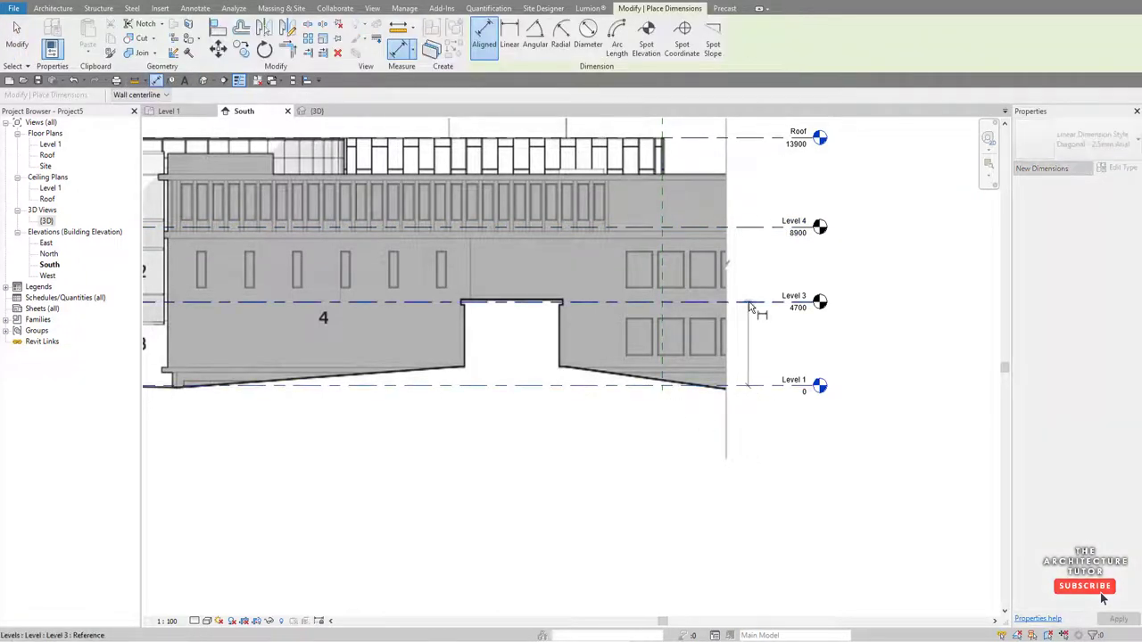
click(757, 226)
click(758, 138)
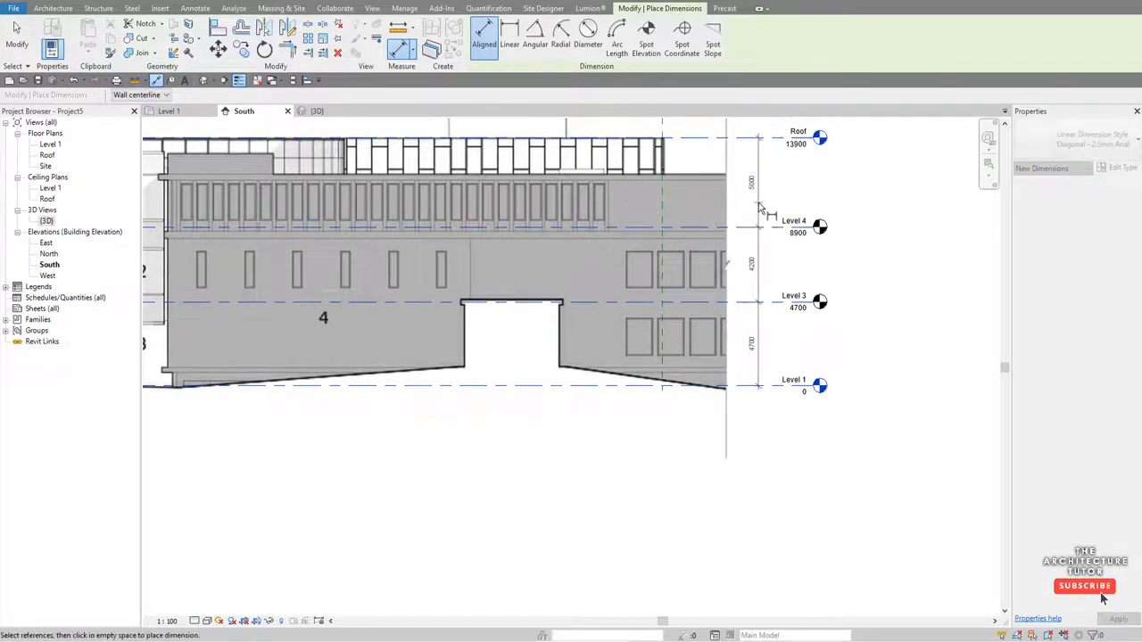
click(758, 223)
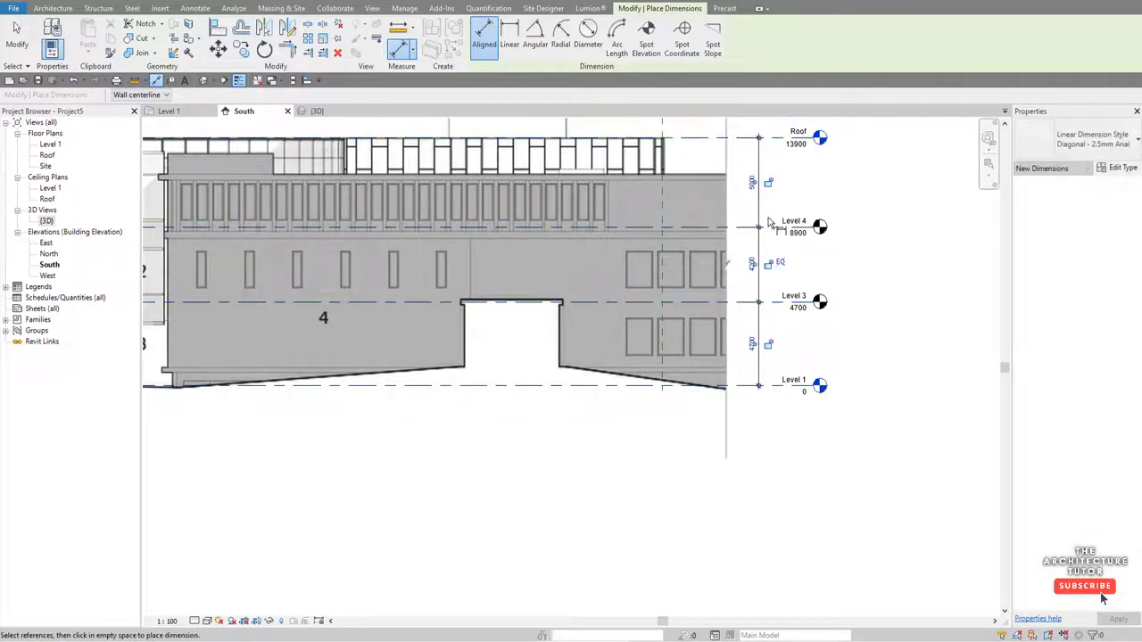
click(783, 265)
key(Escape)
key(Escape)
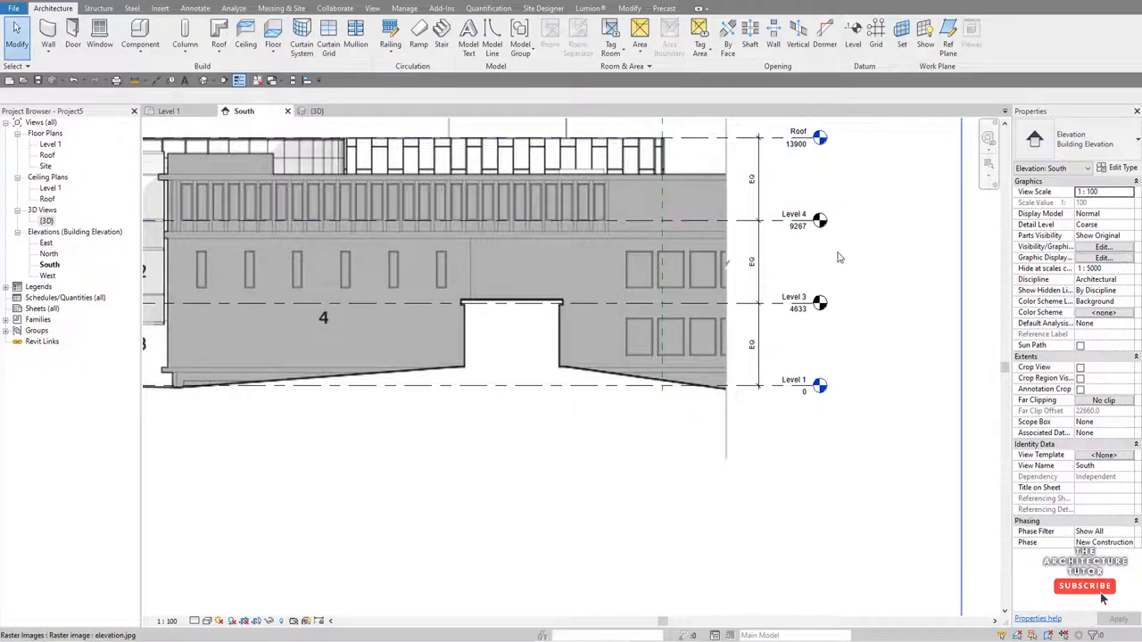
scroll(837, 256, down, 2)
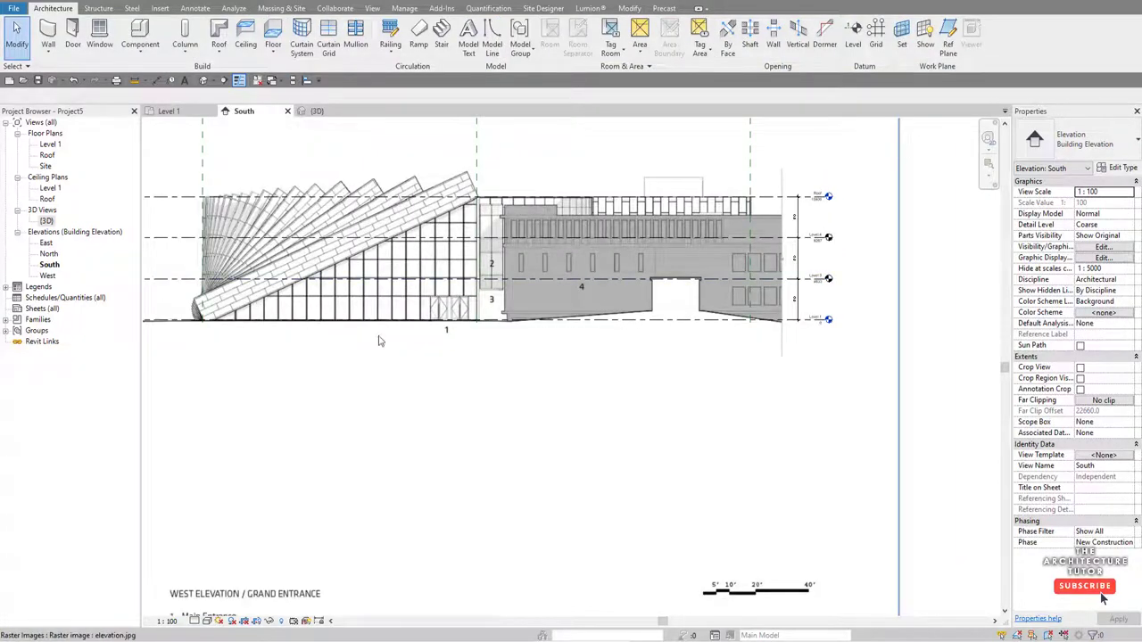
scroll(497, 346, down, 2)
scroll(425, 268, up, 2)
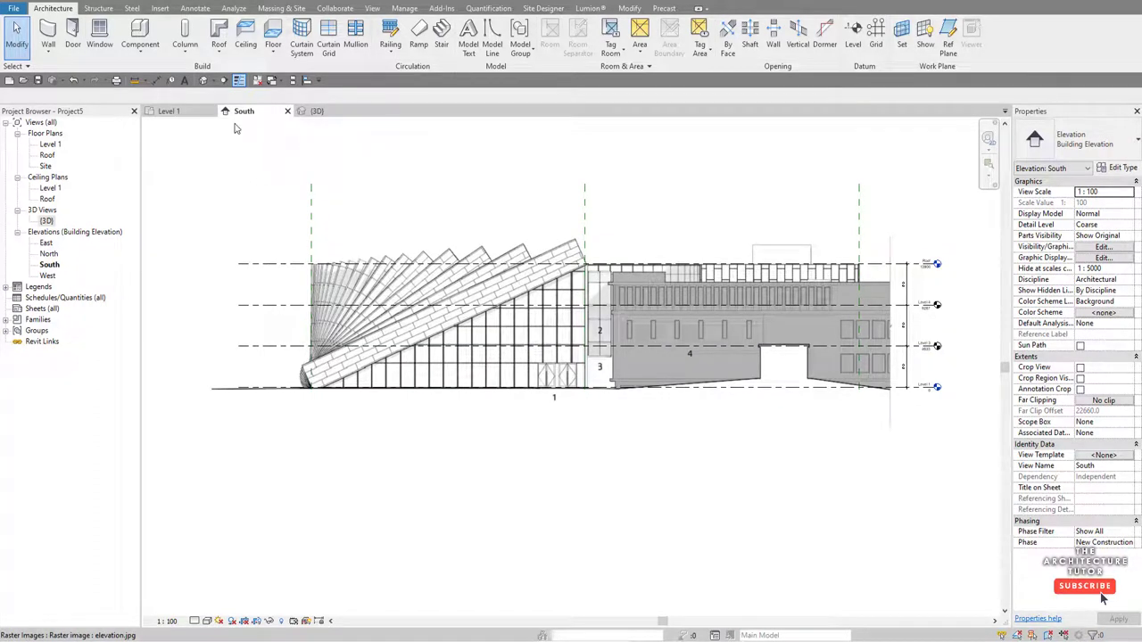
- From the Level 1 plan, create an in-place mass keeping the default name Mass 1
click(182, 113)
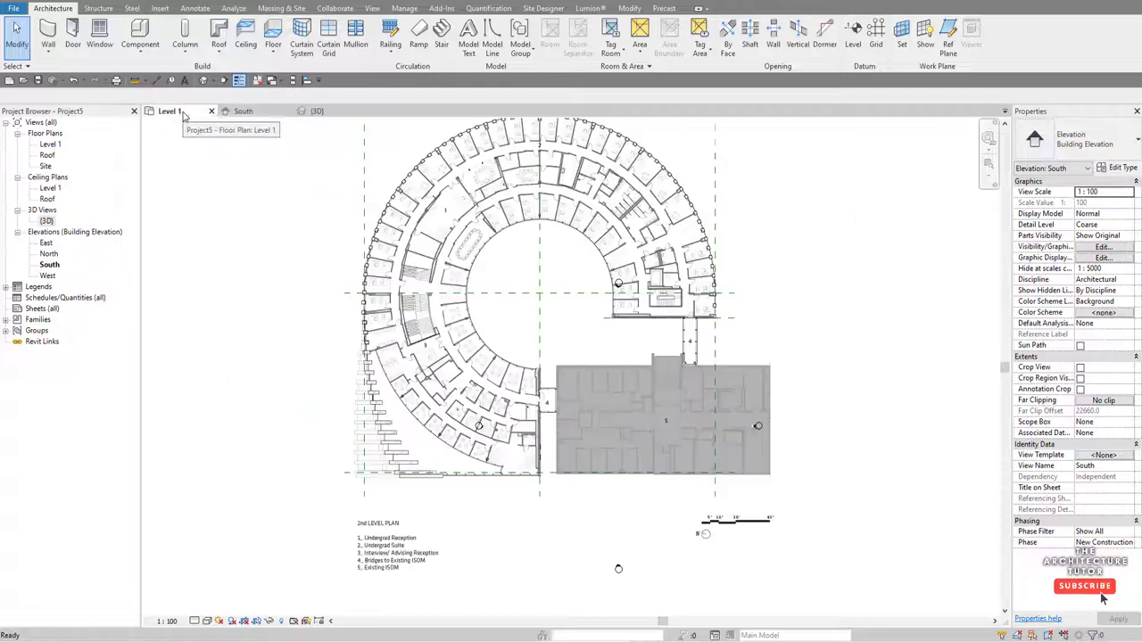
middle_drag(448, 203, 444, 243)
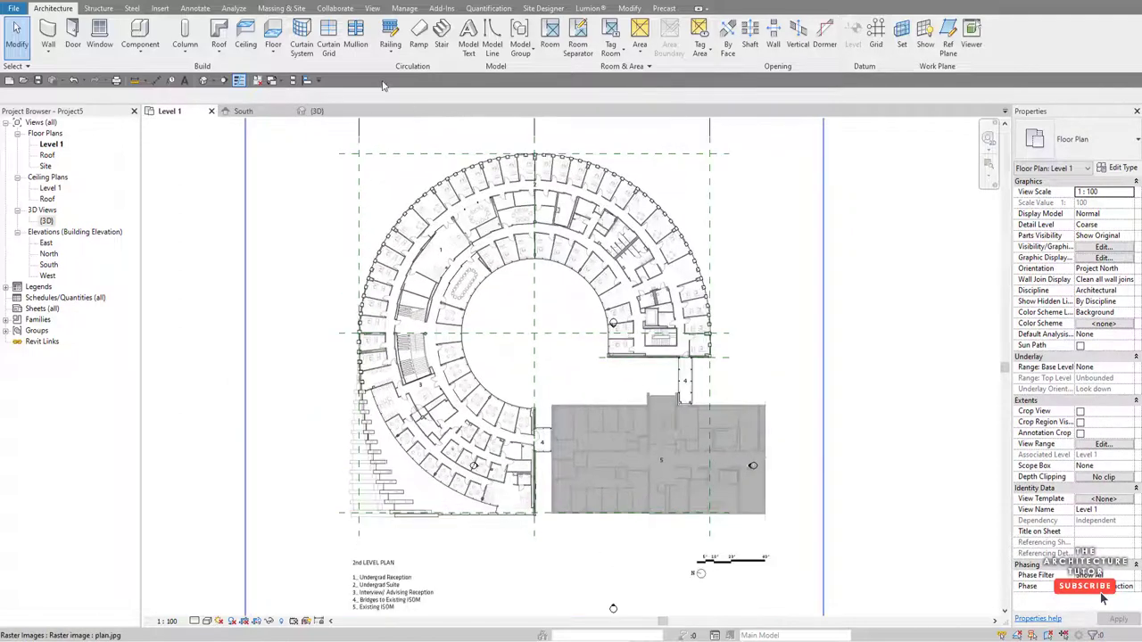
click(281, 8)
click(117, 45)
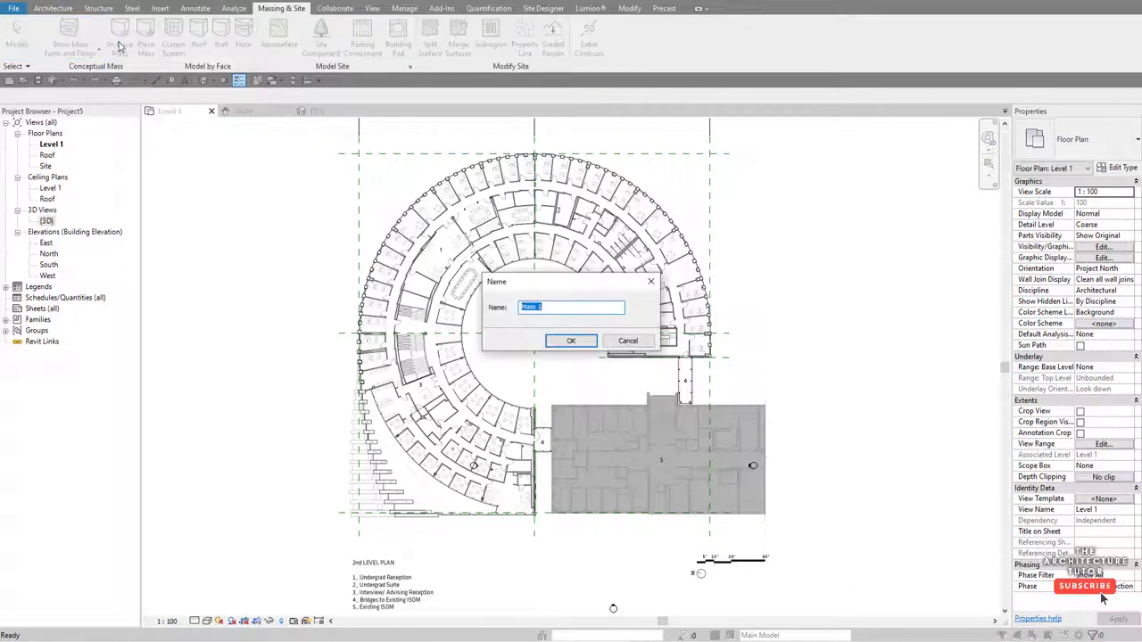
click(571, 343)
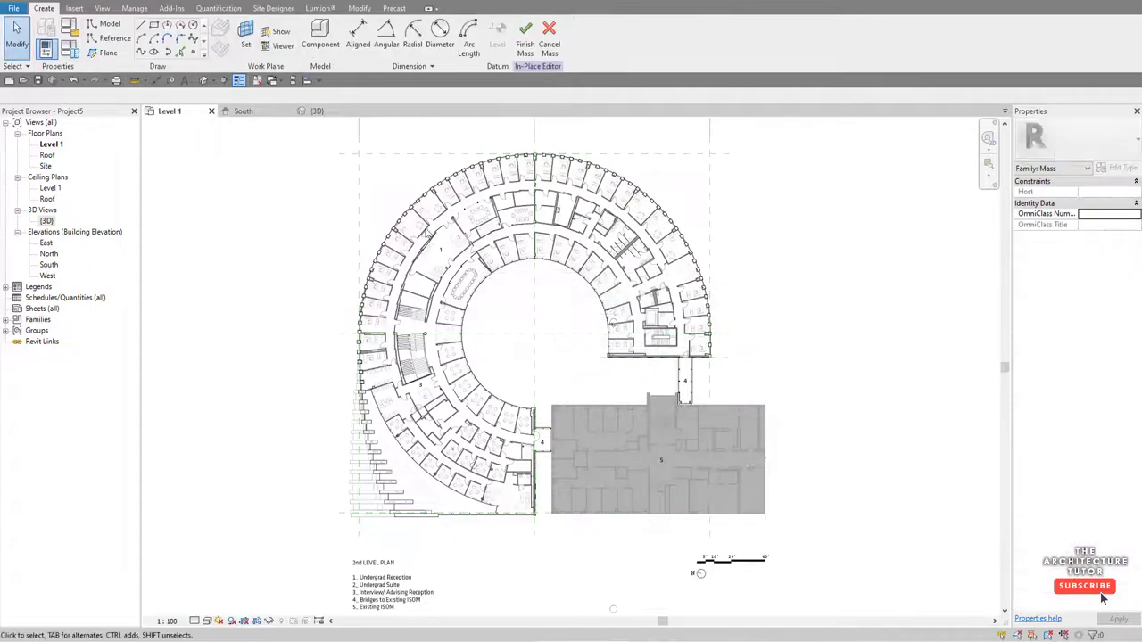
- Draw the large outer circle centred on the reference-plane intersection, tracing the building's outer edge
click(194, 26)
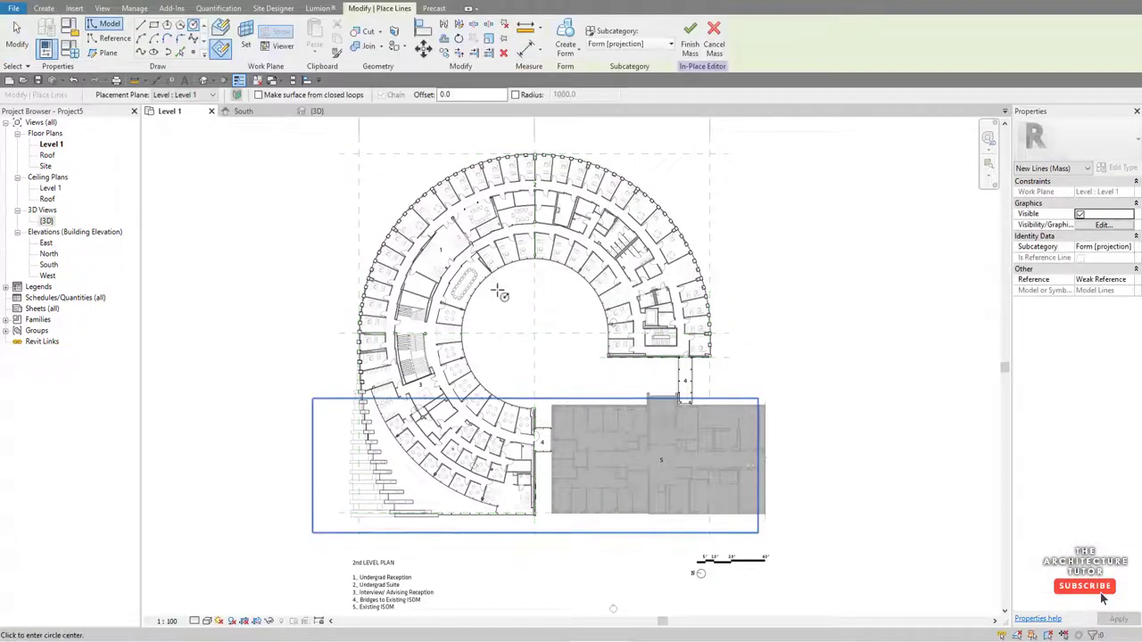
scroll(497, 285, up, 3)
click(560, 358)
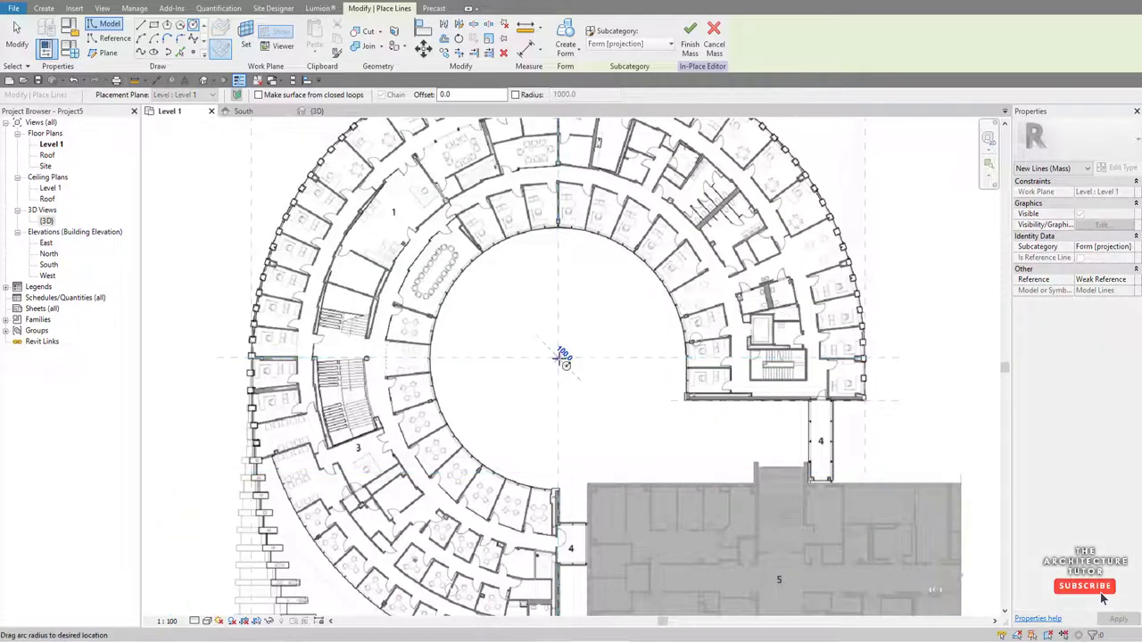
click(864, 359)
scroll(864, 359, down, 2)
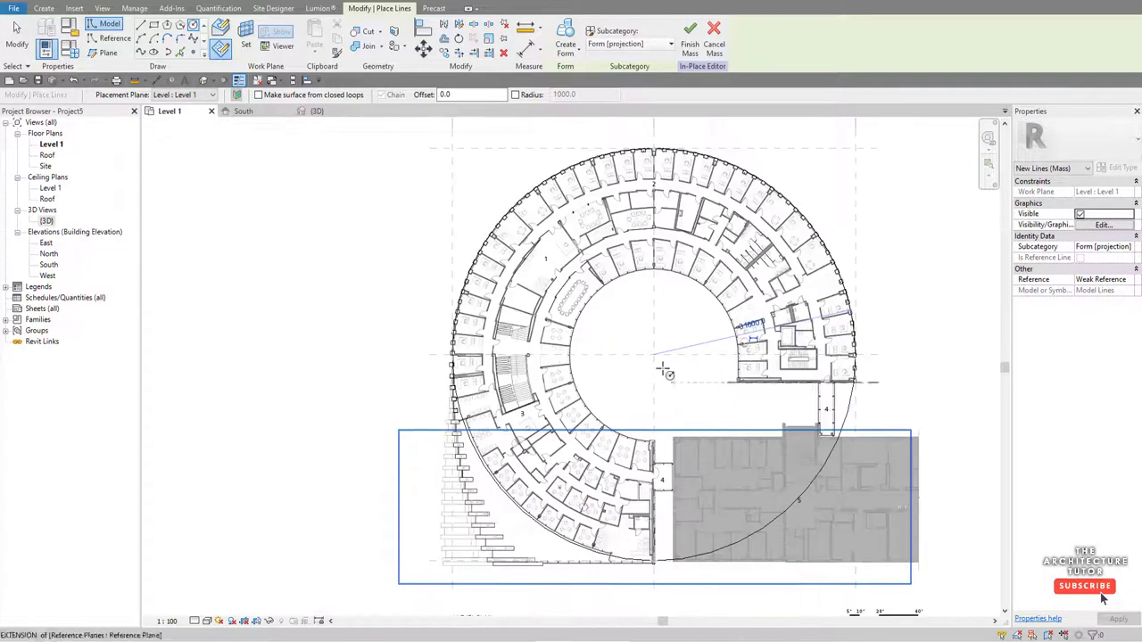
scroll(654, 354, up, 2)
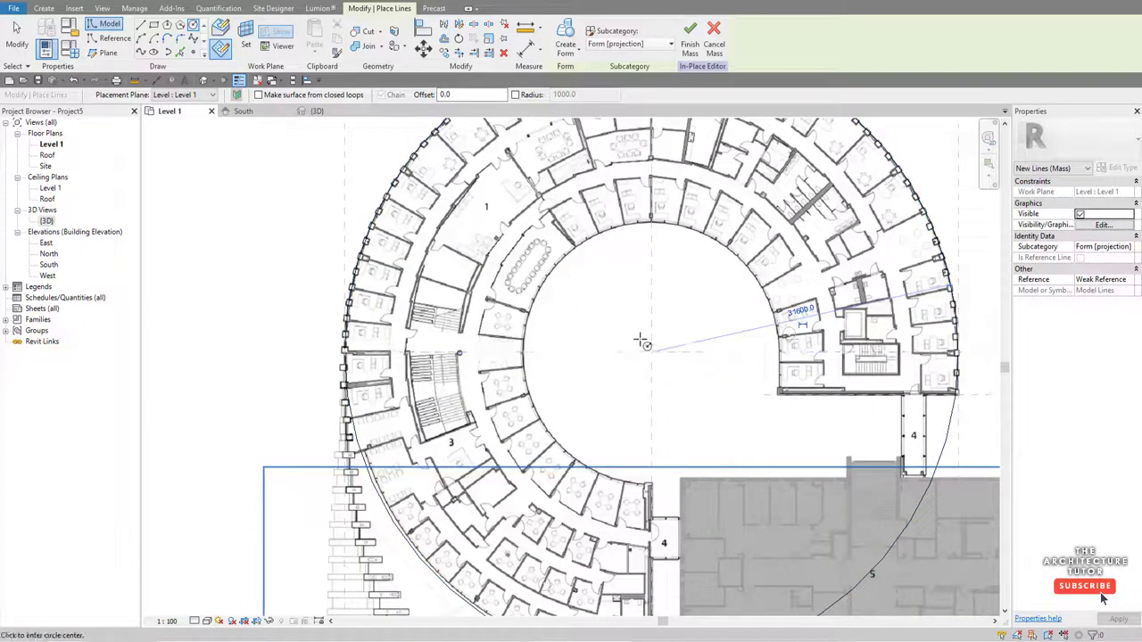
- Draw a concentric inner courtyard circle with radius 13200
click(654, 354)
scroll(742, 354, up, 3)
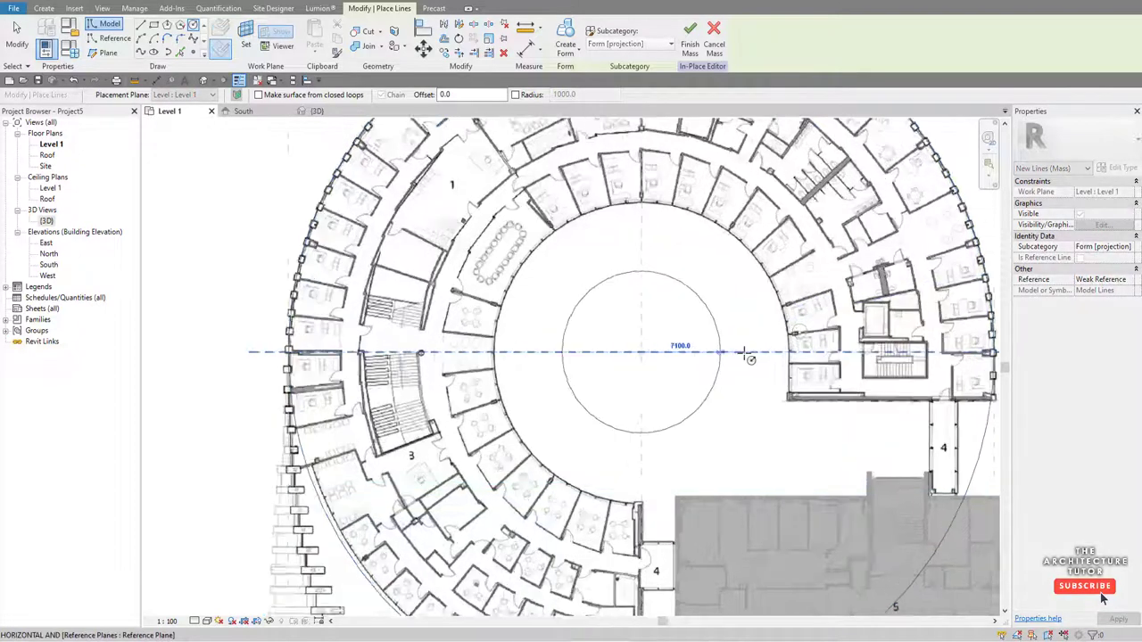
scroll(815, 359, up, 2)
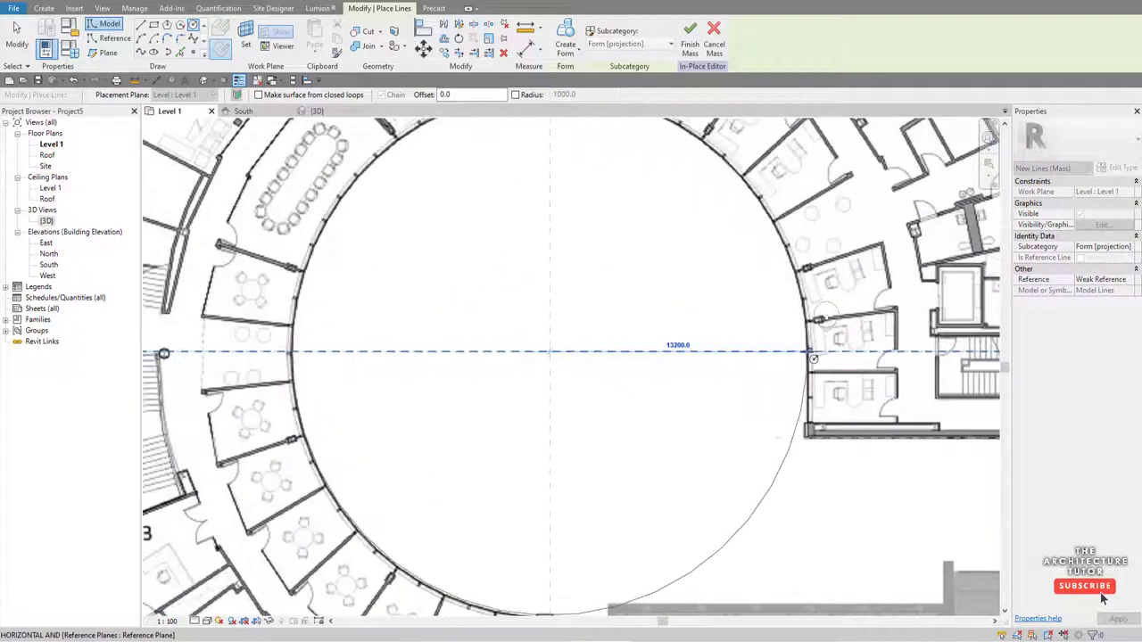
click(814, 358)
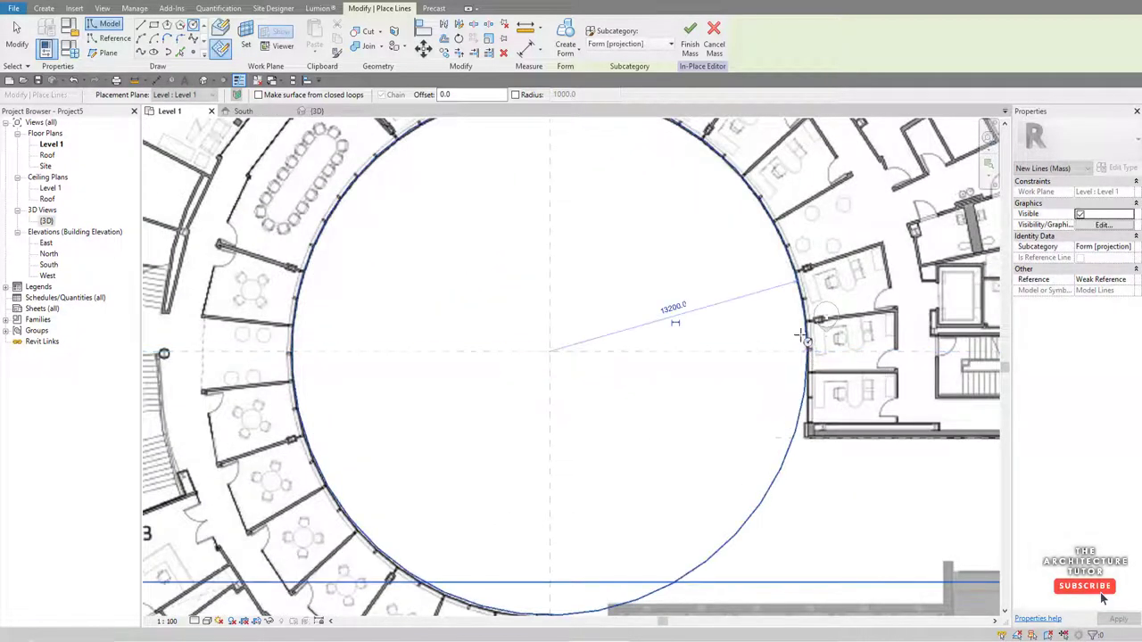
scroll(741, 339, down, 3)
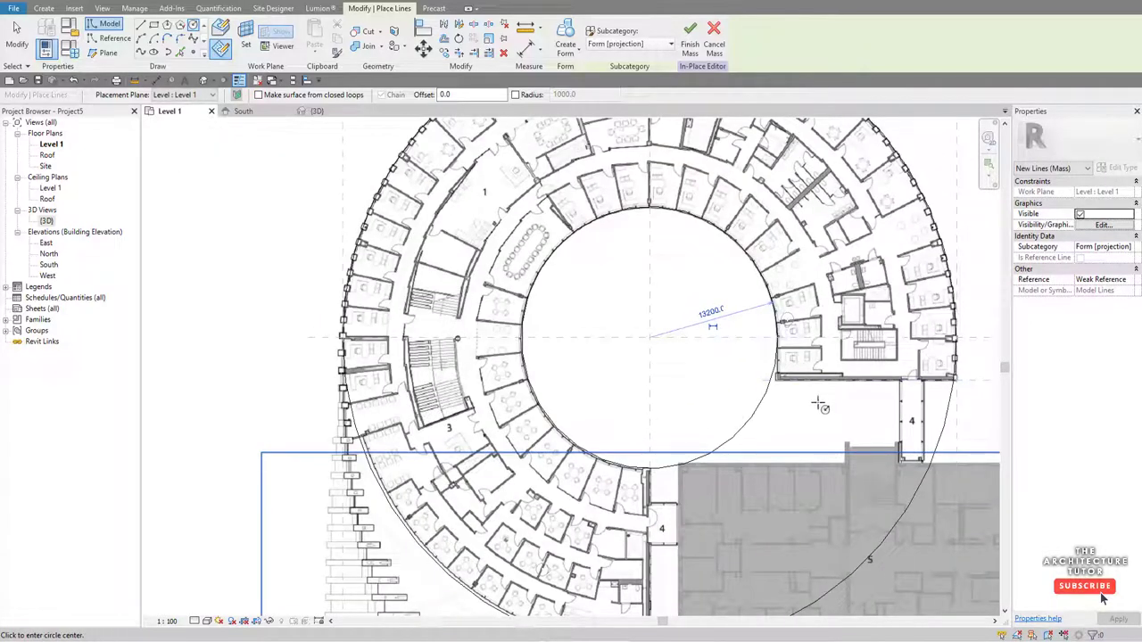
scroll(816, 403, down, 1)
scroll(795, 357, up, 1)
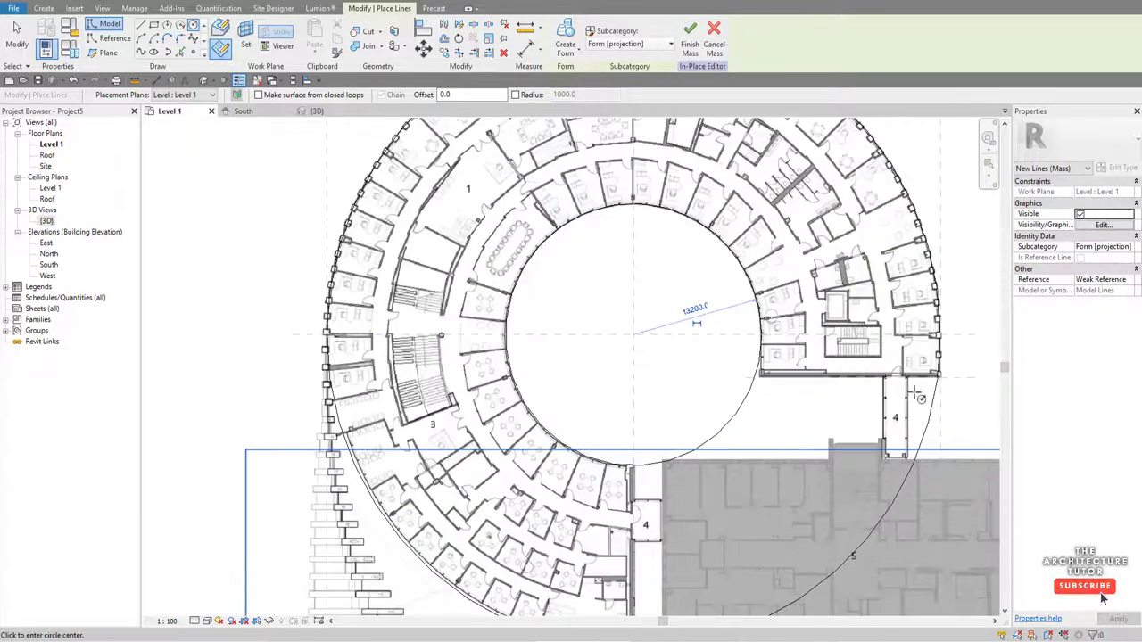
scroll(867, 383, down, 2)
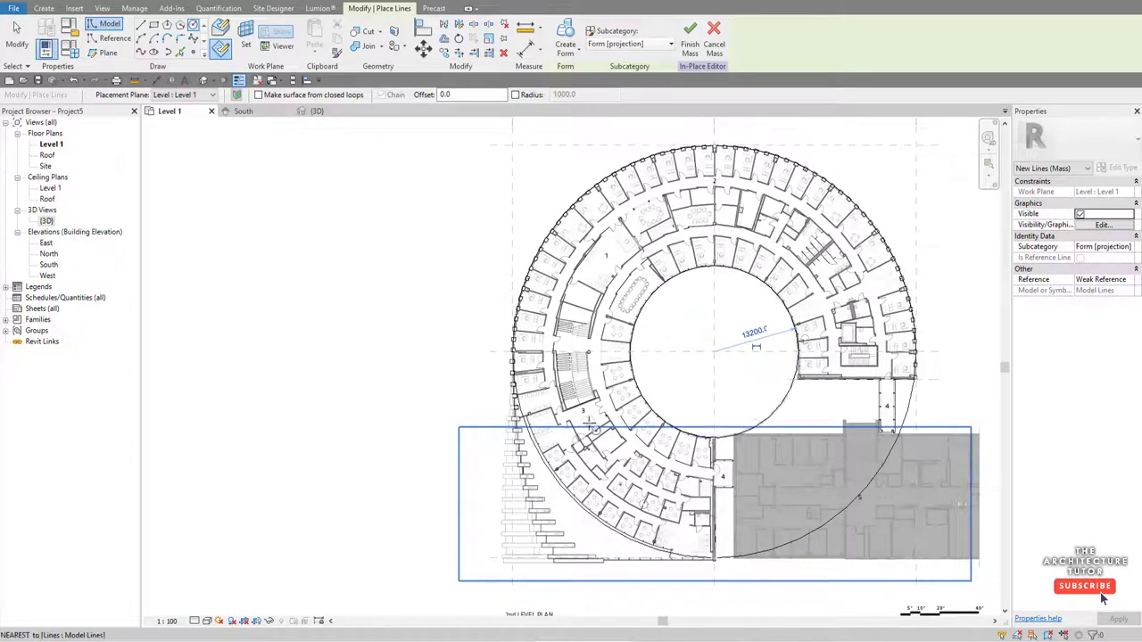
key(Escape)
key(Escape)
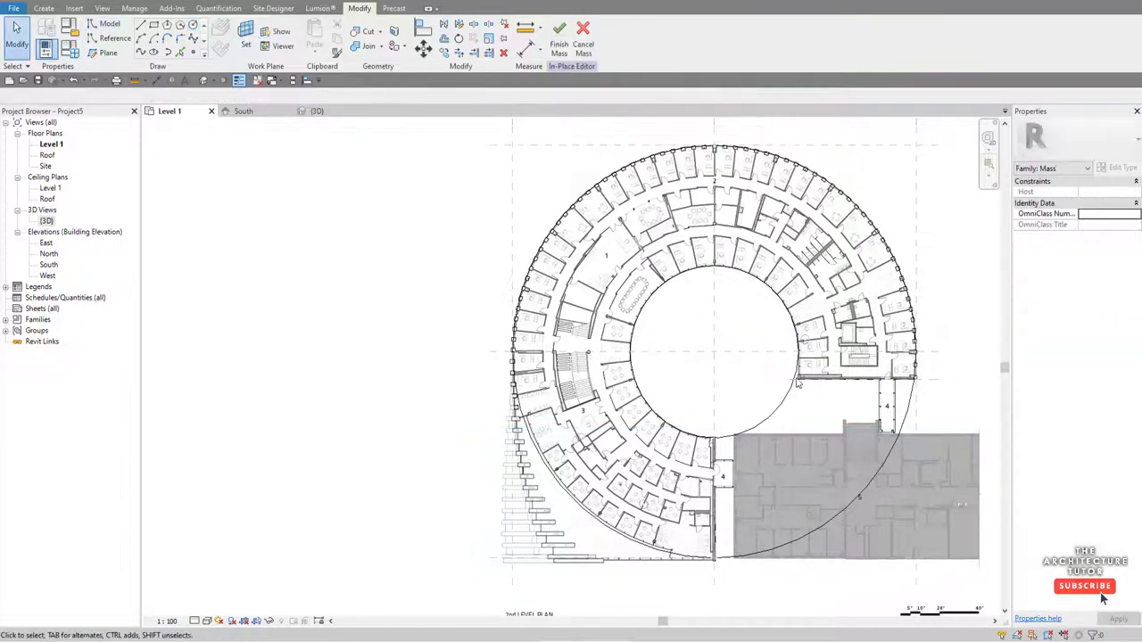
scroll(865, 380, up, 3)
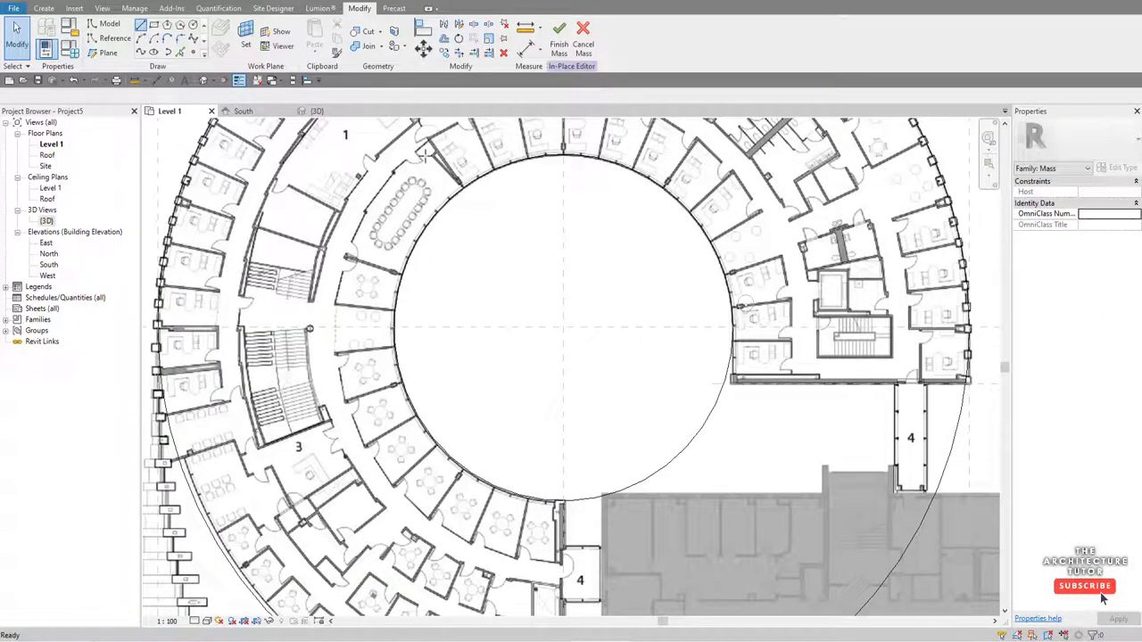
- Draw an 18400 straight model line along the east wing's lower wall to its outer corner
click(140, 25)
scroll(959, 361, up, 2)
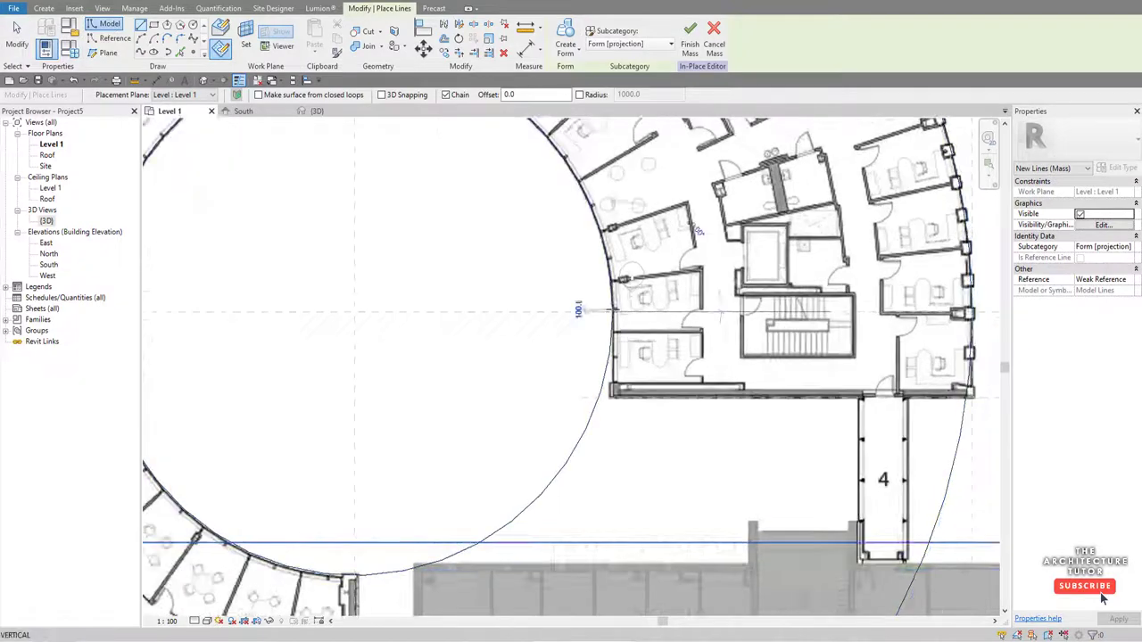
click(612, 396)
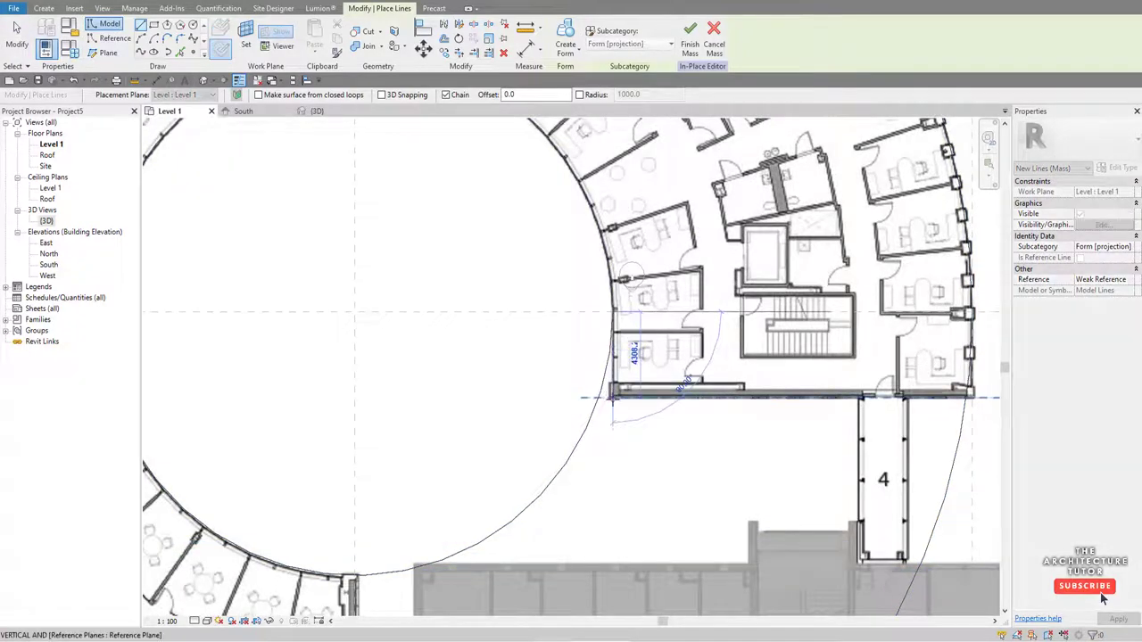
click(974, 398)
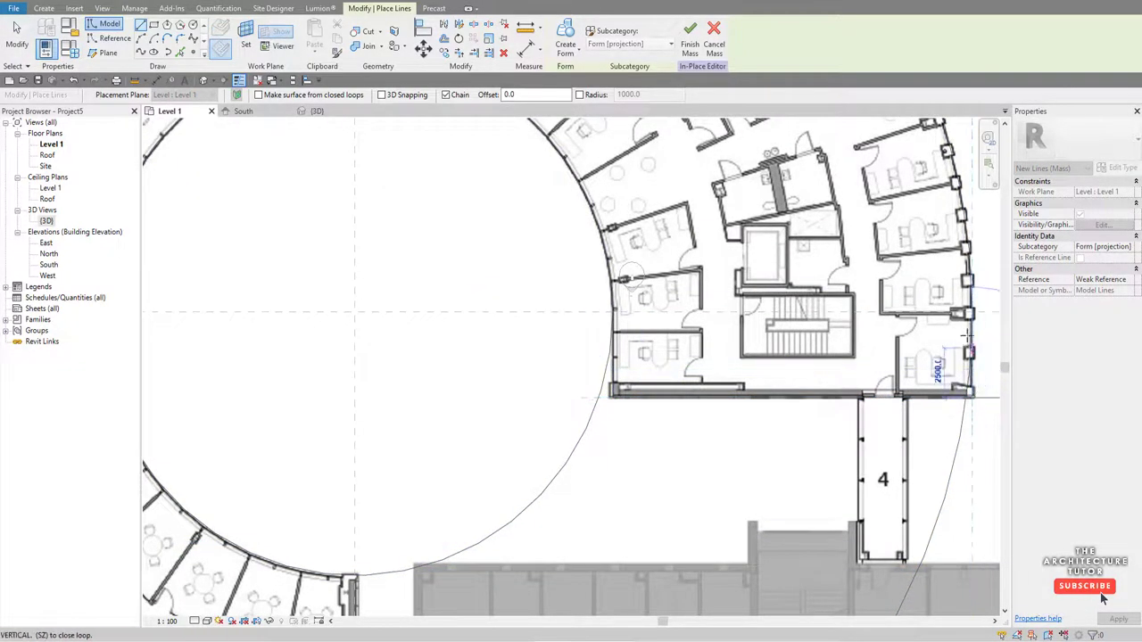
key(Escape)
key(Escape)
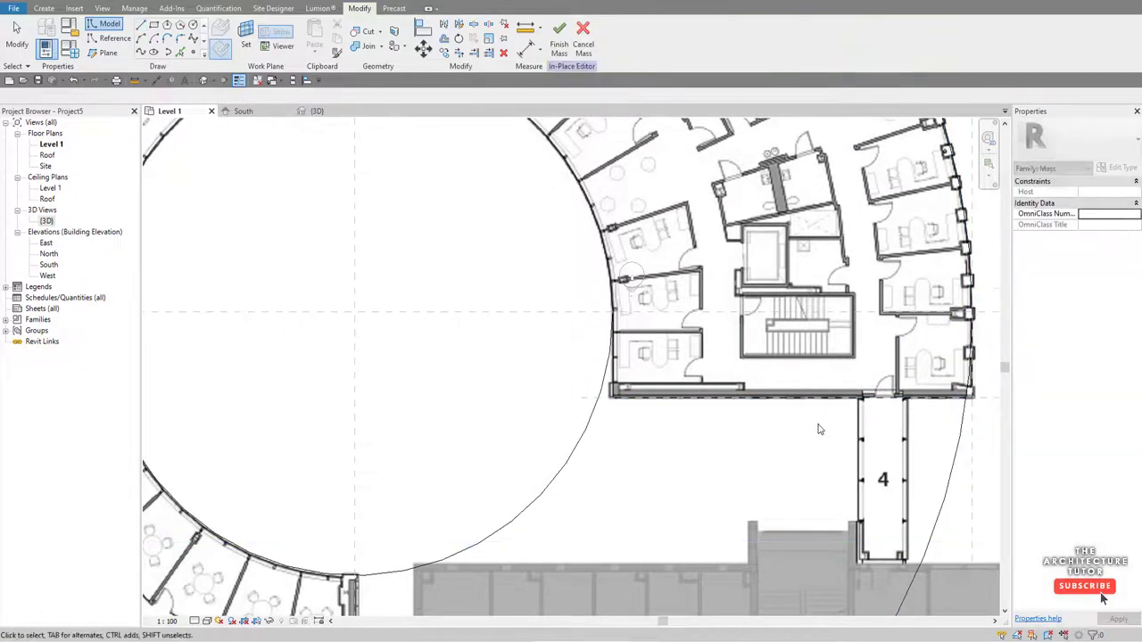
scroll(749, 412, down, 2)
scroll(749, 416, down, 4)
scroll(518, 538, up, 3)
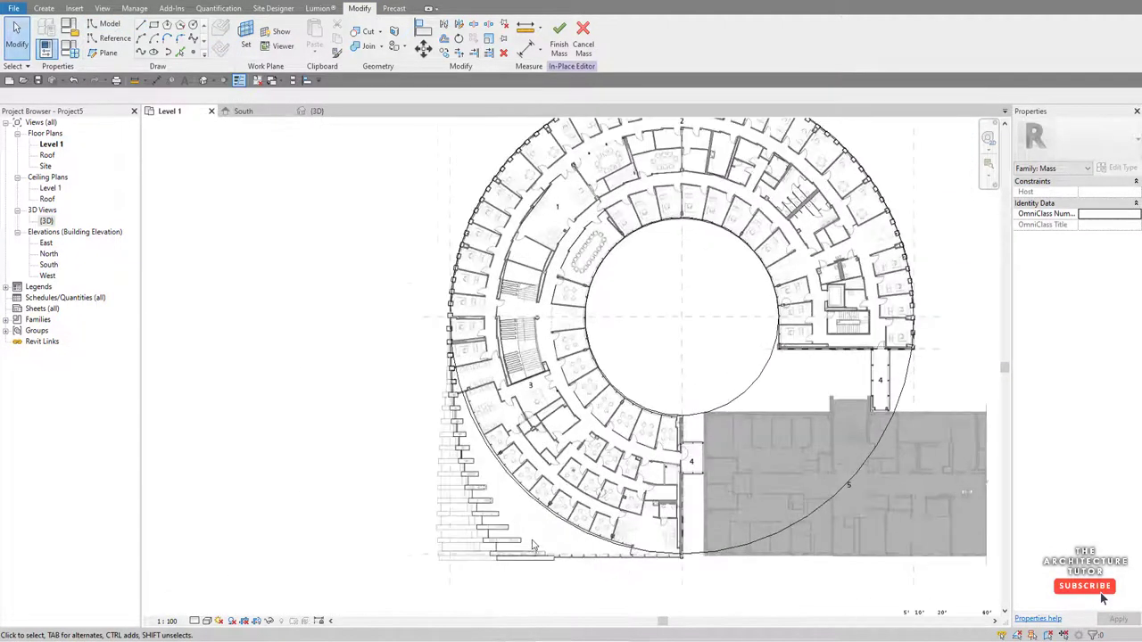
scroll(982, 295, up, 3)
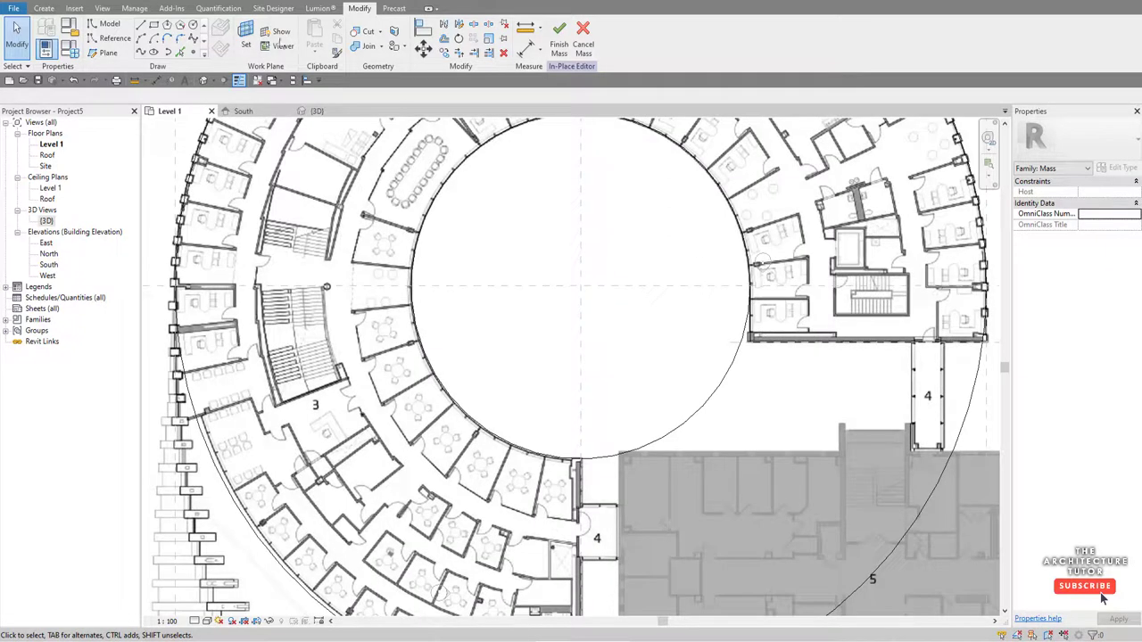
click(460, 26)
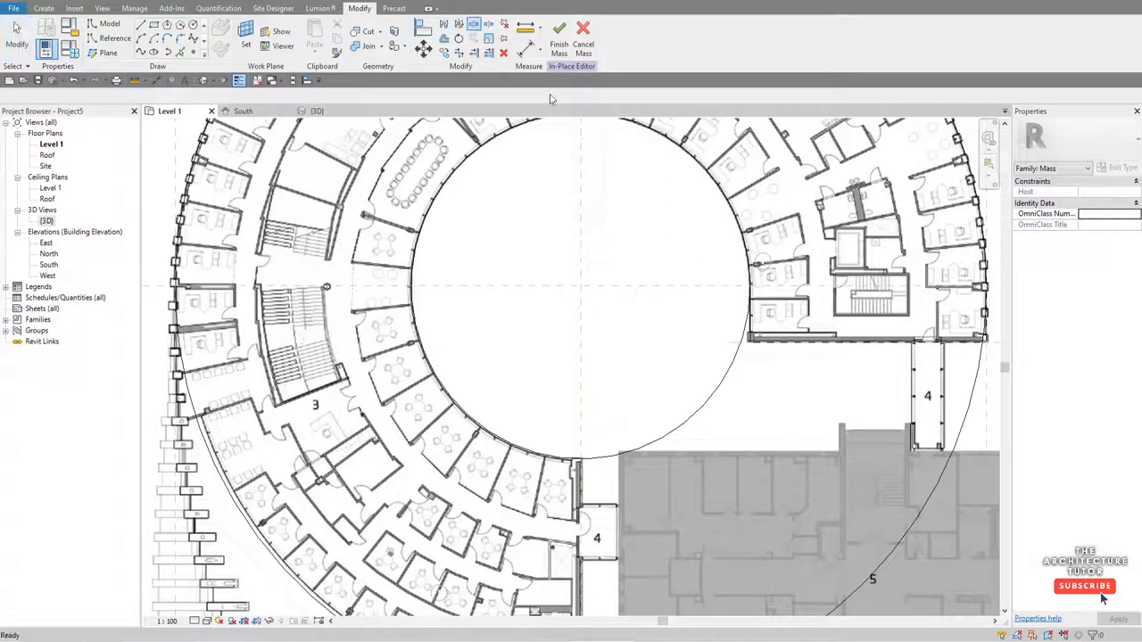
scroll(630, 185, down, 2)
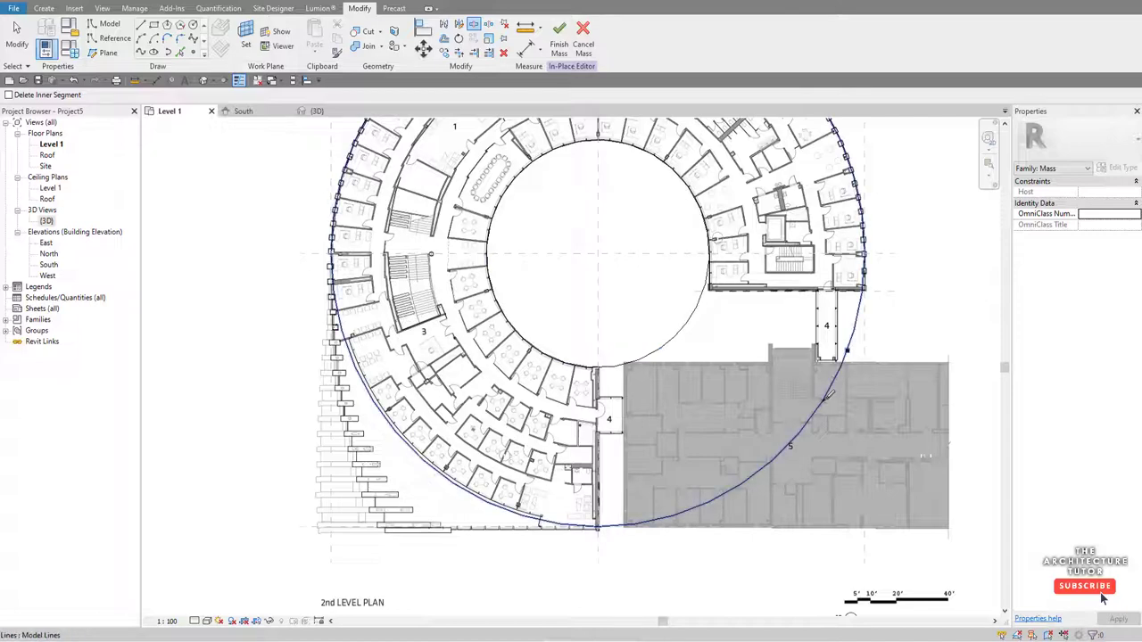
- Pull the outer arc's end back away from the east wing to open the circle
key(Escape)
click(840, 373)
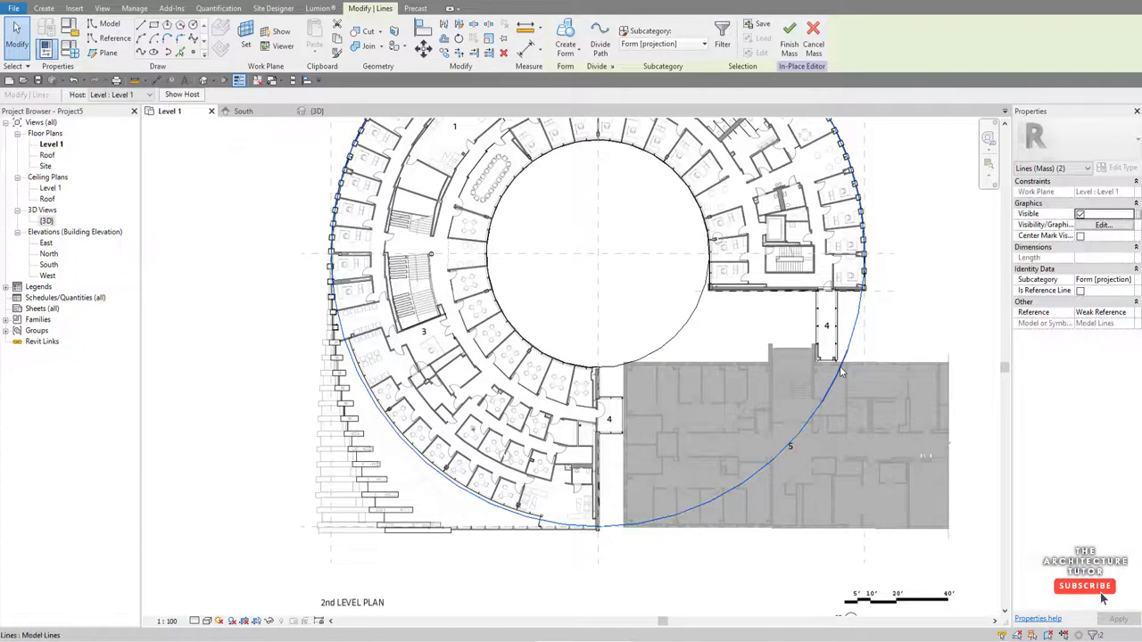
drag(840, 373, 821, 401)
click(852, 330)
scroll(852, 330, up, 2)
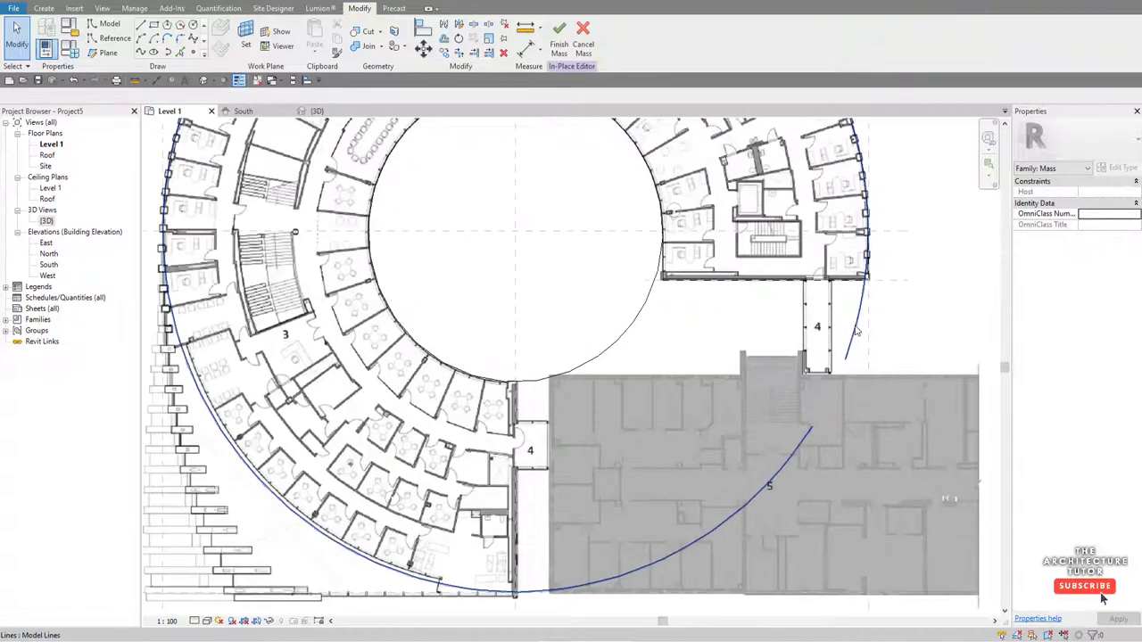
click(852, 330)
scroll(852, 330, up, 2)
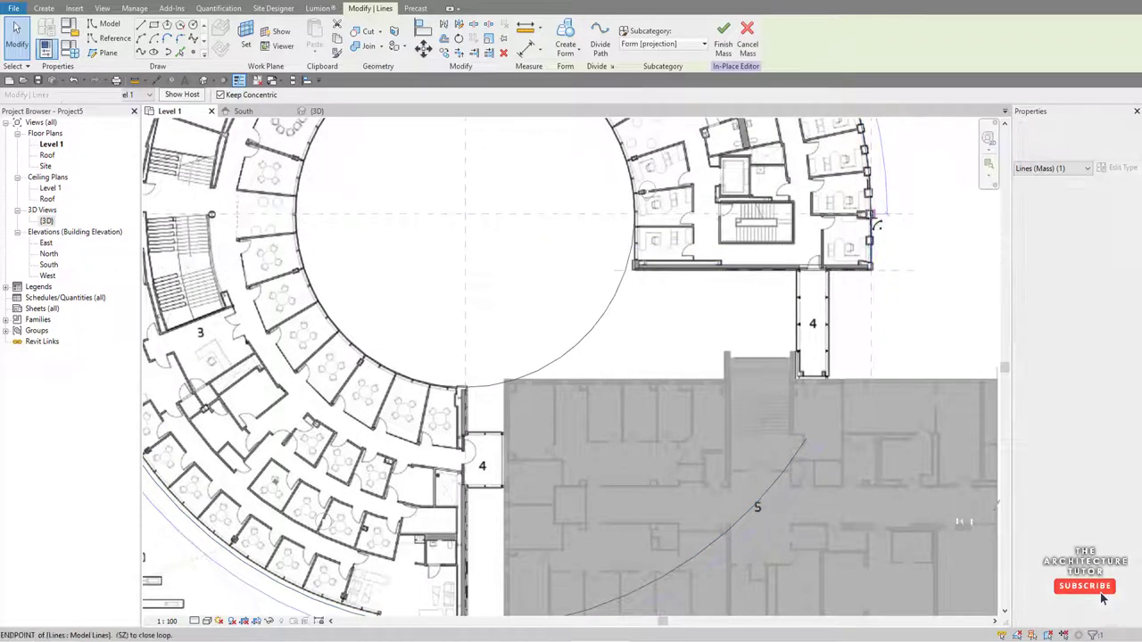
- Shorten the courtyard arc and snap its end to the wing's wall corner
click(614, 309)
drag(613, 310, 560, 358)
click(620, 294)
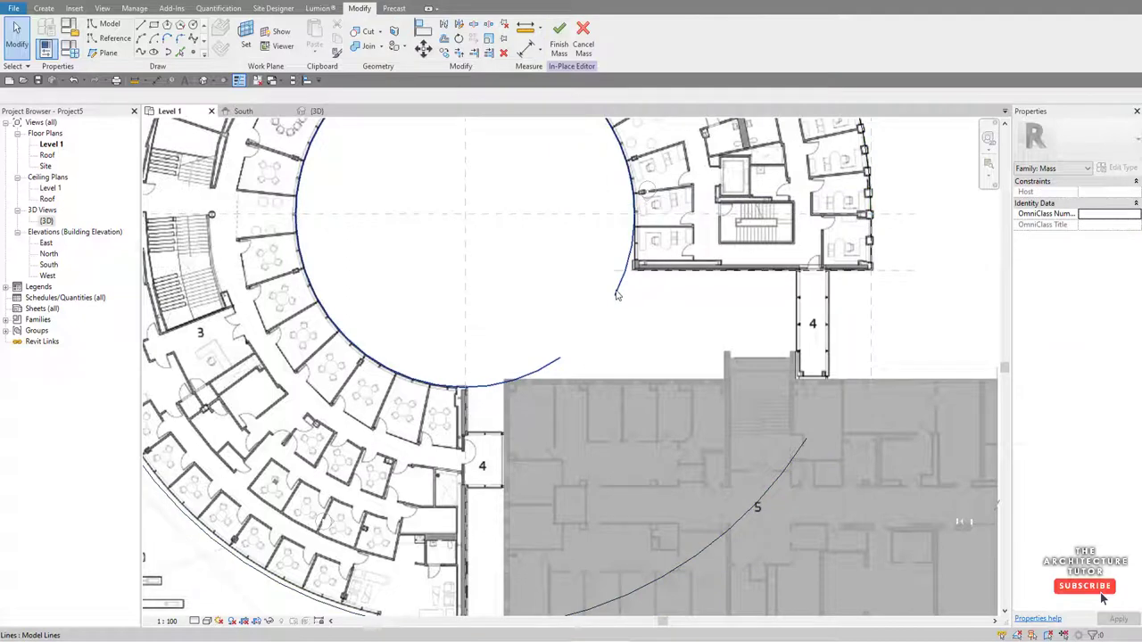
click(616, 295)
drag(616, 295, 636, 215)
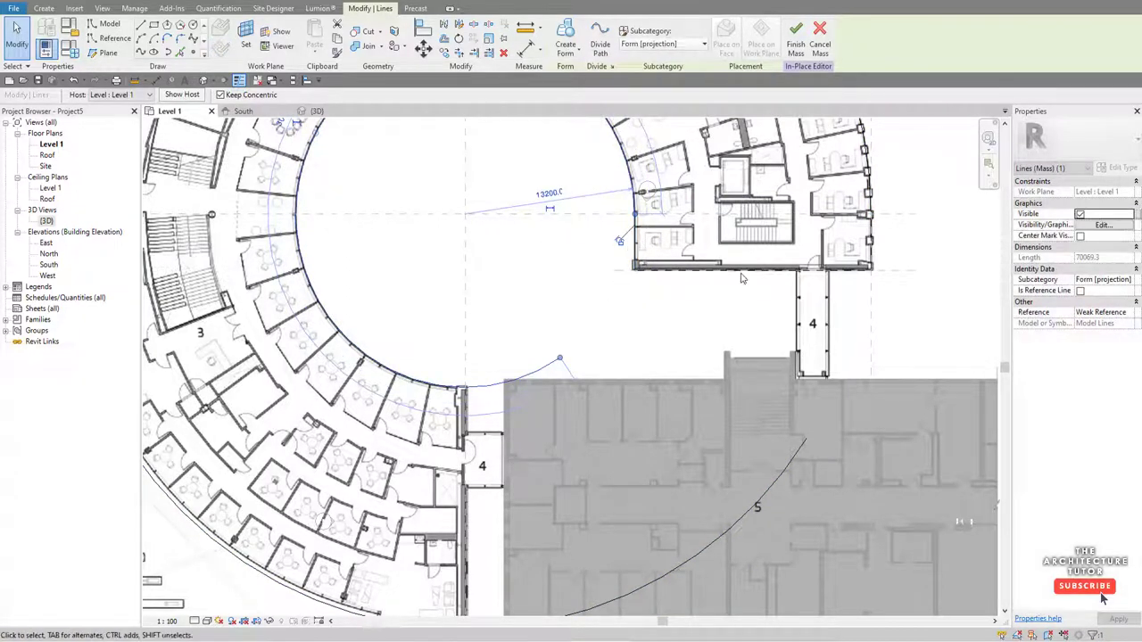
scroll(783, 304, down, 2)
key(Escape)
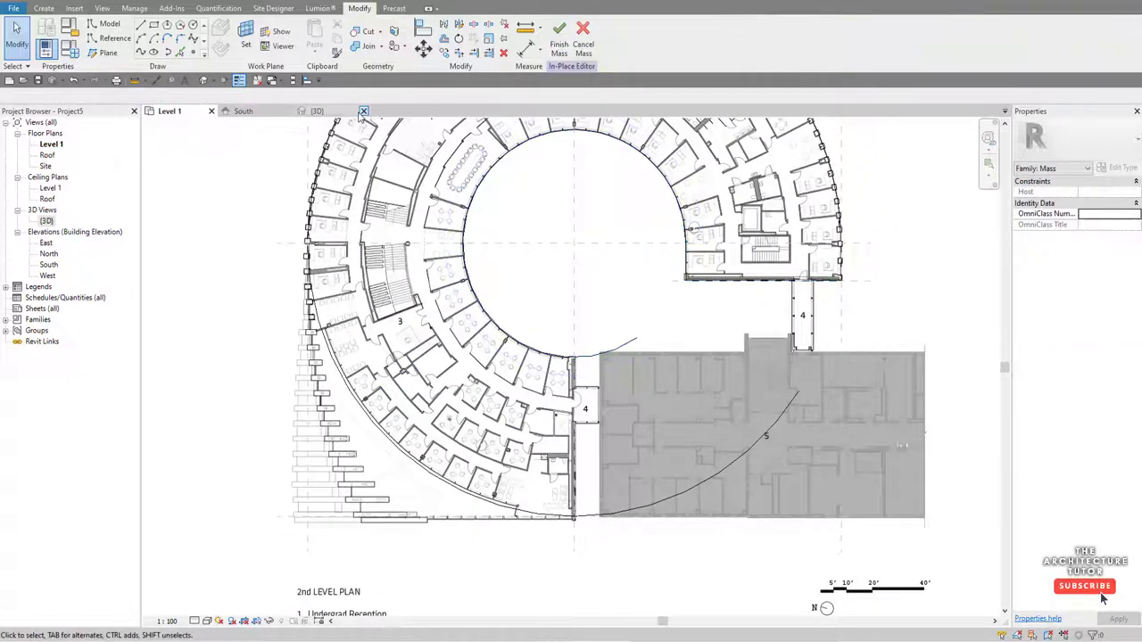
scroll(403, 199, down, 5)
scroll(575, 390, up, 2)
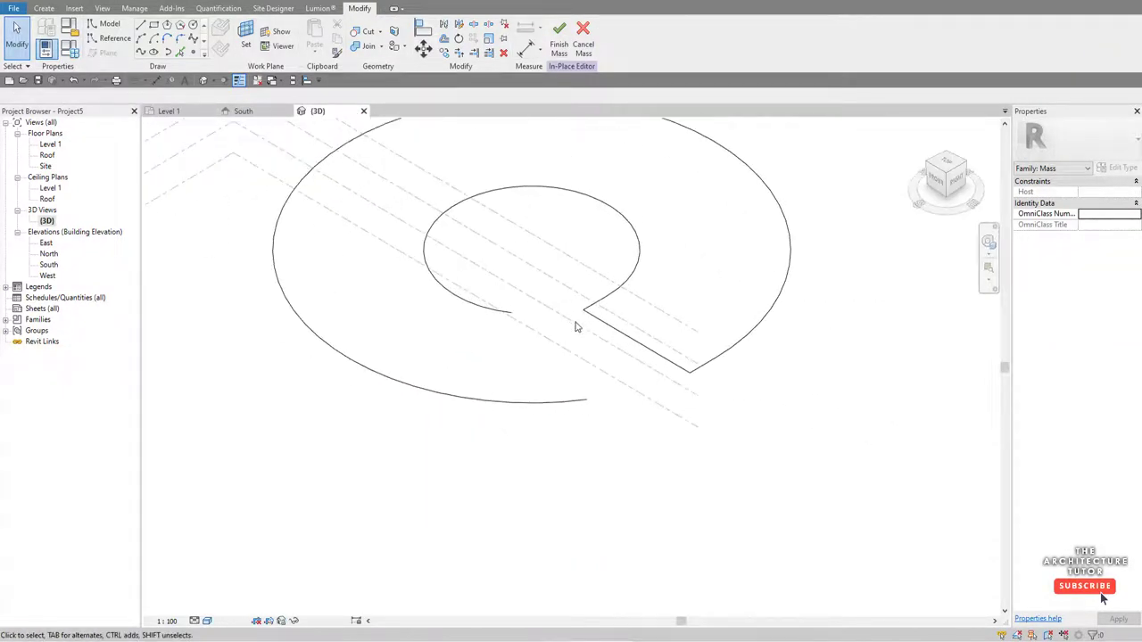
scroll(693, 377, up, 2)
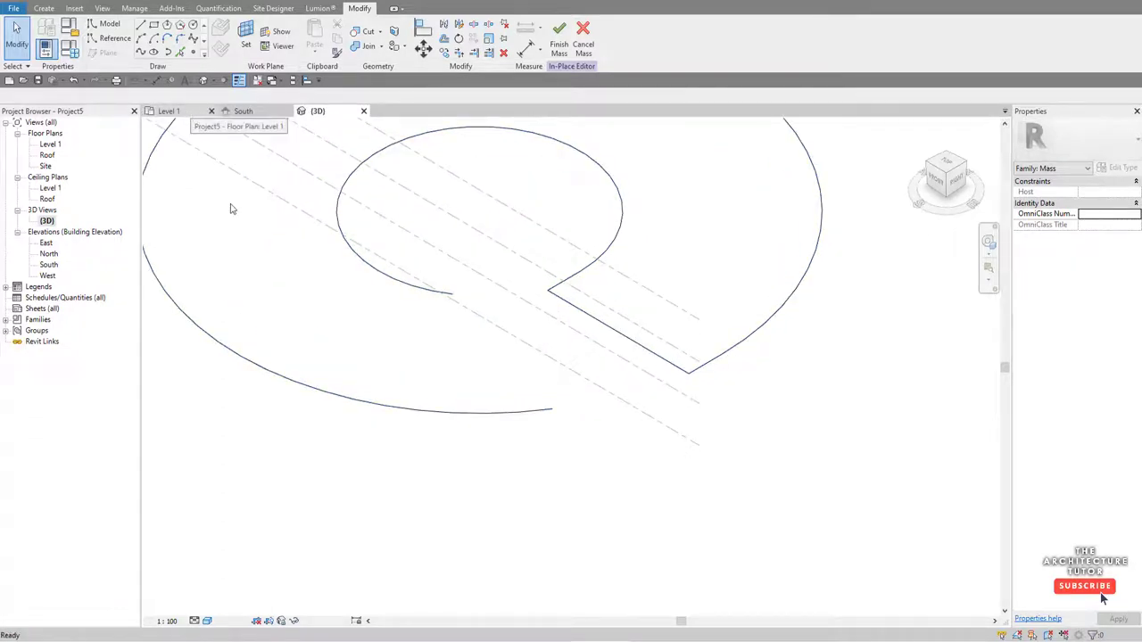
- Draw a vertical model line from the courtyard arc down to the outer arc at the open end
scroll(603, 396, up, 2)
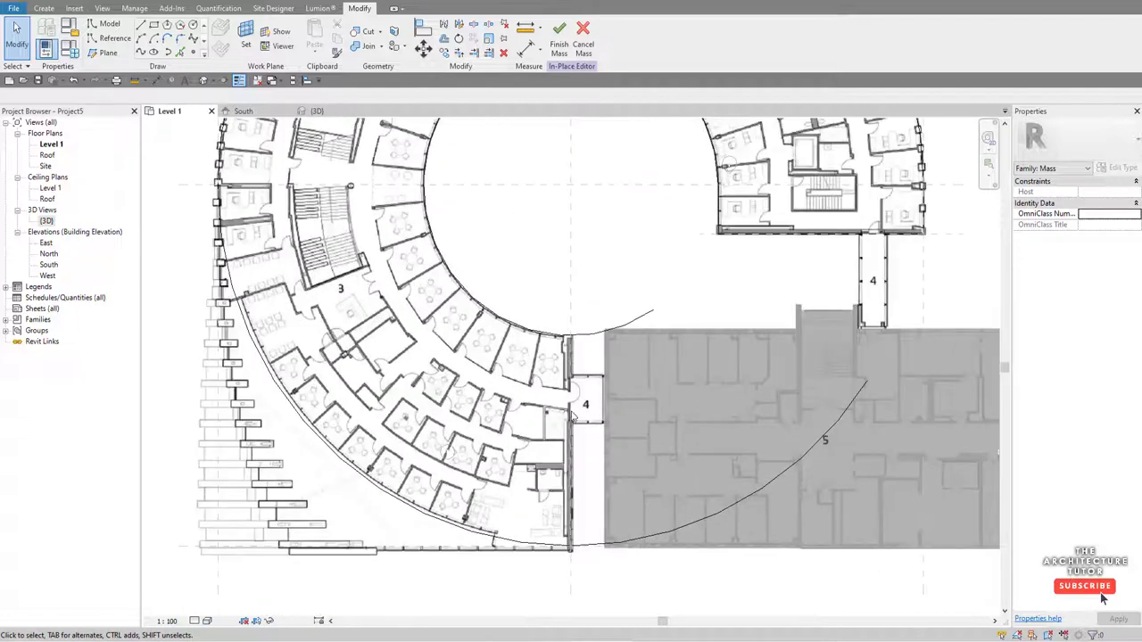
scroll(582, 483, down, 1)
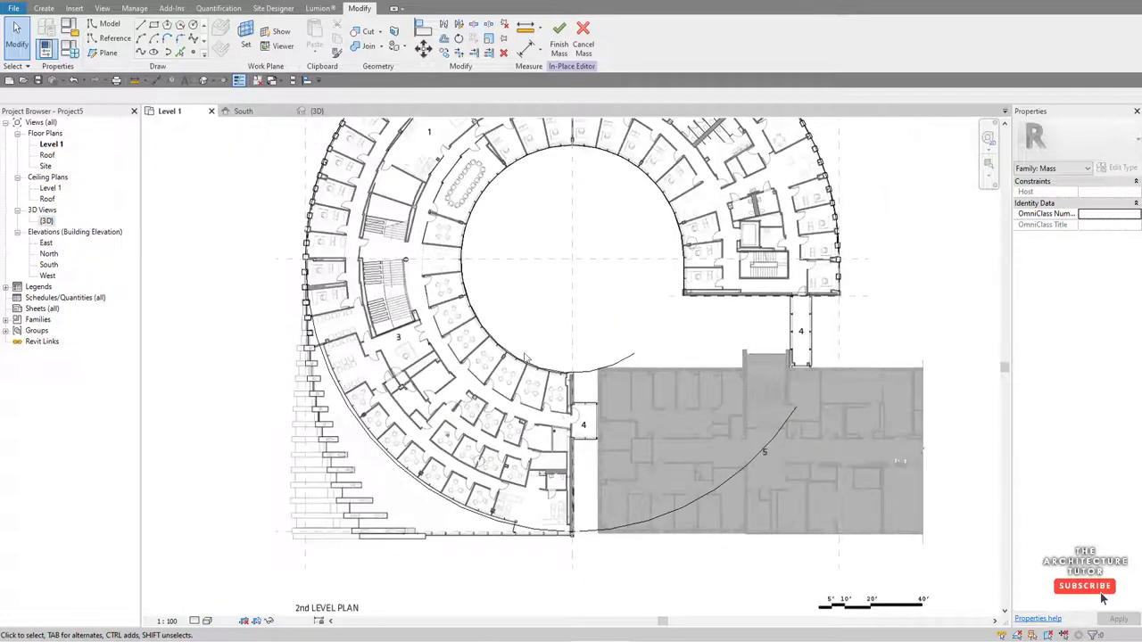
click(141, 27)
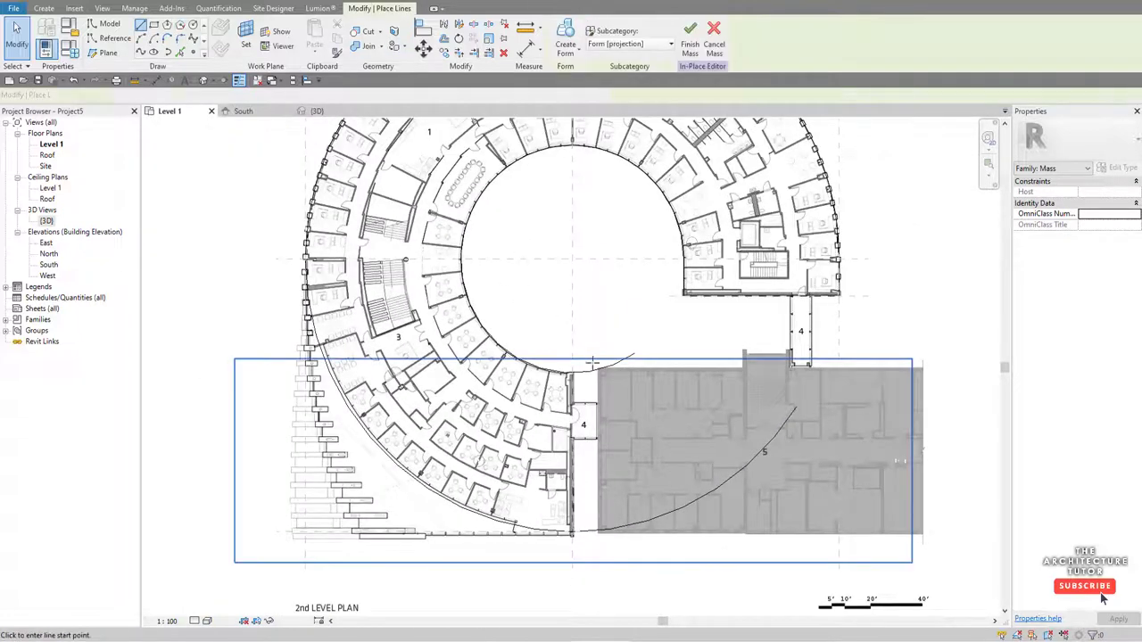
click(572, 373)
click(572, 528)
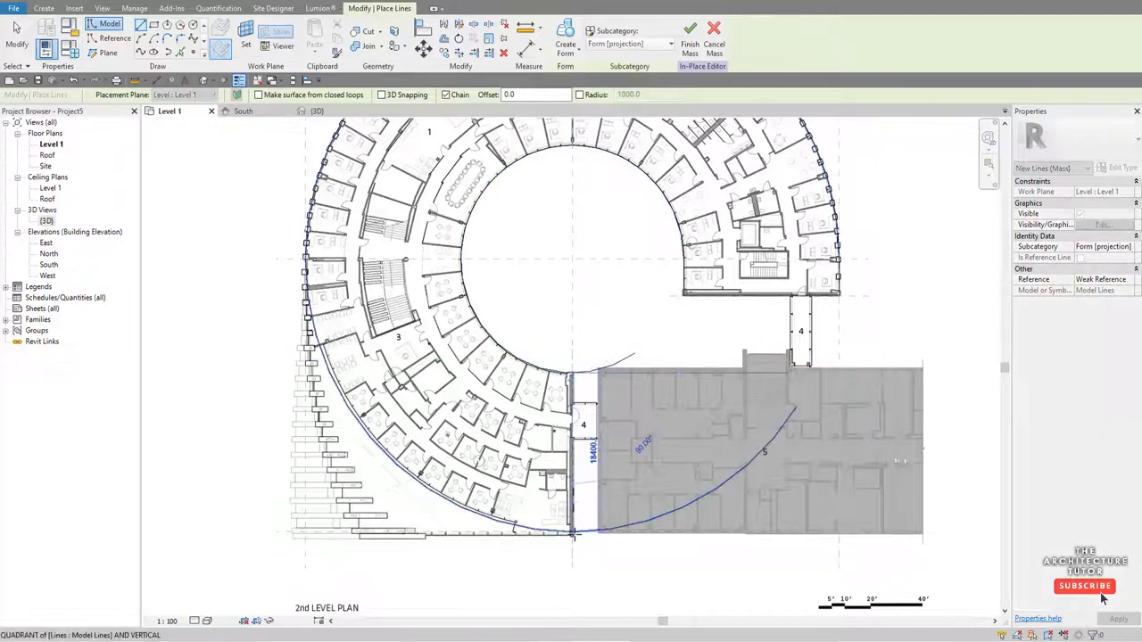
key(Escape)
key(Escape)
scroll(574, 521, up, 3)
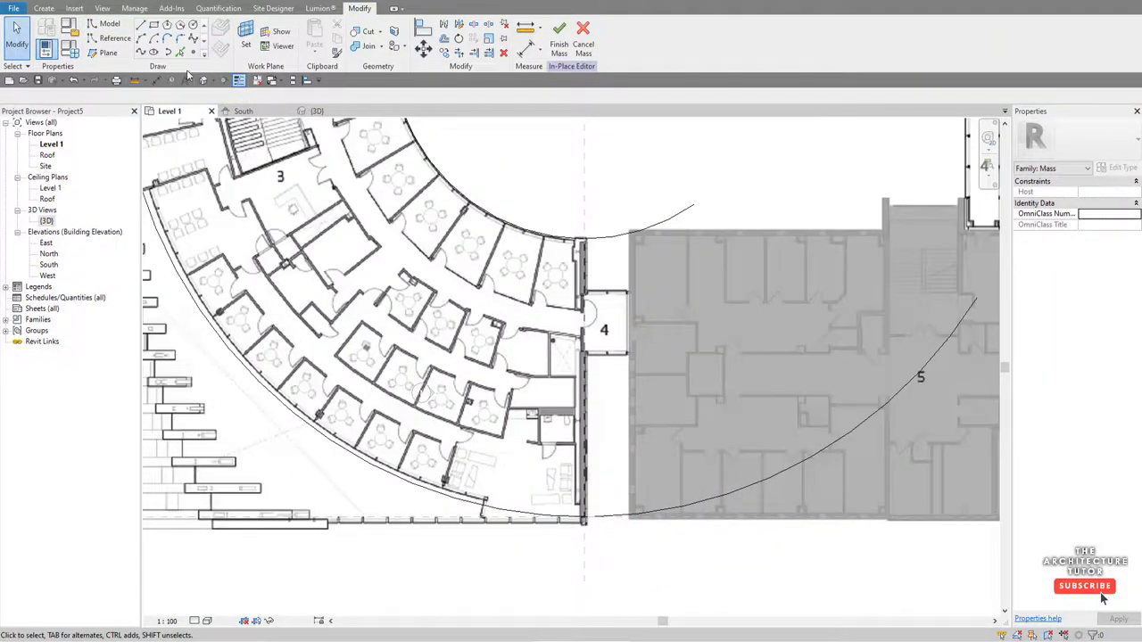
- Trim both arcs to the vertical line with Trim/Extend to Corner, then view the result in 3D
click(460, 53)
click(553, 230)
click(584, 254)
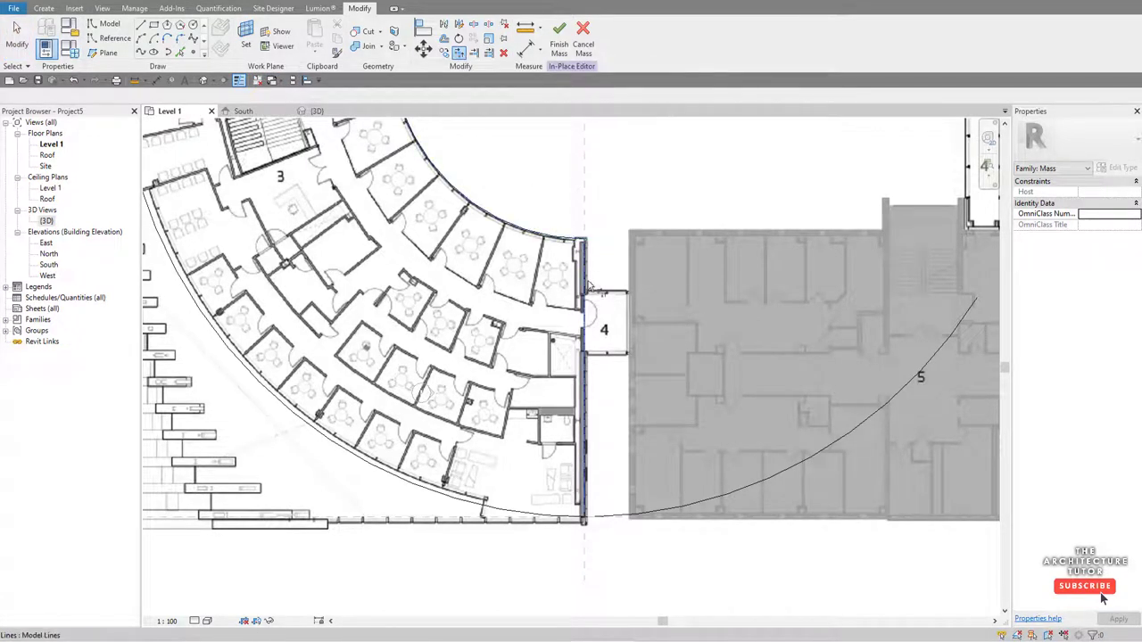
click(571, 518)
click(585, 500)
scroll(580, 513, down, 4)
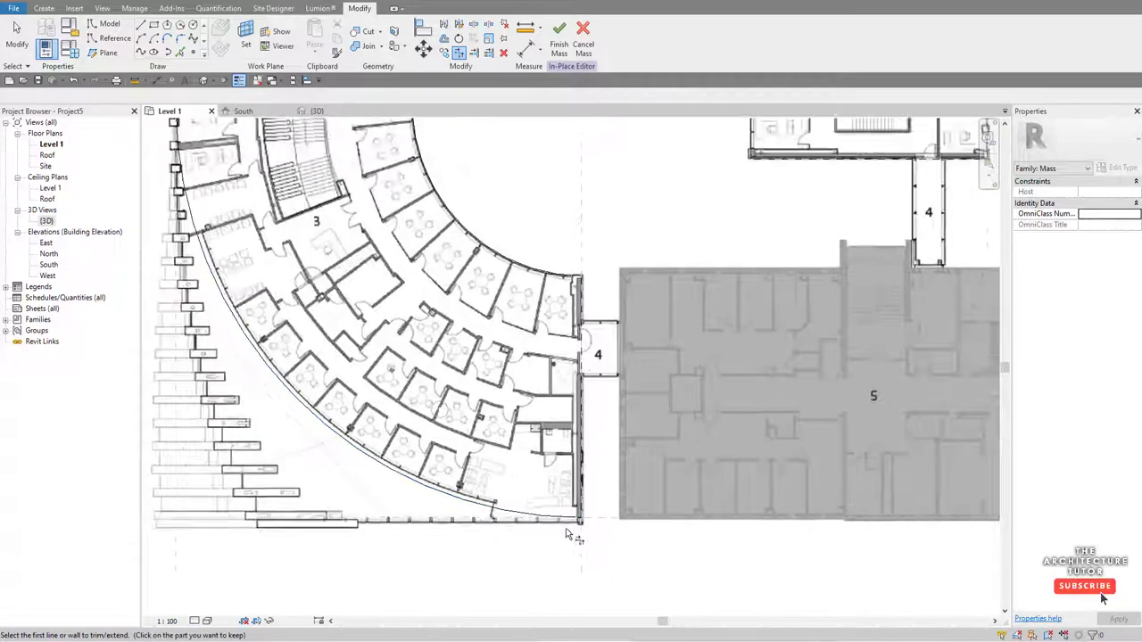
key(Escape)
key(Escape)
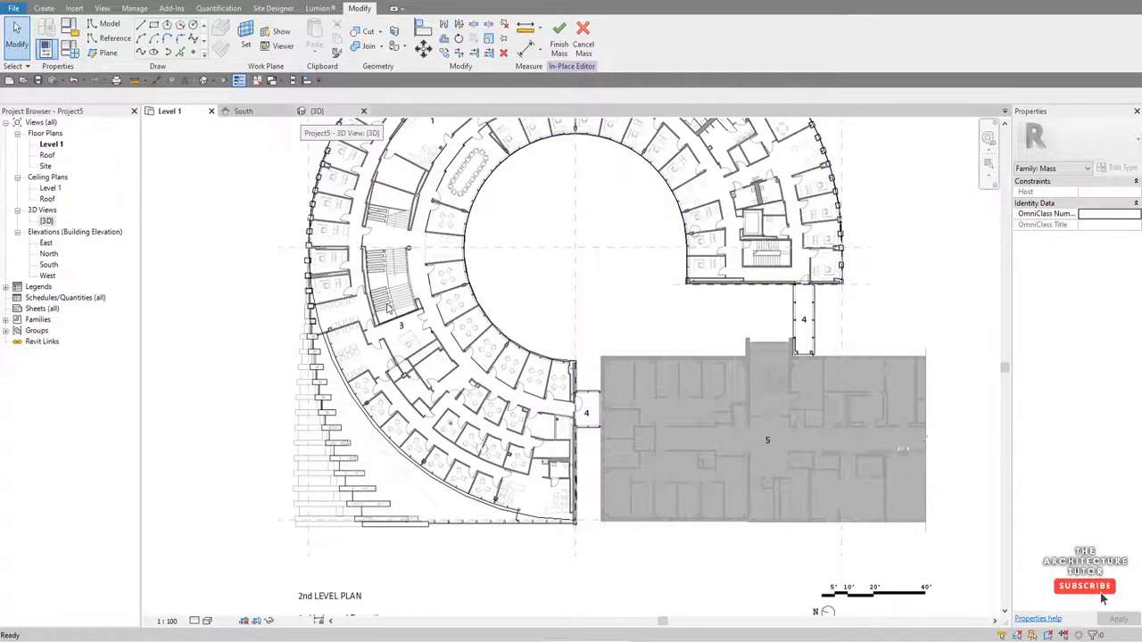
click(316, 111)
scroll(535, 384, down, 4)
- Select the whole six-line C-shaped outline in the 3D view
scroll(410, 287, up, 2)
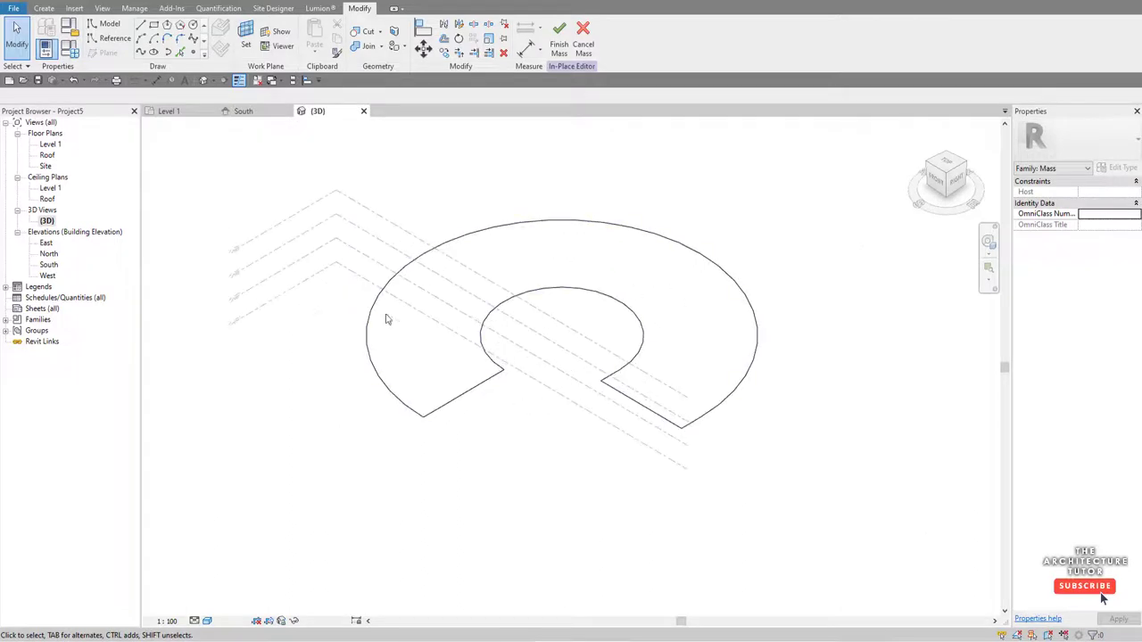
shift+middle_drag(485, 388, 726, 420)
scroll(463, 317, up, 2)
key(Tab)
click(591, 419)
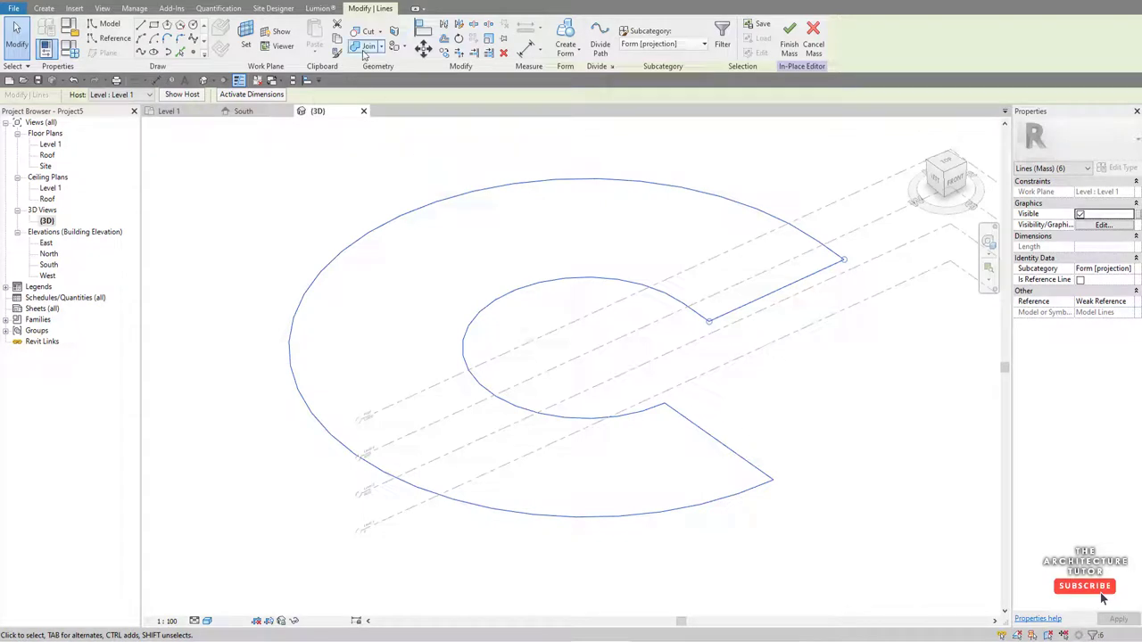
- Paste the outline aligned to the Roof level, then reselect the lower original outline
click(314, 54)
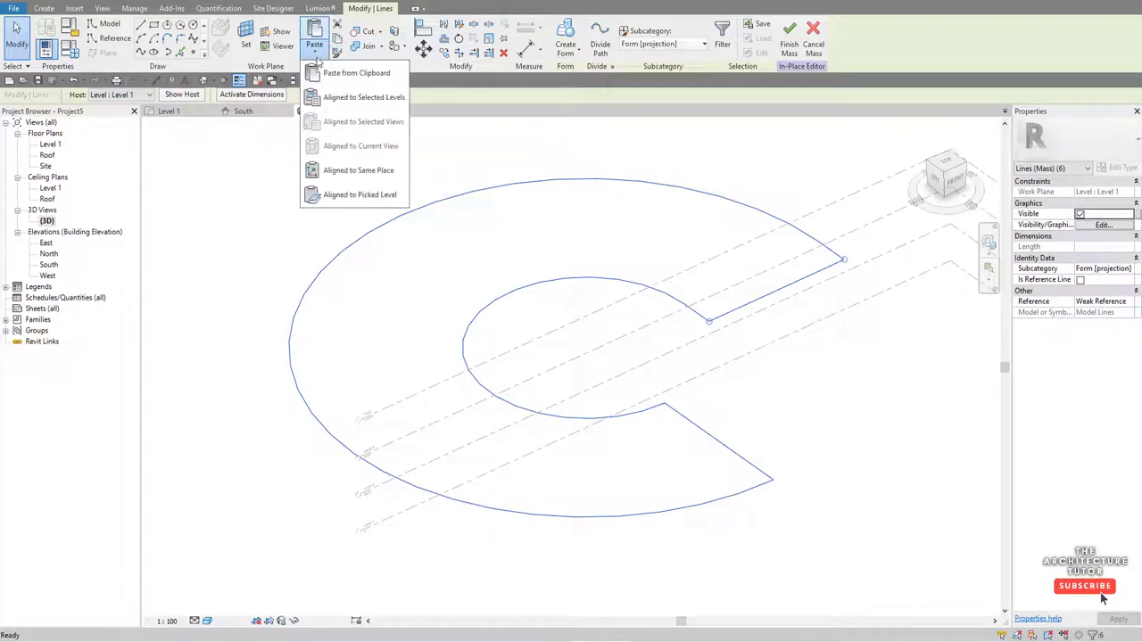
click(361, 96)
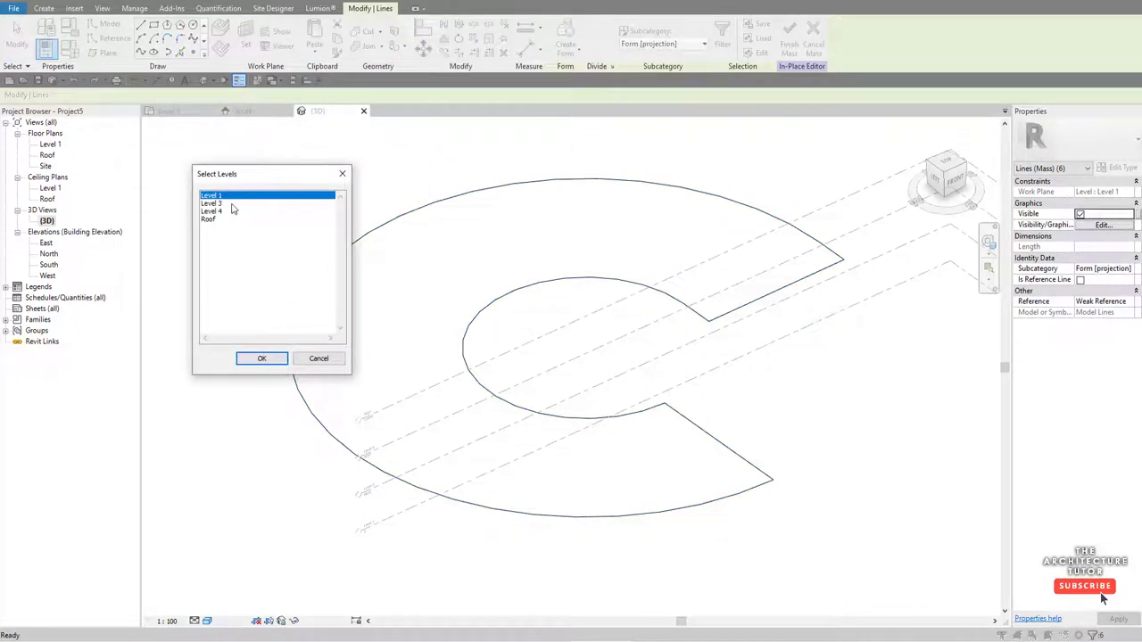
click(210, 219)
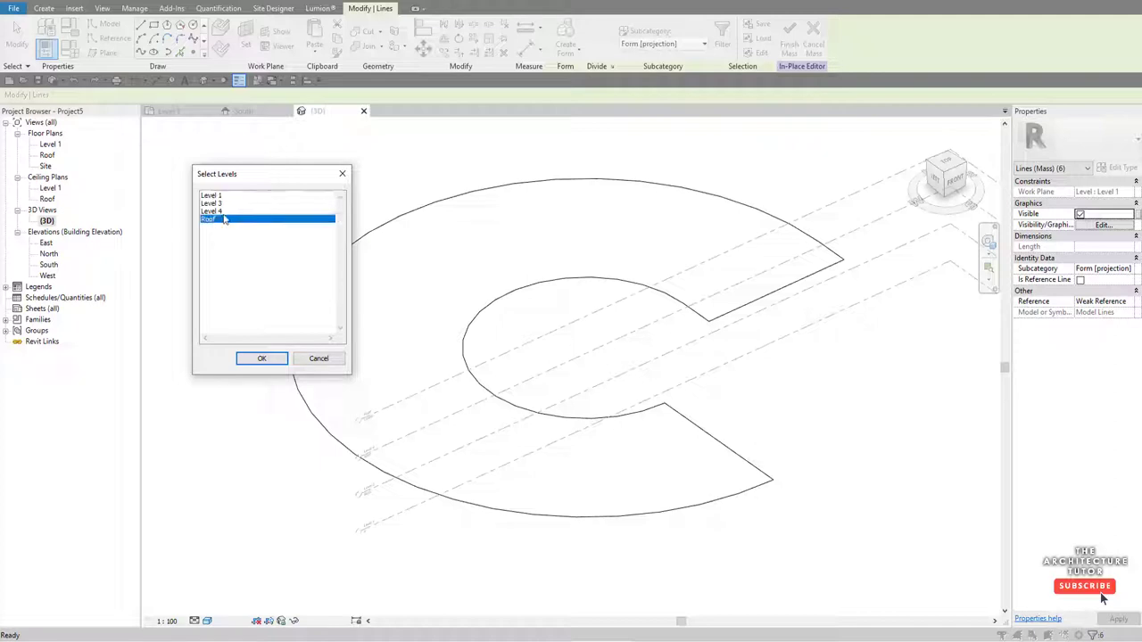
click(261, 359)
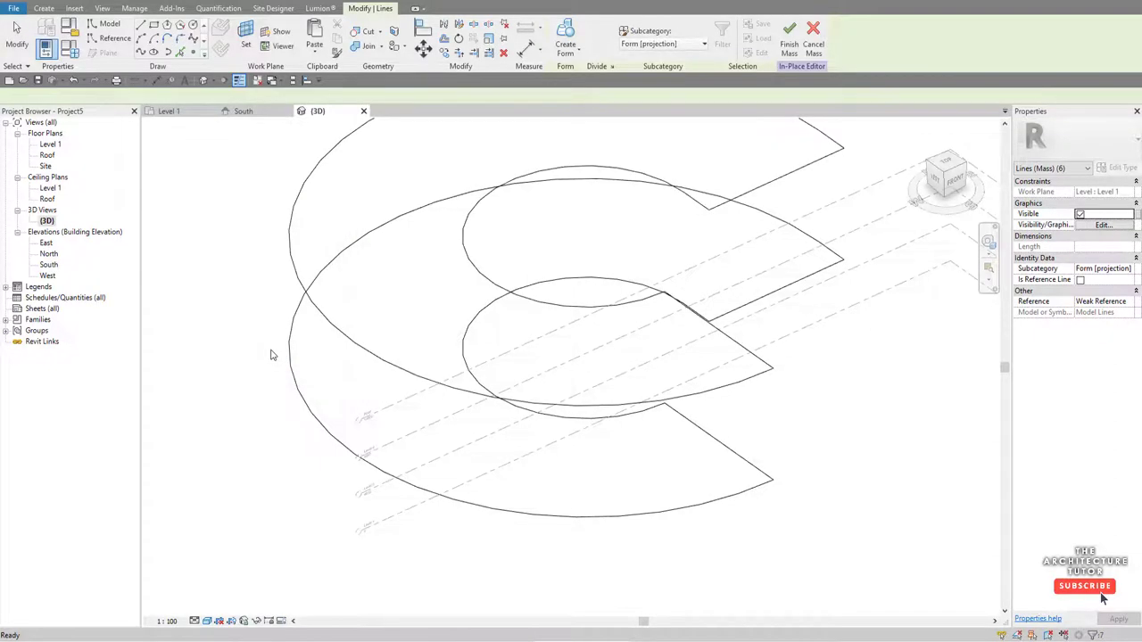
scroll(428, 392, down, 3)
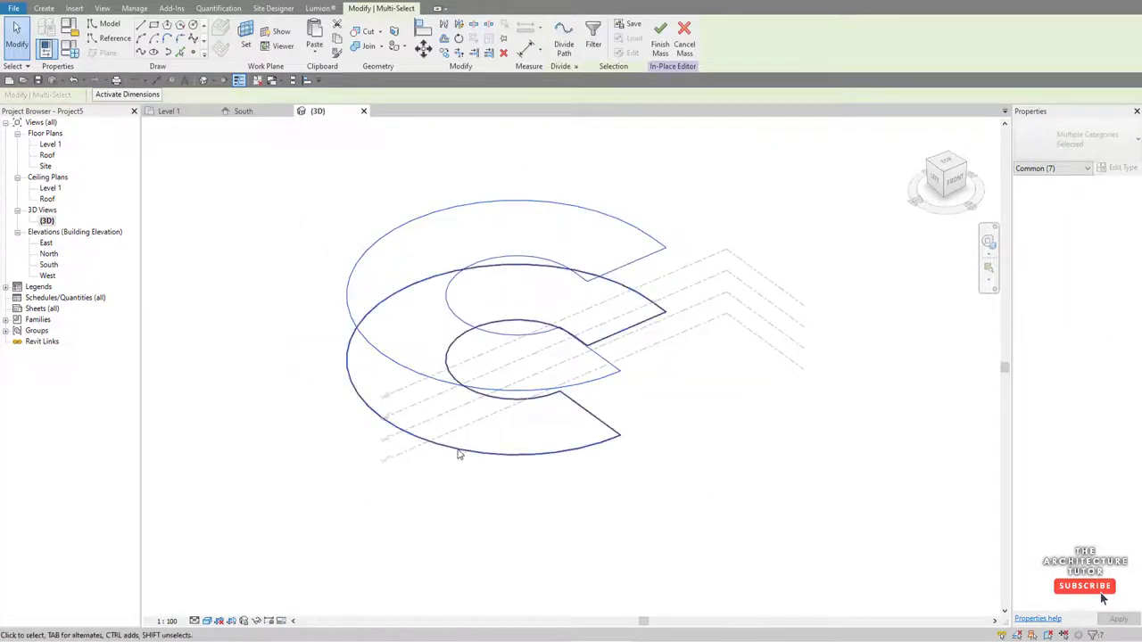
click(496, 492)
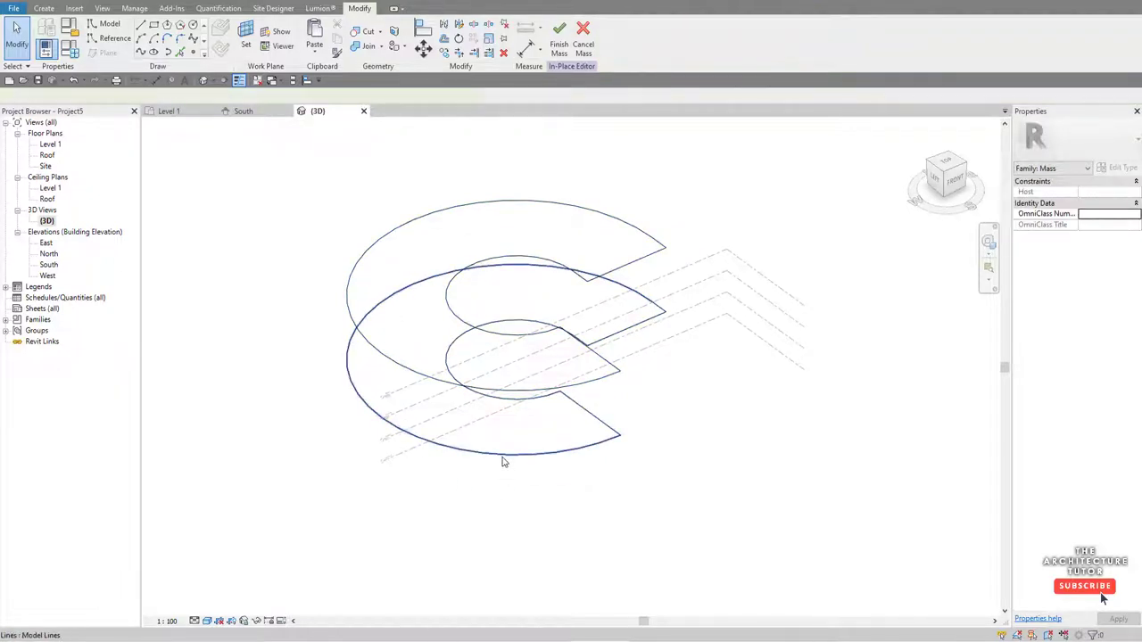
click(502, 461)
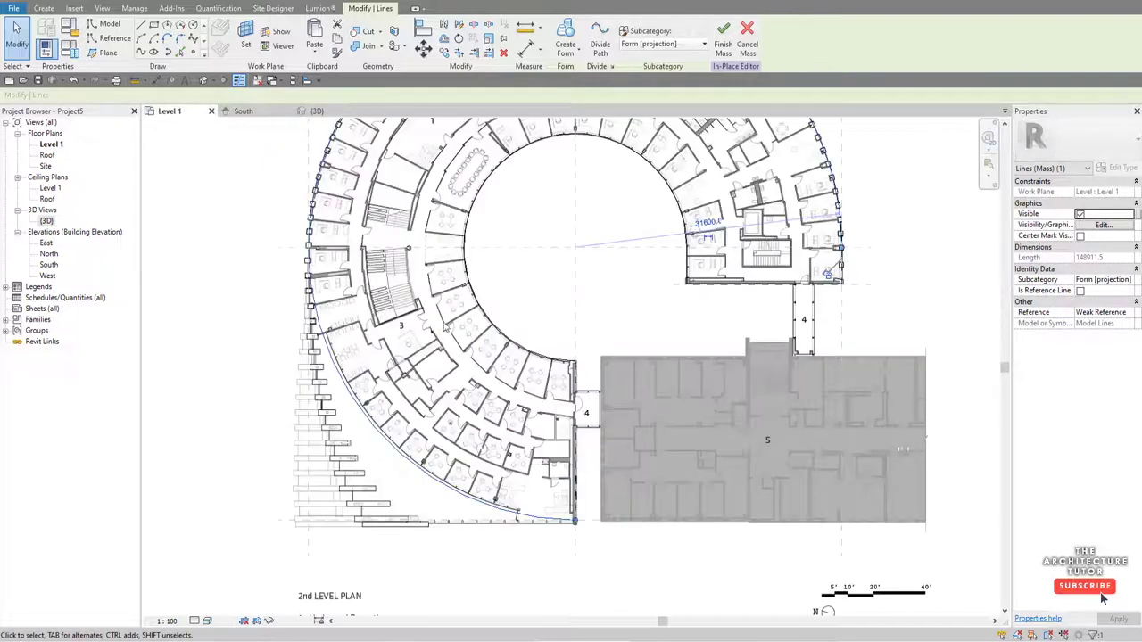
- Draw a vertical and a horizontal model line along the reference planes forming a square lower-left corner
scroll(359, 335, up, 2)
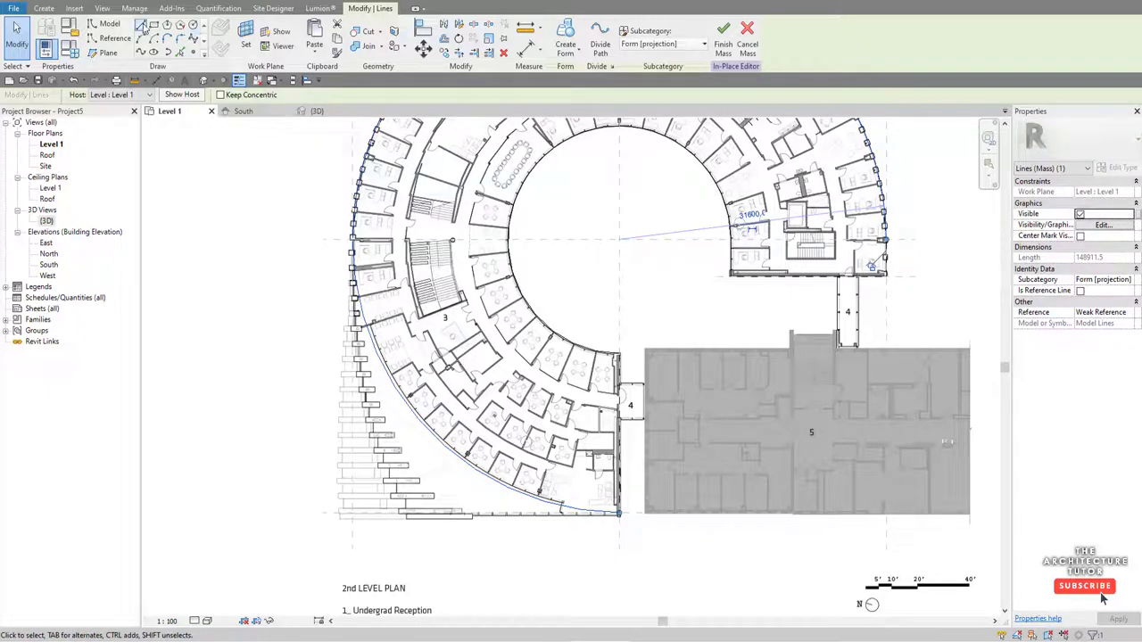
click(141, 24)
click(351, 239)
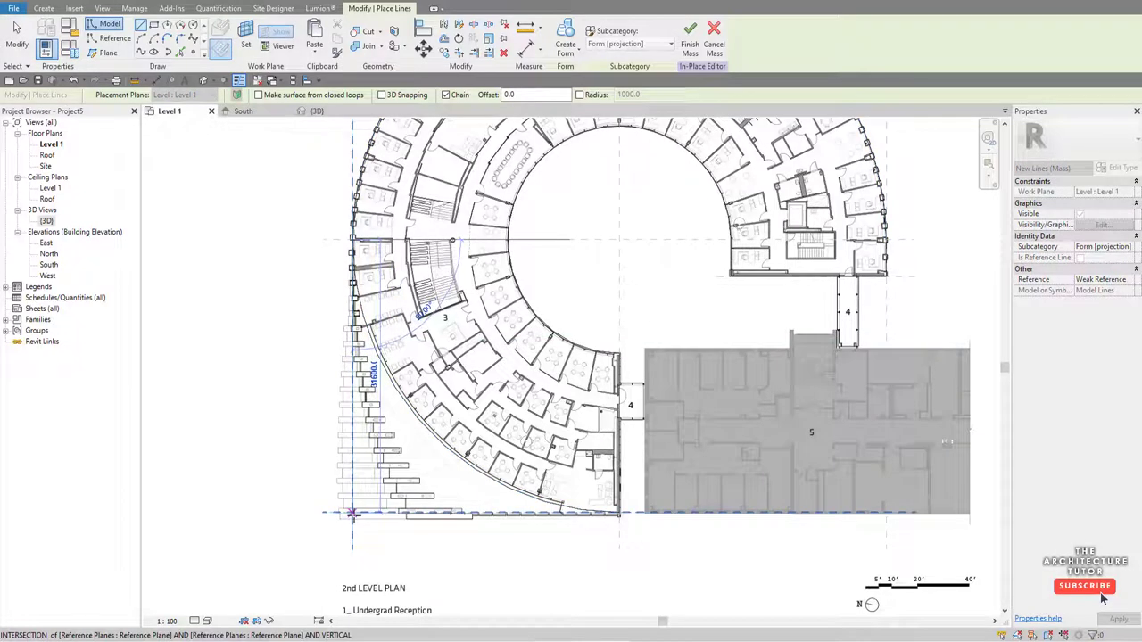
click(351, 513)
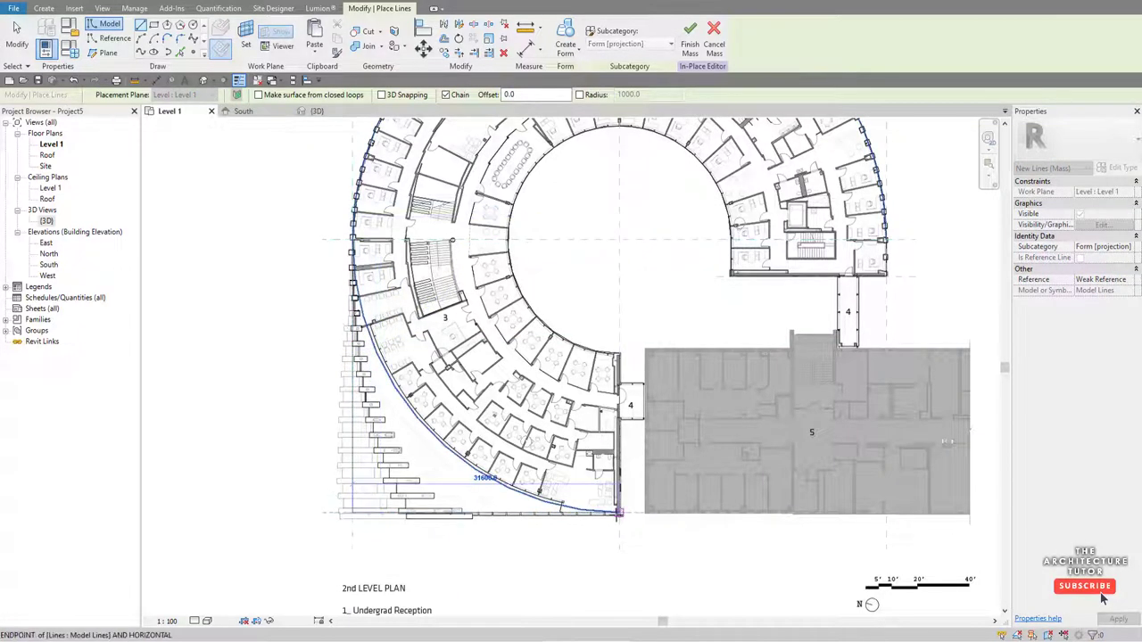
click(618, 513)
key(Escape)
key(Escape)
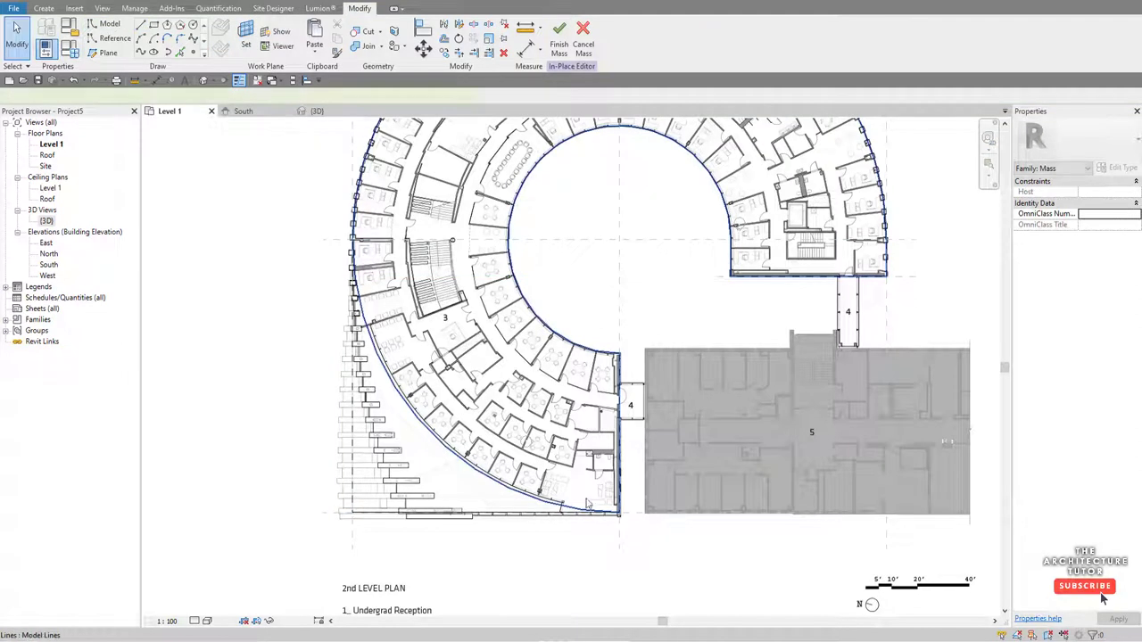
- Select the lower-left arc of the base outline and remove it
click(616, 513)
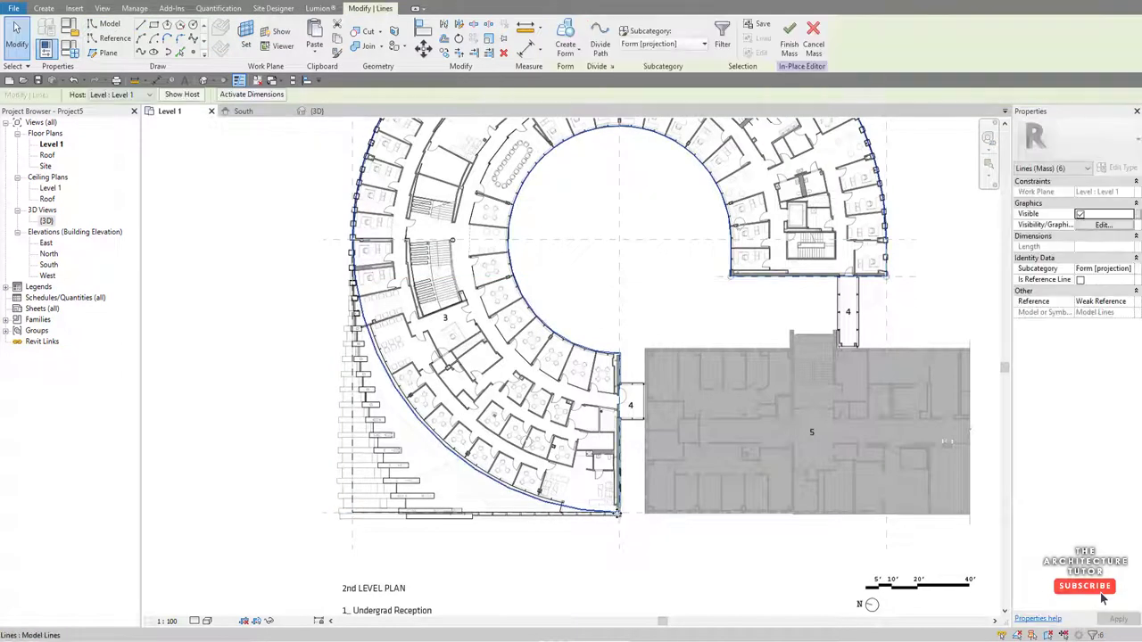
click(537, 495)
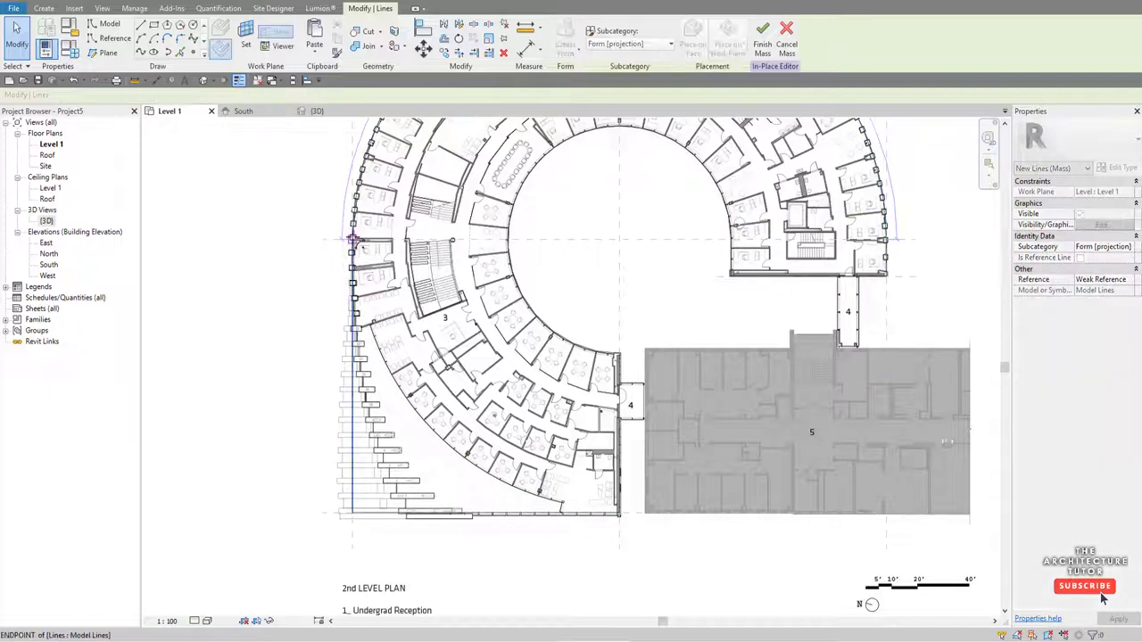
key(Escape)
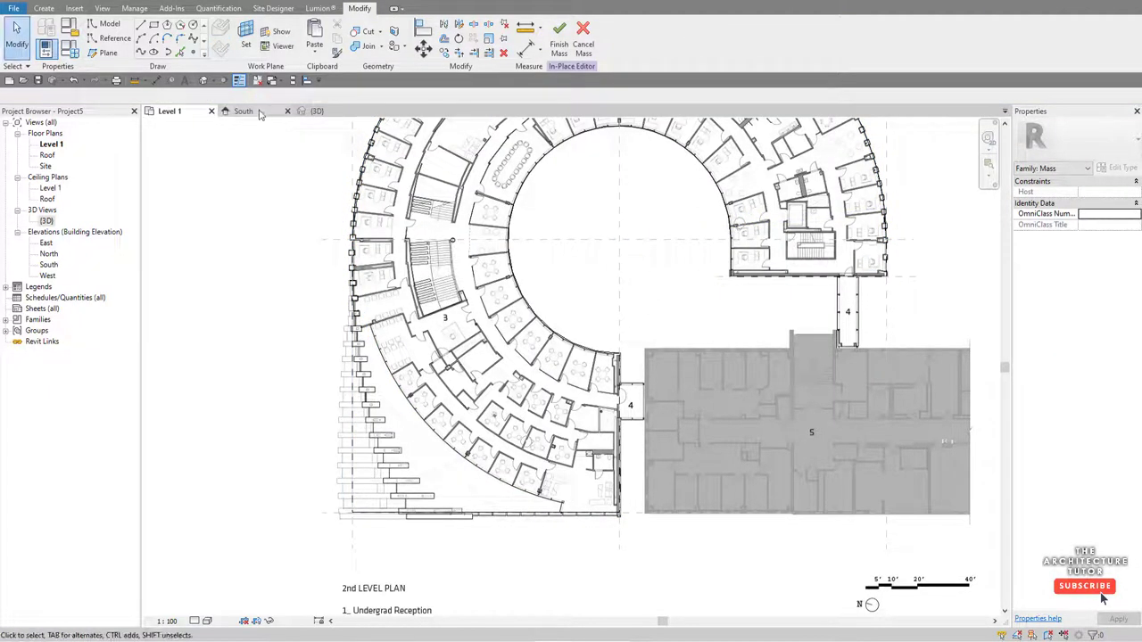
- Orbit the 3D view to compare the squared-corner base outline with the curved Roof-level C
click(316, 111)
shift+middle_drag(591, 482, 614, 333)
scroll(566, 360, up, 2)
mouse_move(588, 395)
shift+middle_down()
mouse_move(581, 462)
mouse_move(567, 390)
shift+middle_up()
mouse_move(440, 353)
shift+middle_down()
mouse_move(484, 362)
mouse_move(448, 354)
shift+middle_up()
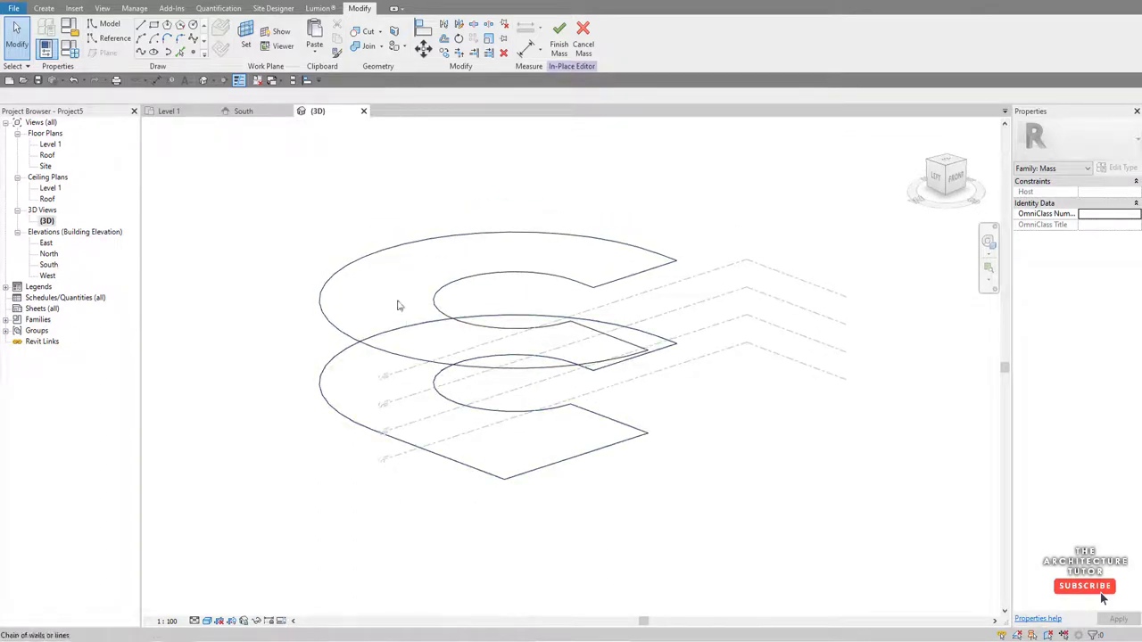
shift+middle_drag(553, 362, 545, 385)
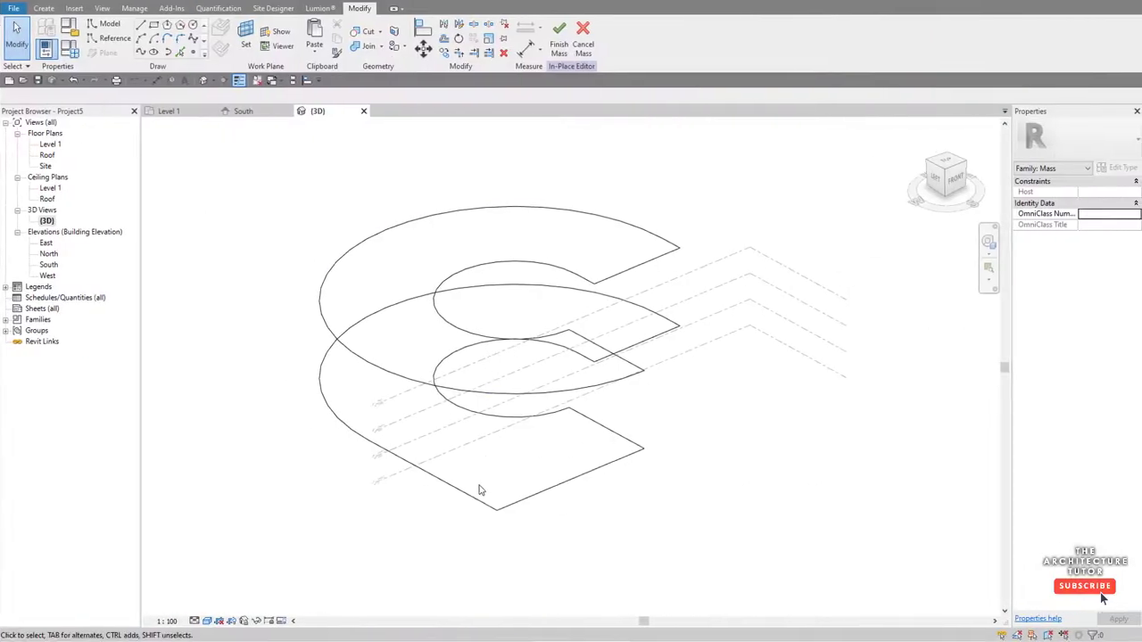
key(Tab)
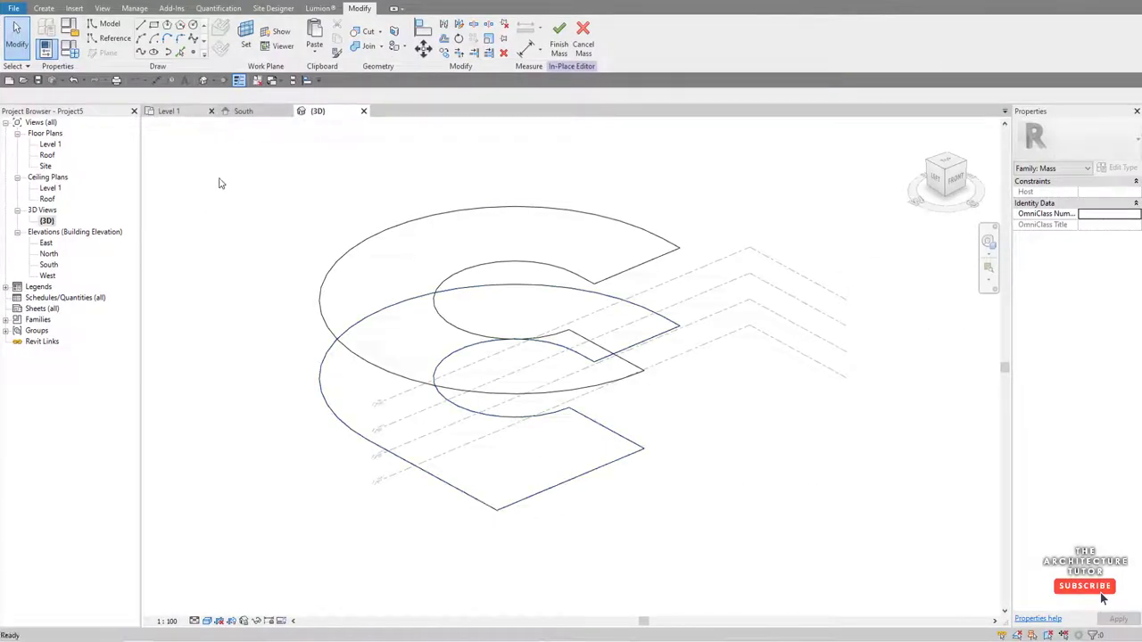
- On the Level 1 plan, divide the base C outline using Model Line and Split Element
key(ctrl+Tab)
key(Tab)
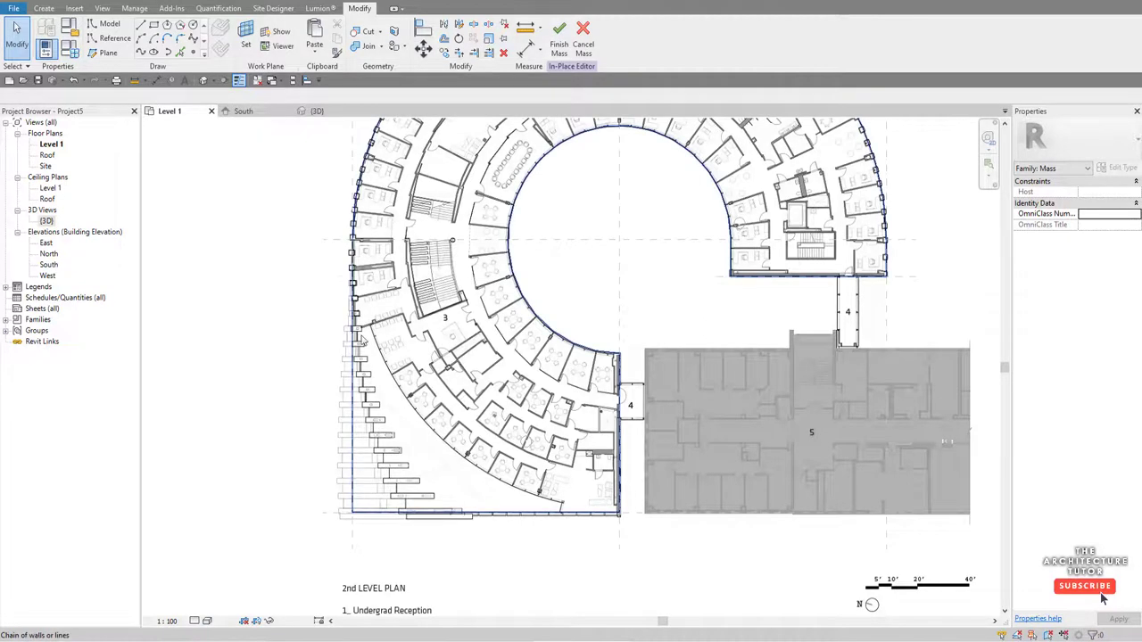
scroll(368, 386, down, 2)
scroll(370, 357, up, 4)
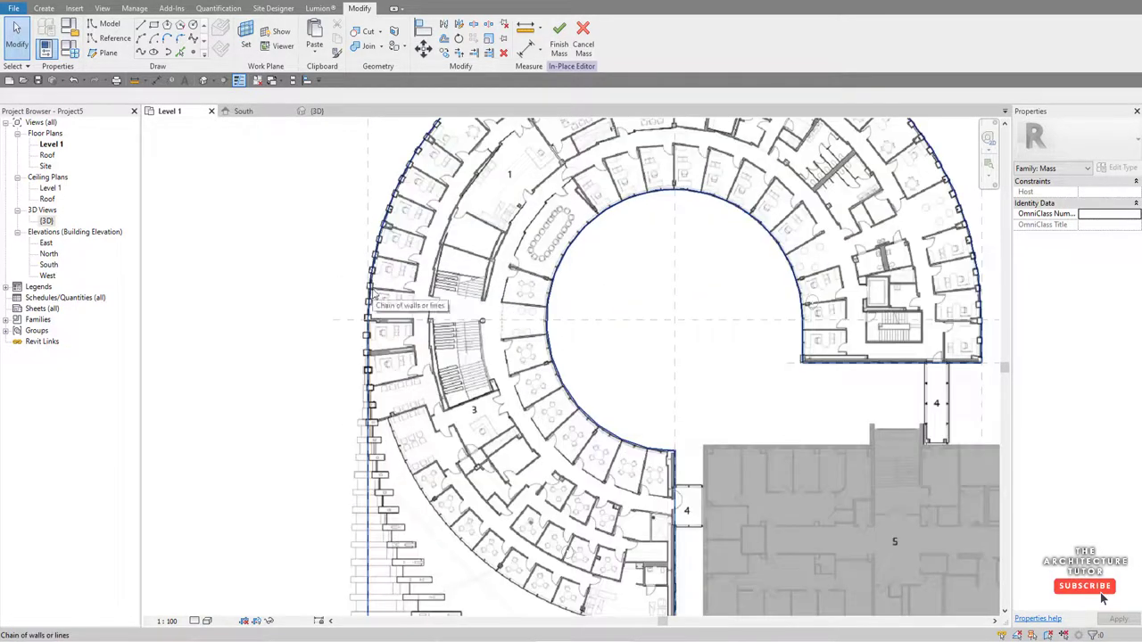
click(140, 26)
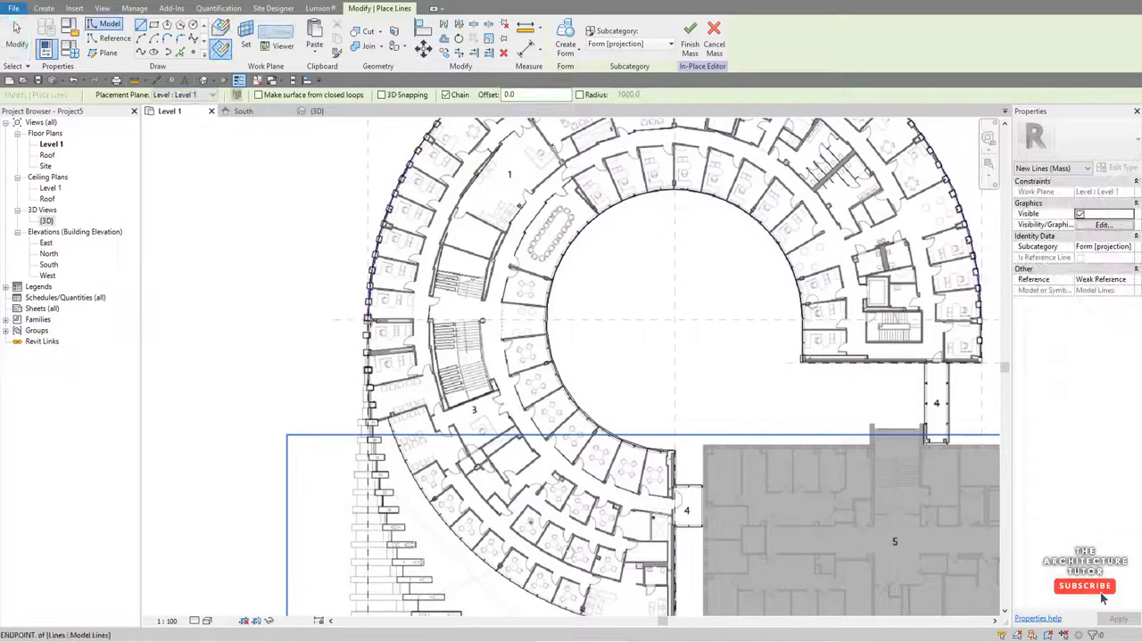
click(368, 319)
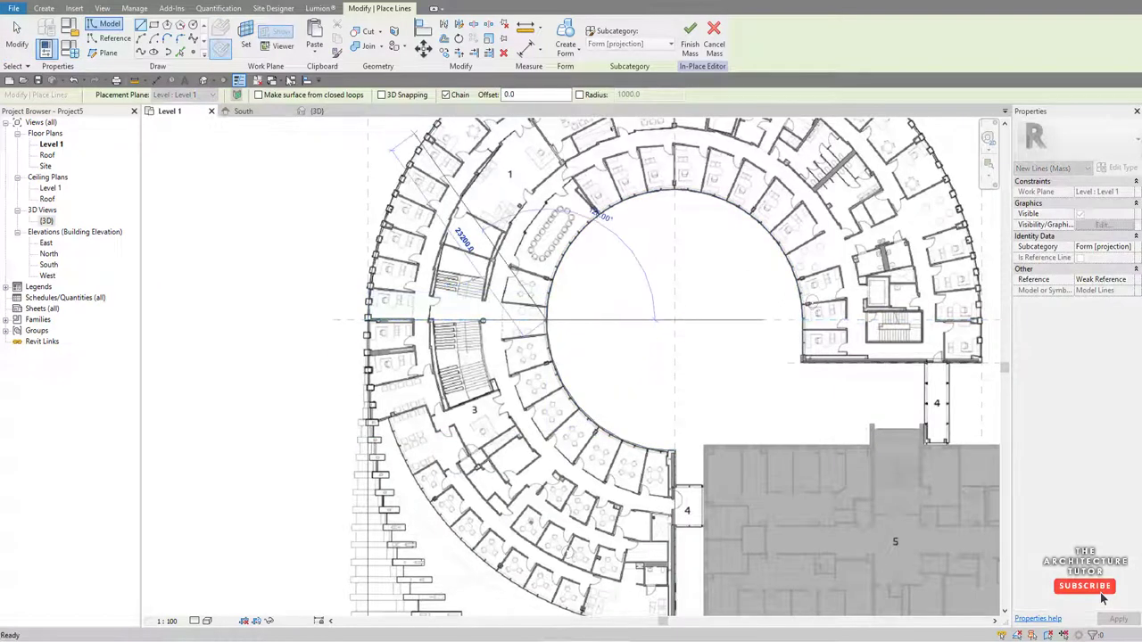
key(Escape)
key(Escape)
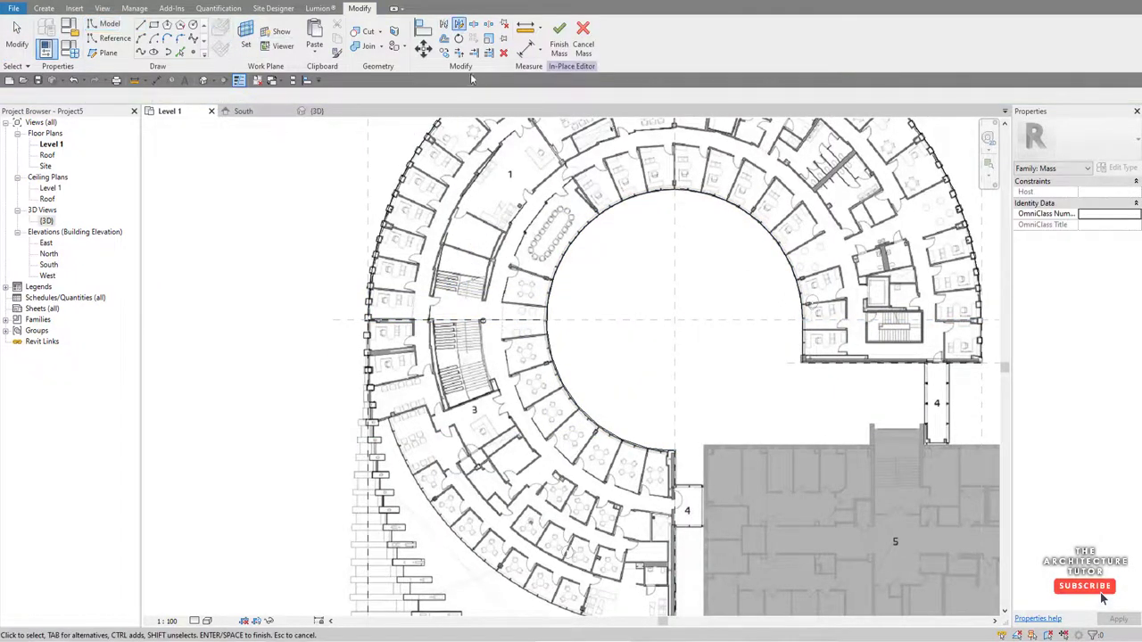
click(473, 24)
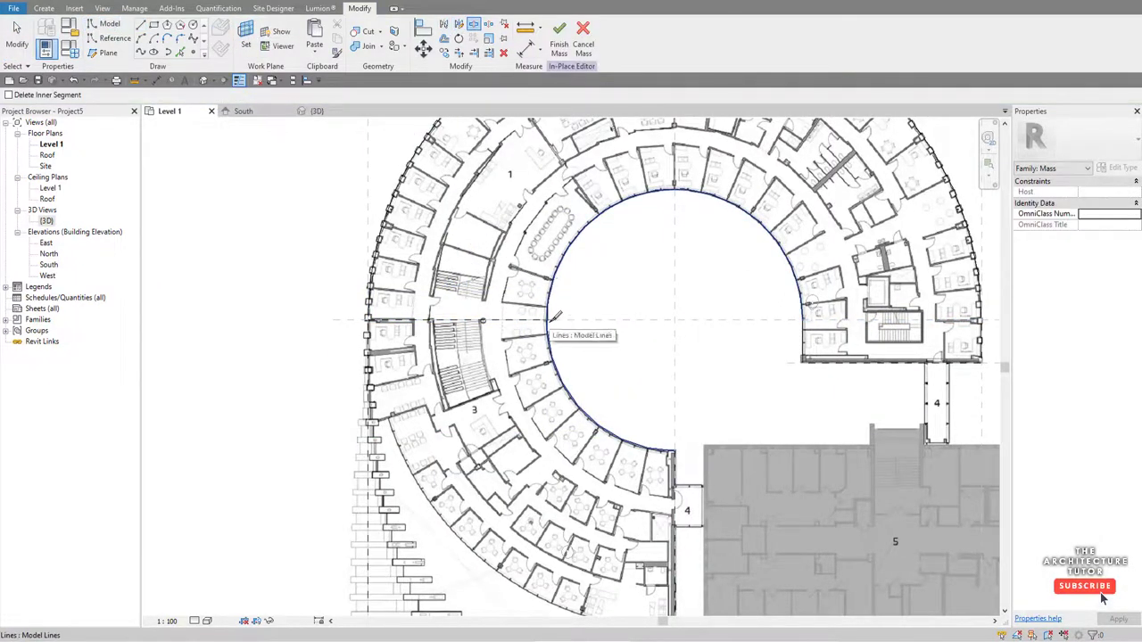
key(Escape)
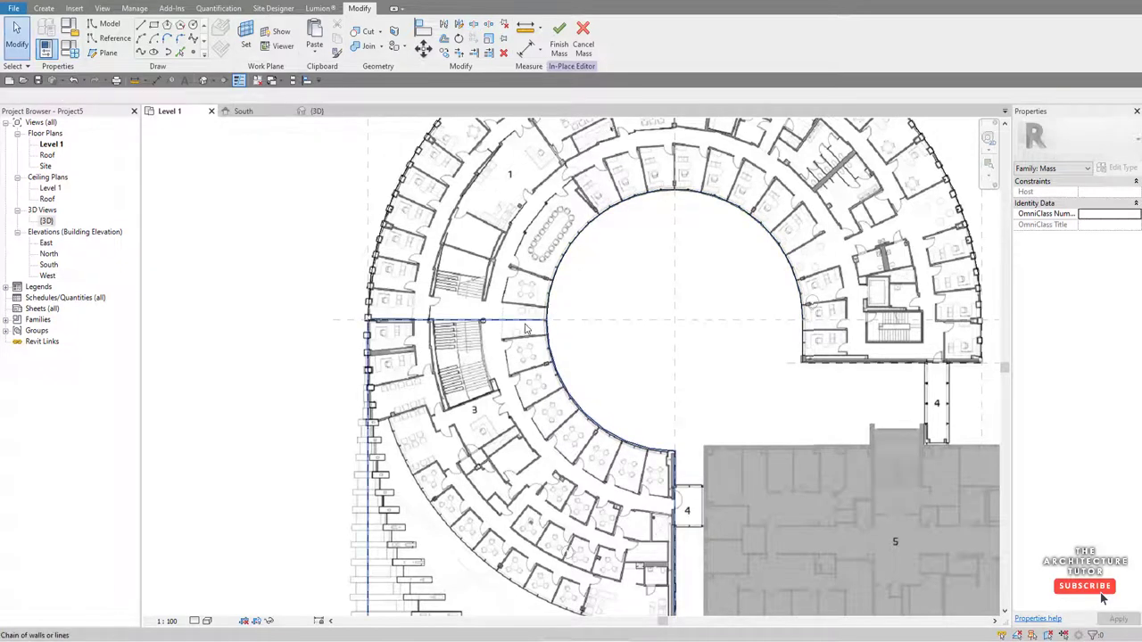
click(527, 330)
key(Escape)
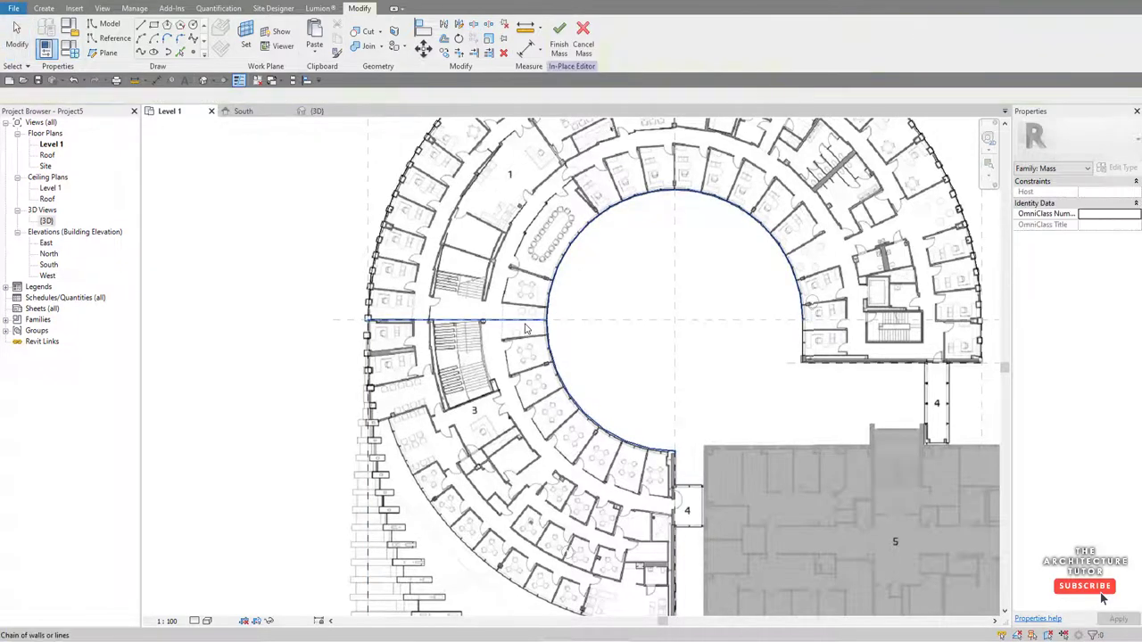
scroll(527, 330, down, 2)
- Tab-cycle to and select the closed six-line loop around the curved portion
key(Tab)
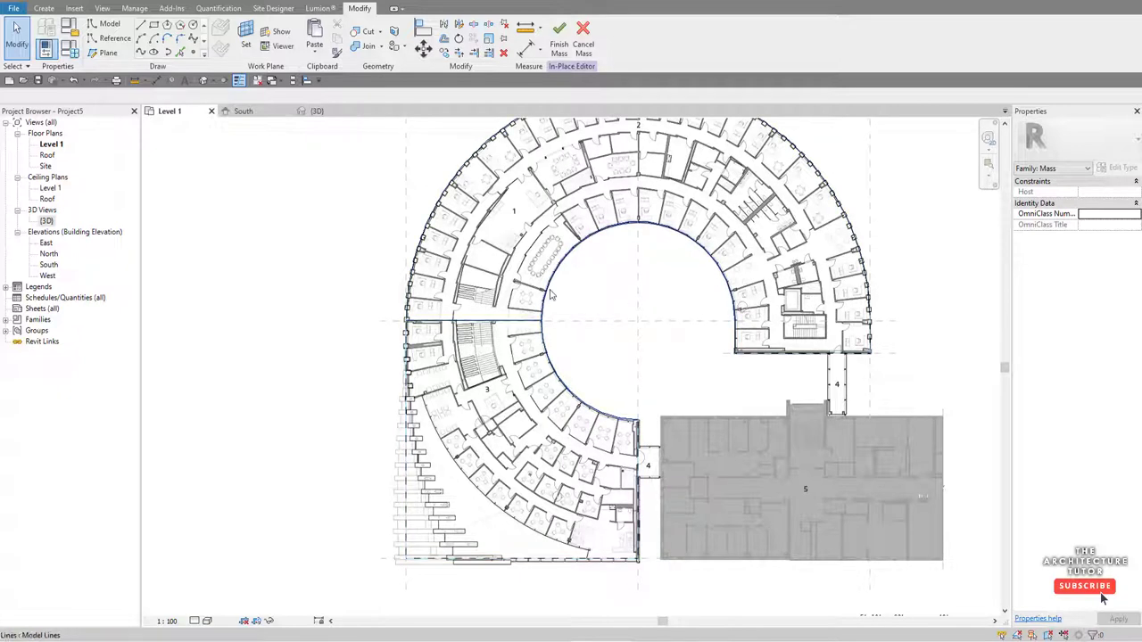
key(Tab)
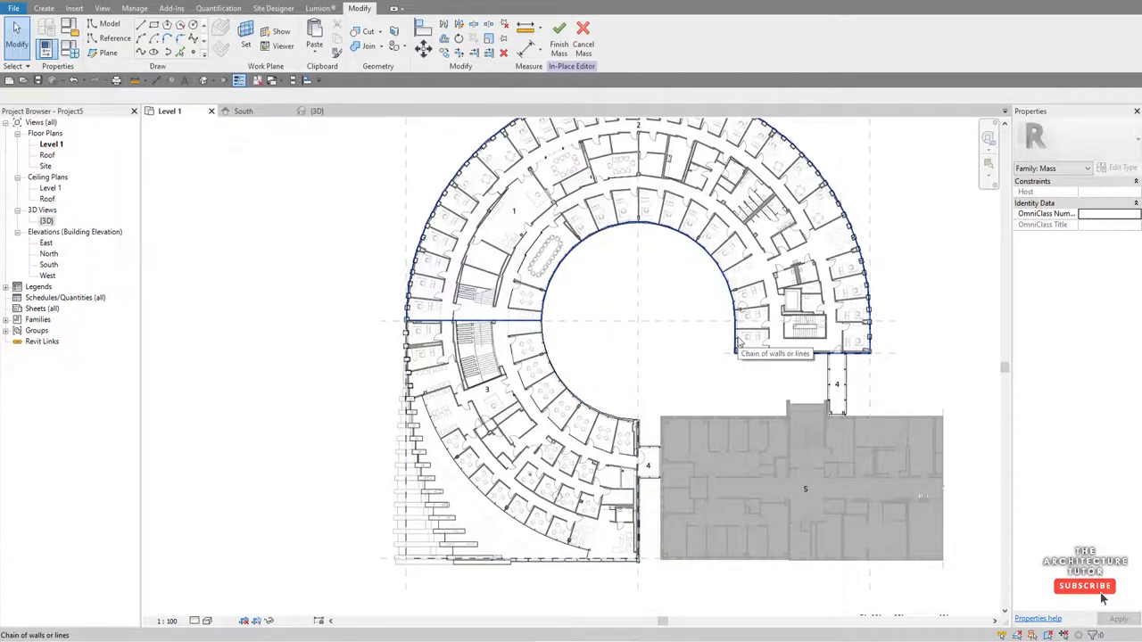
click(736, 350)
scroll(737, 350, down, 2)
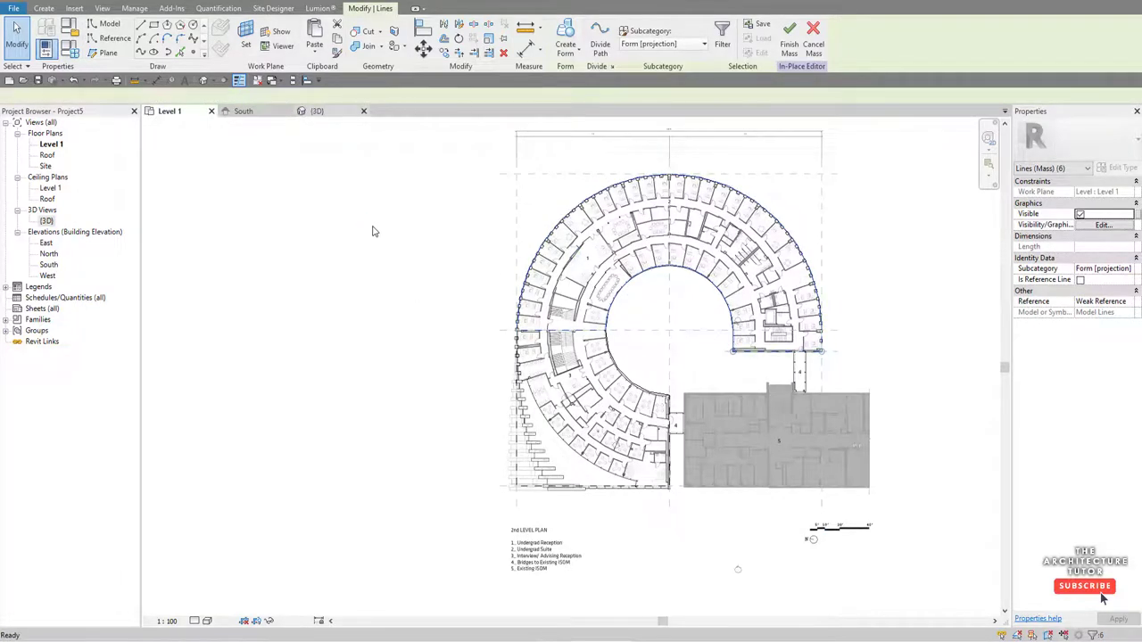
key(ctrl+Tab)
- Make a Solid Form from the selected loop and drag its top face down to the Roof level
shift+middle_drag(404, 469, 517, 411)
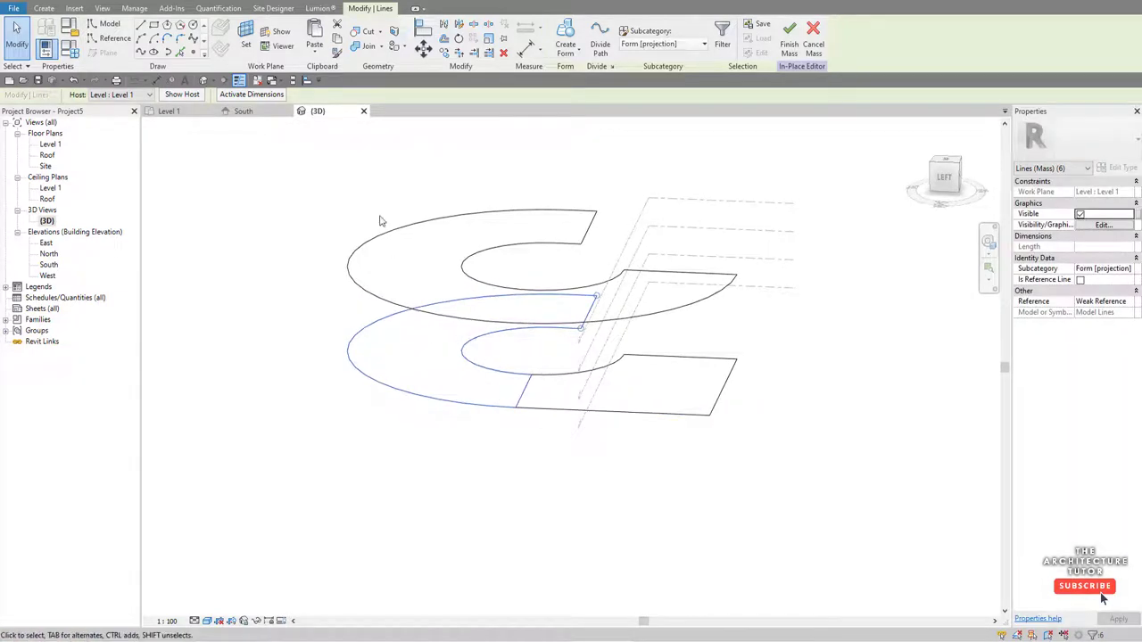
click(564, 55)
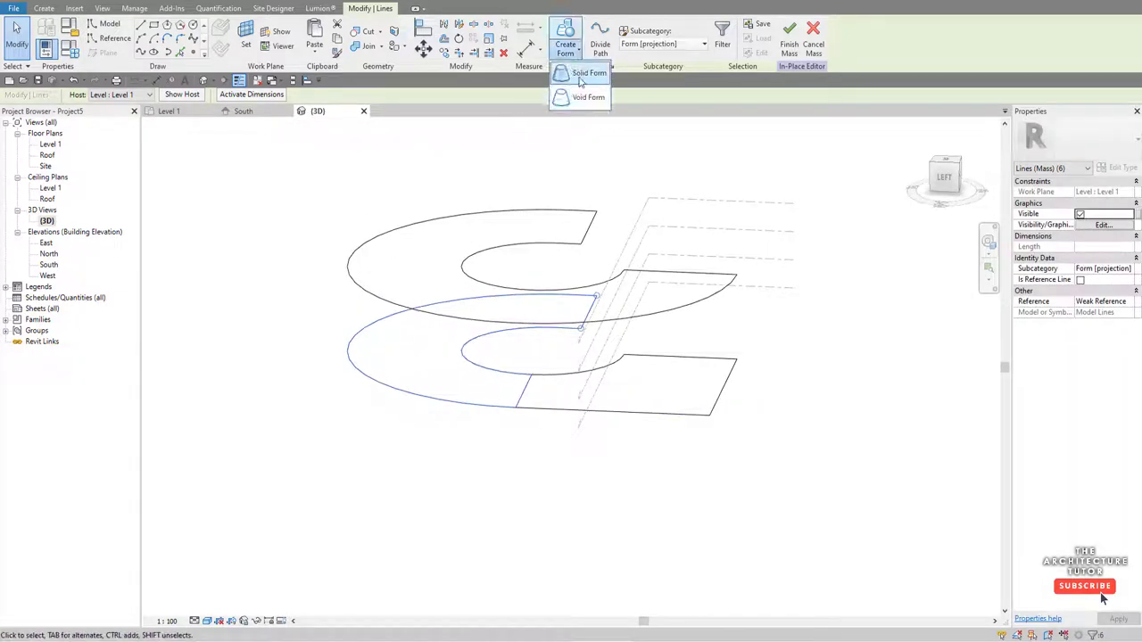
click(582, 74)
scroll(485, 207, up, 2)
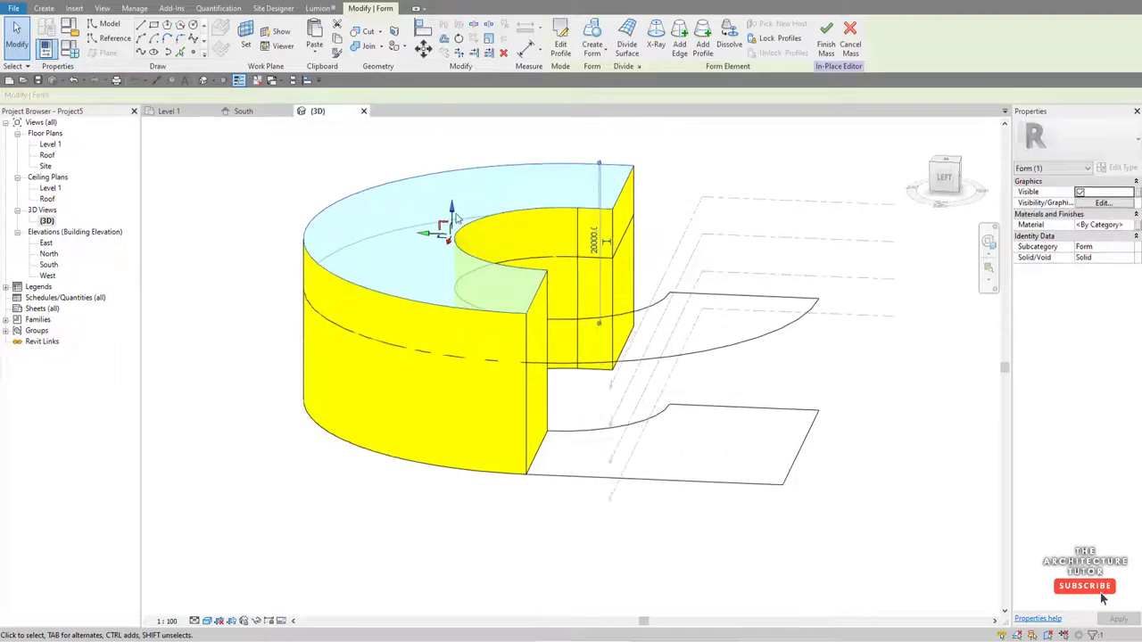
drag(446, 223, 446, 268)
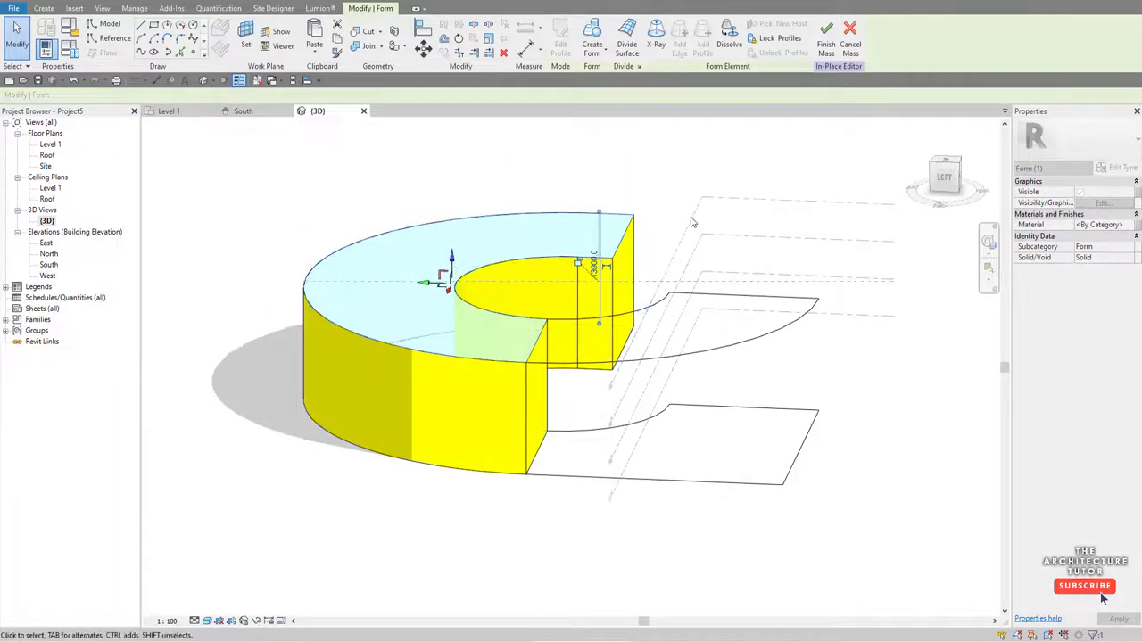
click(668, 178)
shift+middle_drag(523, 260, 547, 429)
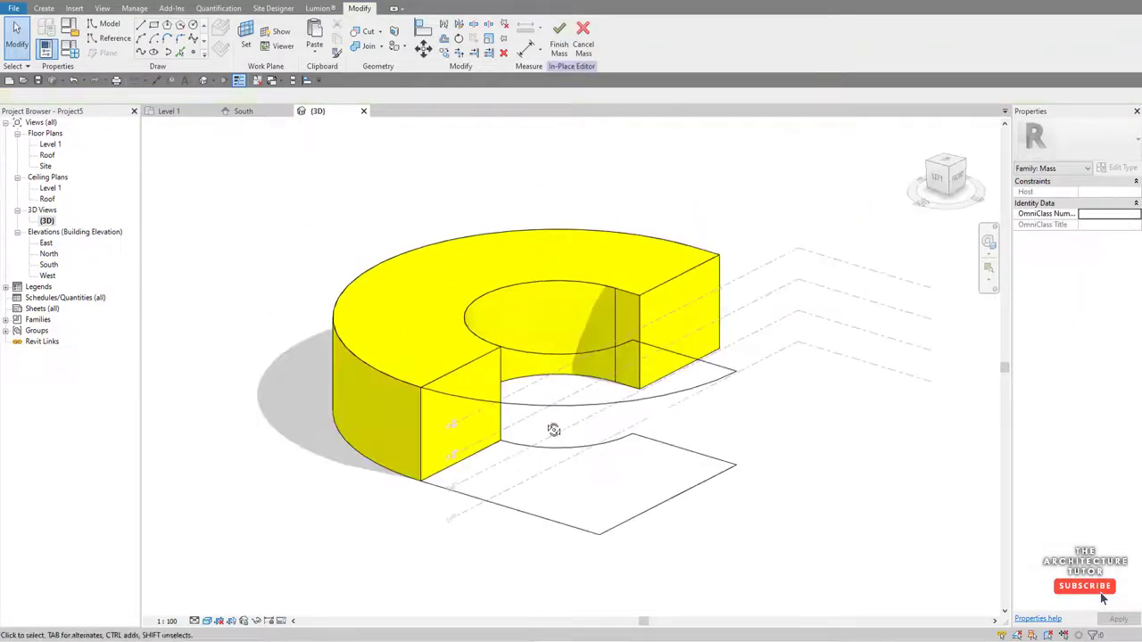
shift+middle_drag(693, 387, 530, 393)
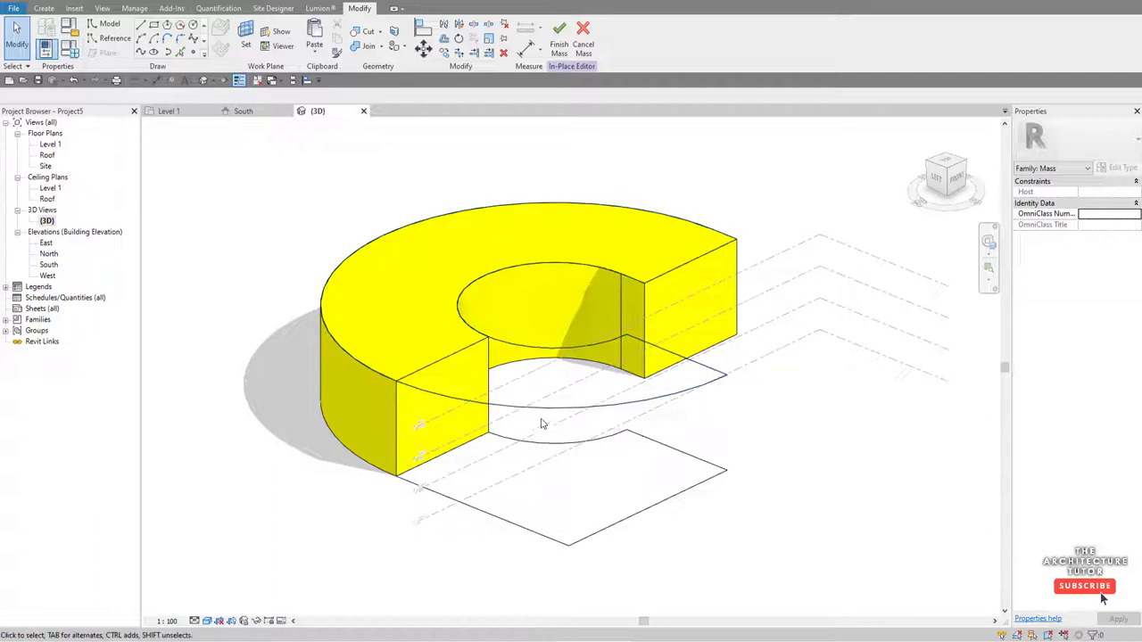
click(482, 515)
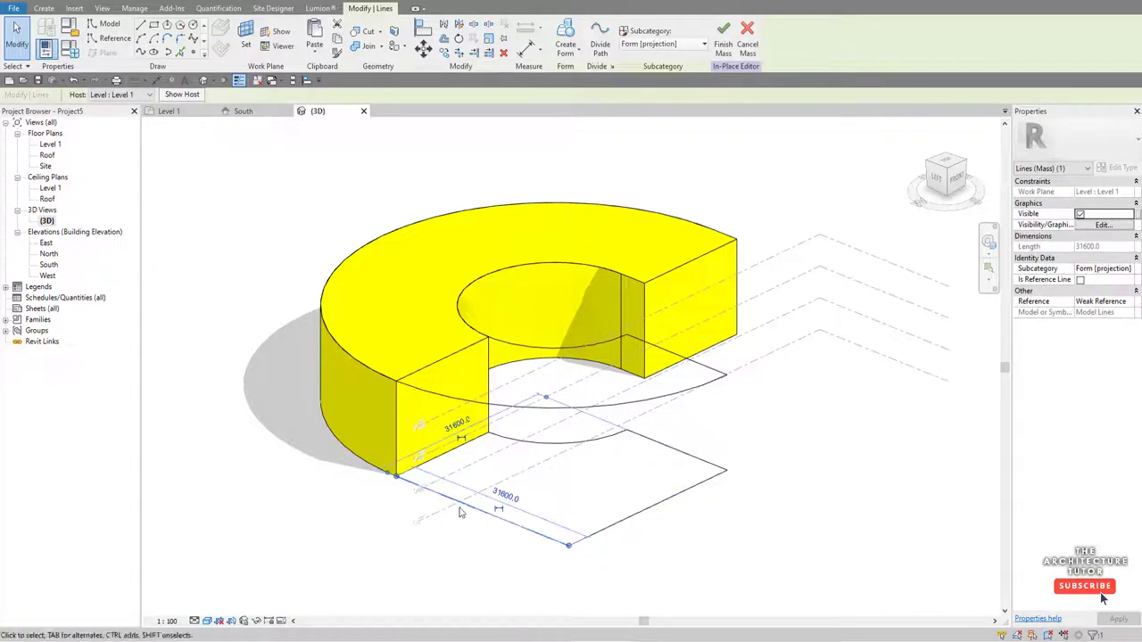
key(Tab)
key(Tab)
key(Tab)
click(416, 139)
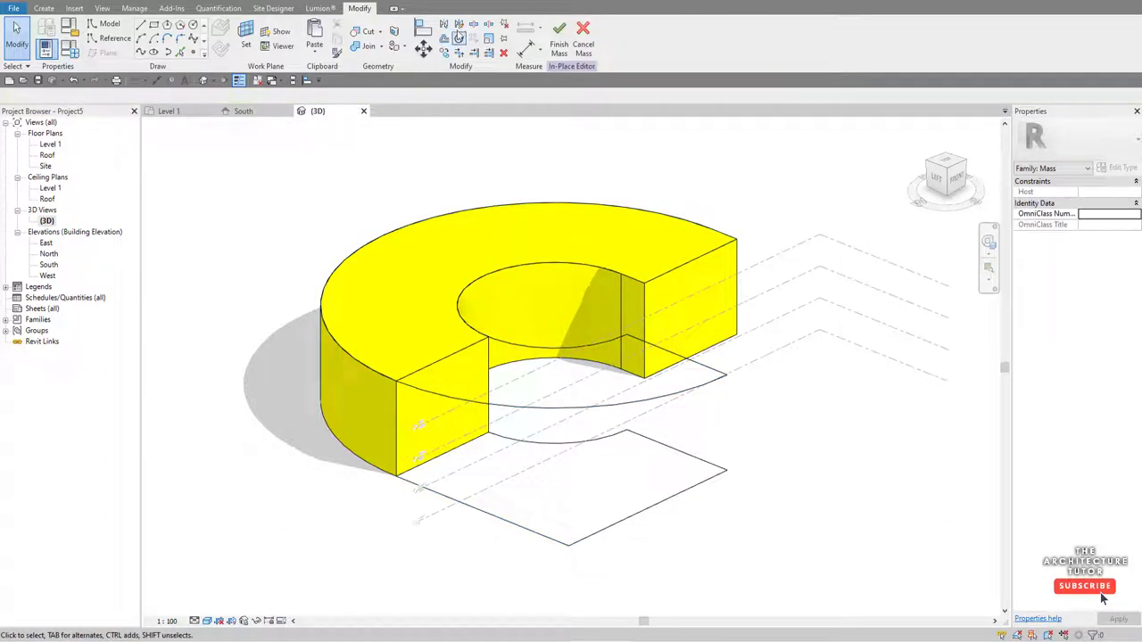
click(472, 25)
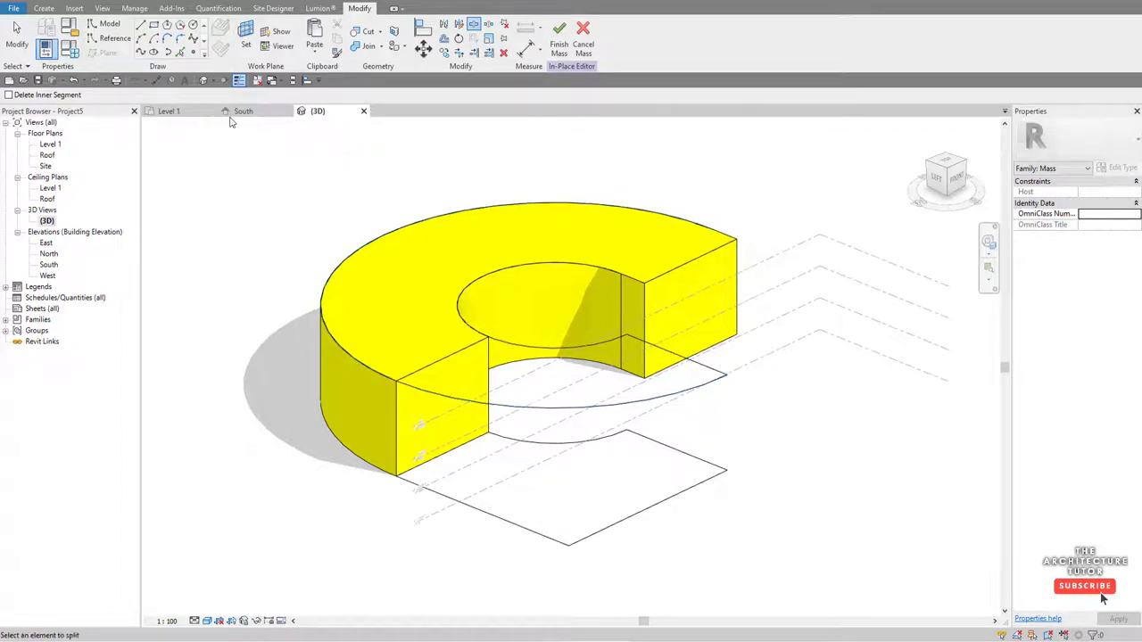
click(54, 156)
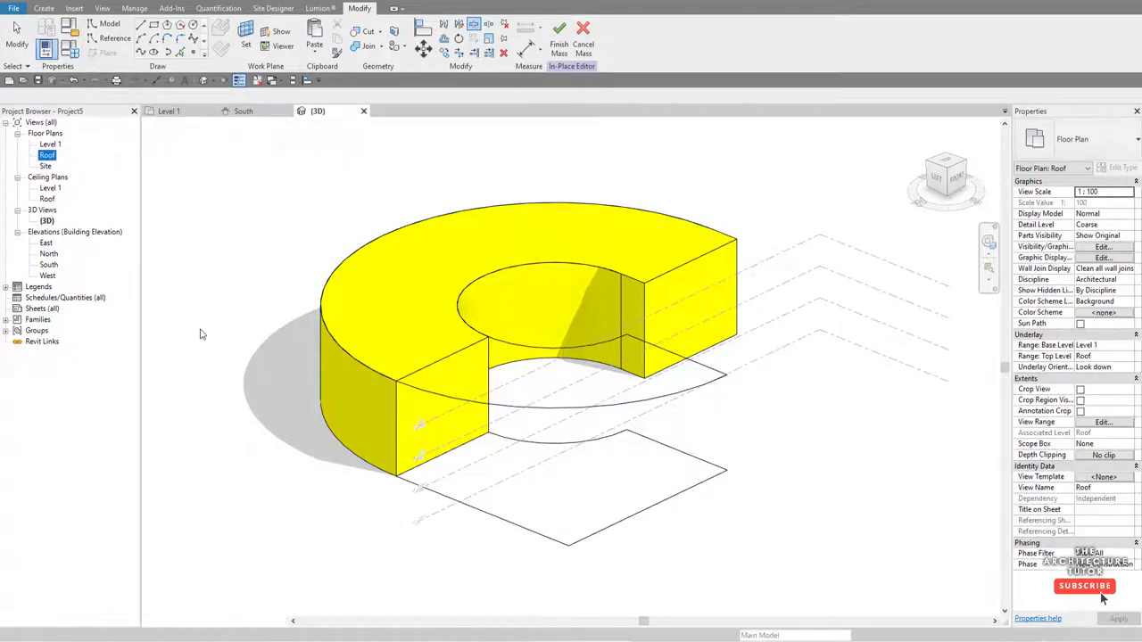
- Open the Roof floor plan and locate the left outer arc of the outline
key(Return)
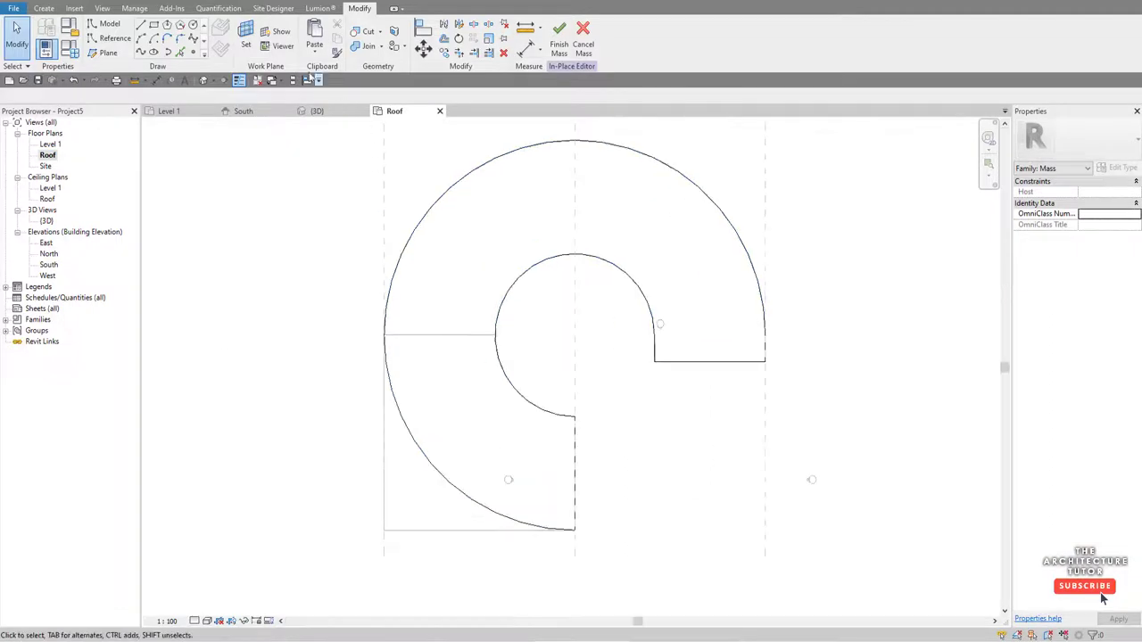
click(472, 25)
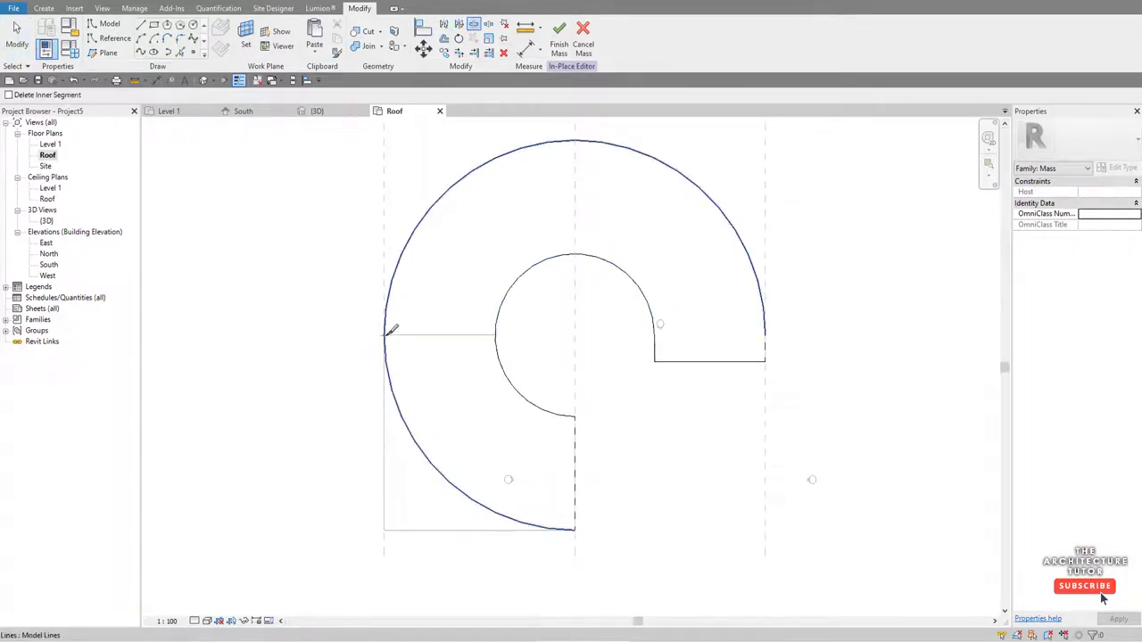
scroll(390, 328, up, 3)
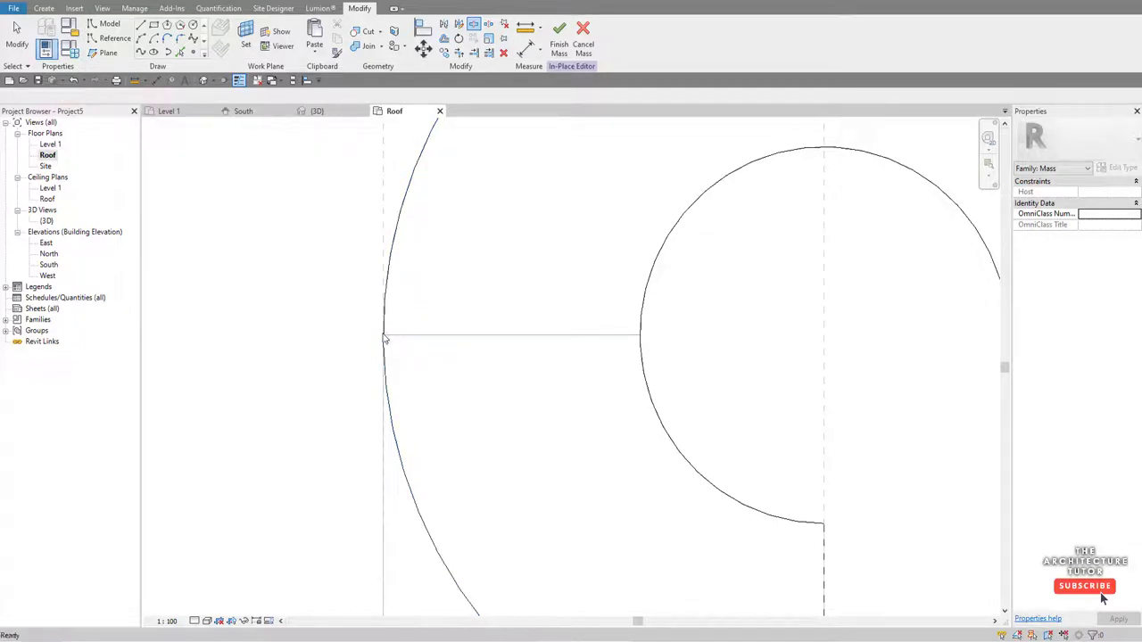
key(Escape)
key(Tab)
click(386, 340)
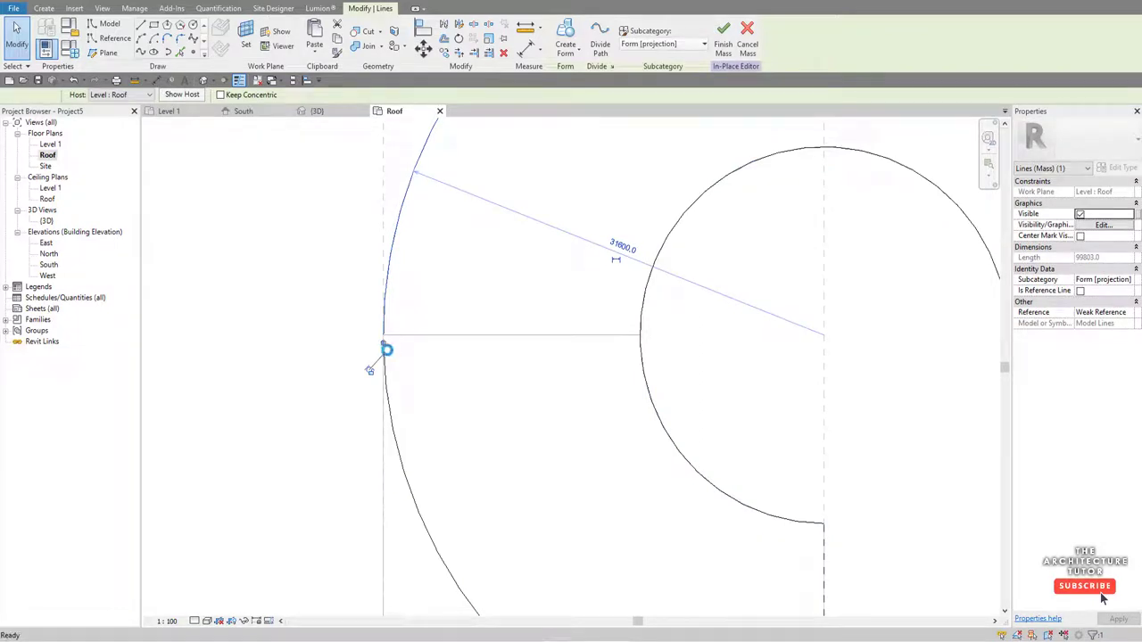
key(Escape)
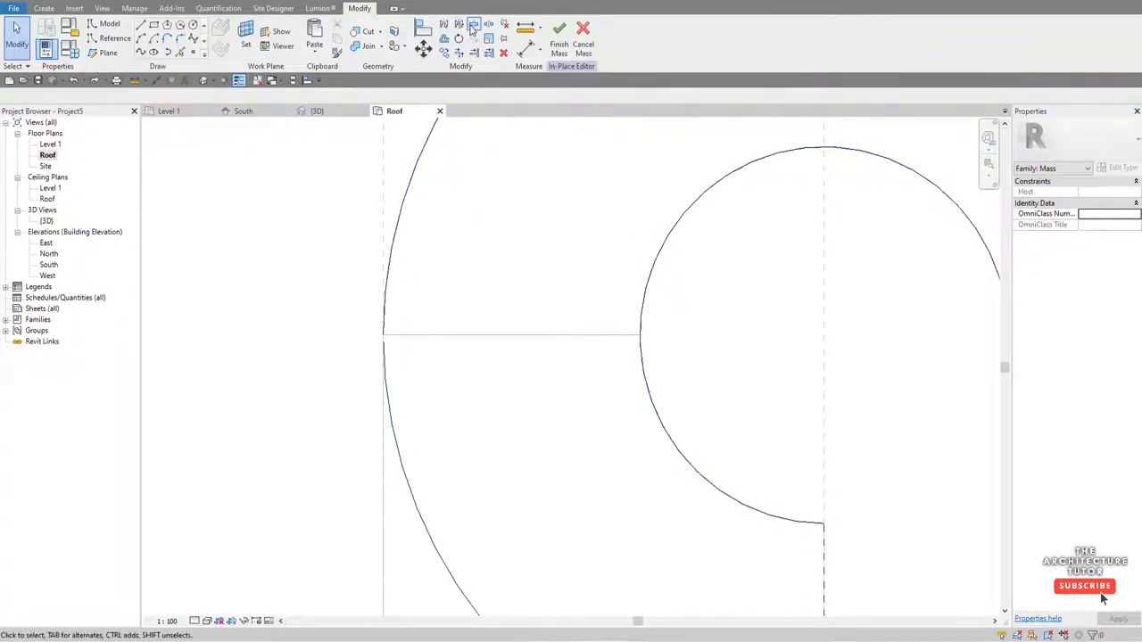
- Split the outer arc at the horizontal line and snap the lower arc's end to that line's endpoint
click(472, 30)
click(385, 308)
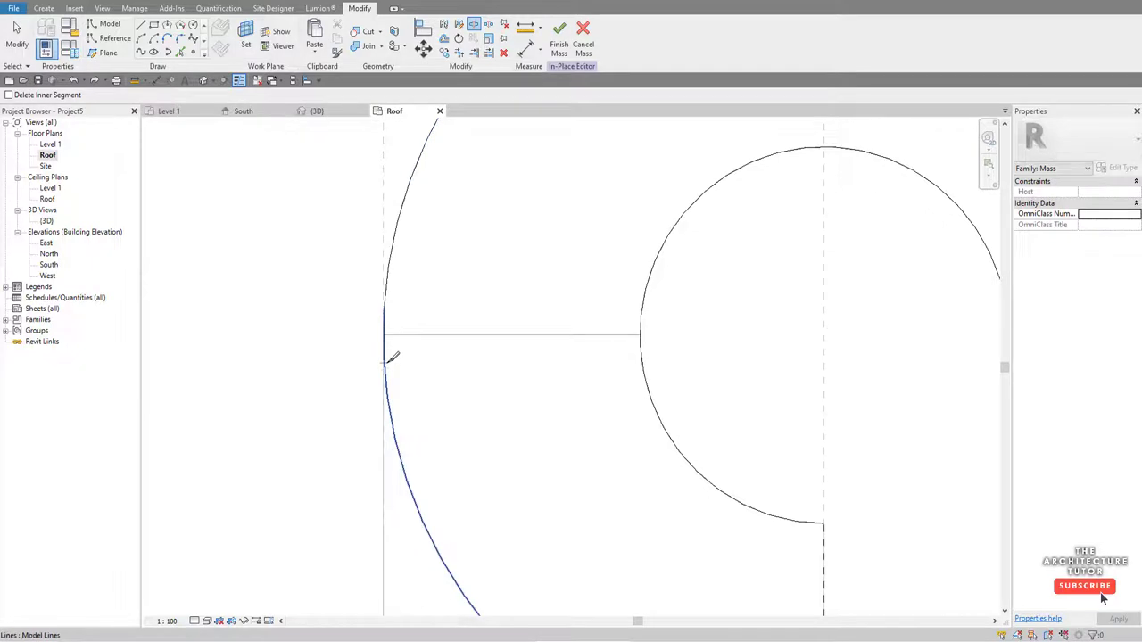
key(Escape)
click(386, 341)
drag(385, 326, 383, 334)
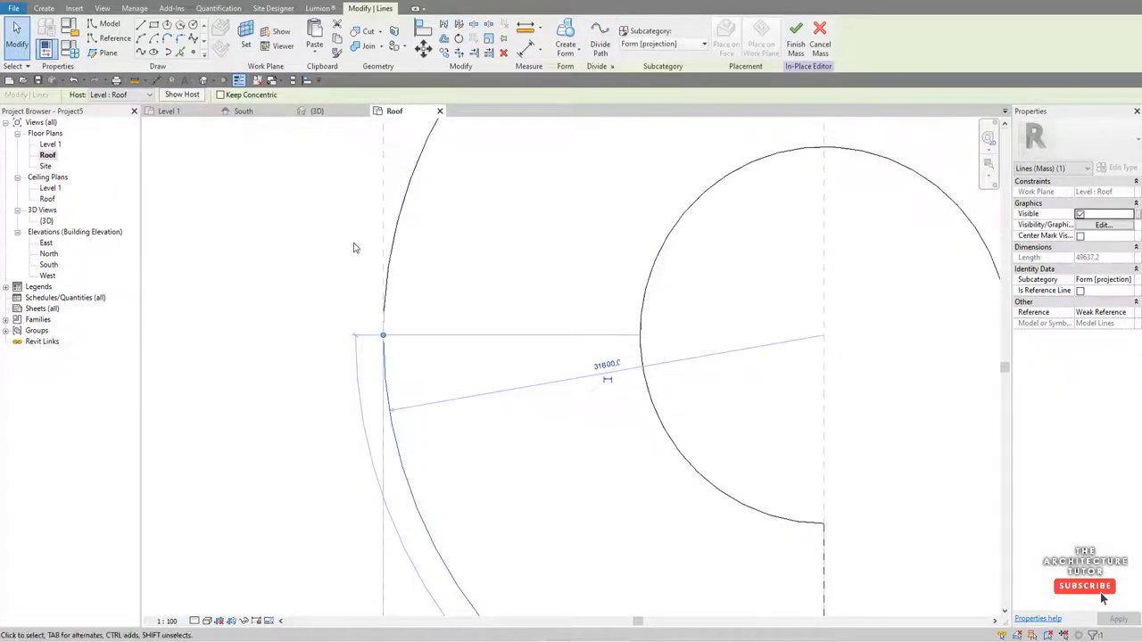
scroll(382, 339, down, 3)
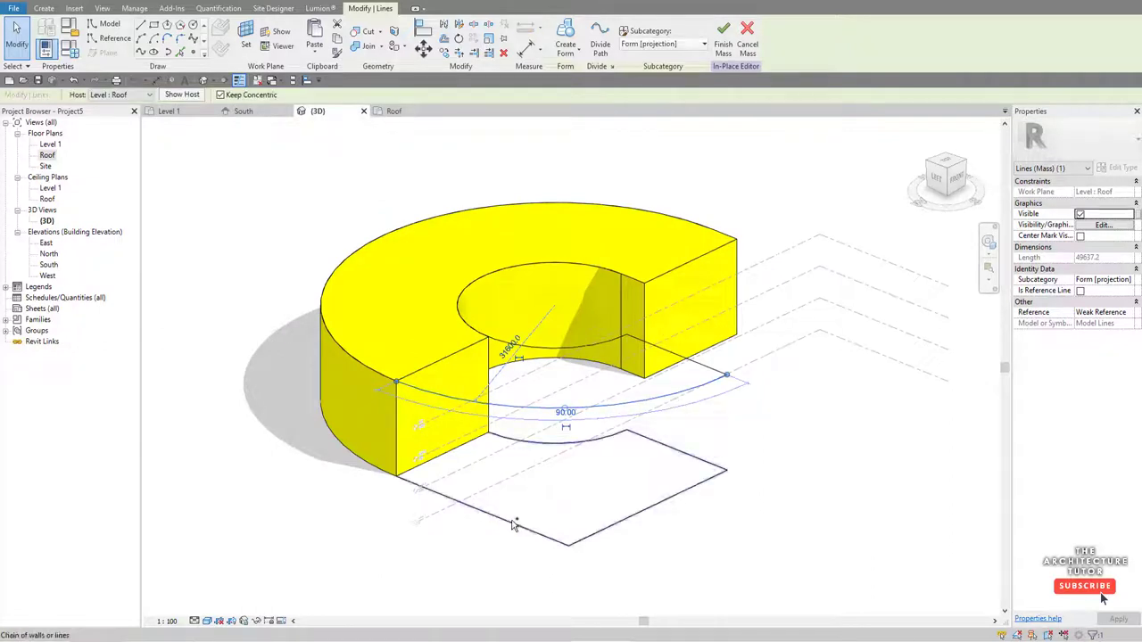
key(Tab)
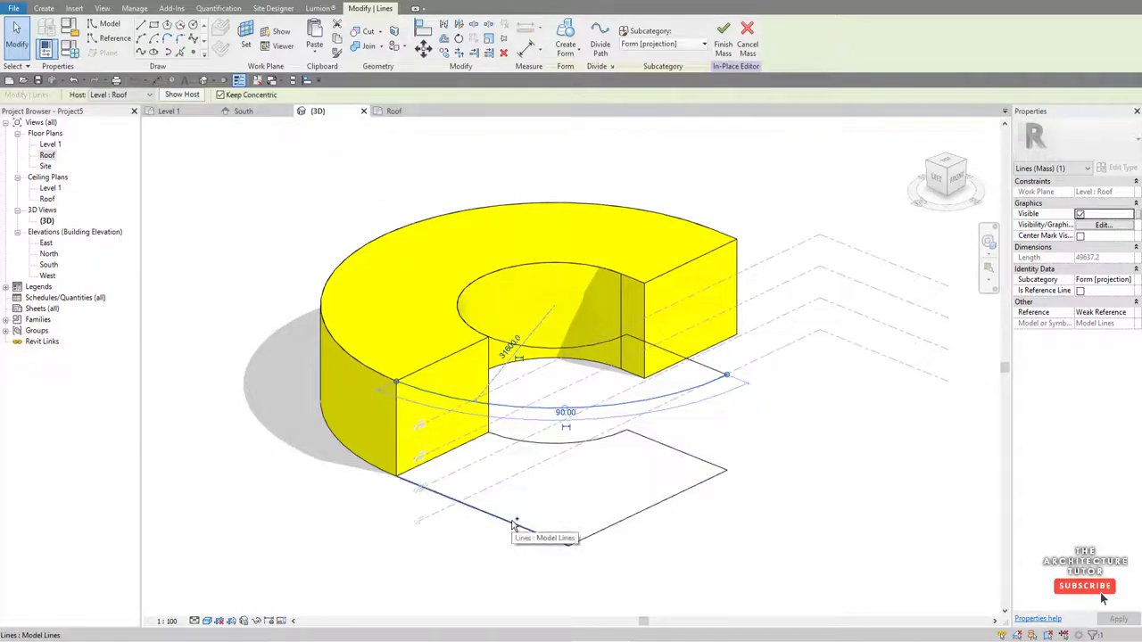
- Create a solid form from the quarter arc and the rectangle's front edge
ctrl+click(514, 524)
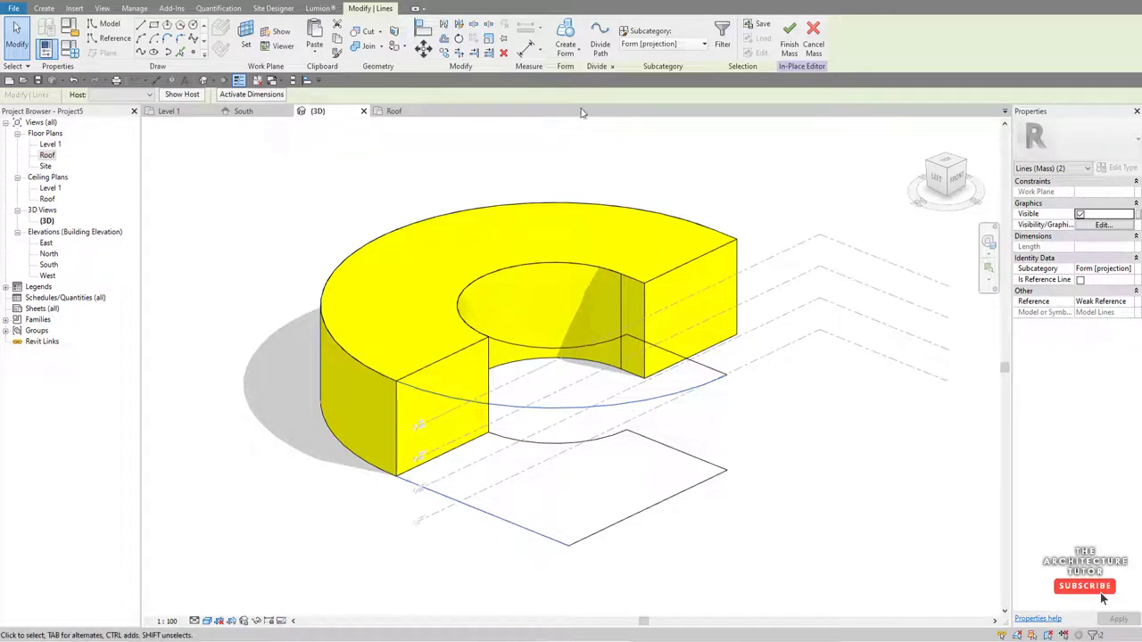
click(570, 51)
click(575, 144)
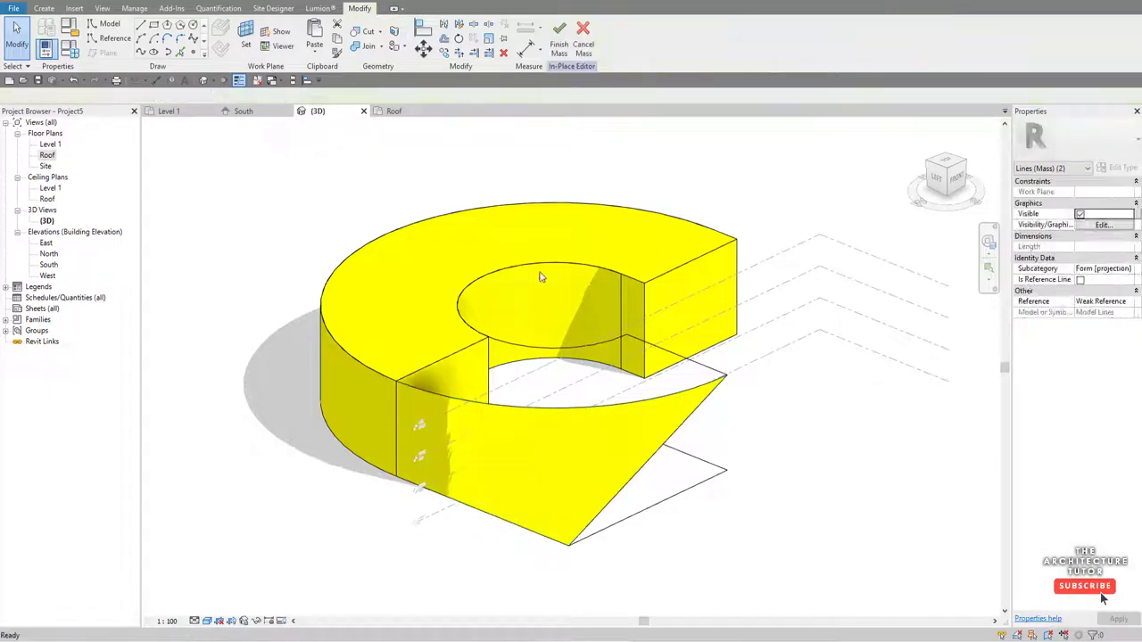
- Orbit to inspect the twisted form, then finish the in-place mass
shift+middle_drag(532, 360, 509, 513)
scroll(571, 491, up, 2)
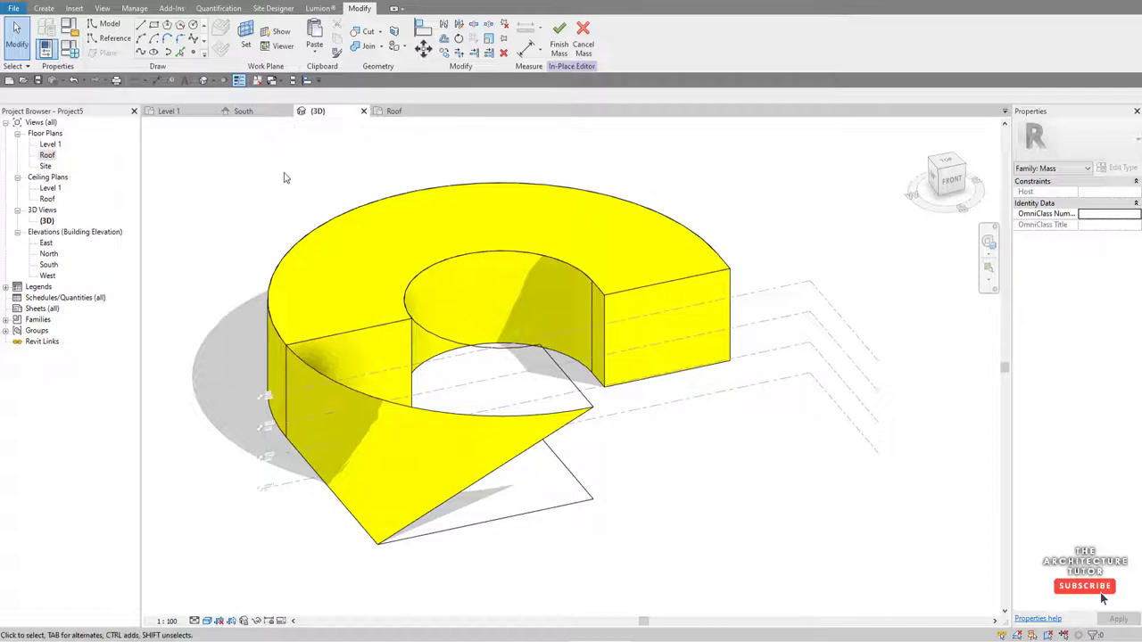
shift+middle_drag(607, 257, 651, 369)
scroll(473, 276, up, 4)
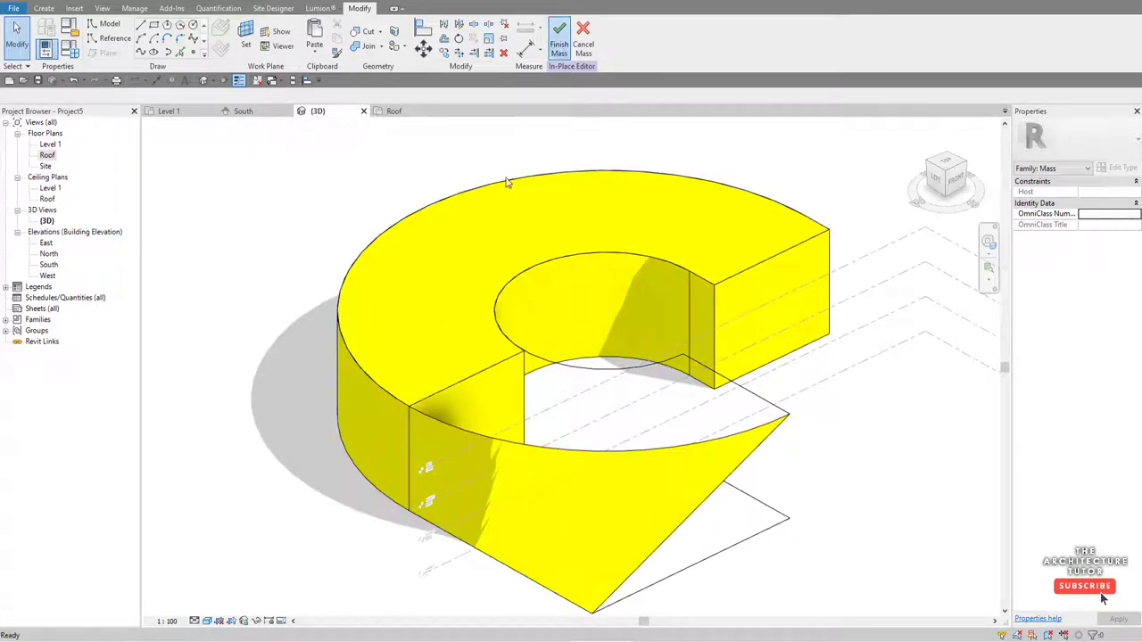
click(558, 44)
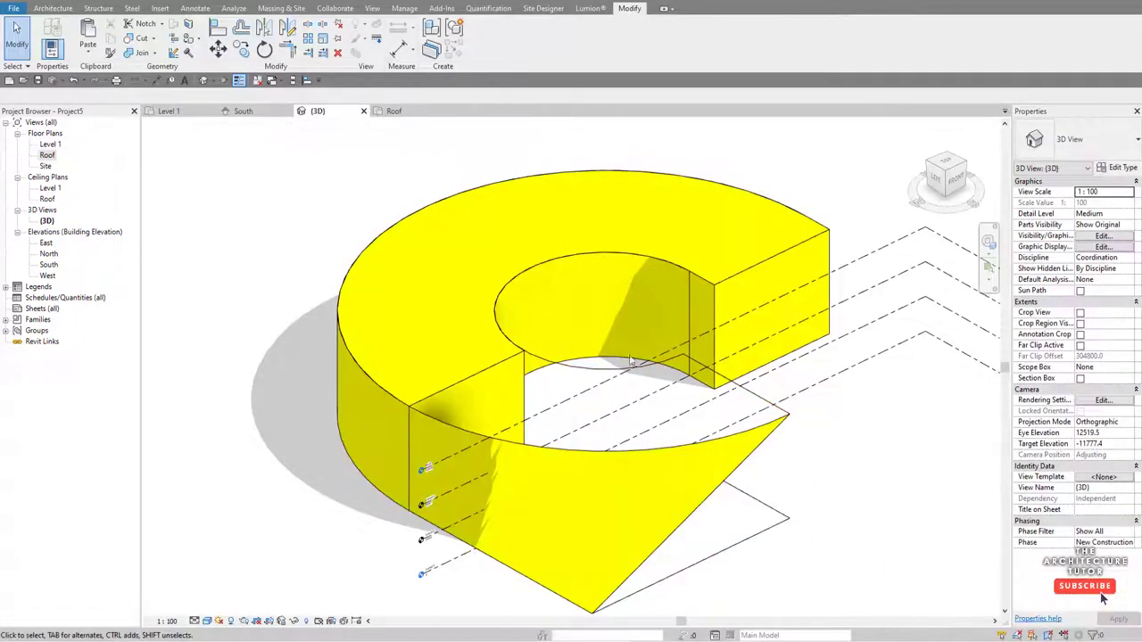
- Start a Curtain System by face and duplicate its type as 'Facade System'
click(68, 11)
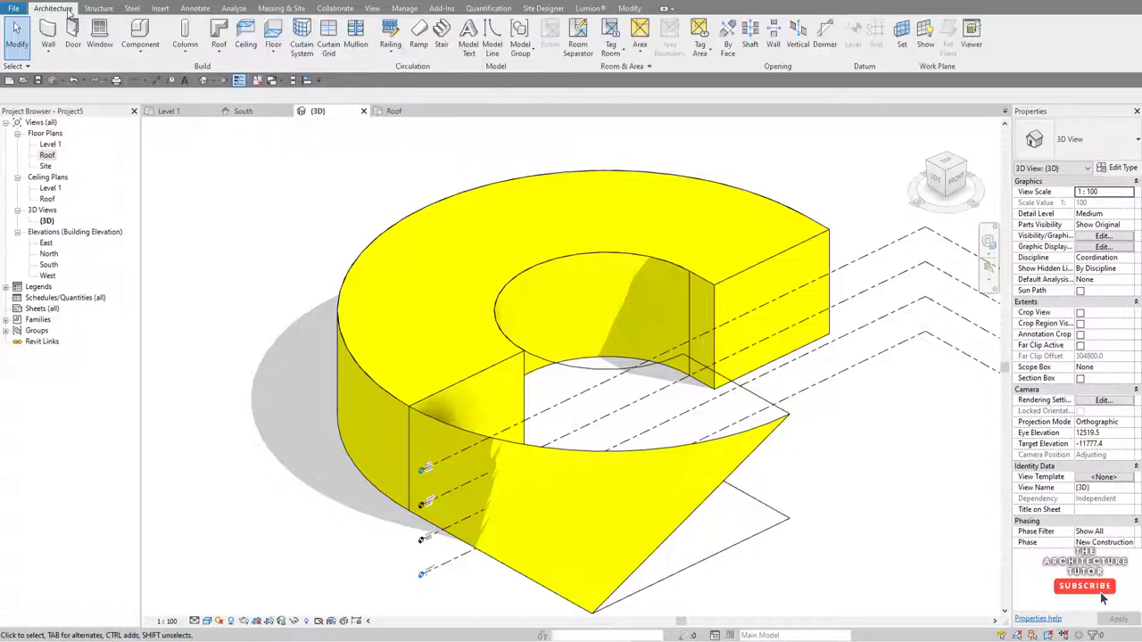
click(303, 43)
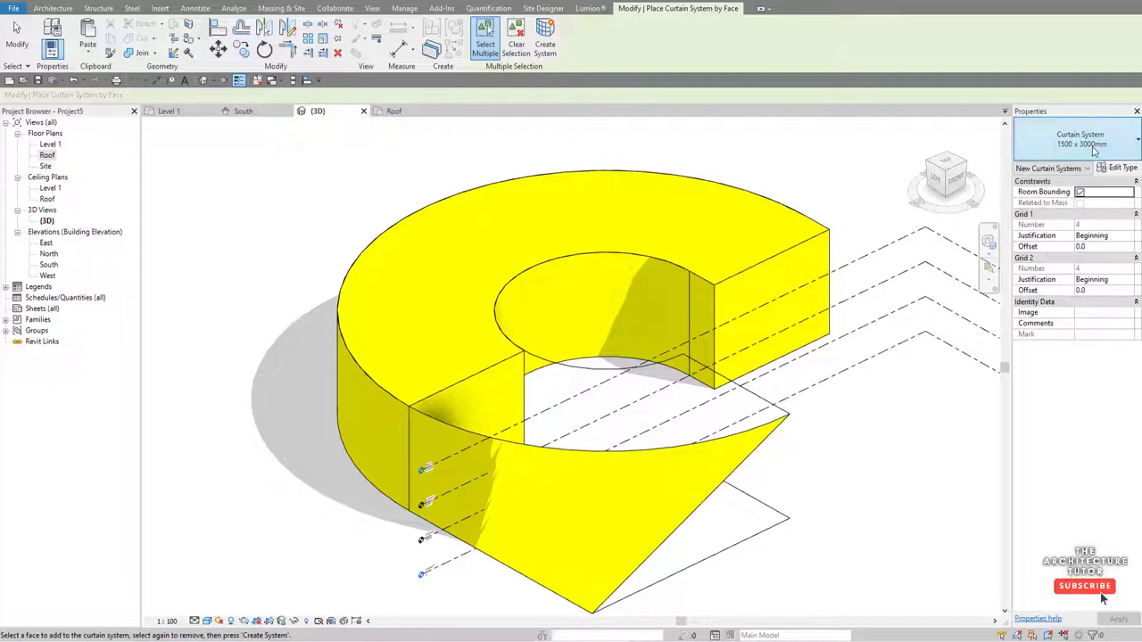
click(1120, 169)
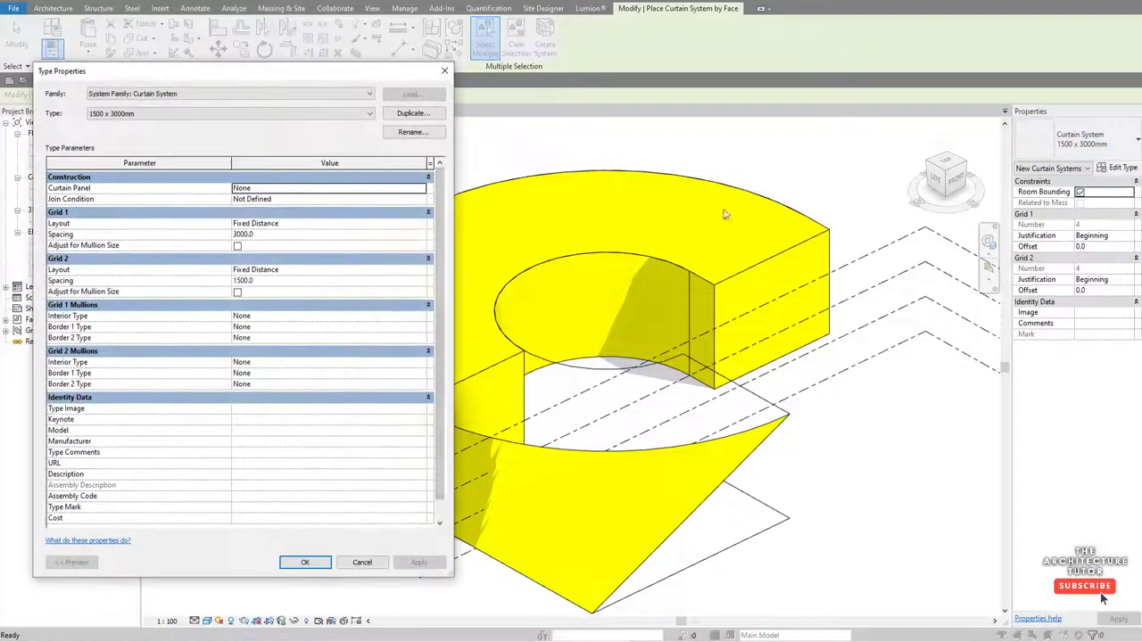
click(406, 118)
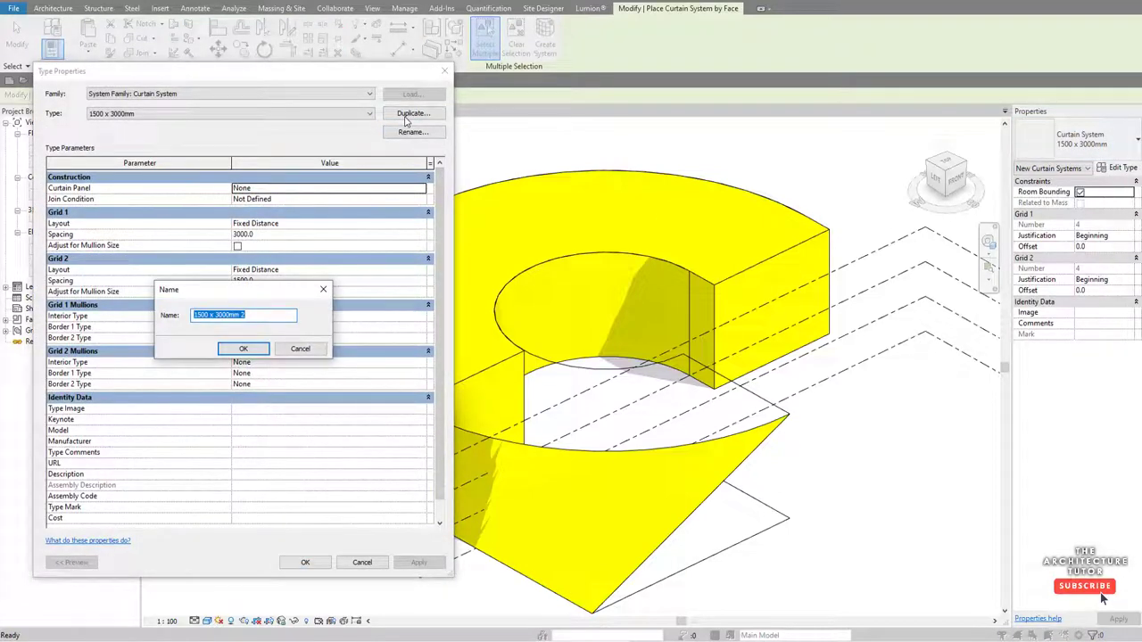
text(Facade System)
key(Return)
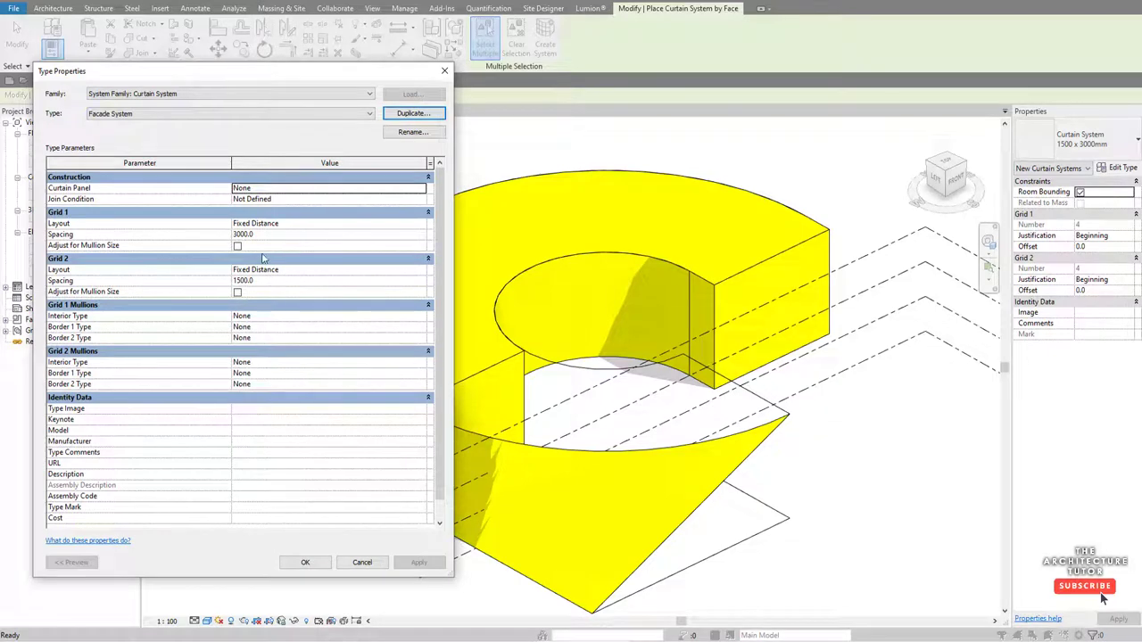
- Set Grid 2 layout to None and Grid 1 interior mullions to Rectangular Mullion 50 x 150mm
click(401, 270)
click(420, 269)
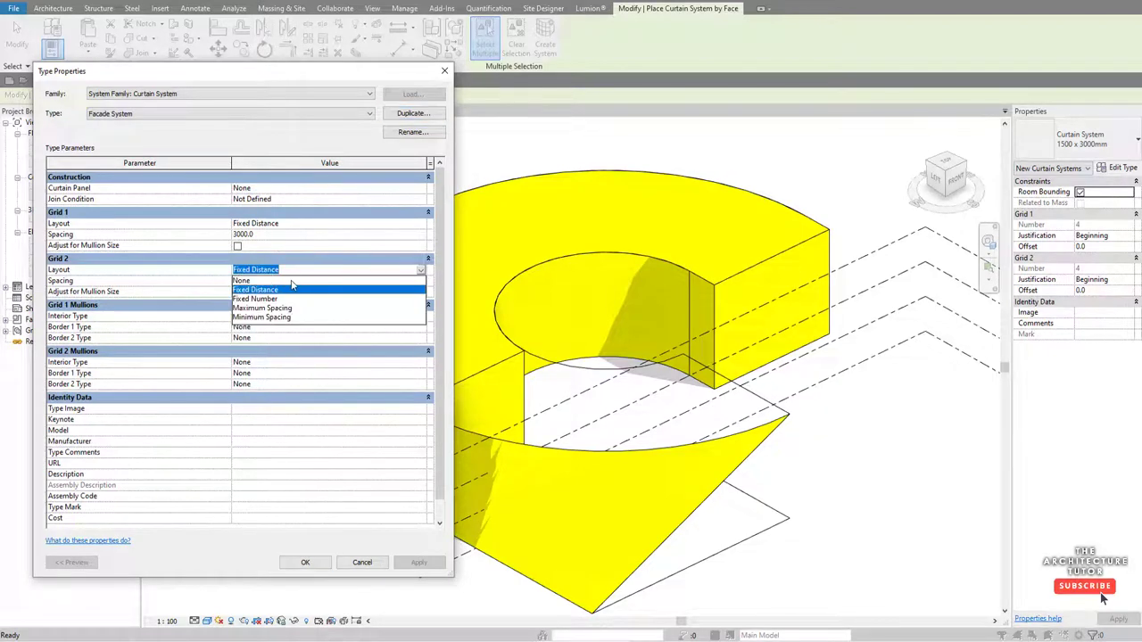
click(294, 284)
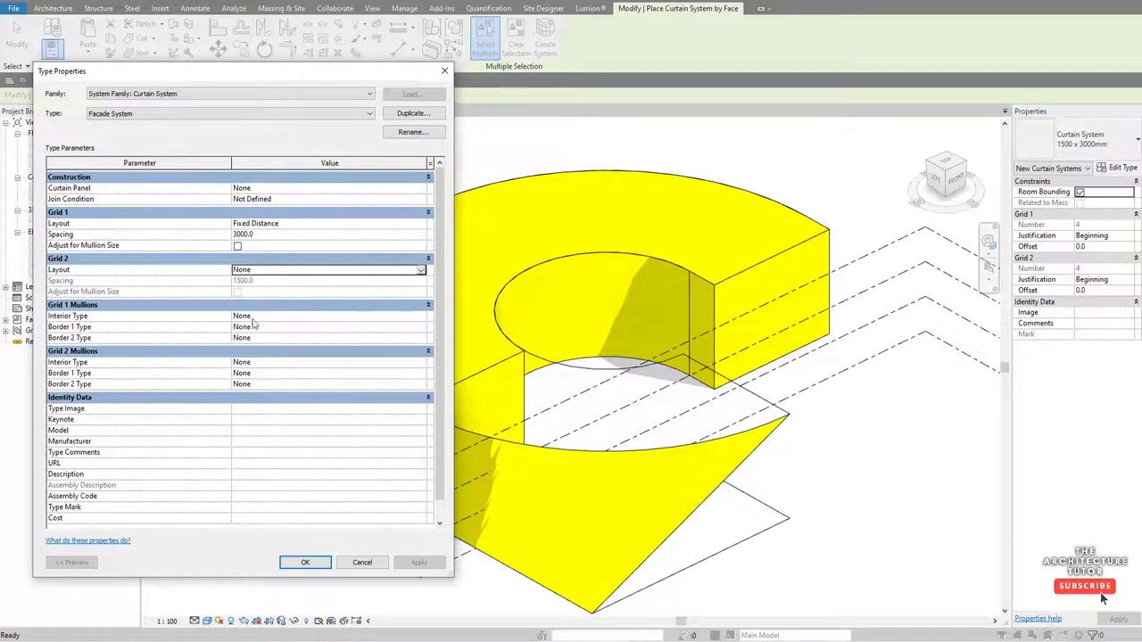
click(422, 319)
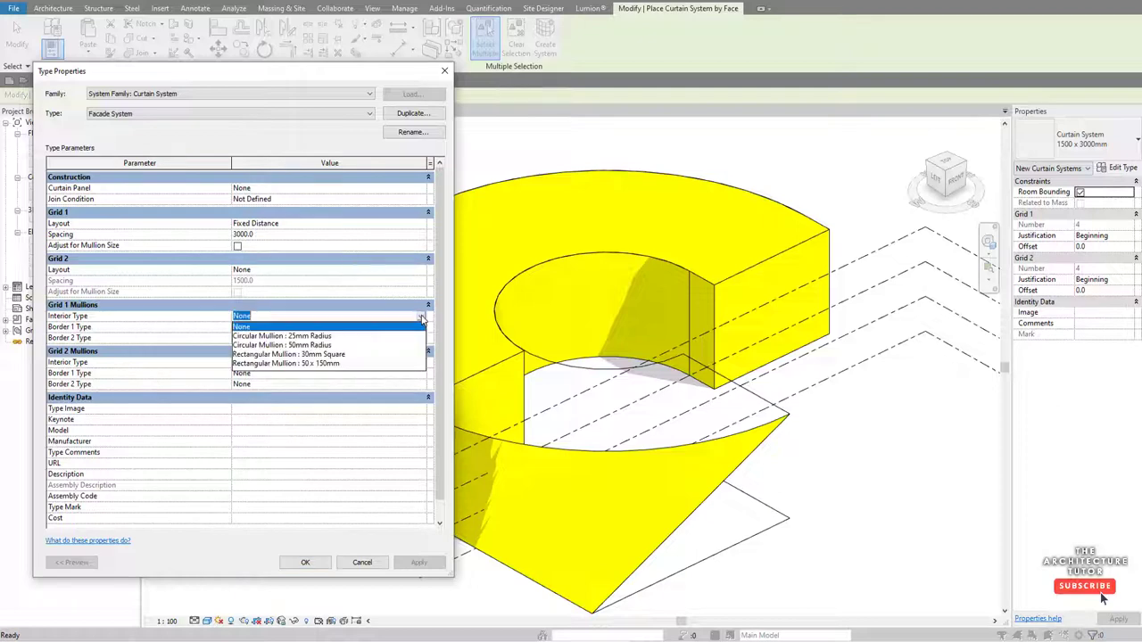
click(326, 364)
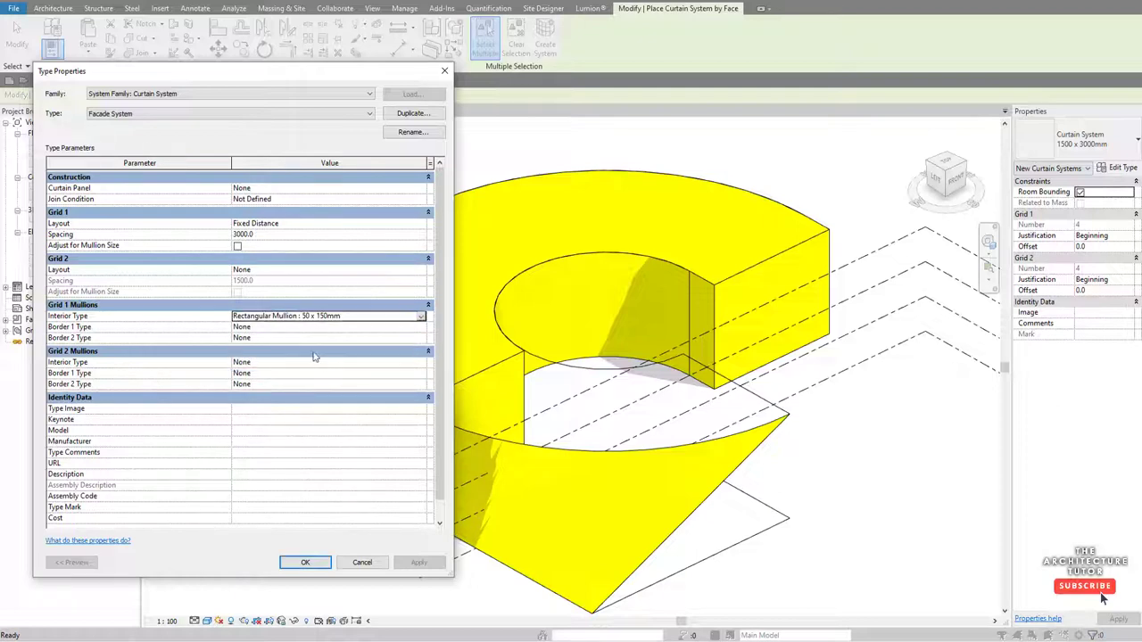
- Keep Border 1 mullions at None and apply the Facade System type settings
click(422, 328)
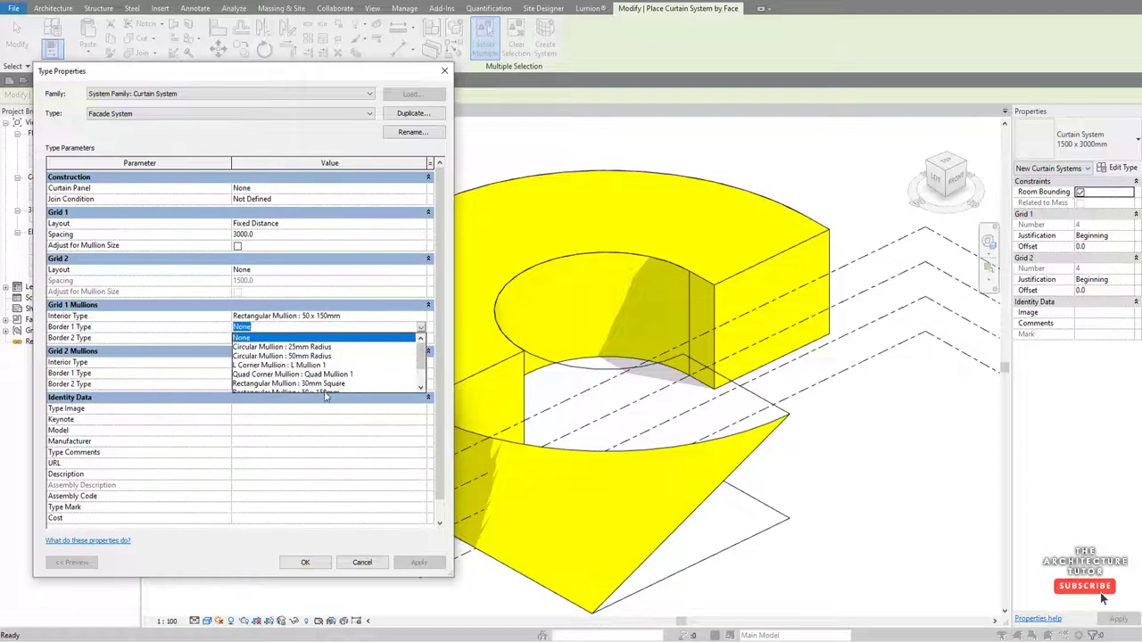
scroll(326, 393, down, 1)
click(324, 364)
click(421, 328)
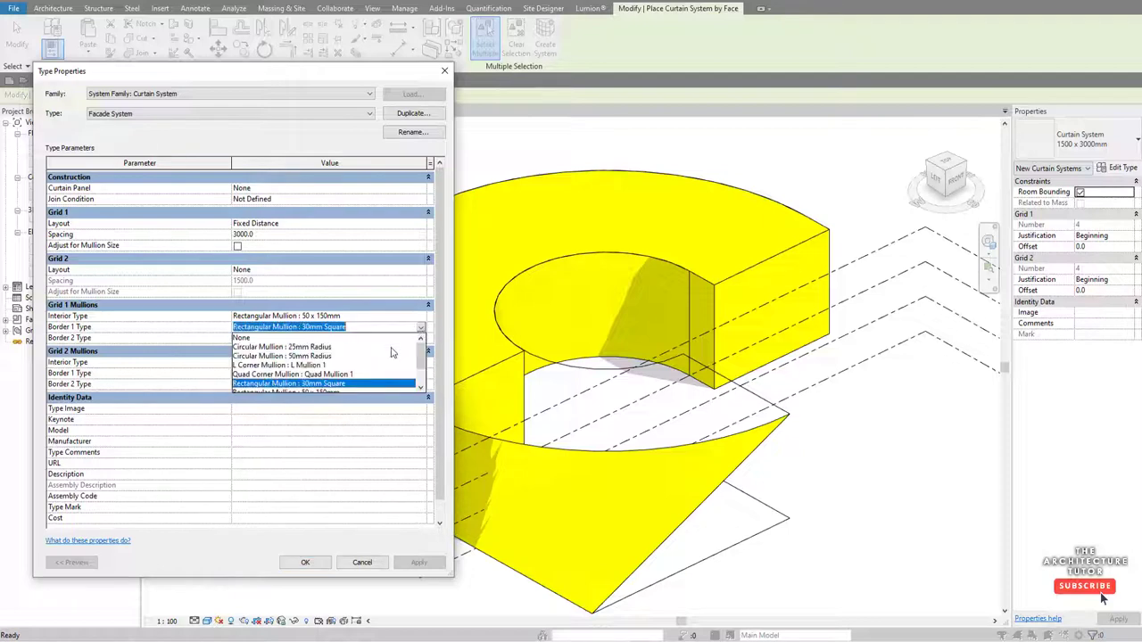
scroll(330, 385, down, 1)
scroll(324, 358, up, 1)
click(274, 338)
click(312, 562)
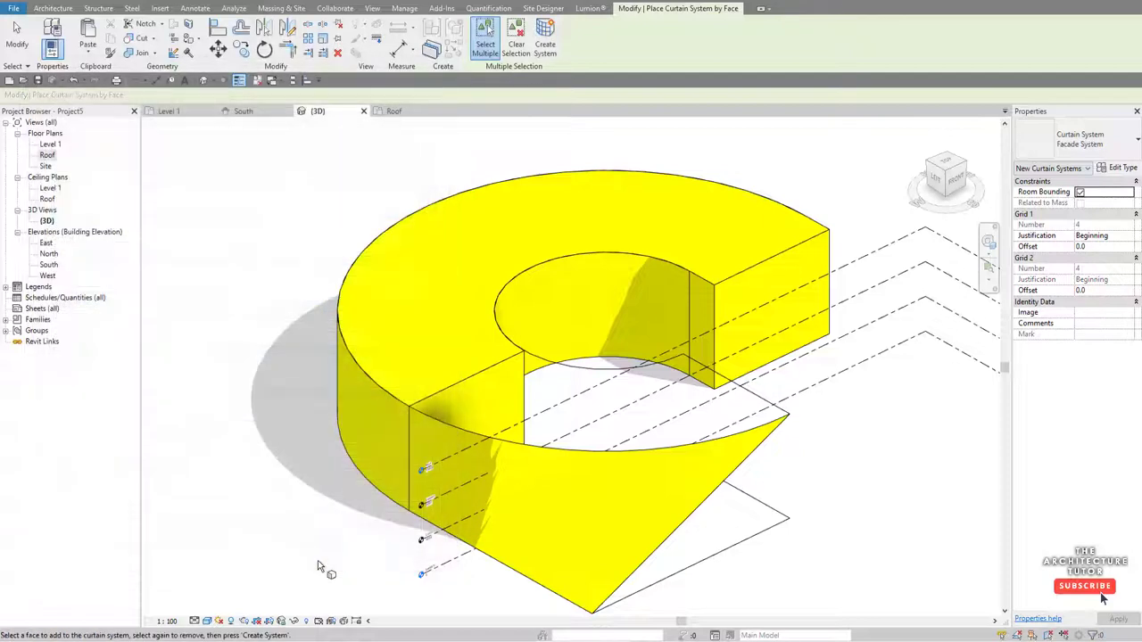
- Clad the curved face and twisted front face with the Facade System, then zoom in on the mullions
click(378, 388)
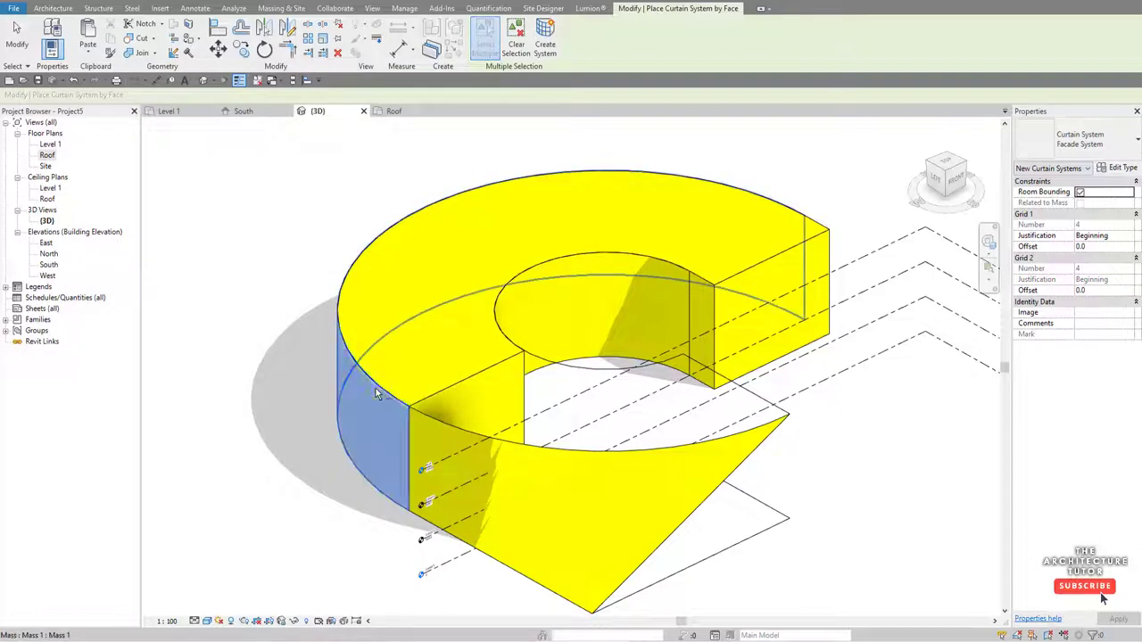
click(492, 446)
click(545, 44)
scroll(562, 438, down, 3)
scroll(505, 443, up, 3)
key(Escape)
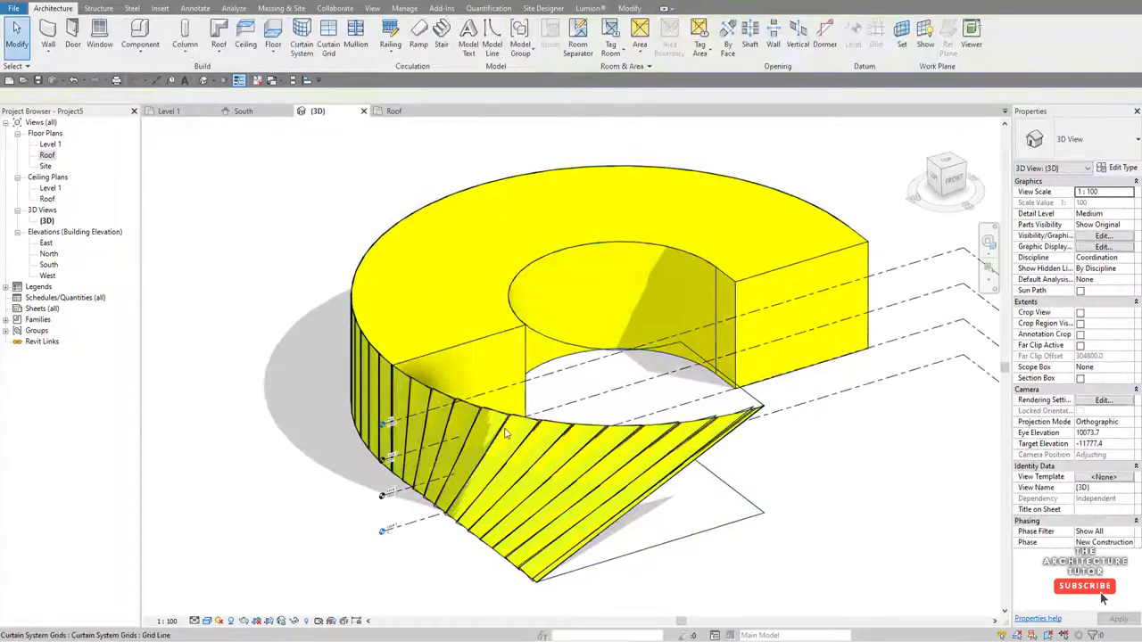
scroll(511, 423, up, 5)
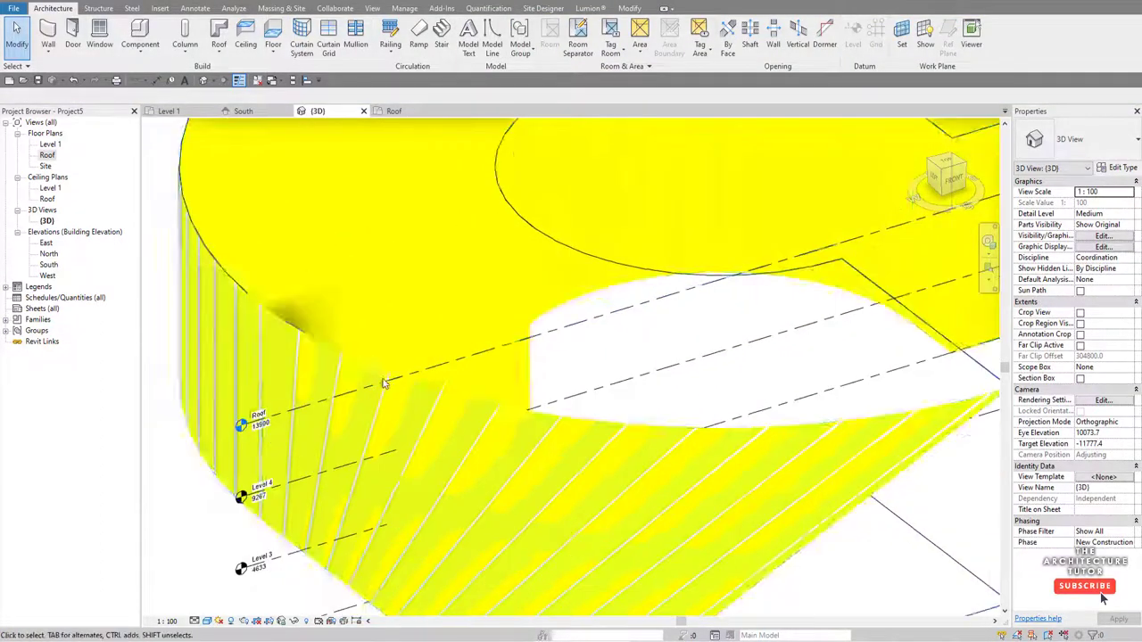
scroll(266, 306, up, 2)
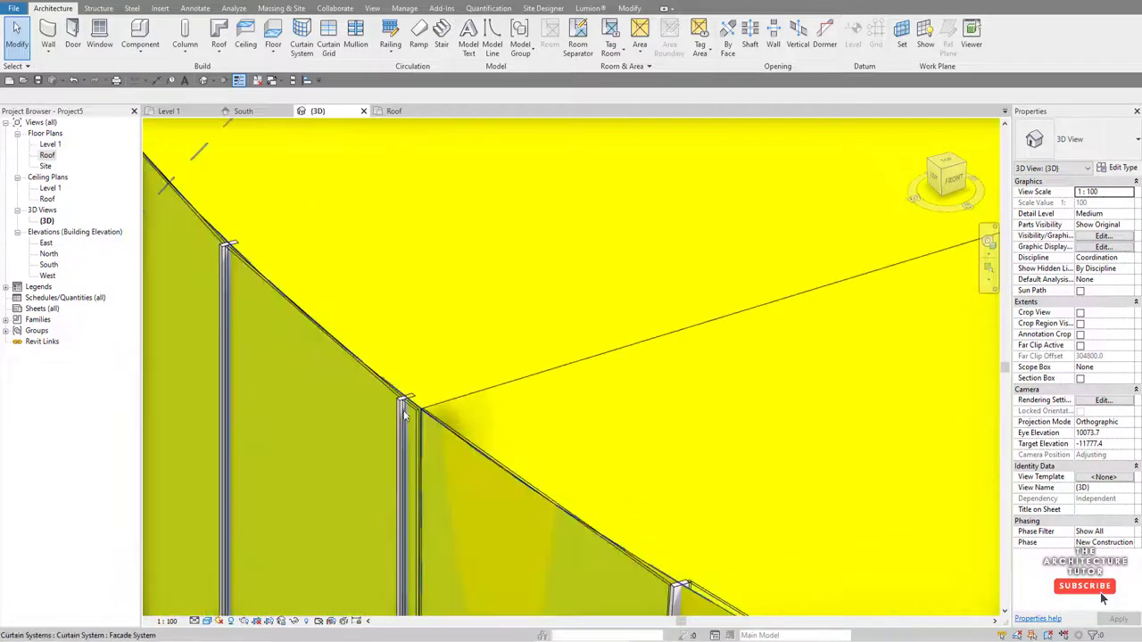
- Switch to the South elevation and zoom in on the sloped roof edge
click(242, 111)
scroll(614, 229, up, 5)
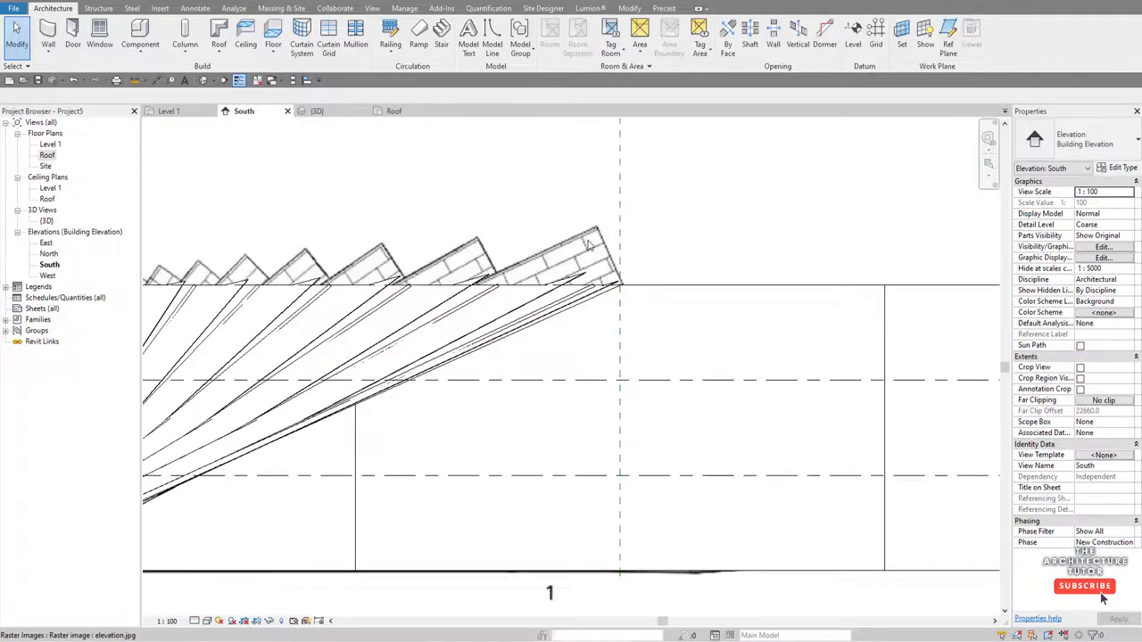
scroll(614, 228, up, 2)
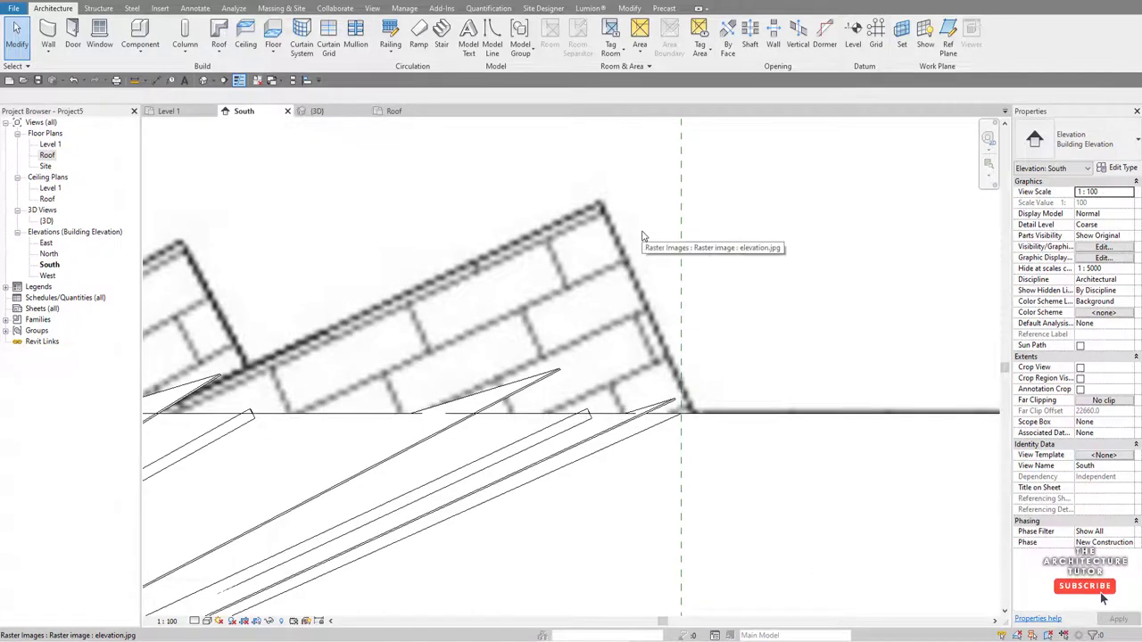
scroll(714, 255, down, 3)
scroll(674, 239, up, 3)
scroll(674, 238, up, 2)
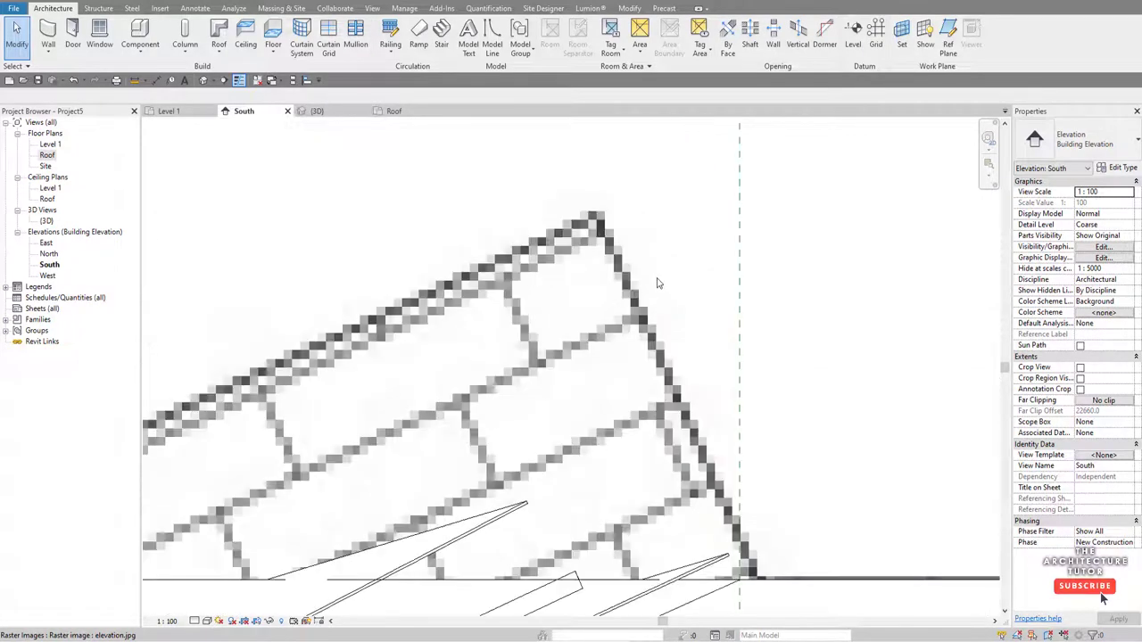
- Measure the roof edge from apex to eave (about 3217.1), then return to the 3D view
click(134, 79)
click(596, 216)
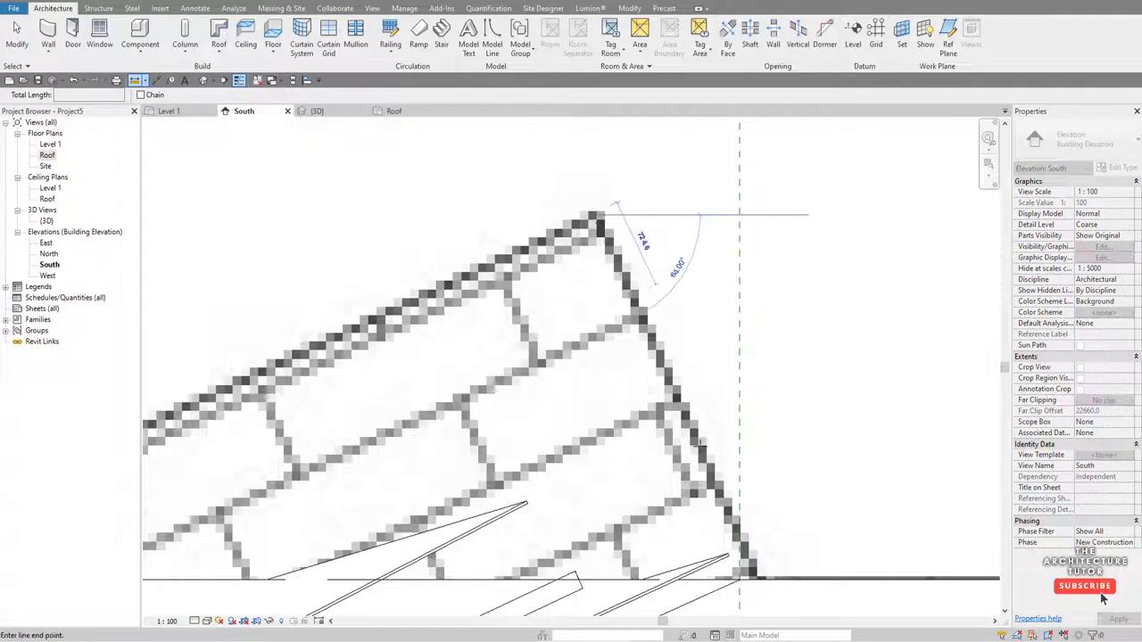
click(751, 578)
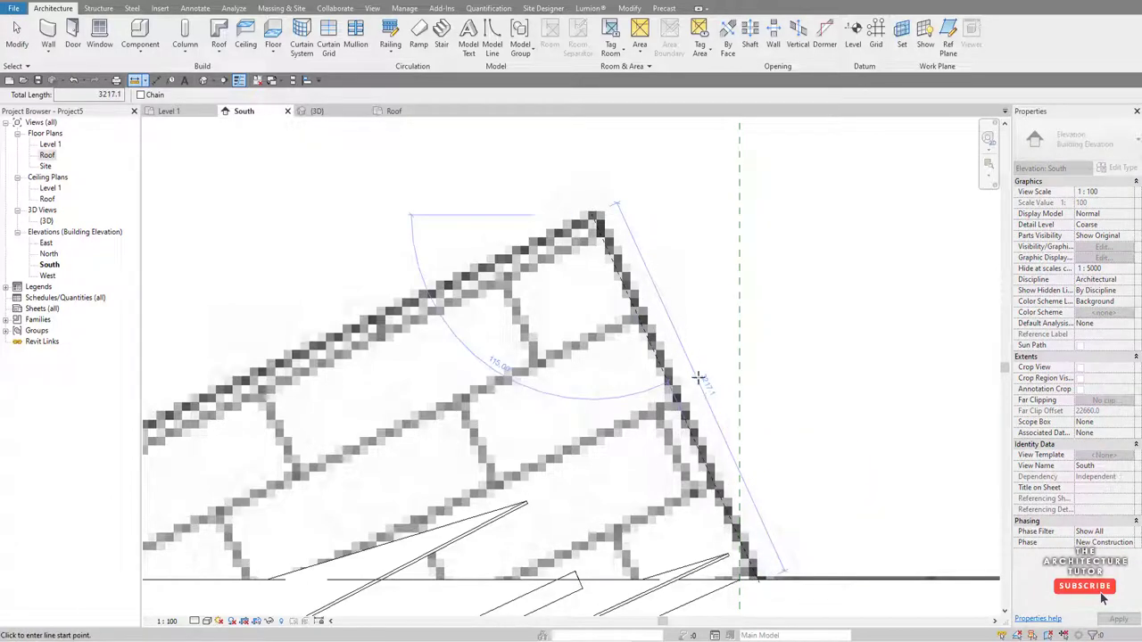
key(Escape)
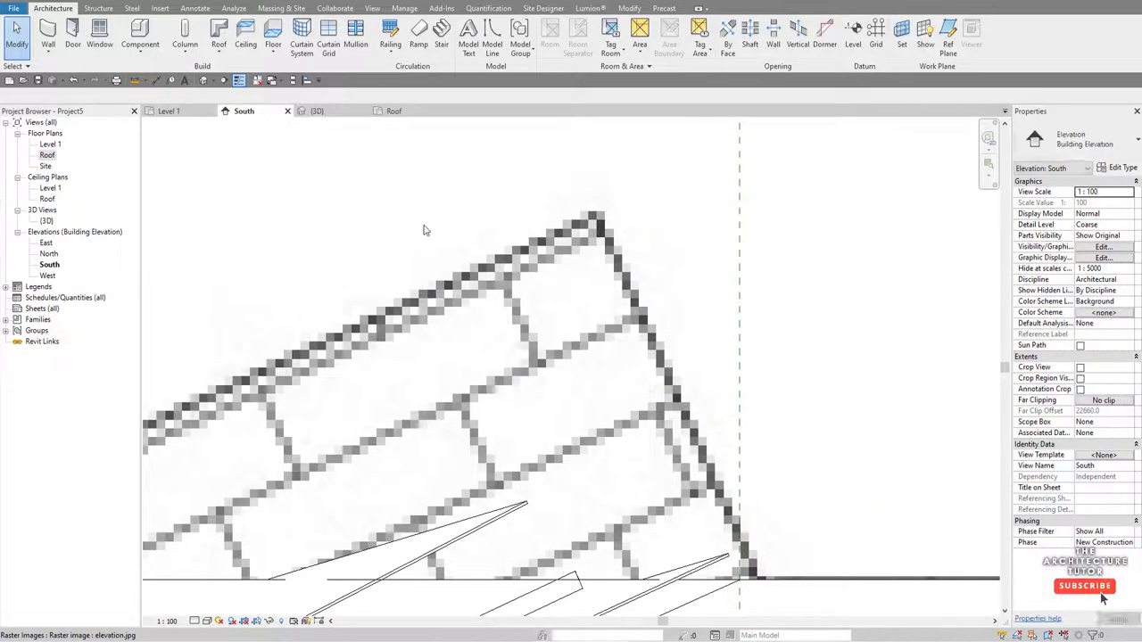
scroll(644, 302, down, 3)
scroll(645, 301, down, 3)
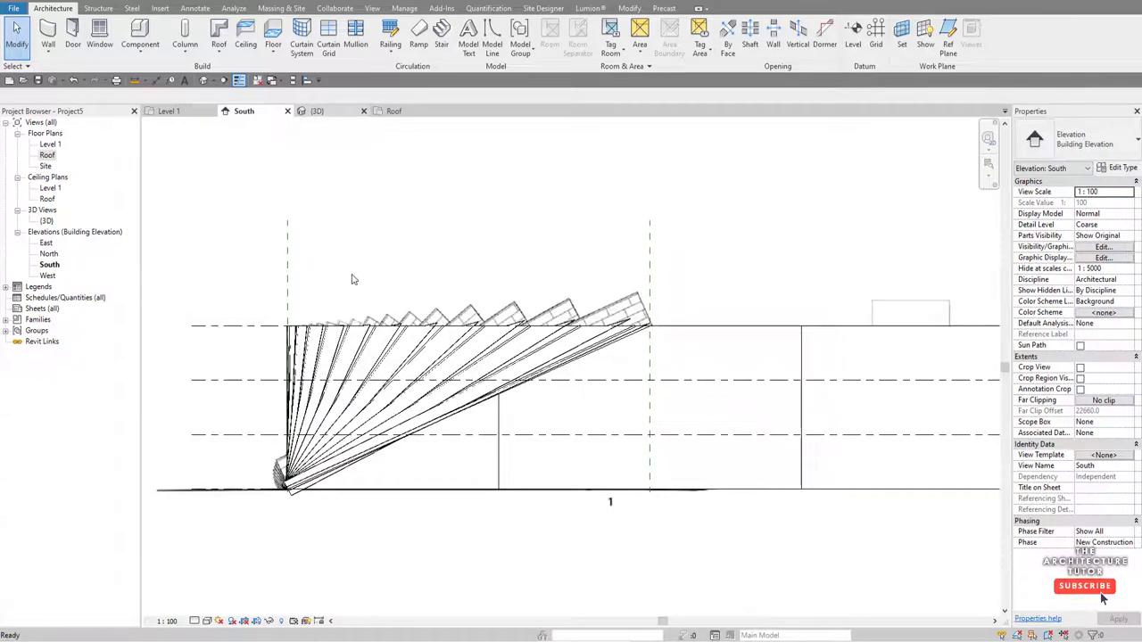
key(ctrl+Tab)
scroll(509, 273, down, 5)
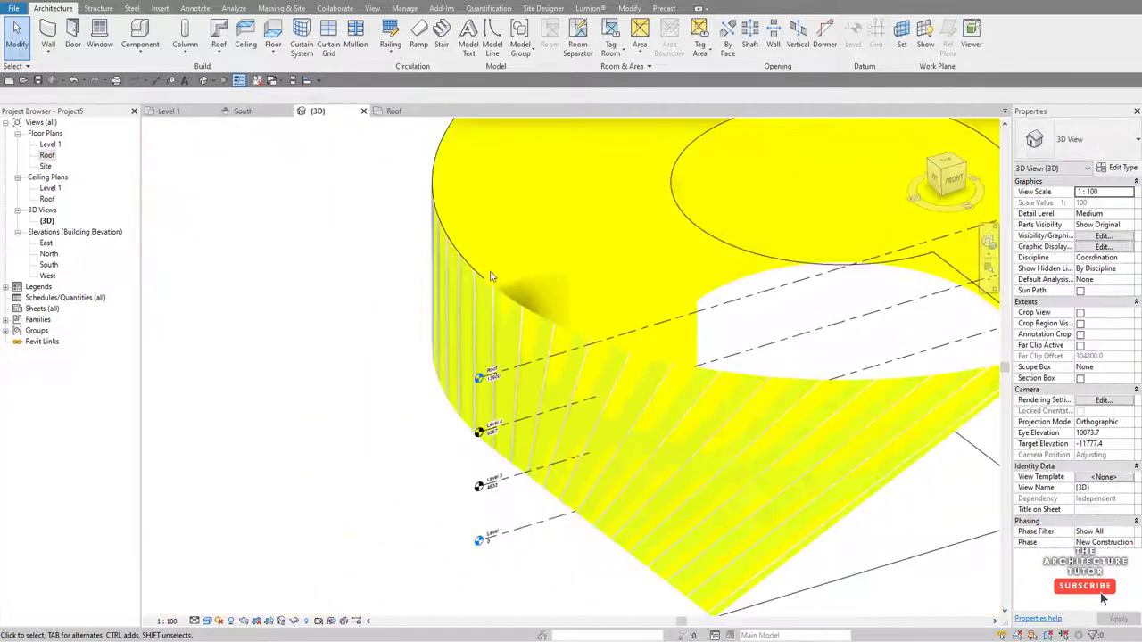
- In the Project Browser, find the Rectangular Mullion 50 x 150mm type under Curtain Wall Mullions
scroll(818, 312, up, 3)
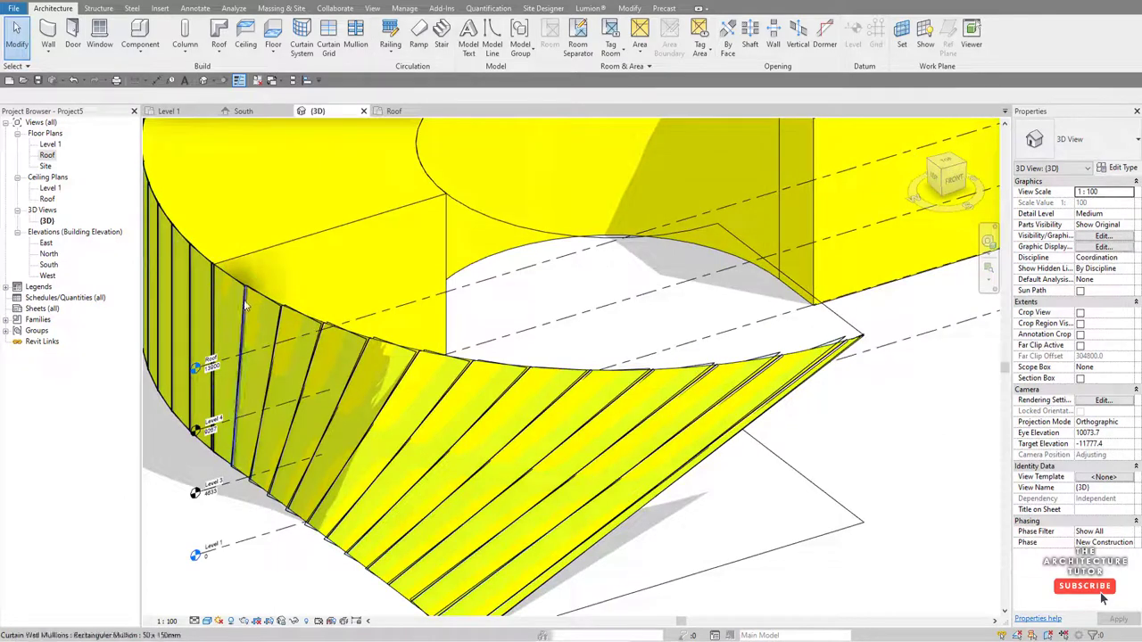
click(7, 320)
scroll(77, 351, down, 5)
scroll(99, 356, up, 5)
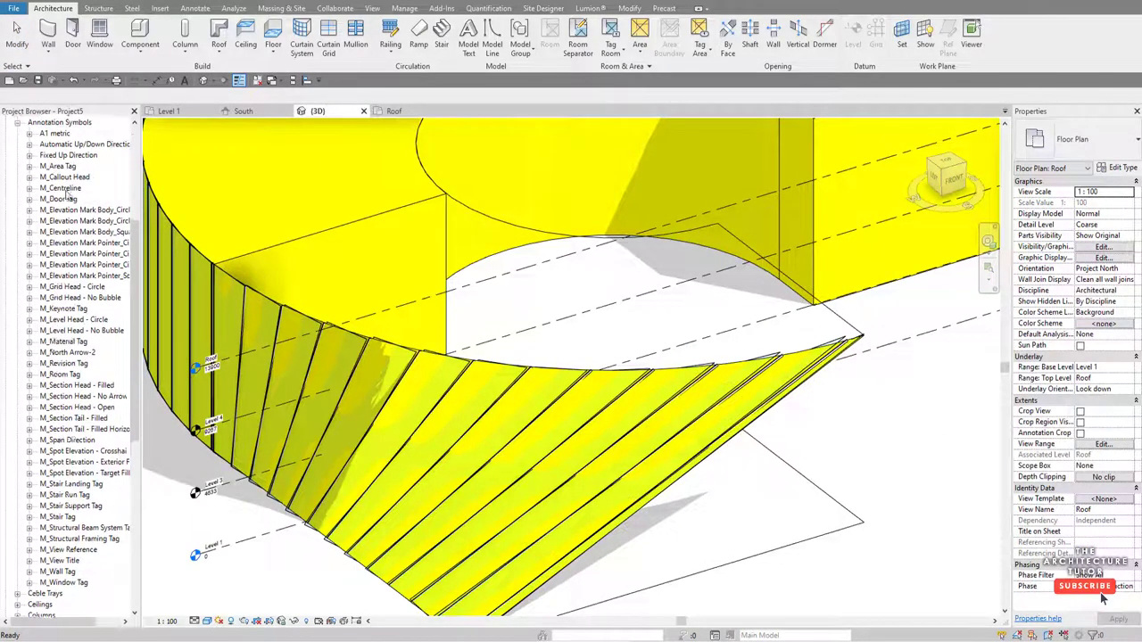
click(18, 189)
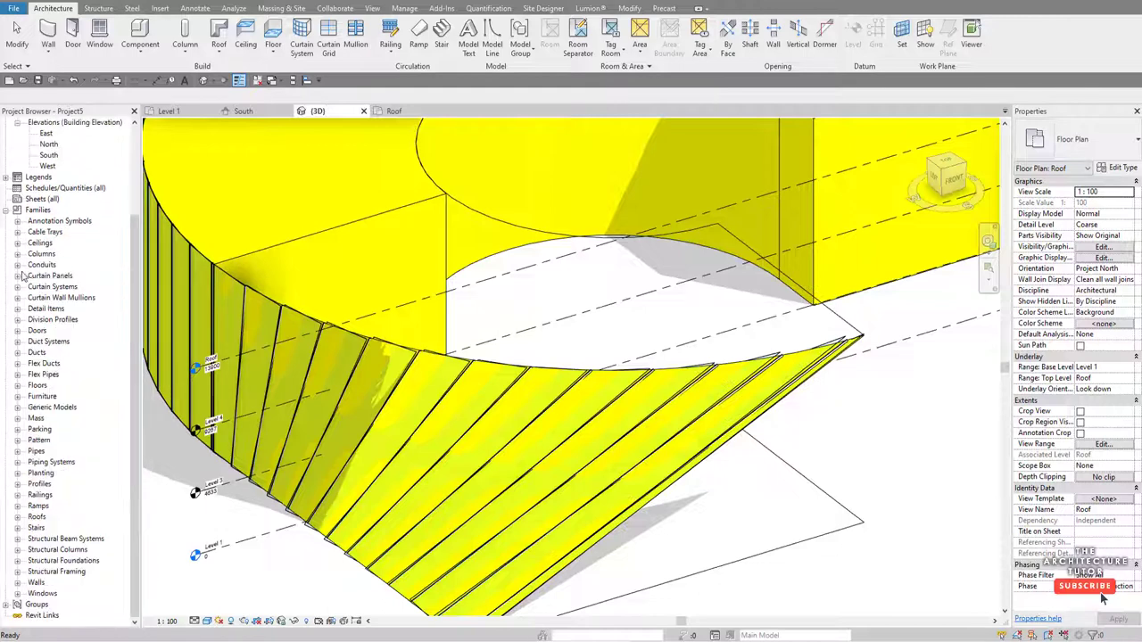
click(18, 299)
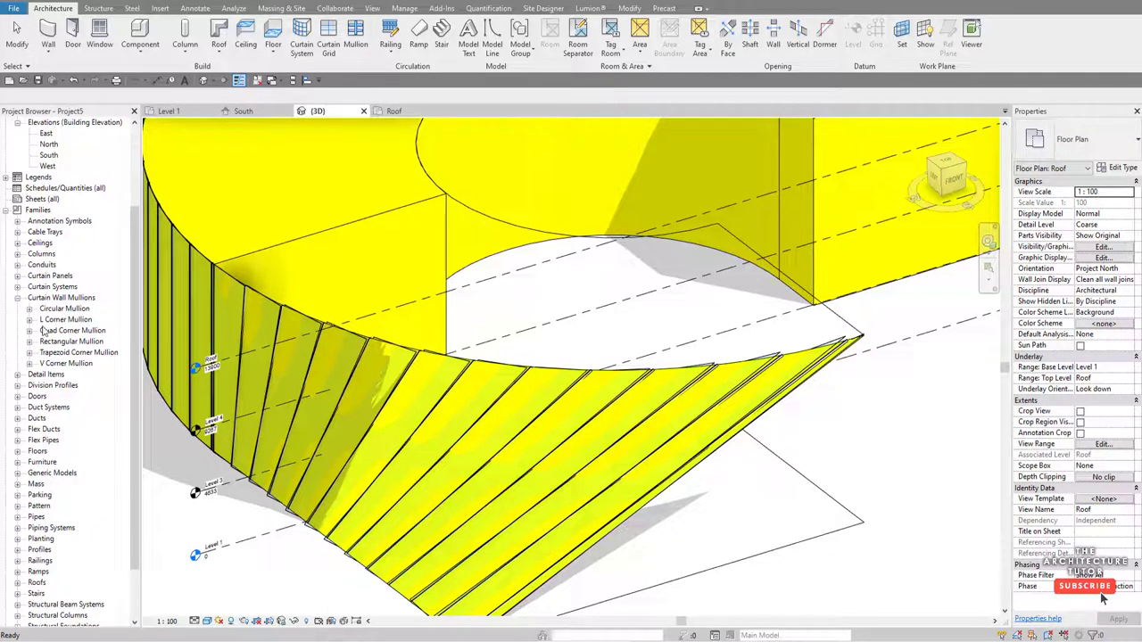
click(30, 341)
click(75, 364)
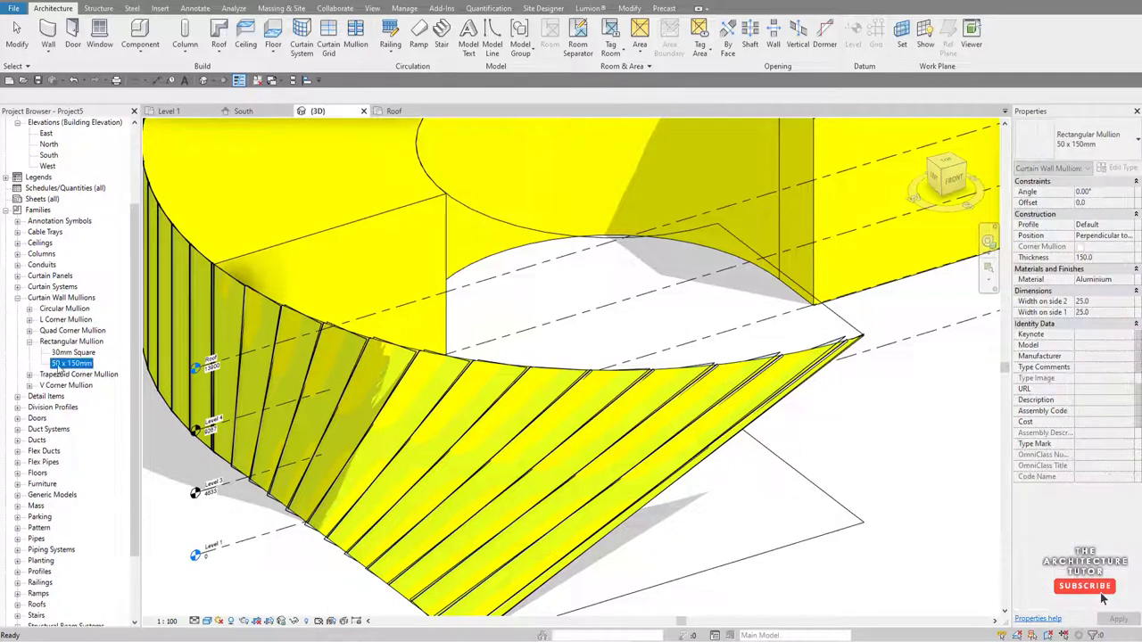
- Duplicate it as 'Facade Mullion Big' and open that type's properties
right_click(77, 366)
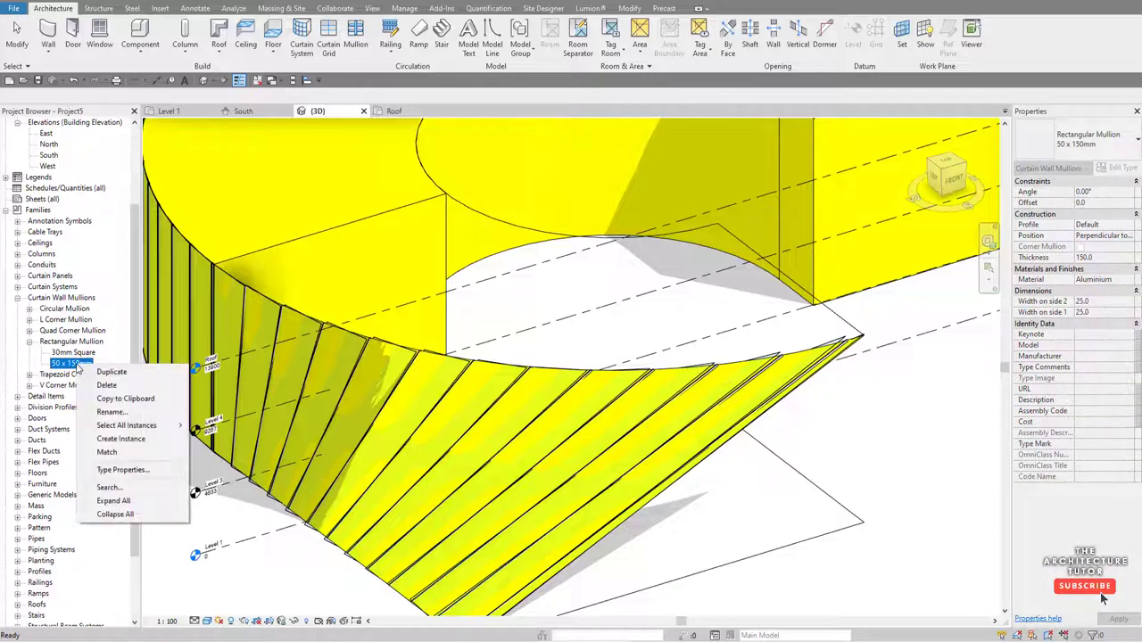
click(109, 373)
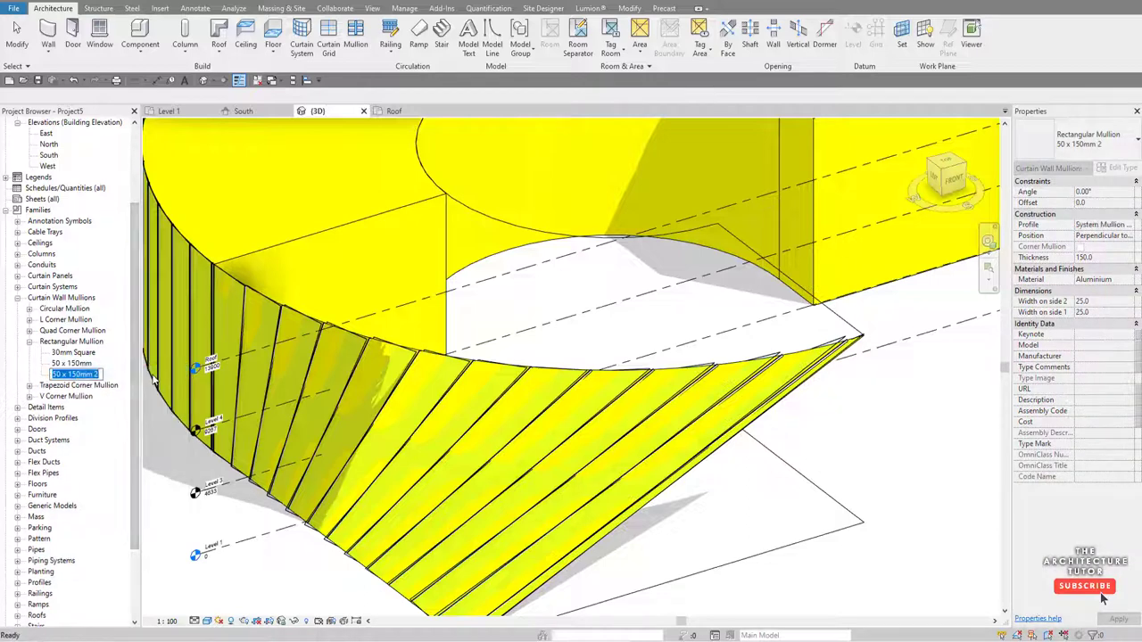
text(Facade Mullion Big)
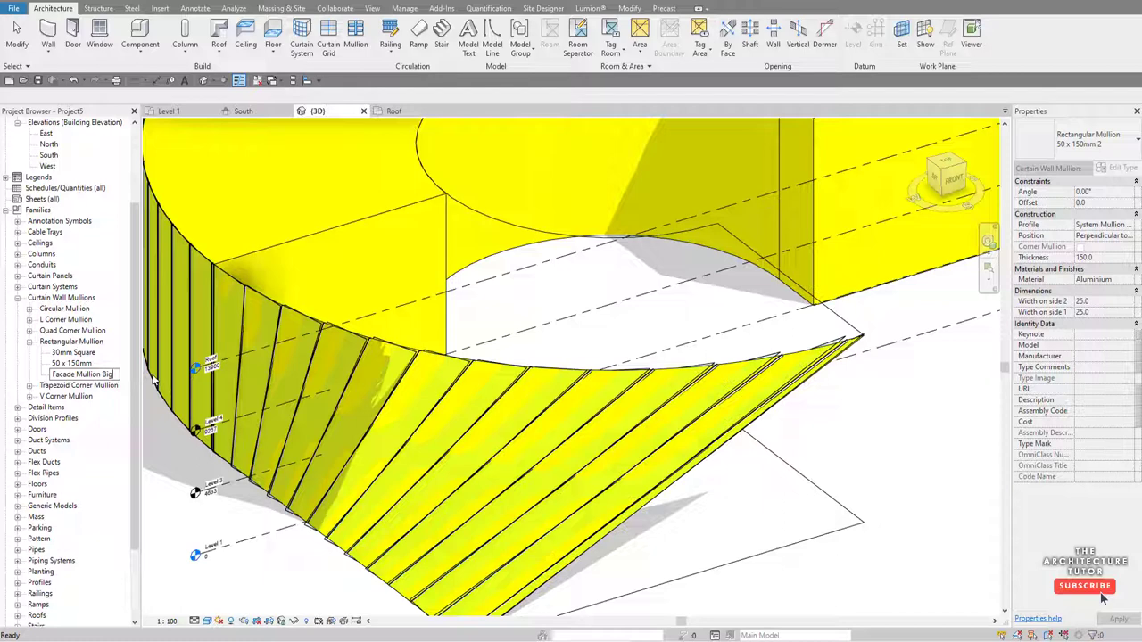
key(Return)
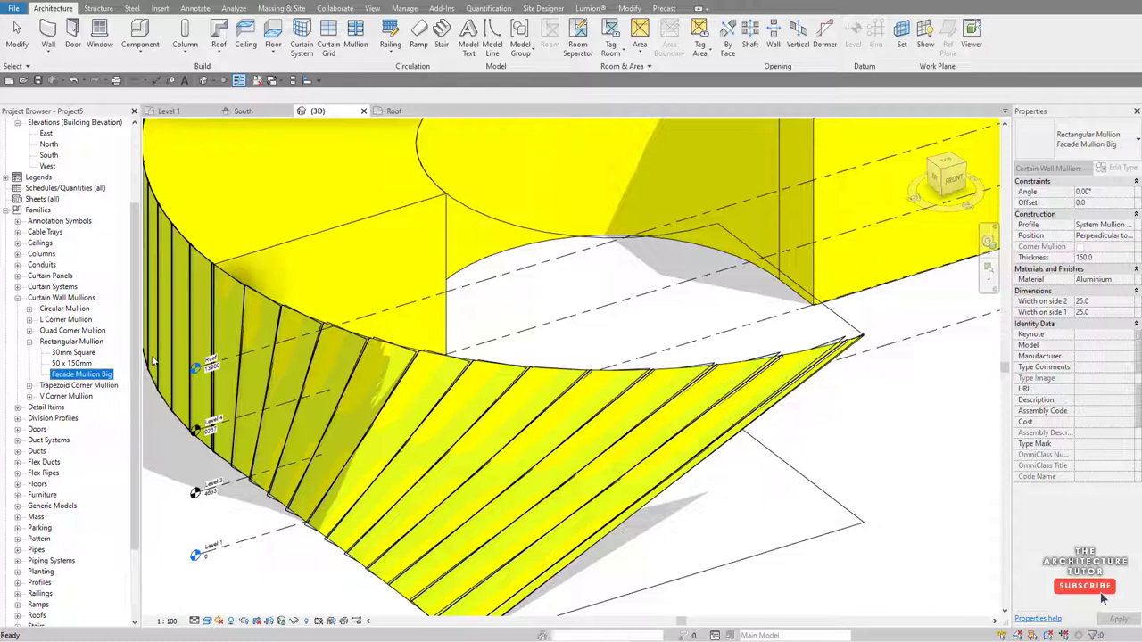
right_click(97, 376)
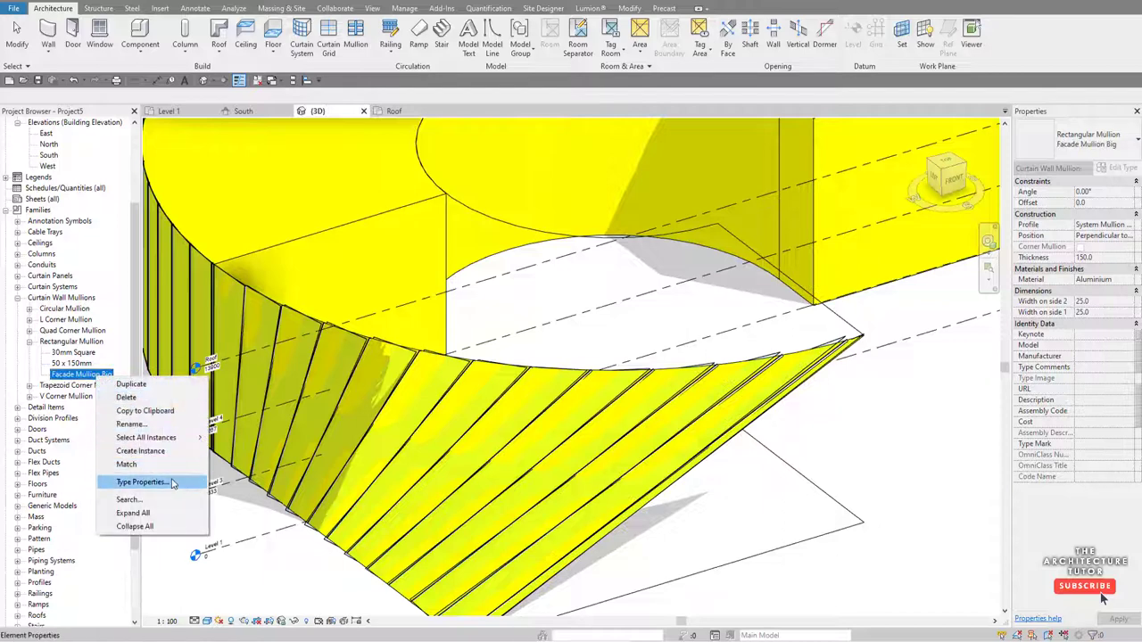
click(172, 482)
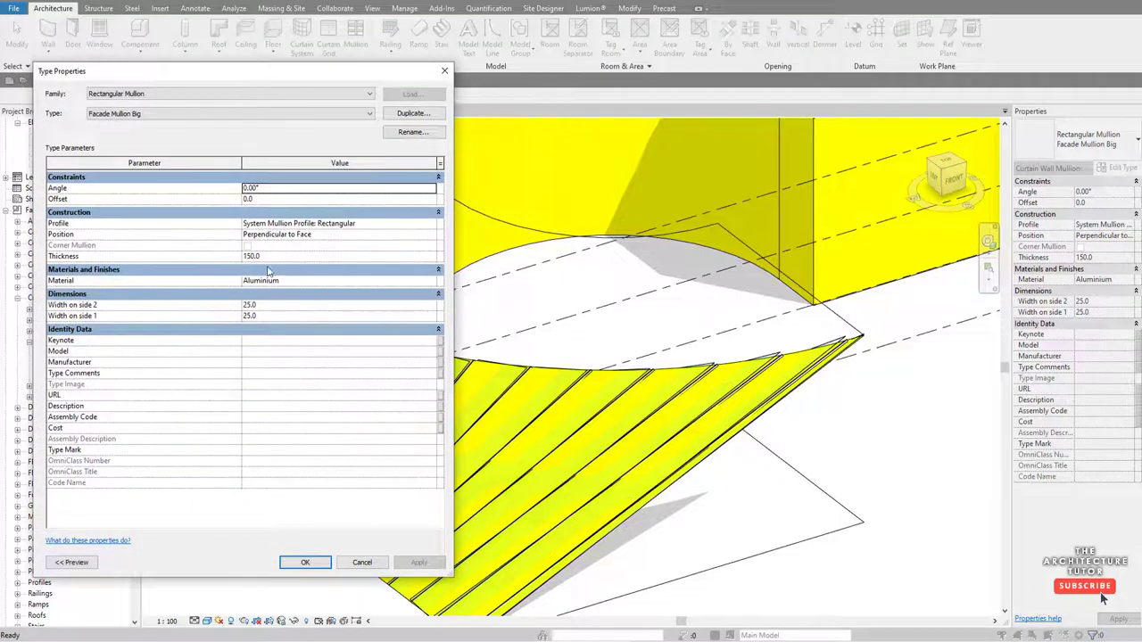
- Set Thickness to 3.2m (3200) and Width on side 1 and side 2 to 400
click(262, 258)
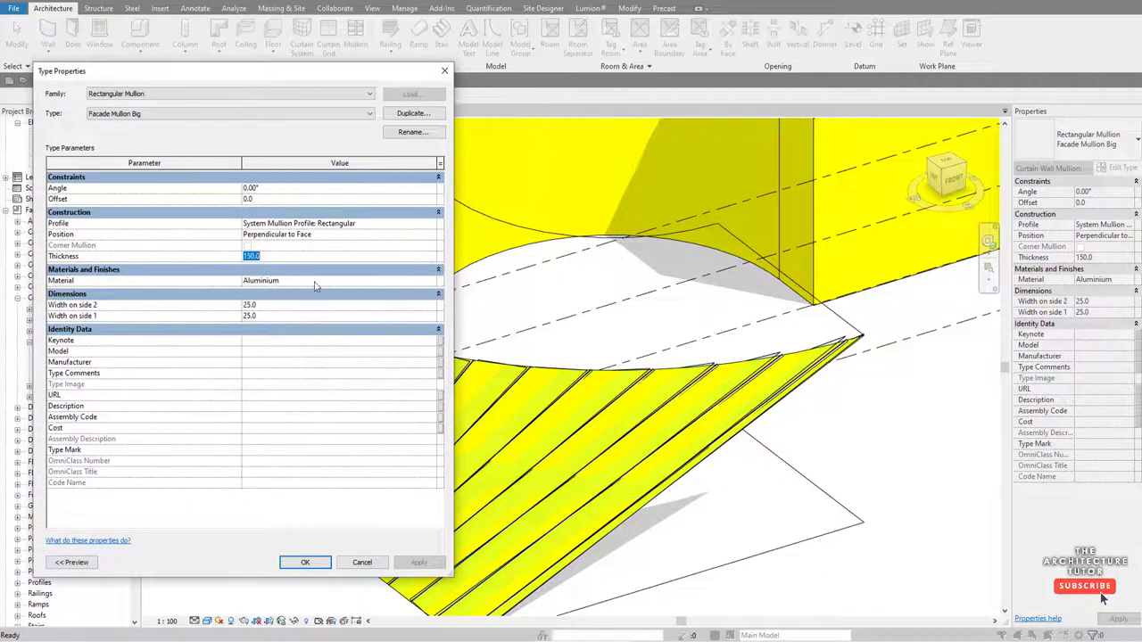
text(3.2m)
key(Tab)
key(Tab)
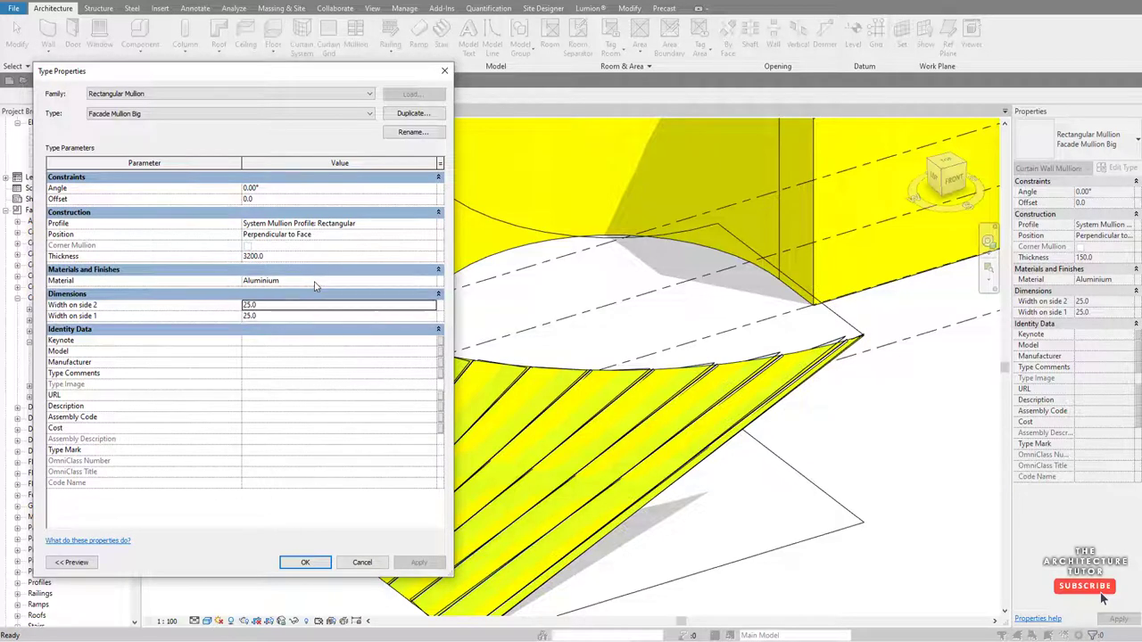
text(50)
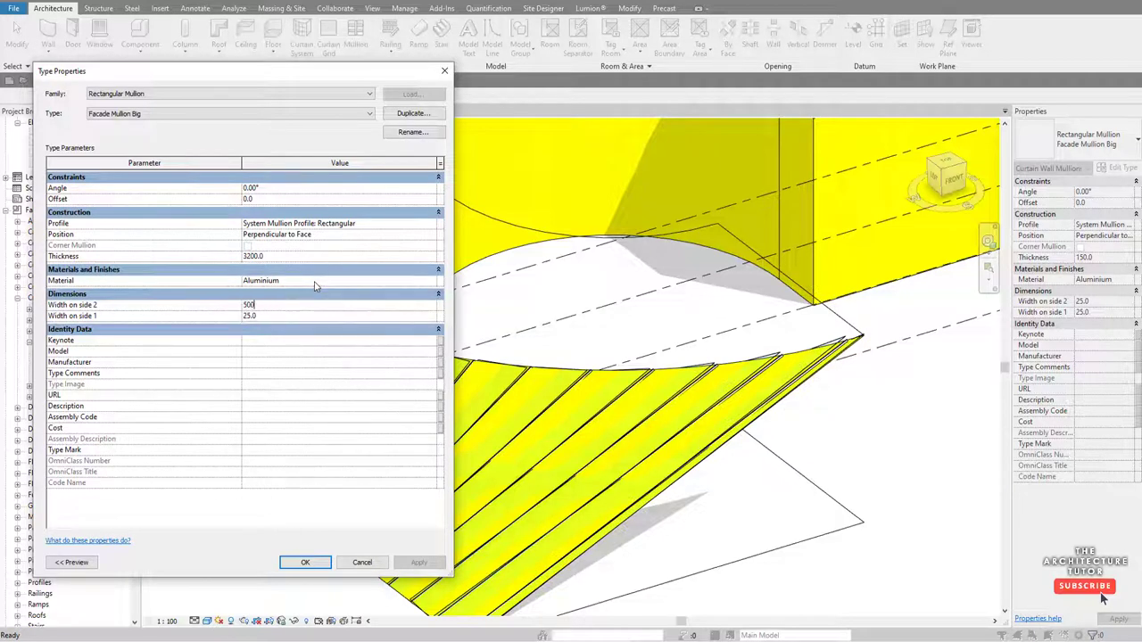
text(400)
key(Tab)
text(400)
key(Tab)
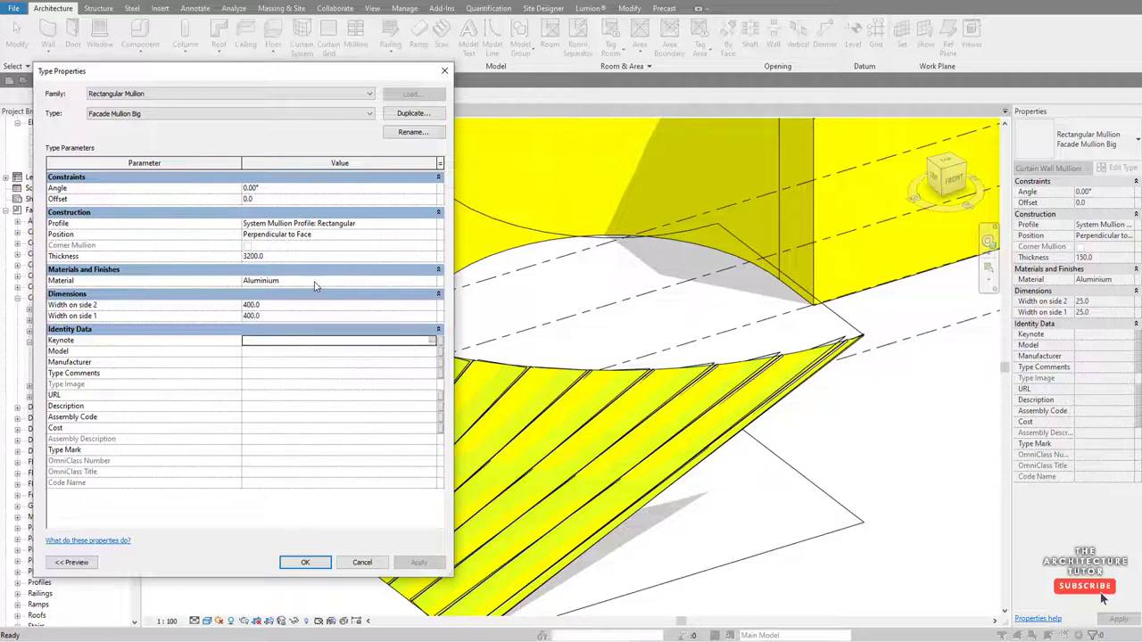
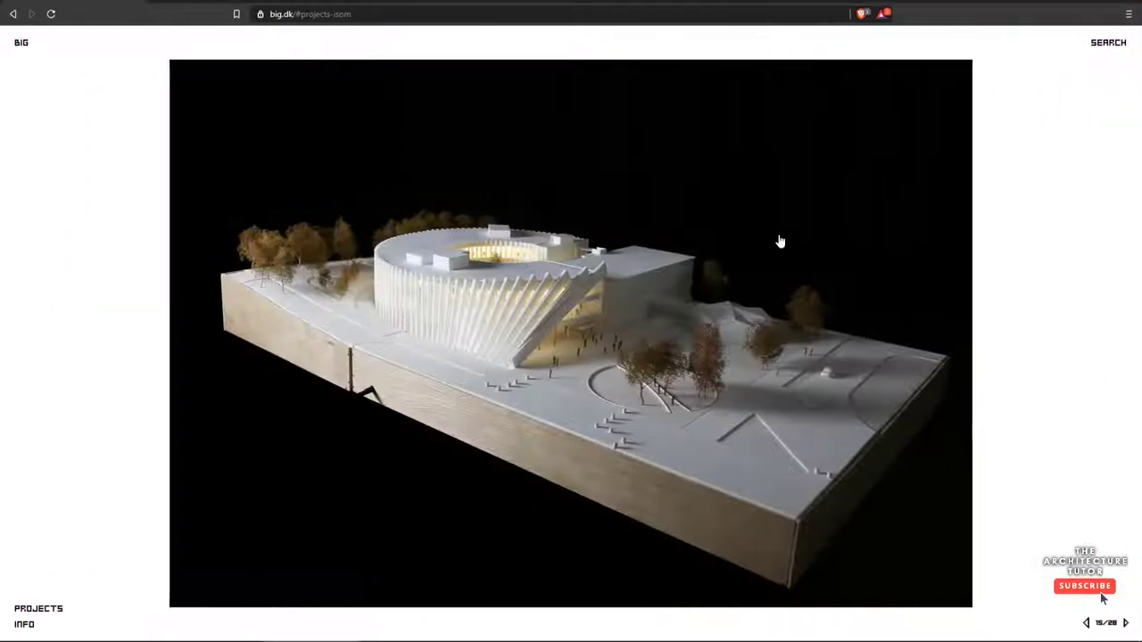
- Page forward through the big.dk project images, info slide and building photos
click(887, 377)
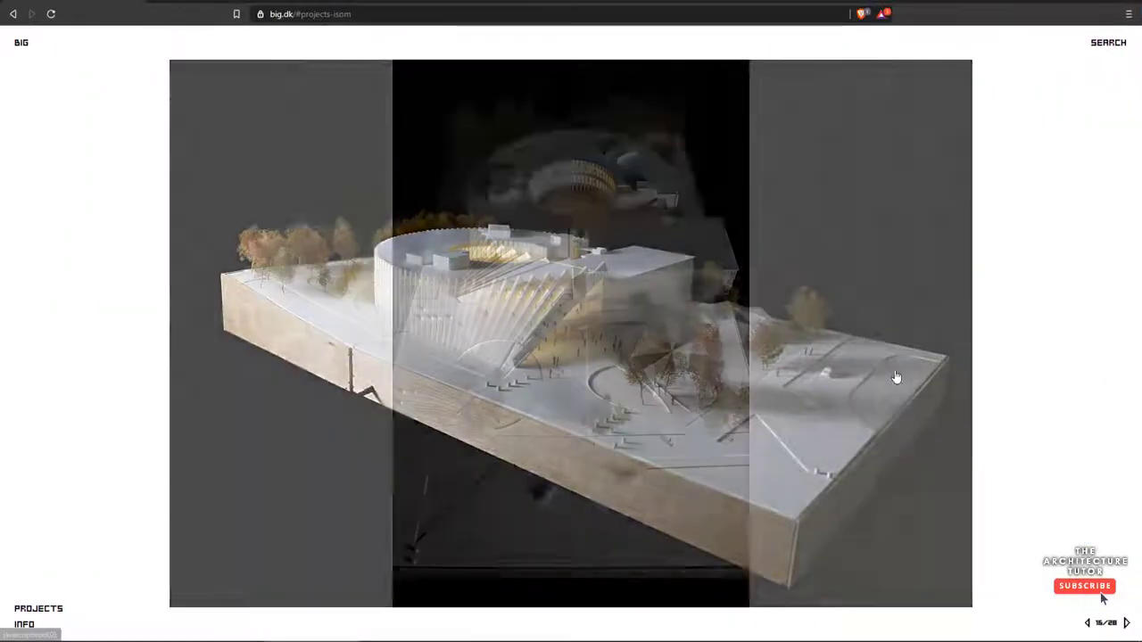
click(928, 371)
click(940, 363)
click(943, 362)
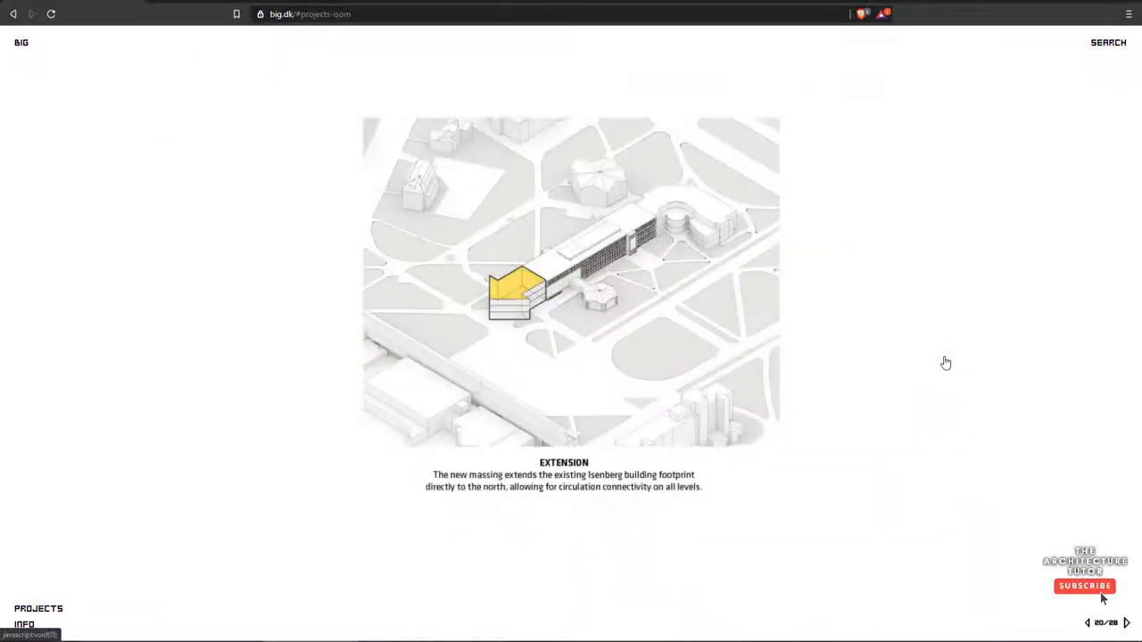
click(949, 361)
click(954, 361)
click(958, 360)
click(958, 360)
click(958, 359)
click(959, 360)
click(959, 361)
click(937, 370)
click(883, 392)
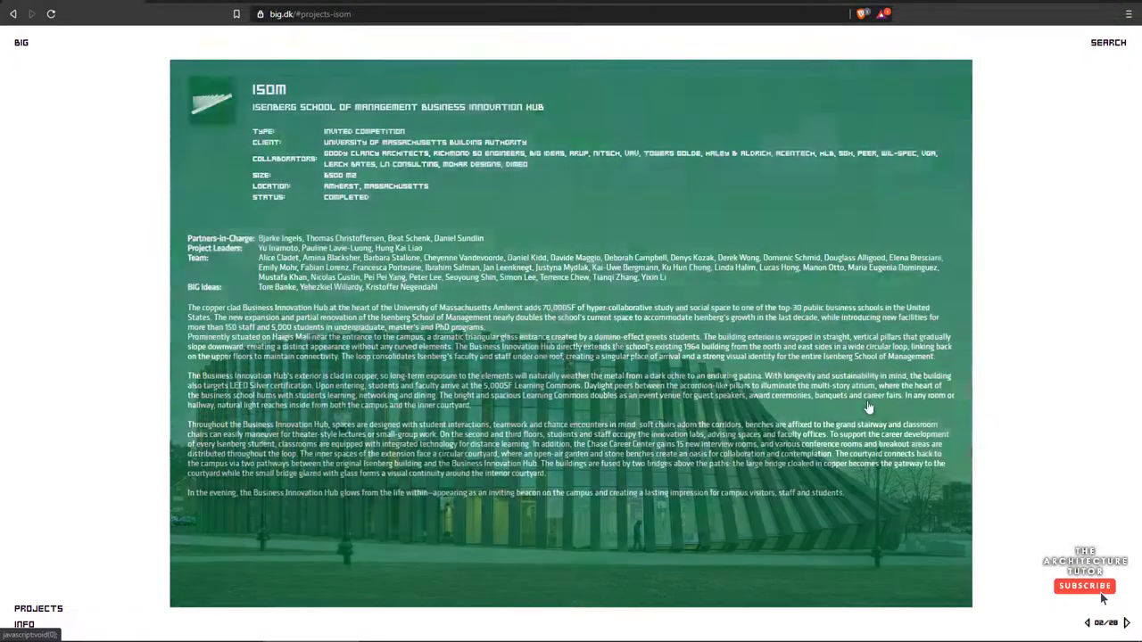
click(896, 408)
click(896, 408)
click(857, 406)
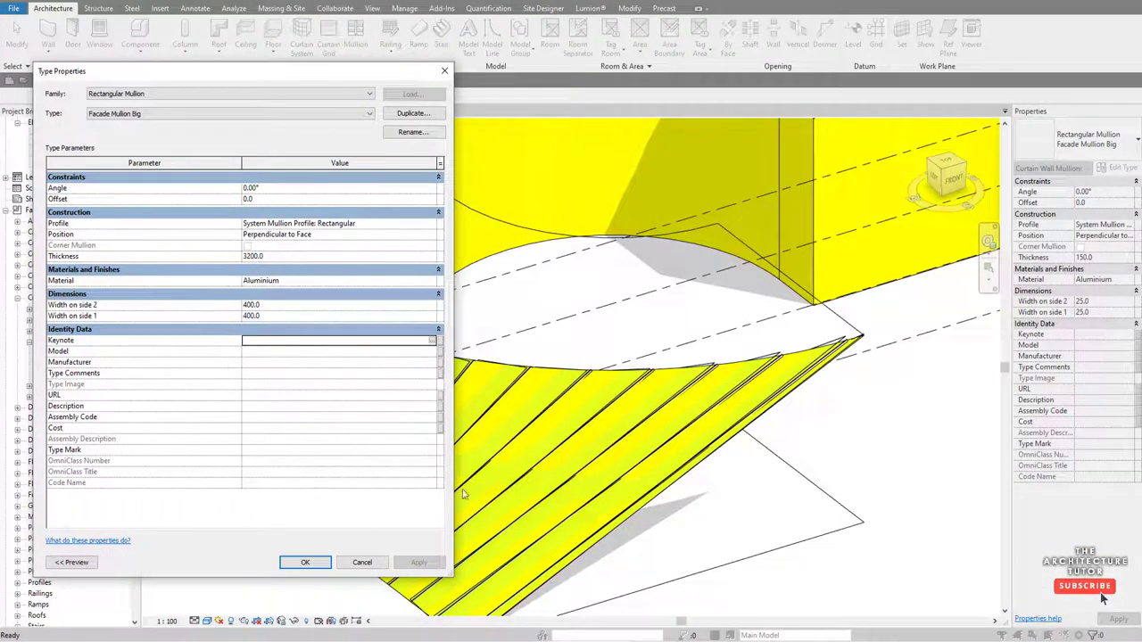
- Set the curtain system's Grid 1 interior mullions to the 400 mm Facade Mullion Big
click(305, 562)
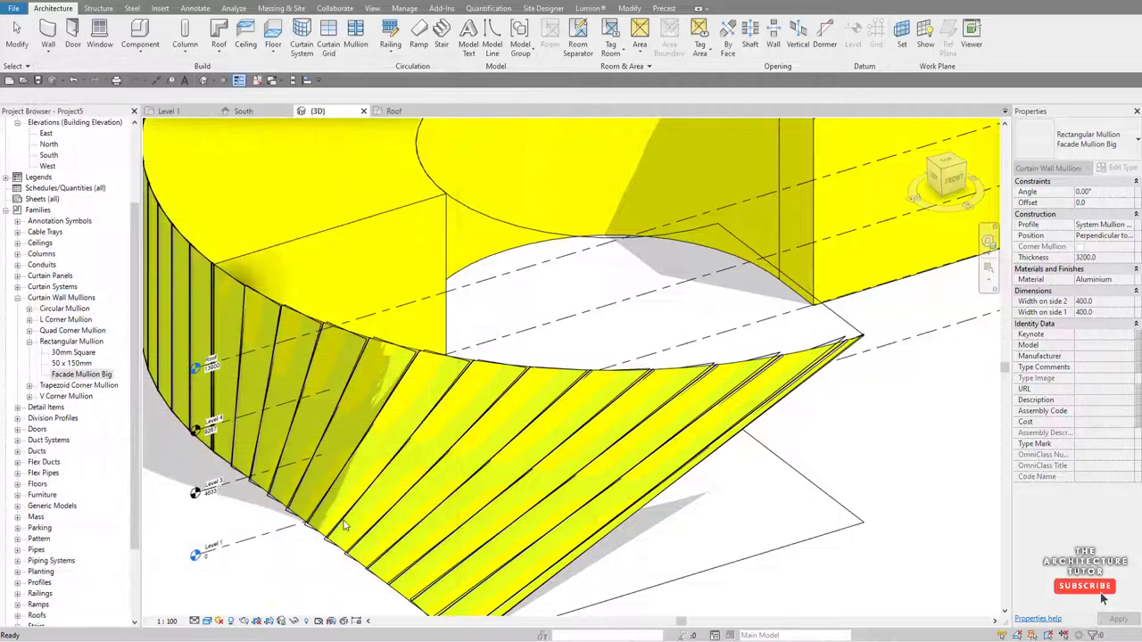
click(688, 371)
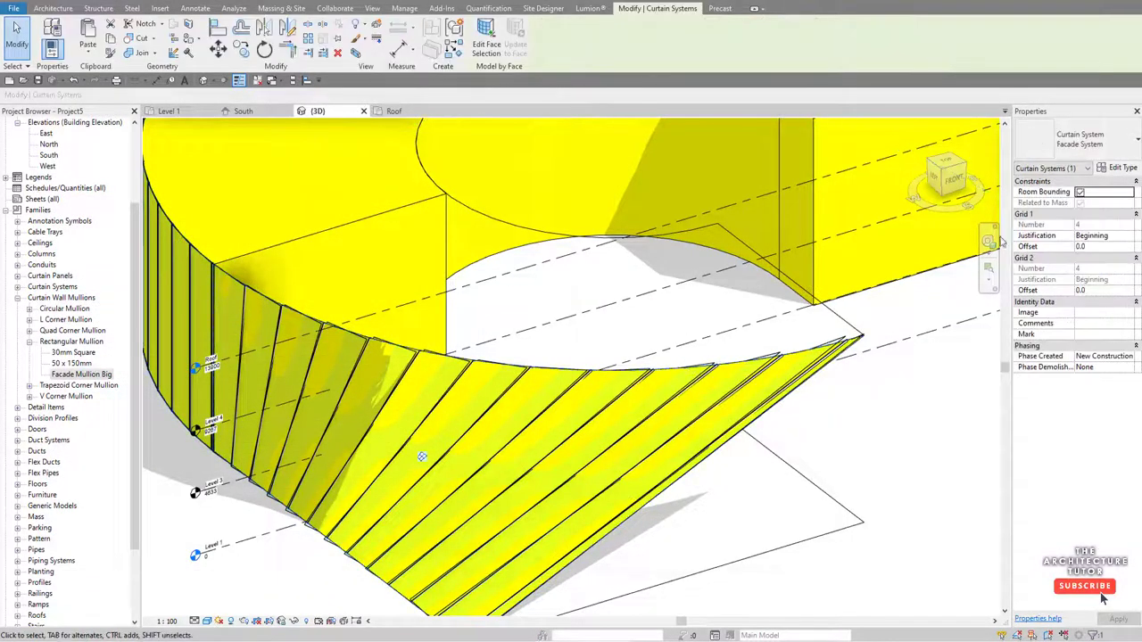
click(1120, 167)
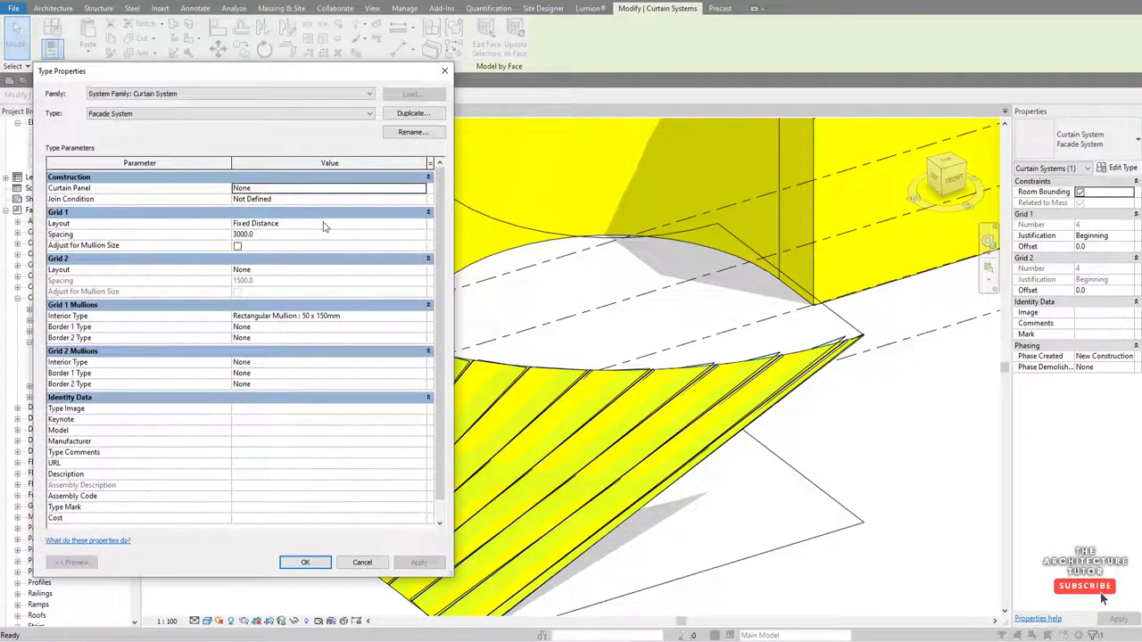
click(421, 317)
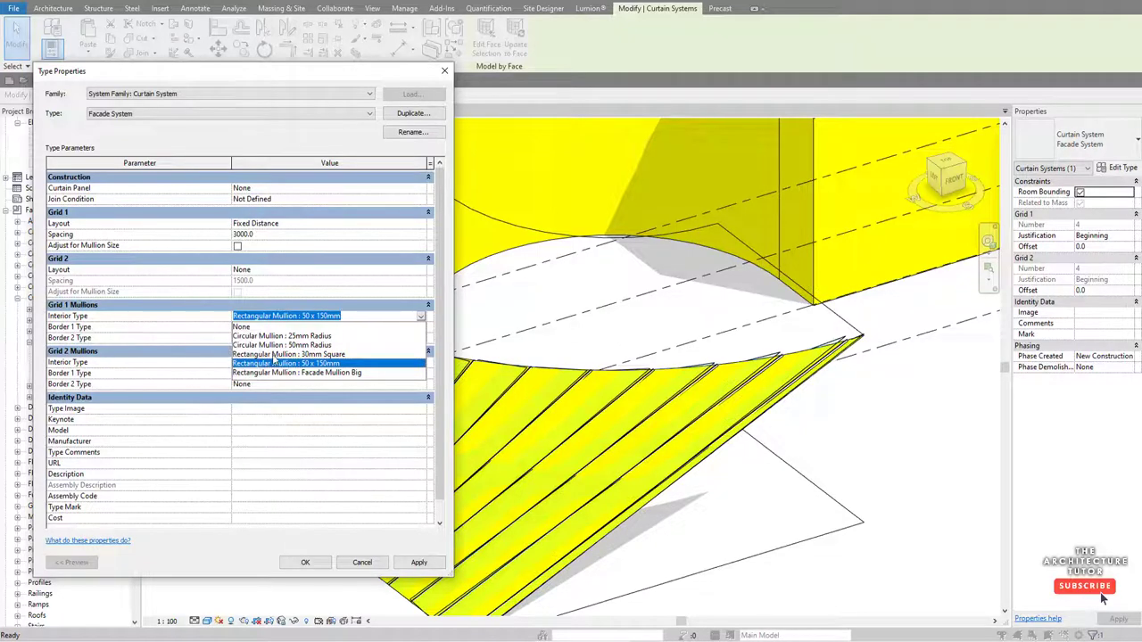
click(333, 373)
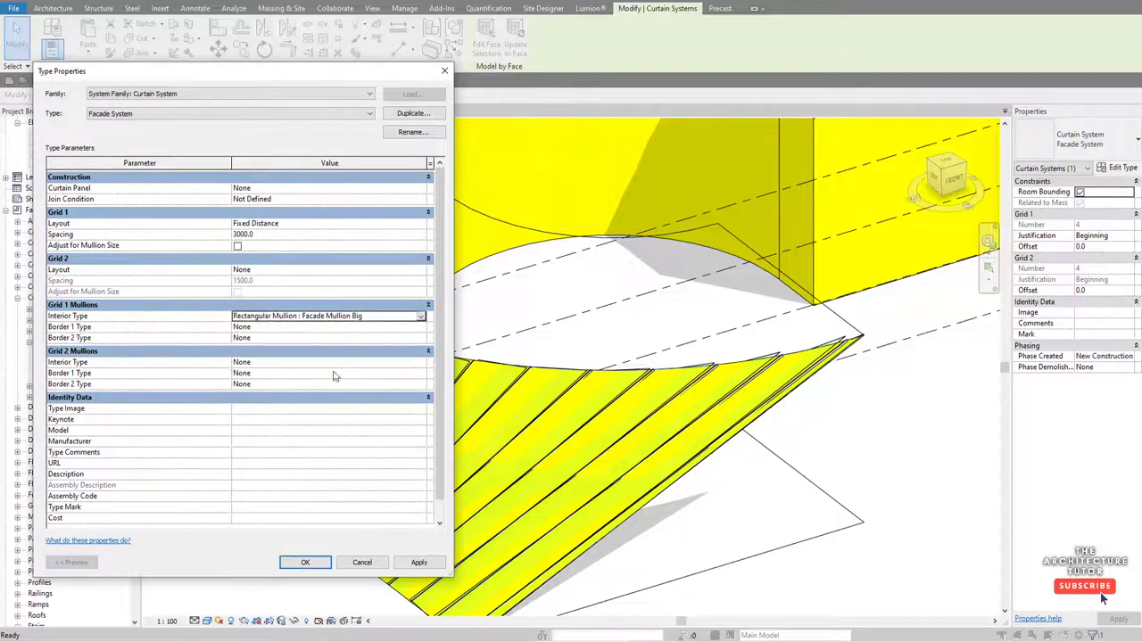
click(329, 559)
scroll(519, 485, down, 5)
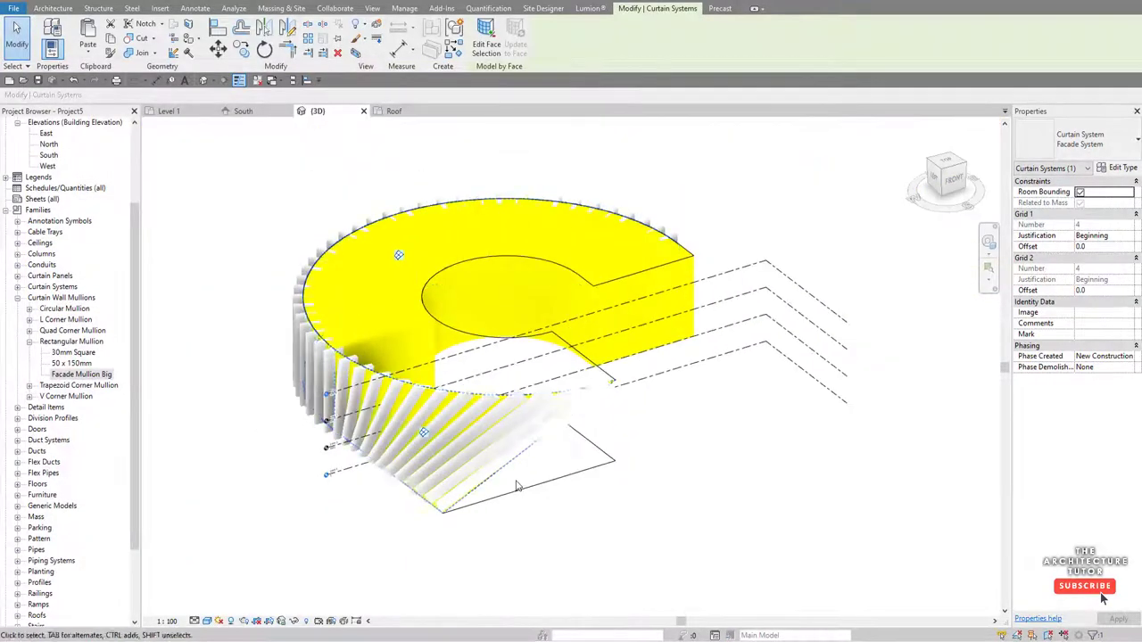
key(Escape)
scroll(558, 511, up, 2)
shift+middle_drag(559, 511, 625, 471)
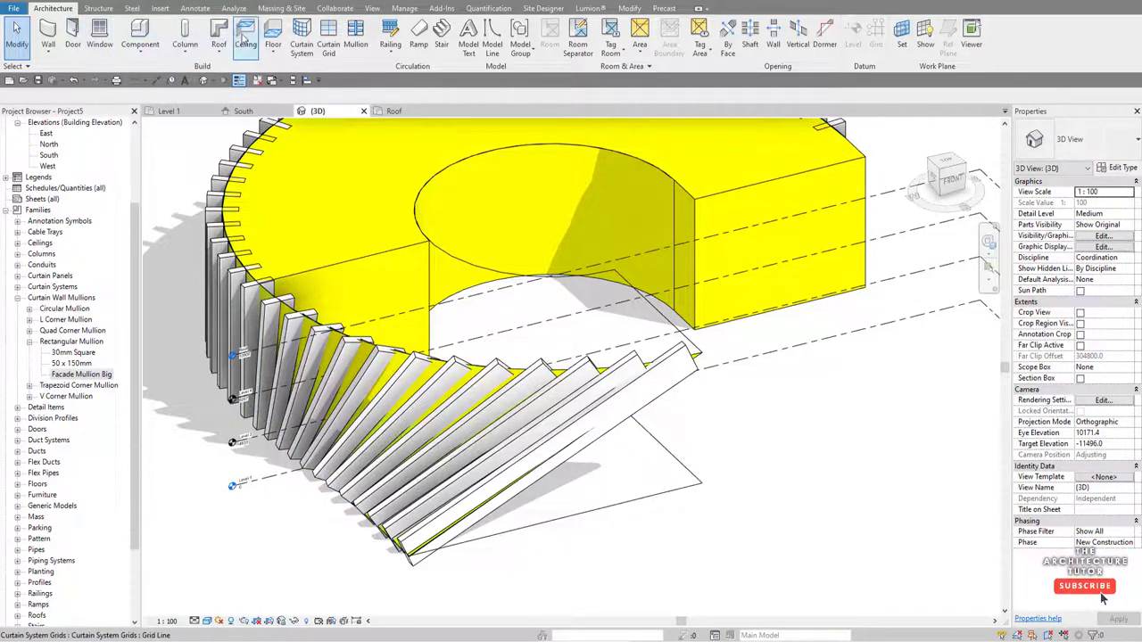
- Start a Pick Lines floor using the Generic 300mm floor type
click(273, 36)
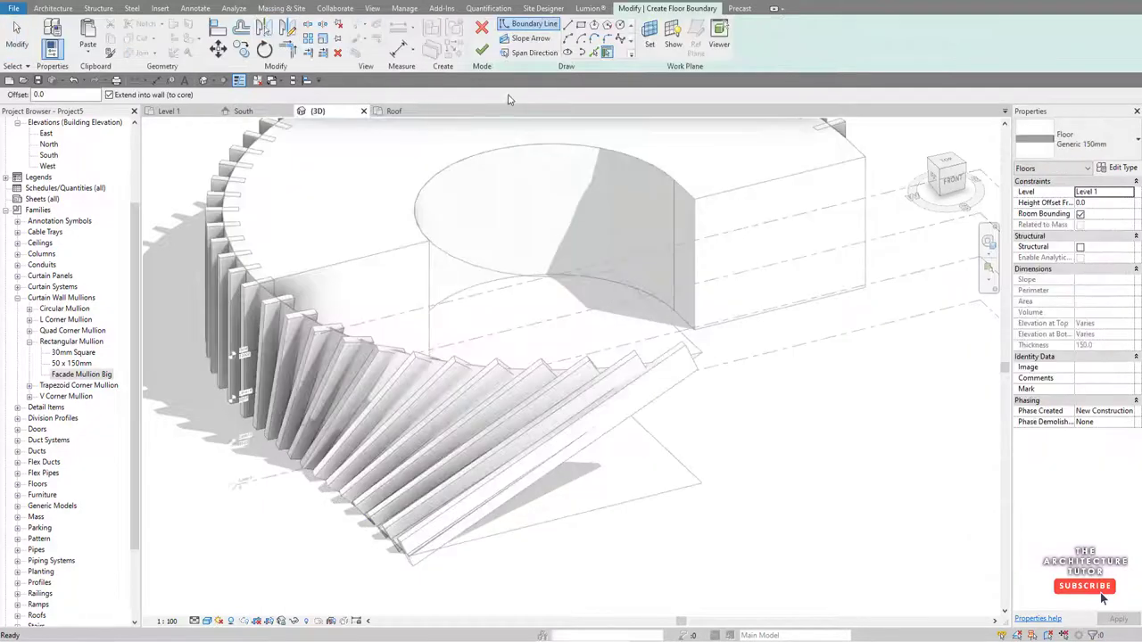
click(590, 54)
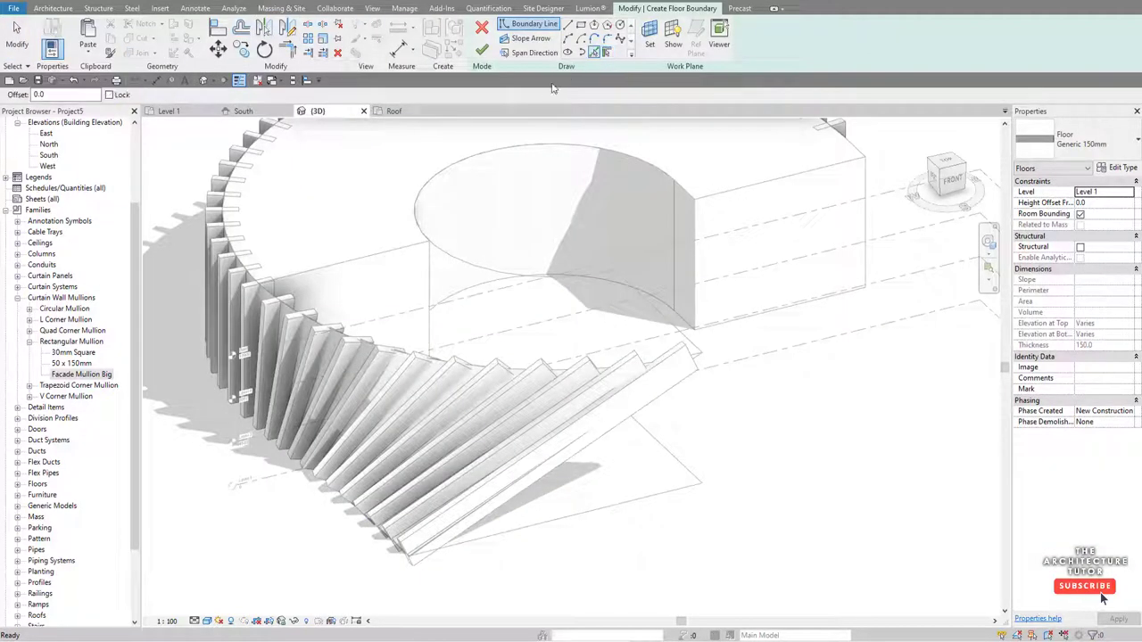
click(1075, 142)
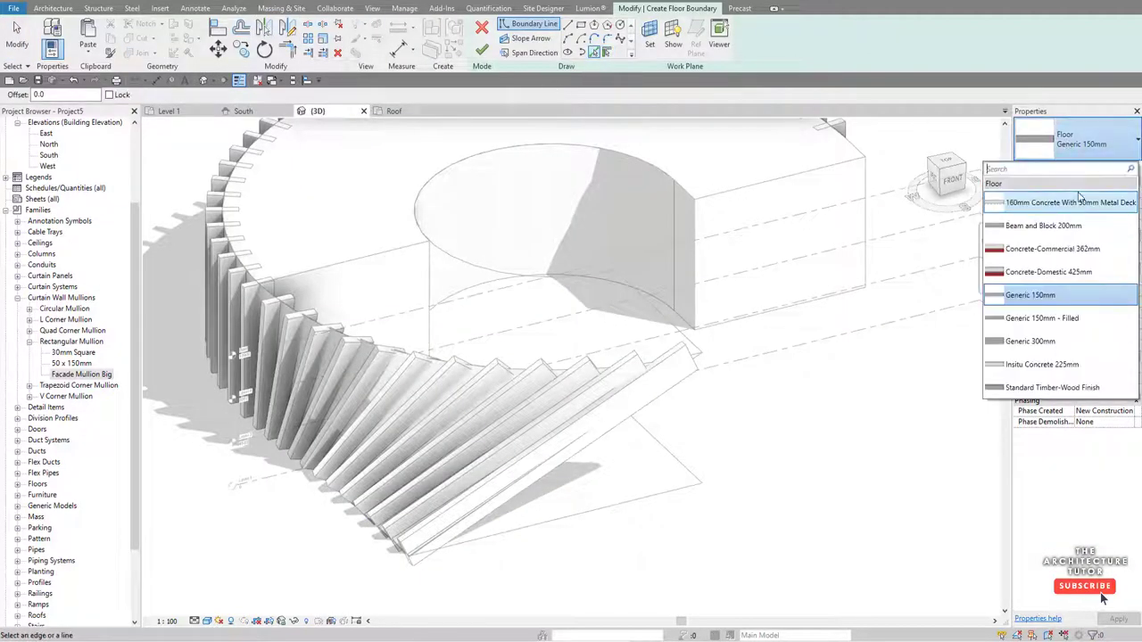
click(1053, 344)
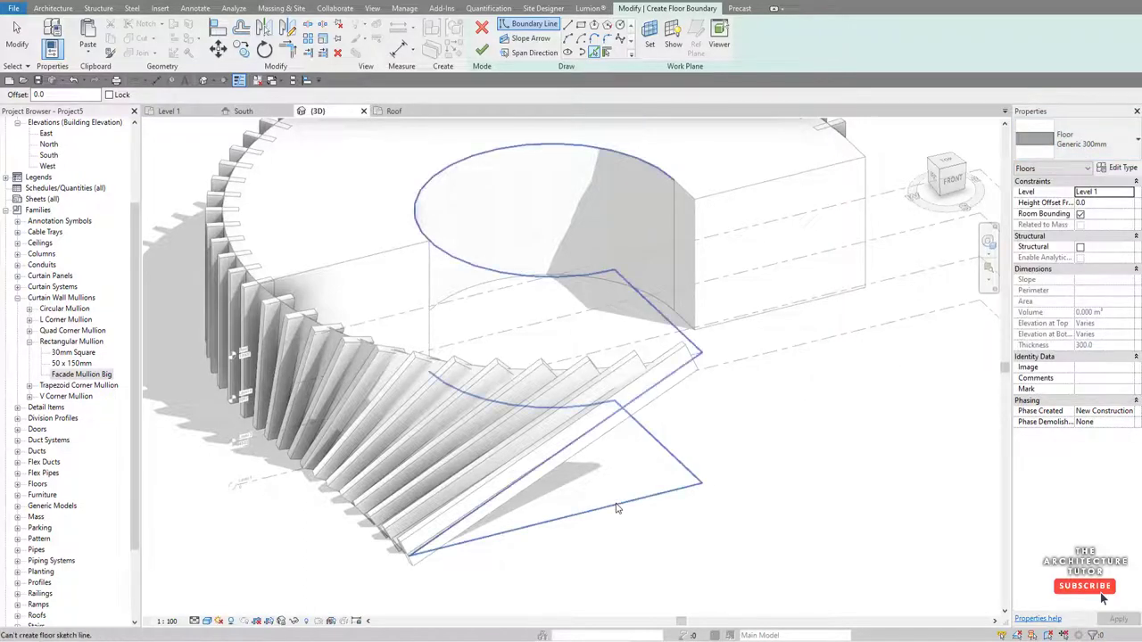
- Pick the outer curved facade, bottom and left edges, and the courtyard arc as the boundary
key(Tab)
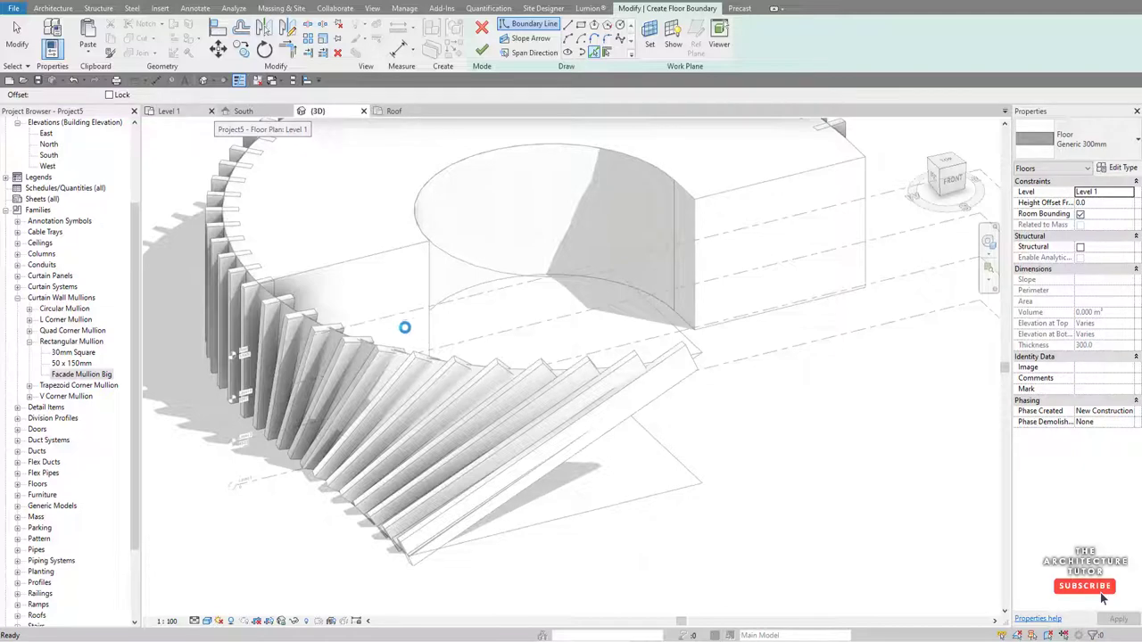
click(745, 224)
click(558, 490)
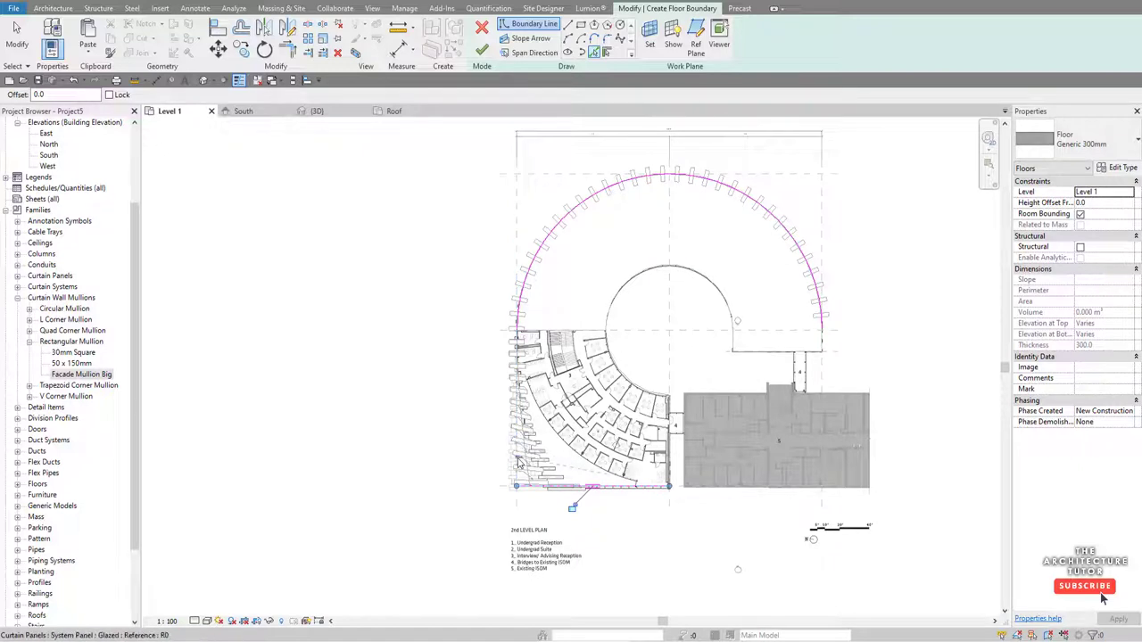
click(516, 401)
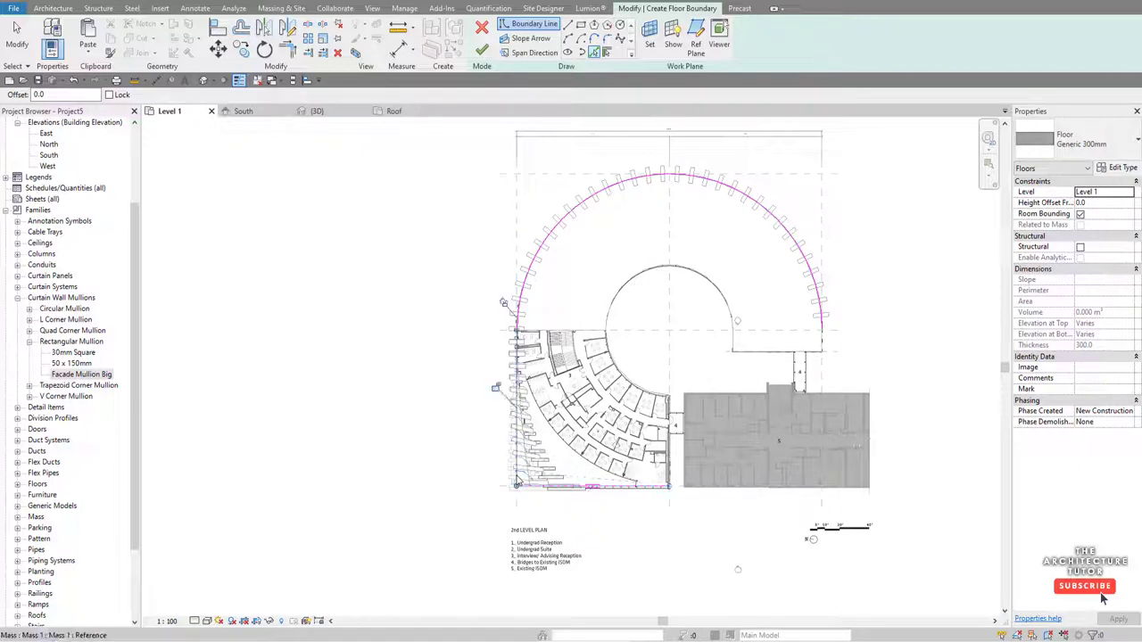
click(620, 287)
scroll(732, 353, up, 3)
- Add the short end, horizontal and right wall edges, then finish the Level 1 floor
click(733, 337)
click(755, 358)
click(888, 340)
click(622, 482)
scroll(645, 370, down, 2)
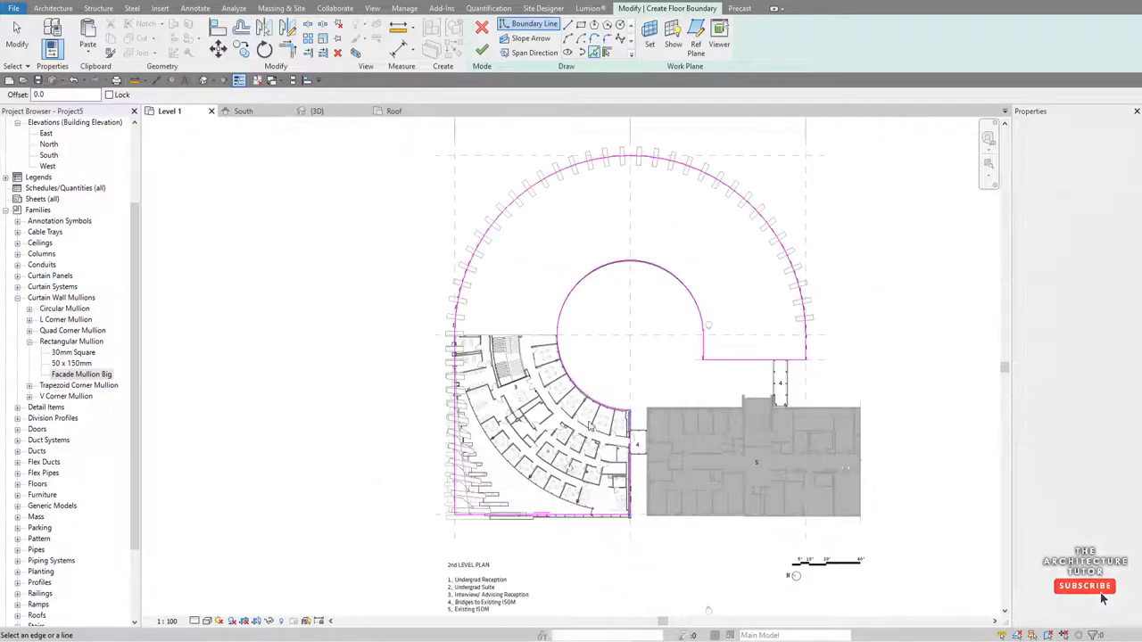
key(Escape)
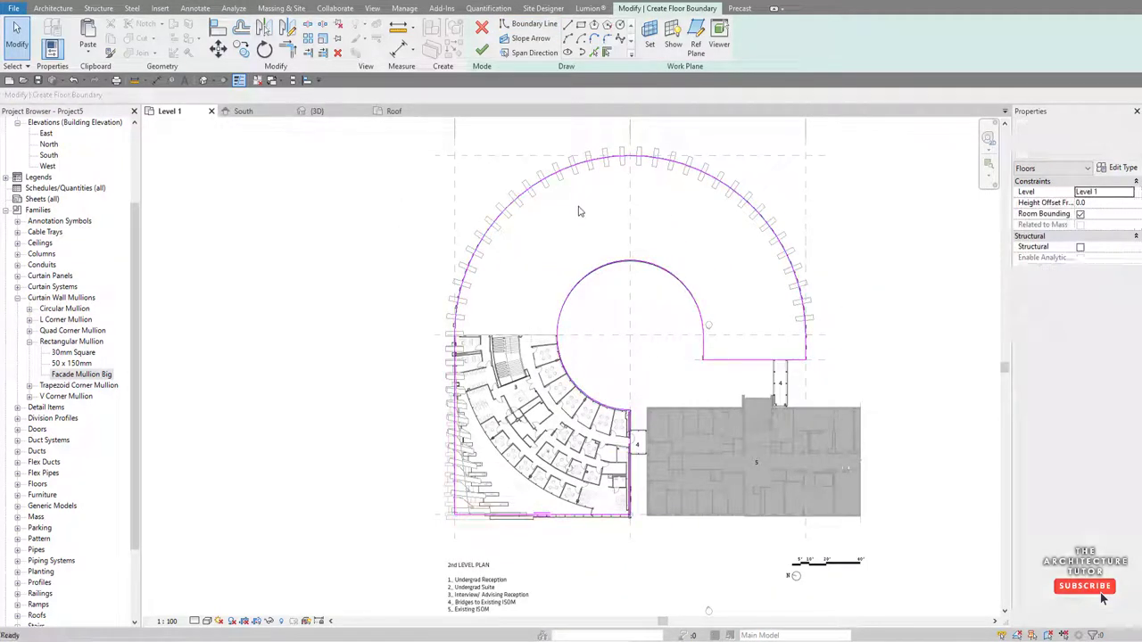
click(482, 50)
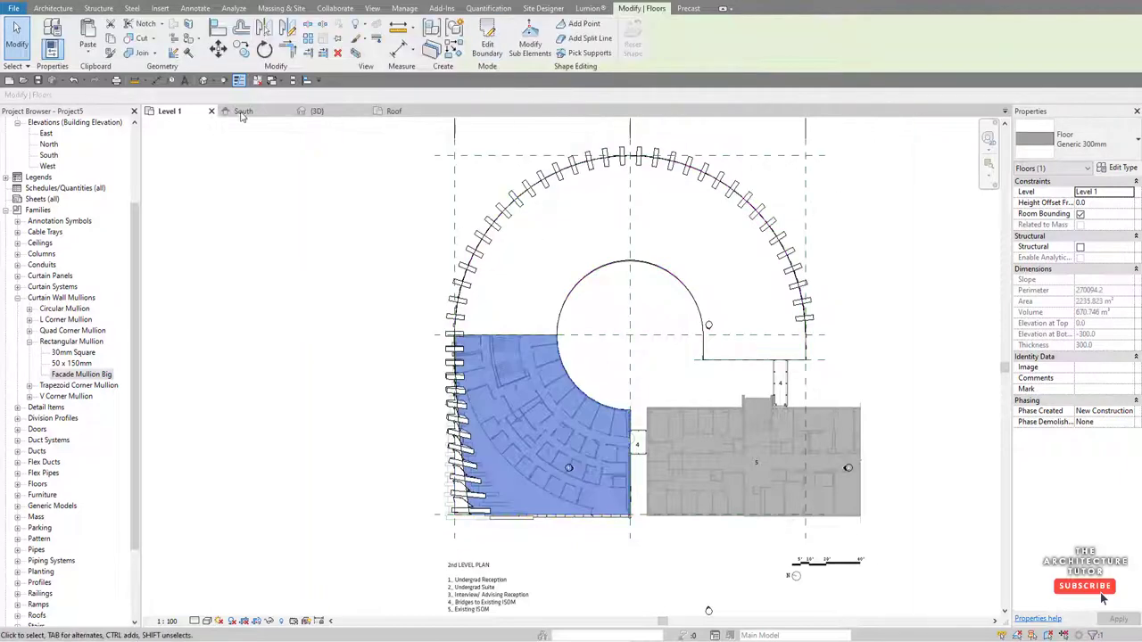
- In the {3D} view, set Show Mass by View Settings and select the Level 1 floor
click(318, 112)
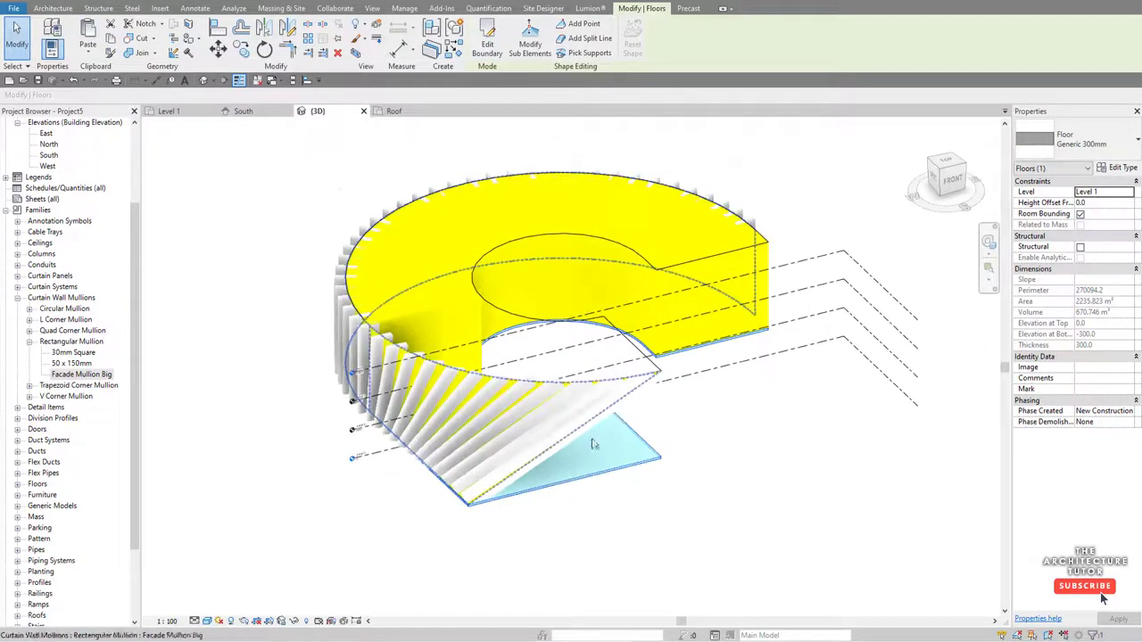
shift+middle_drag(594, 444, 267, 452)
shift+middle_drag(480, 334, 443, 284)
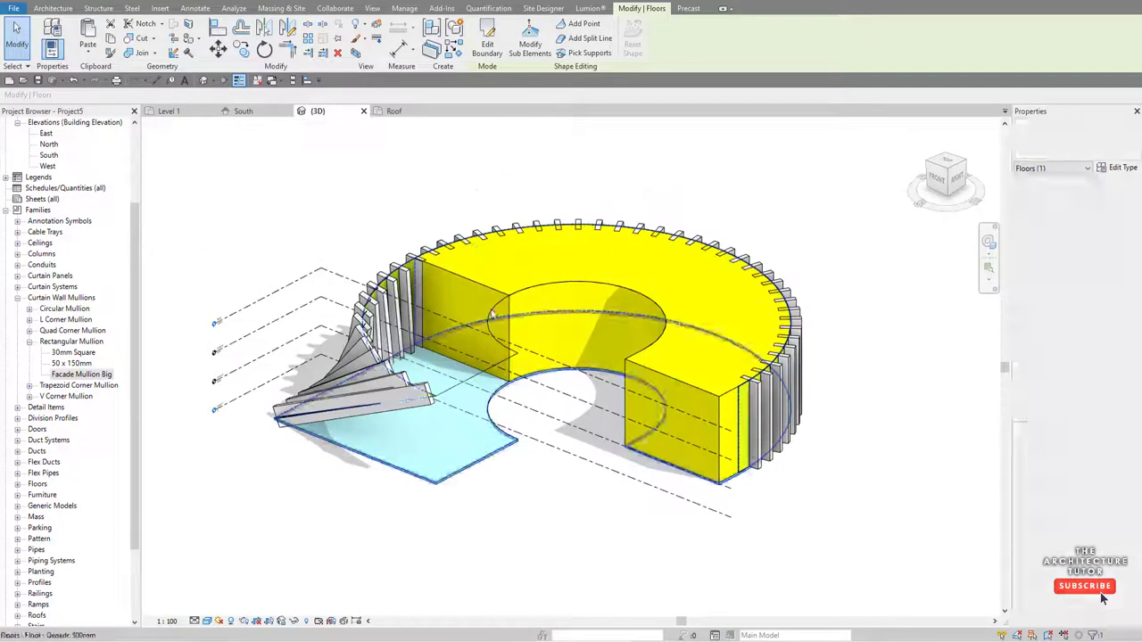
key(Escape)
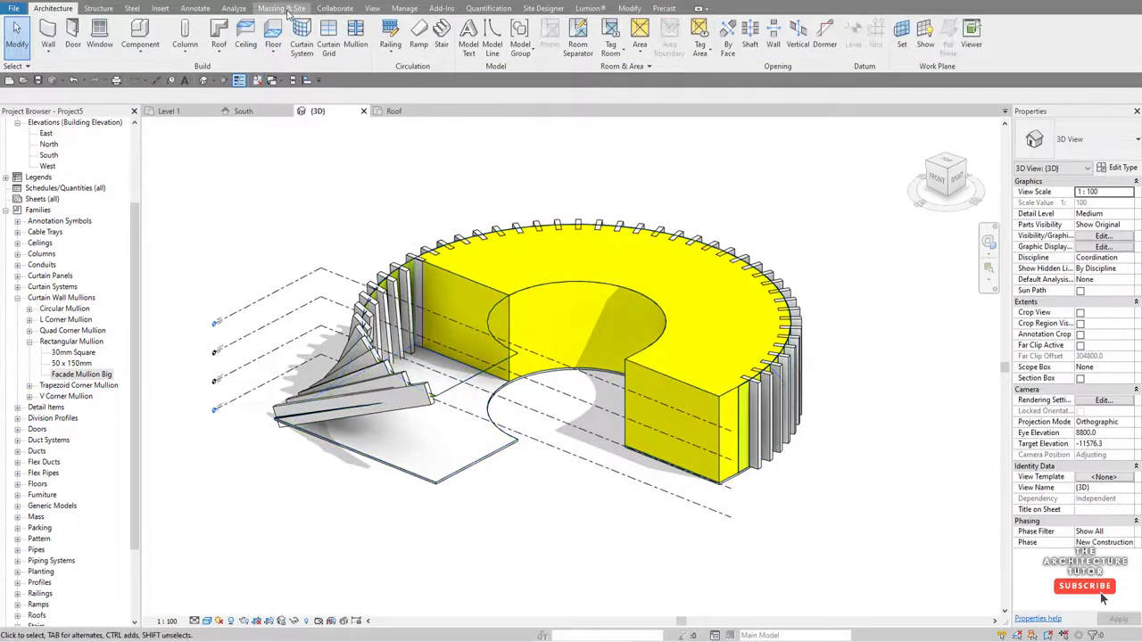
click(287, 10)
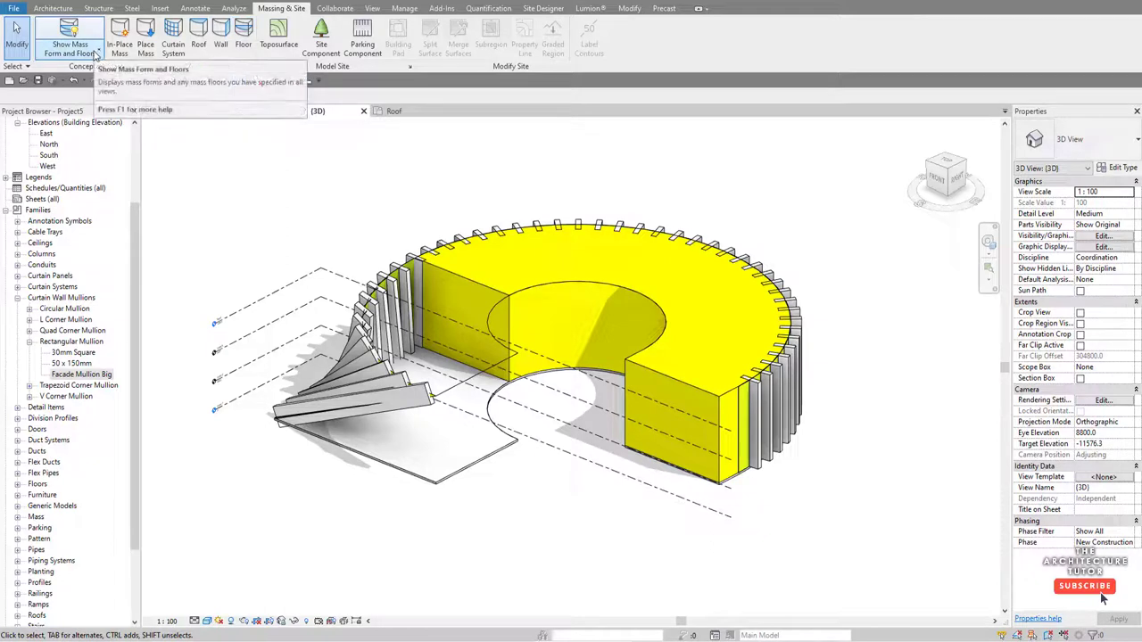
click(96, 56)
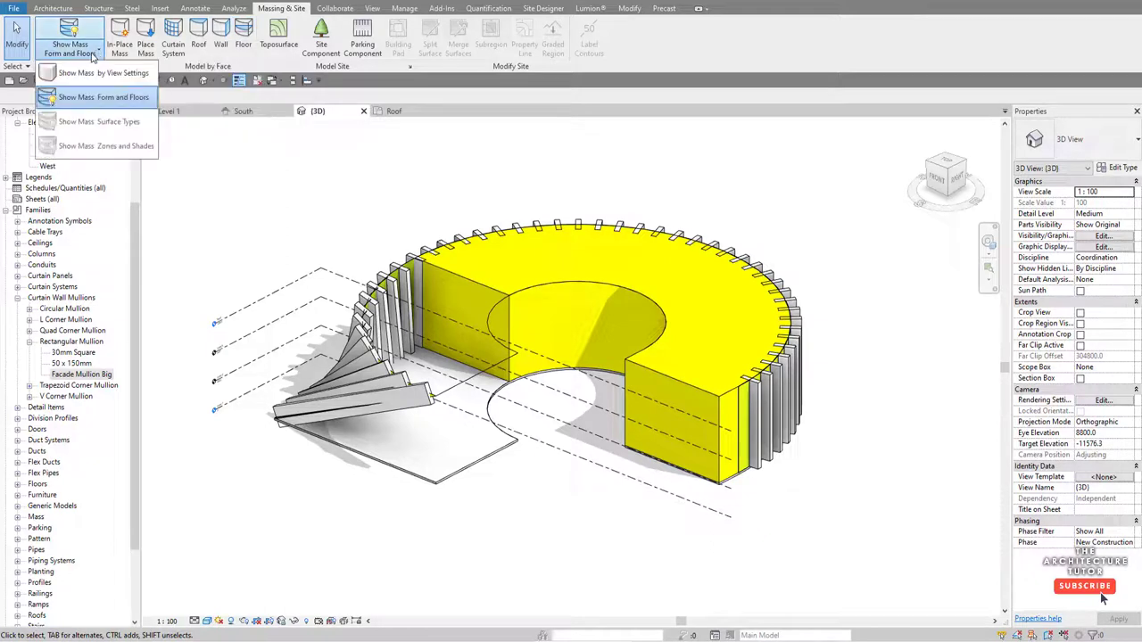
click(89, 73)
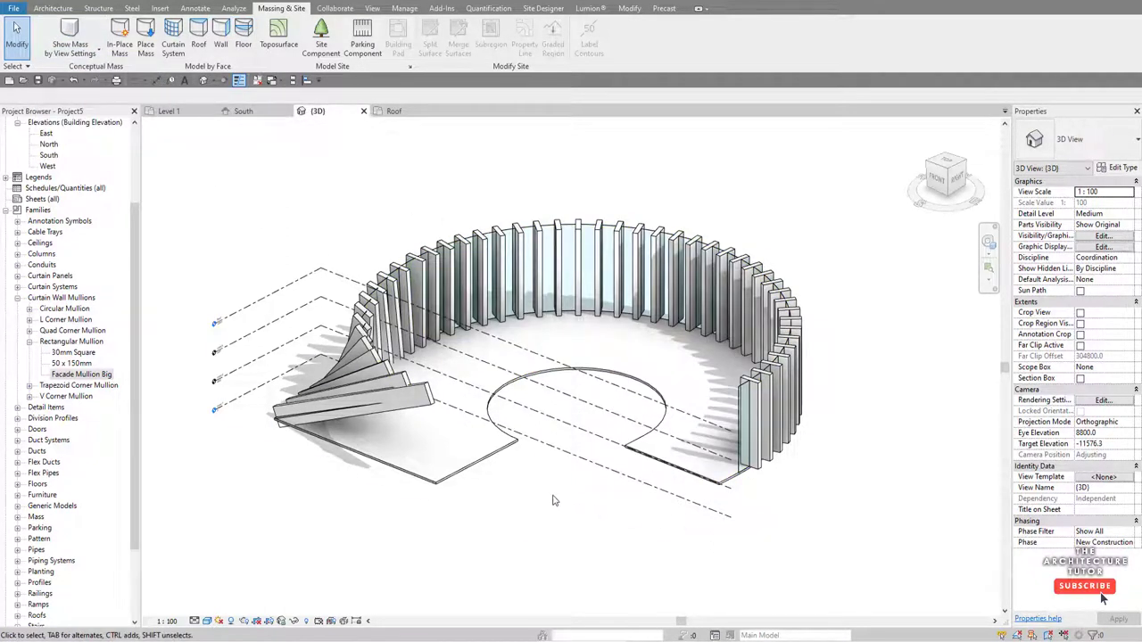
click(500, 436)
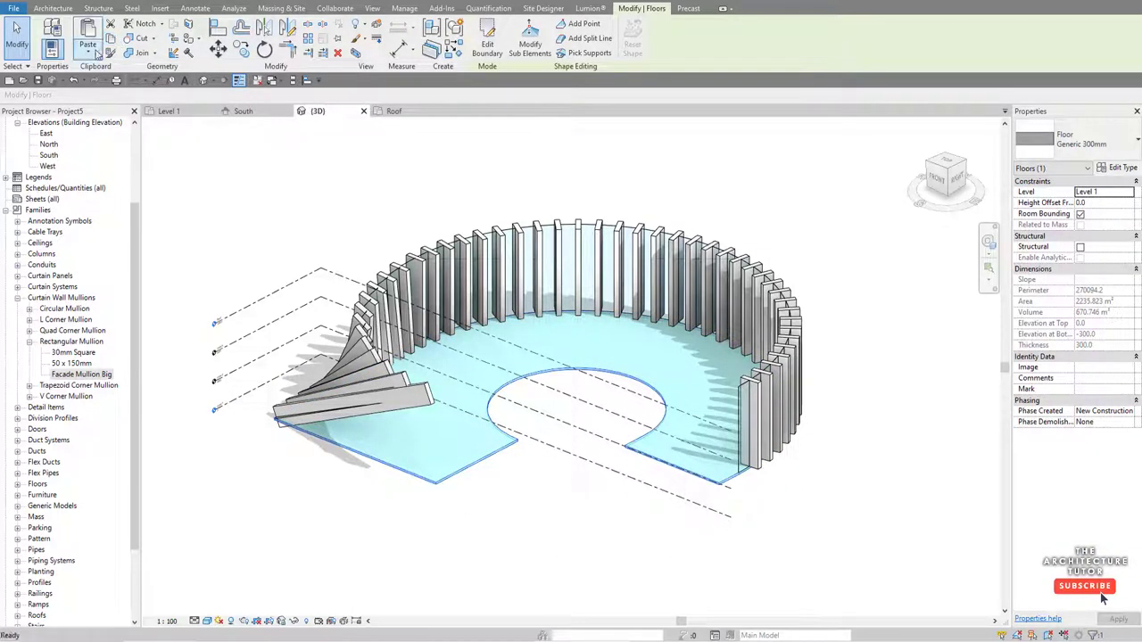
- Paste the copied floor aligned to the Roof level
click(97, 52)
click(134, 98)
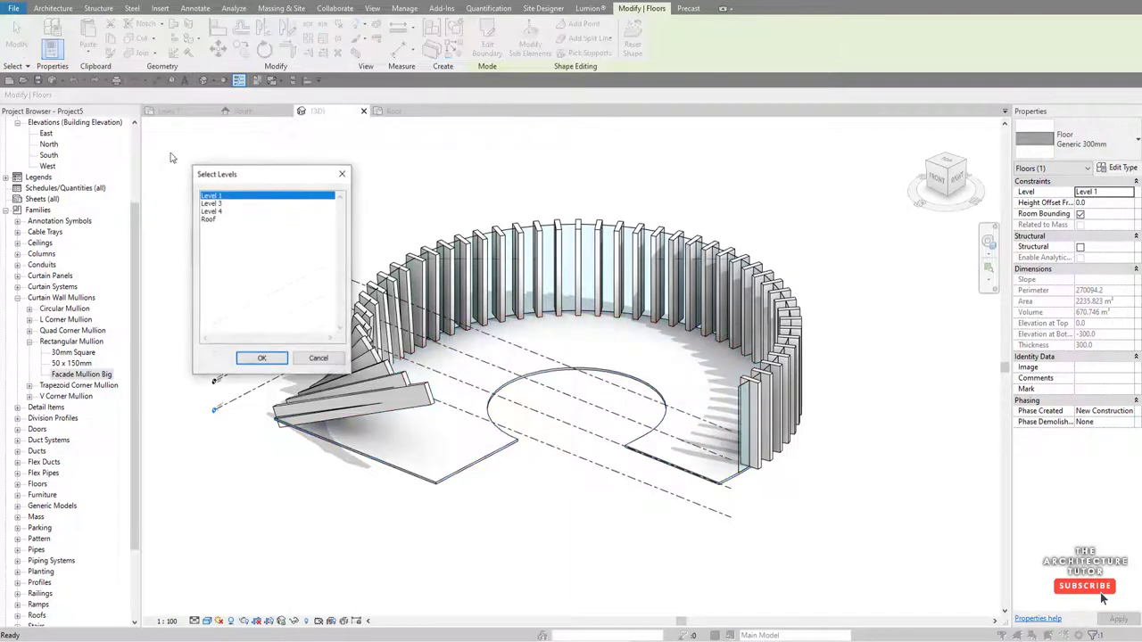
click(207, 220)
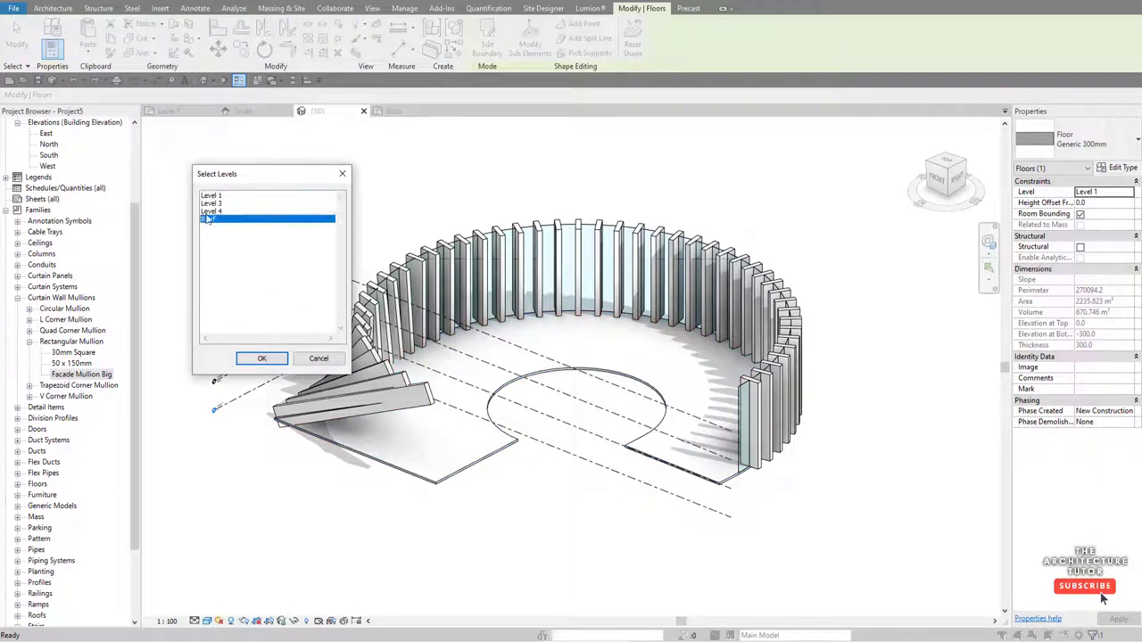
click(262, 359)
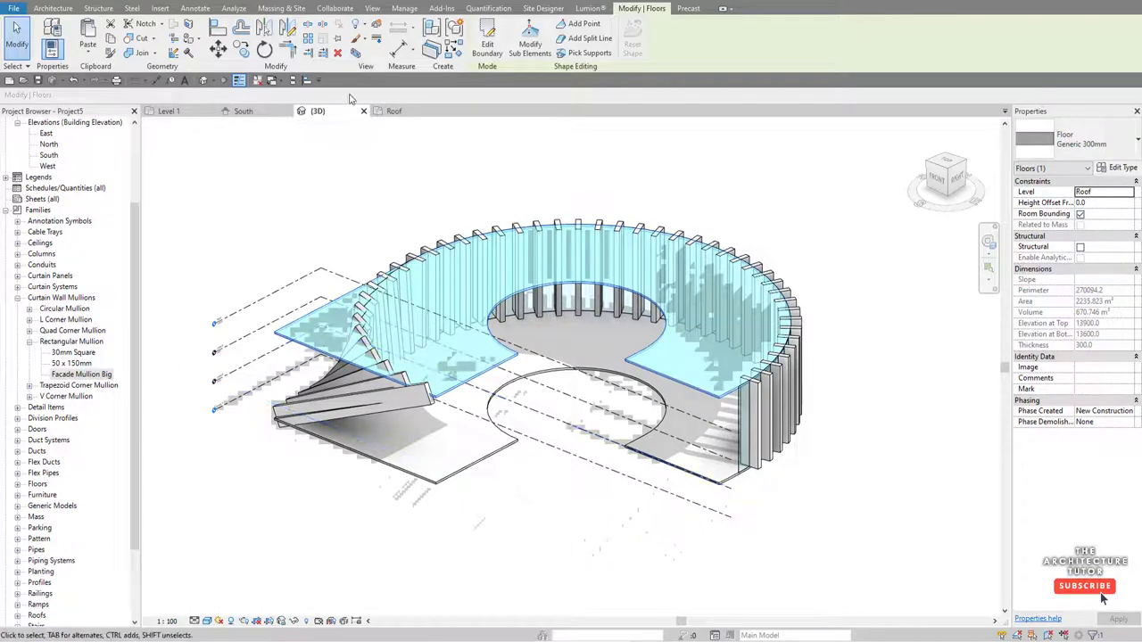
- Drag the roof floor's outer arc endpoints around the ring and finish the boundary edit
click(480, 50)
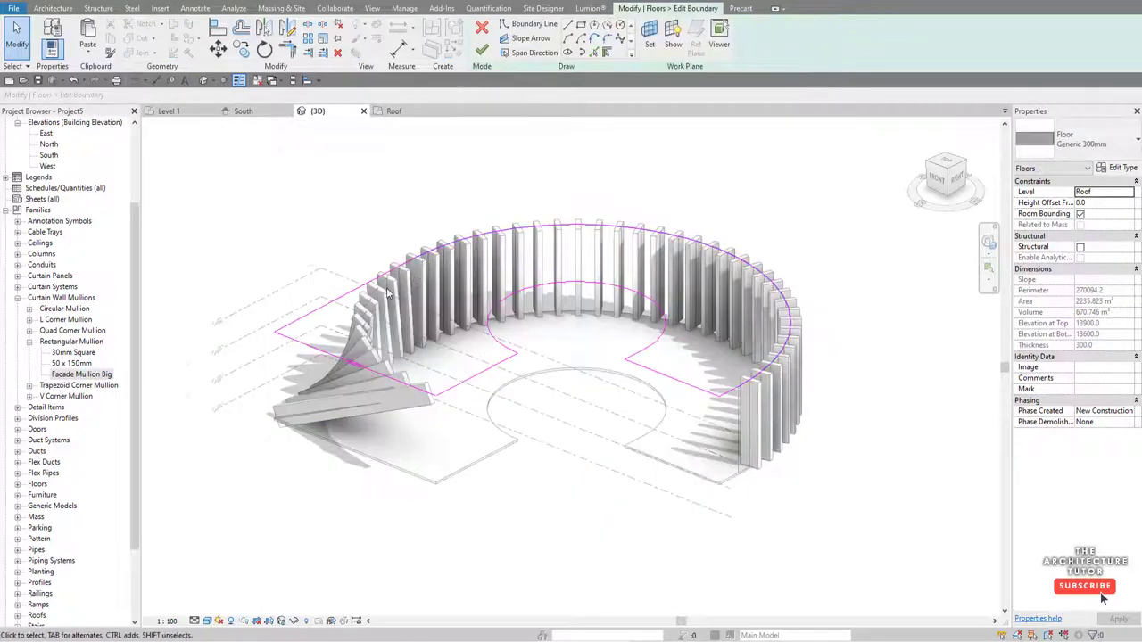
scroll(392, 294, up, 3)
click(450, 235)
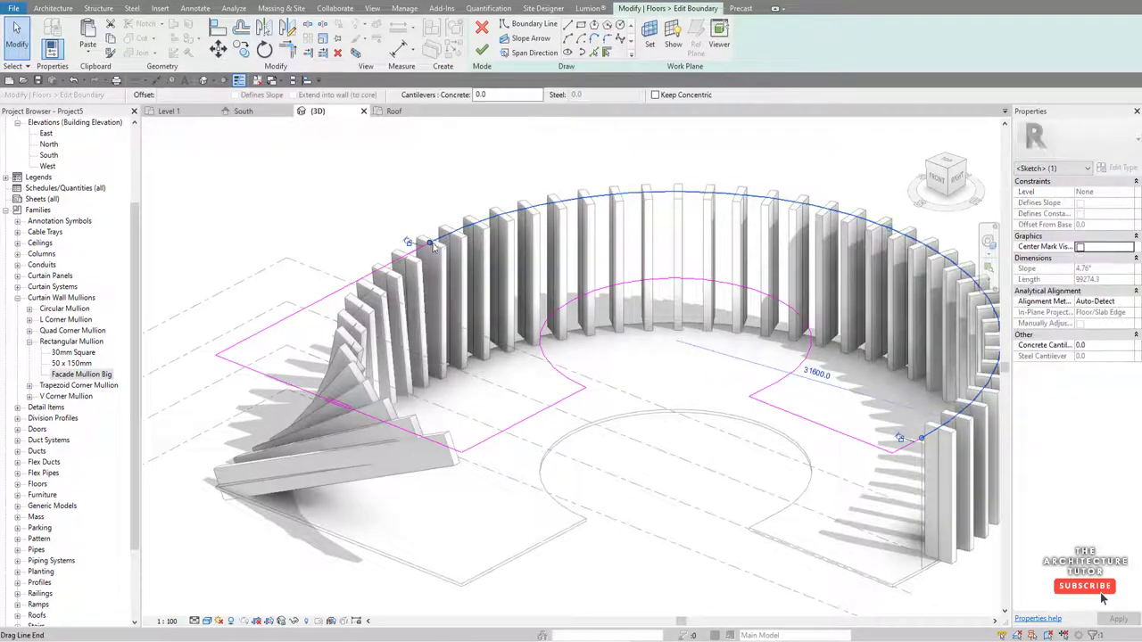
drag(462, 449, 461, 451)
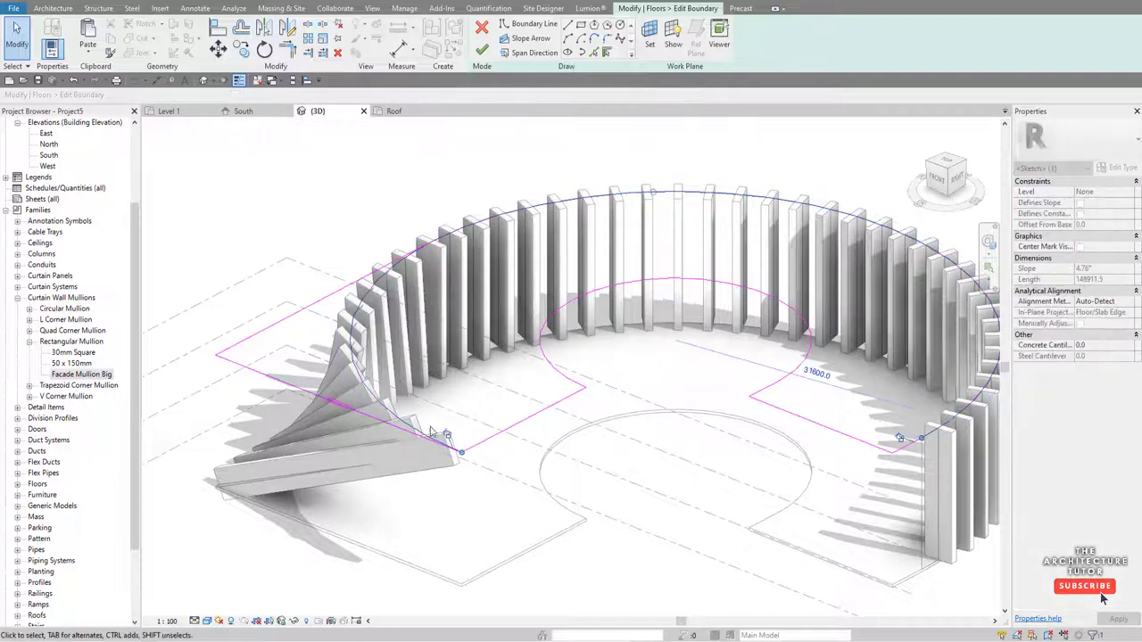
drag(279, 403, 204, 313)
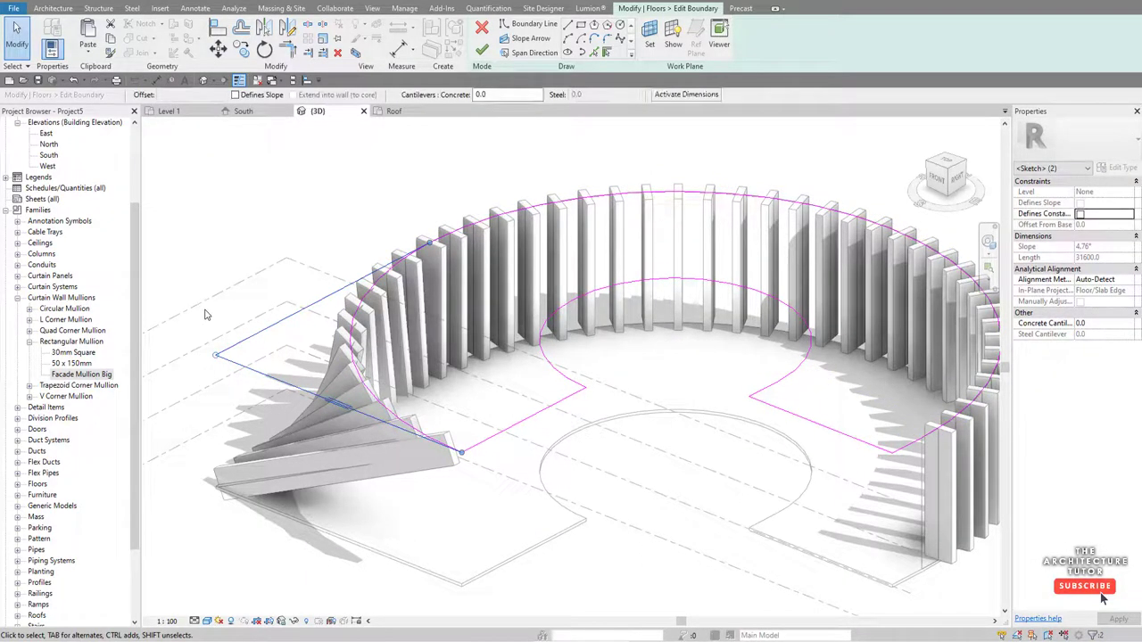
click(480, 52)
- Select the roof floor and advance to the next project photo
key(Escape)
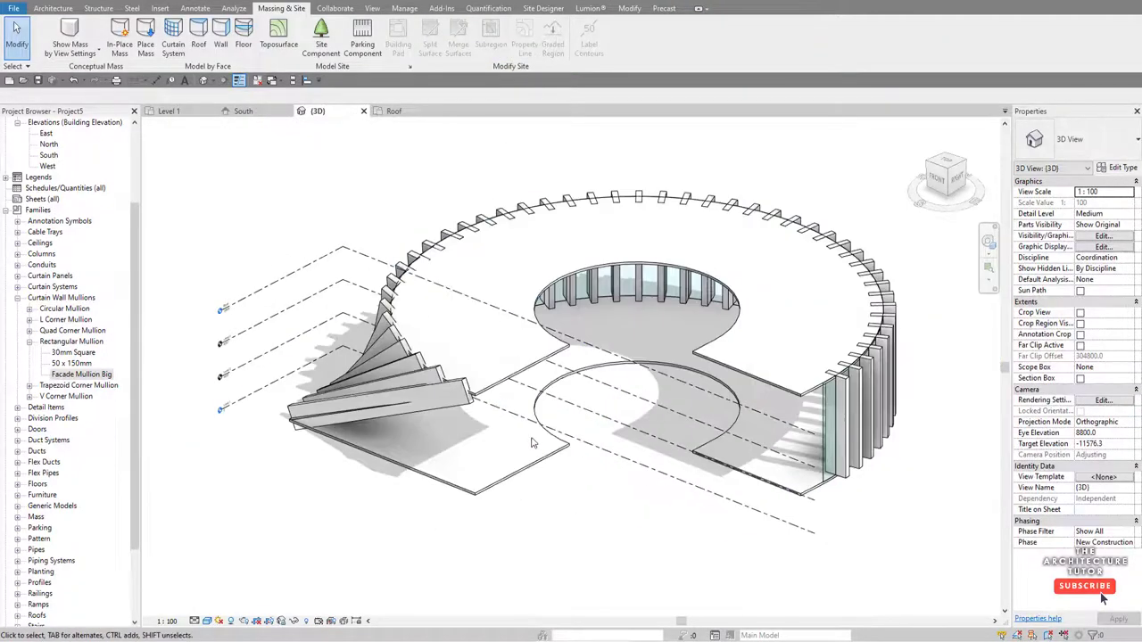
scroll(529, 439, up, 3)
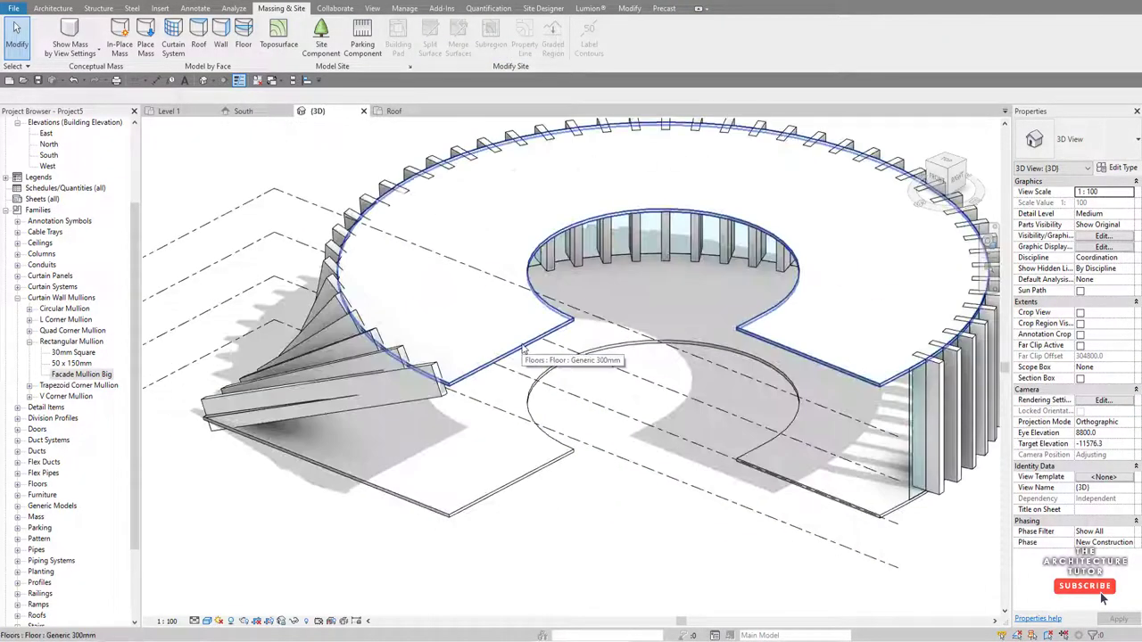
click(525, 350)
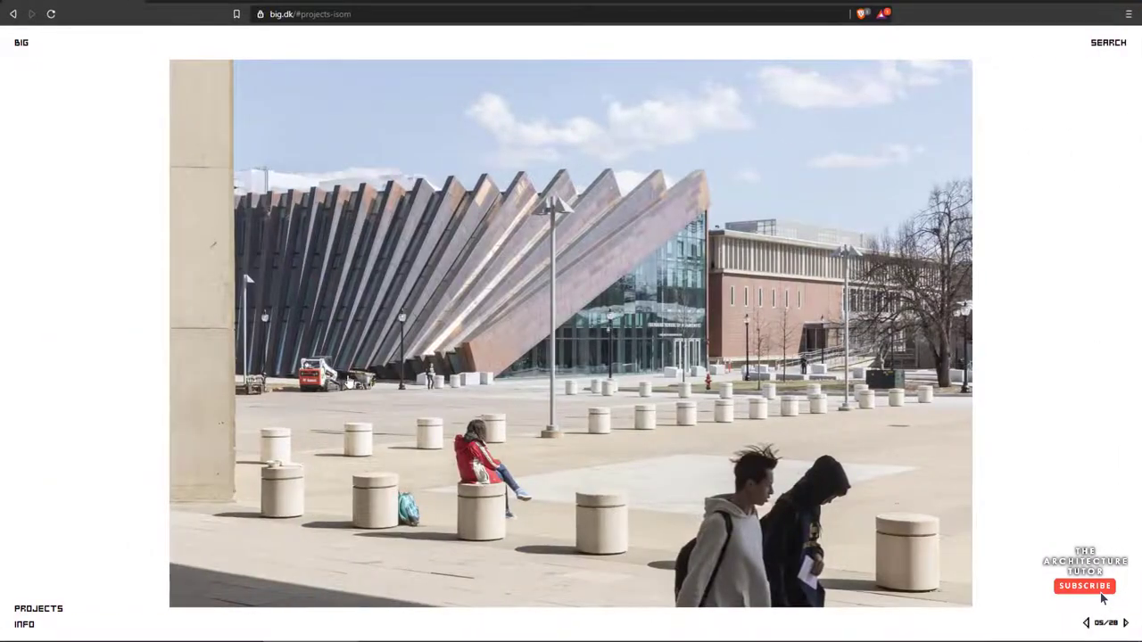
click(289, 382)
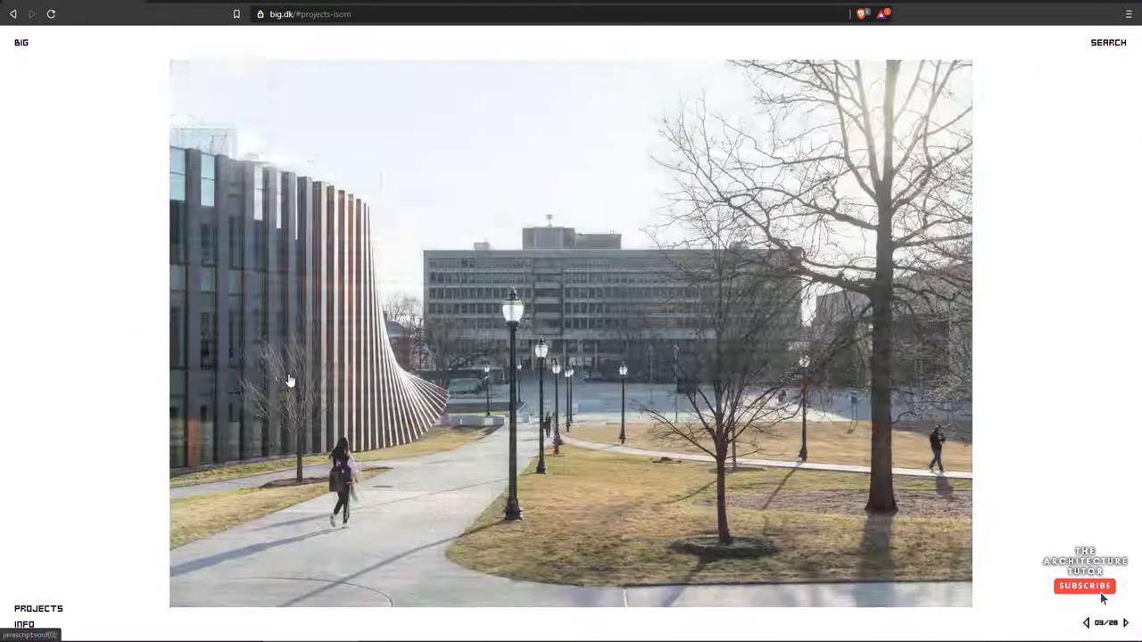
- Page back through the big.dk project slides and diagrams
click(288, 382)
click(242, 391)
click(242, 391)
click(243, 391)
click(243, 391)
click(243, 391)
click(246, 392)
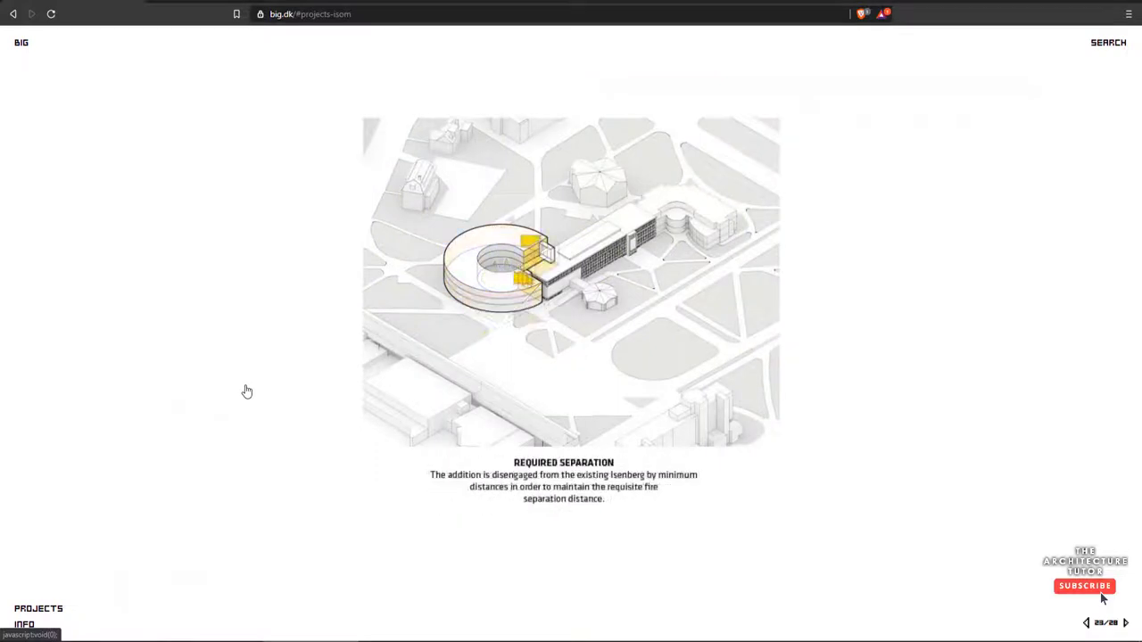
click(247, 391)
click(244, 390)
click(245, 389)
click(258, 391)
click(267, 391)
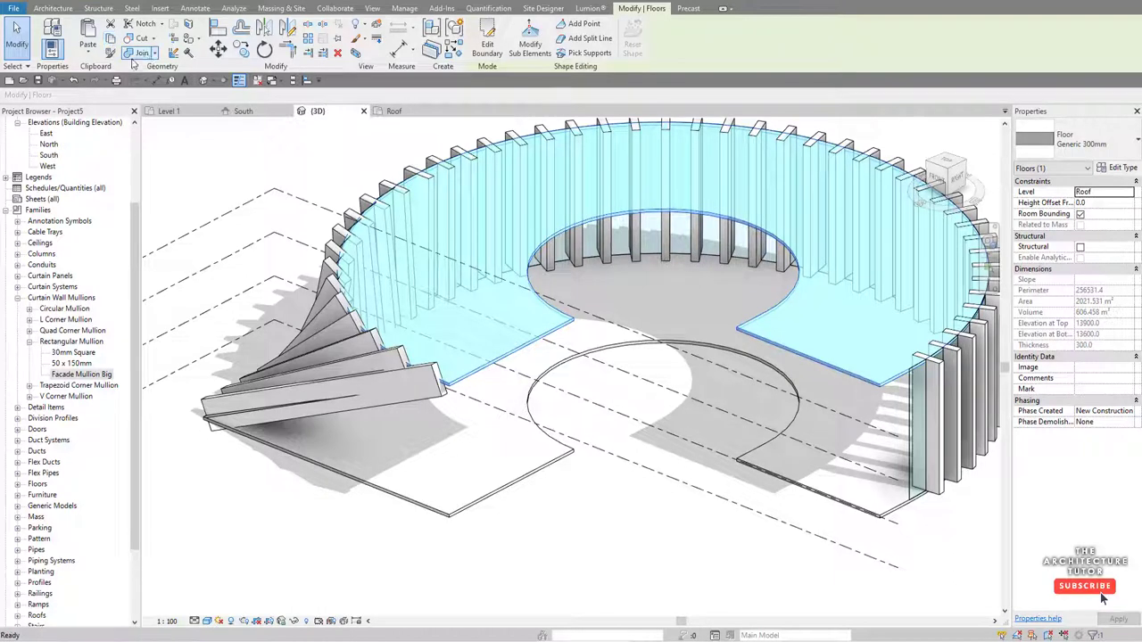
- Paste the roof floor Aligned to Selected Levels, choosing Level 3
click(96, 53)
click(116, 96)
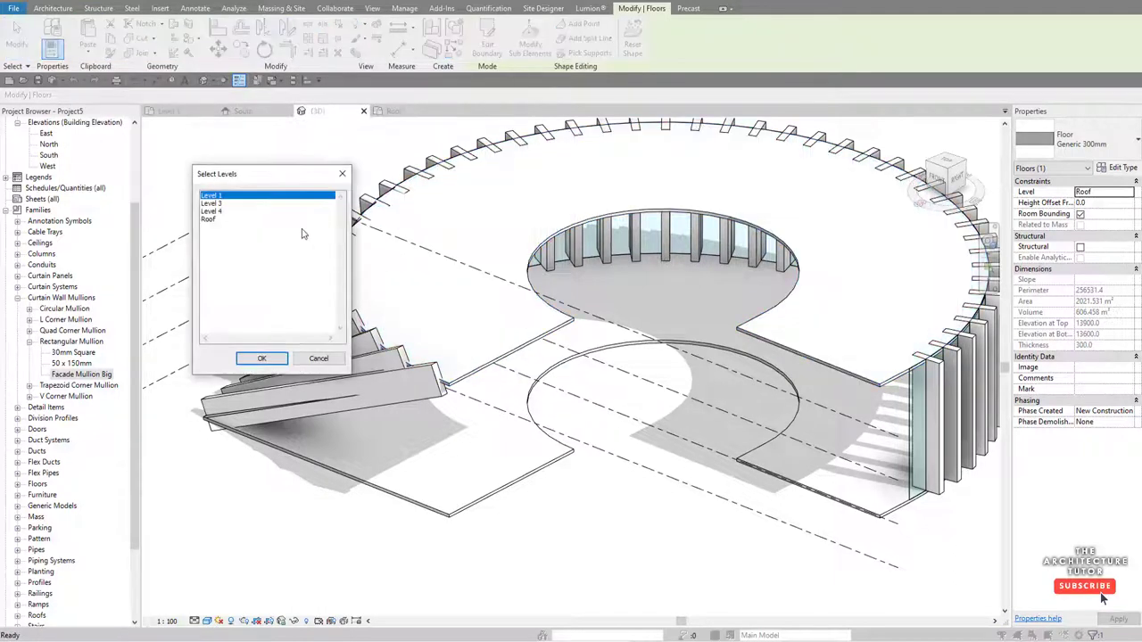
click(225, 203)
- Confirm pasting the floor onto Level 3
click(261, 358)
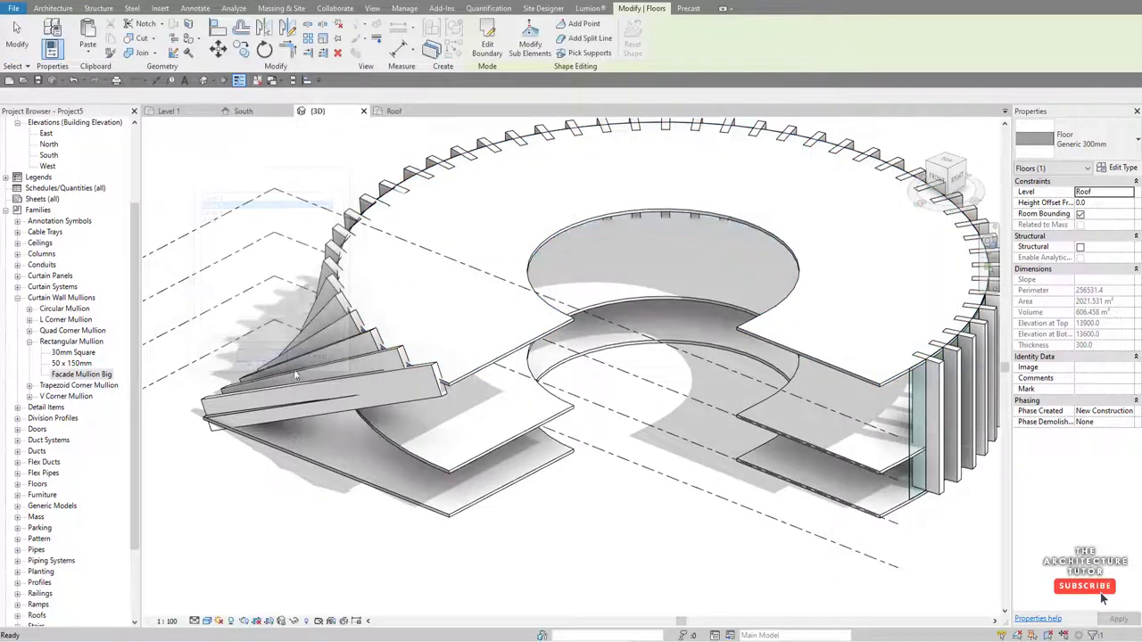
scroll(428, 247, up, 3)
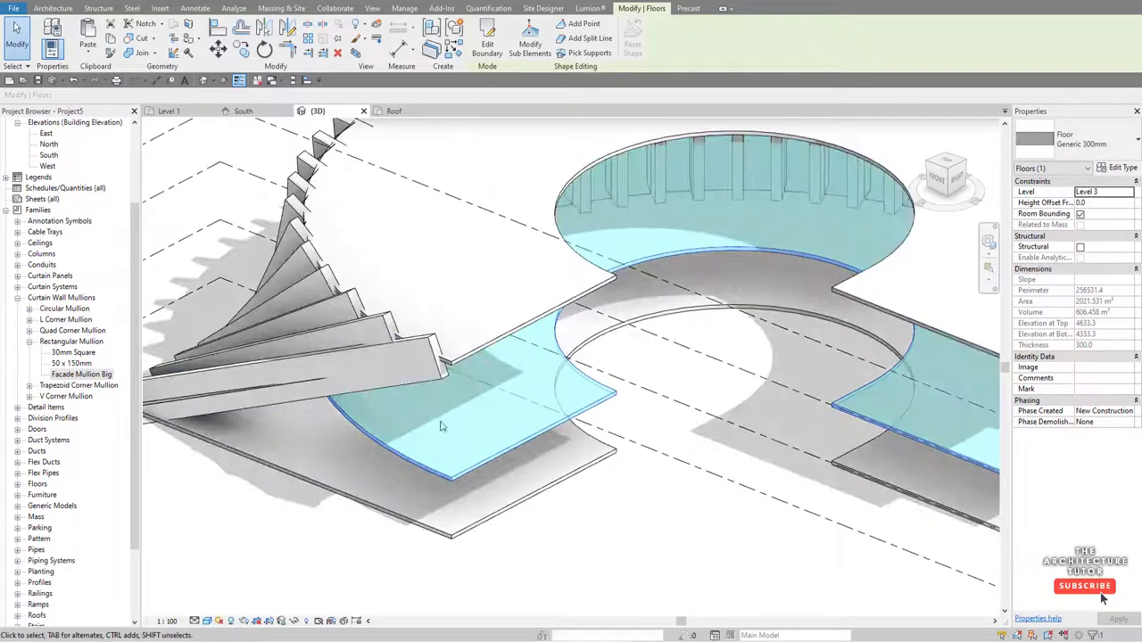
scroll(428, 406, down, 3)
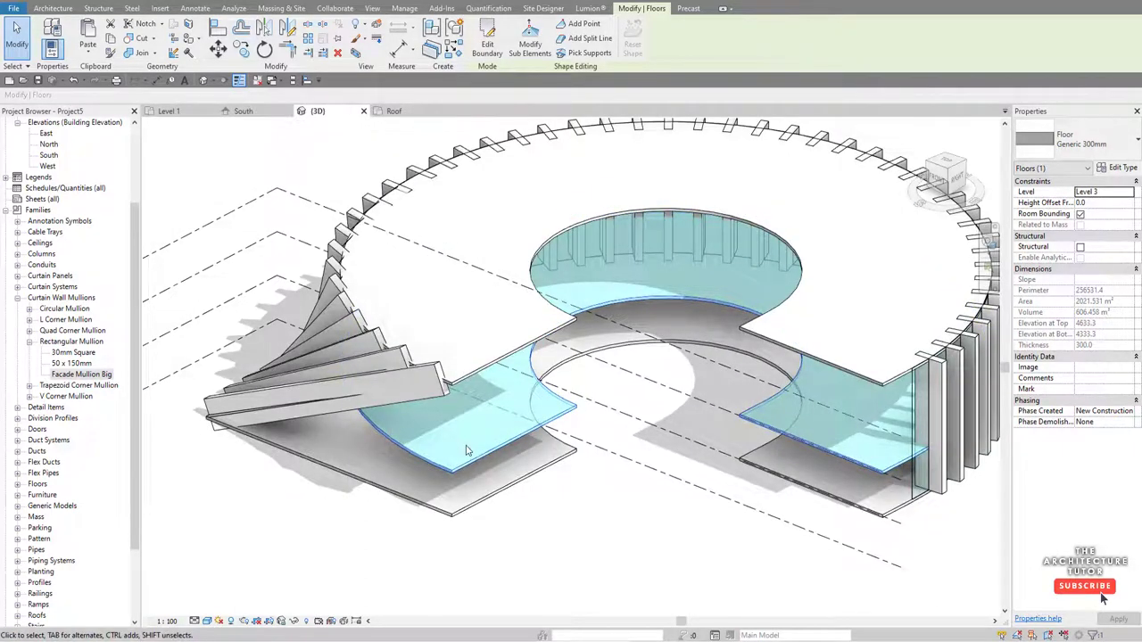
- Offset the Level 3 floor's outer curved boundary 2000 mm inward and finish the sketch
click(485, 42)
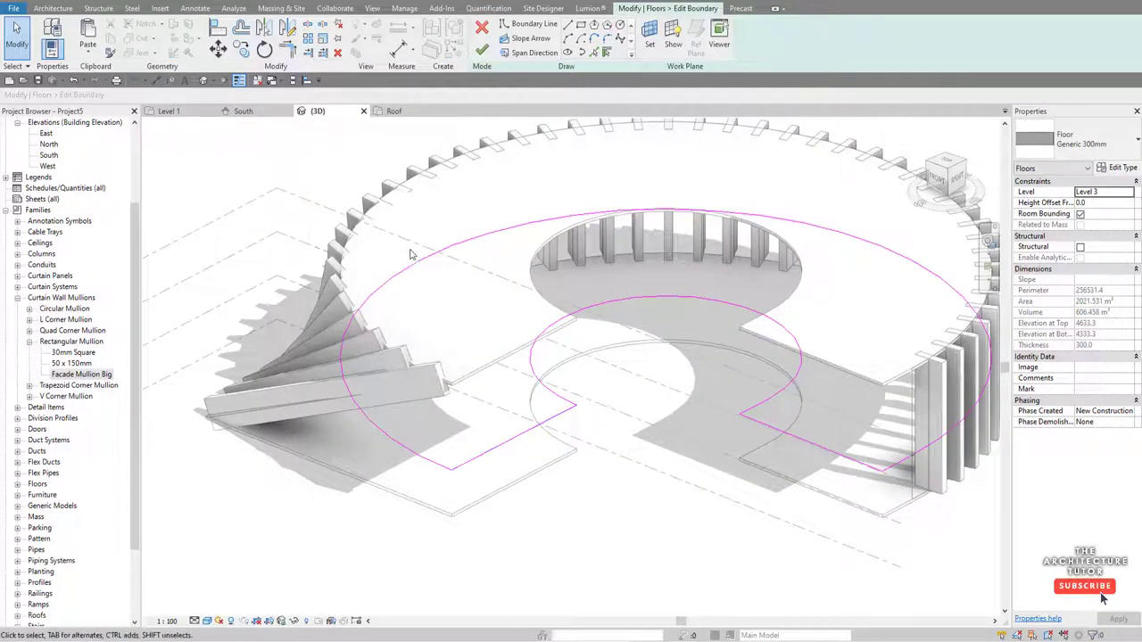
click(549, 226)
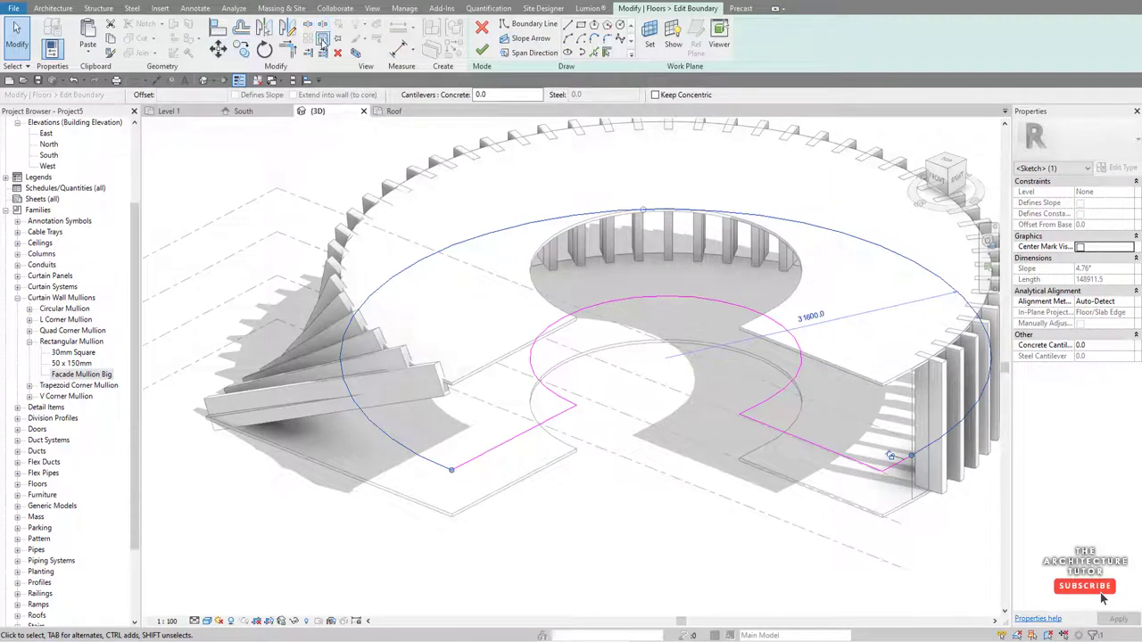
key(Escape)
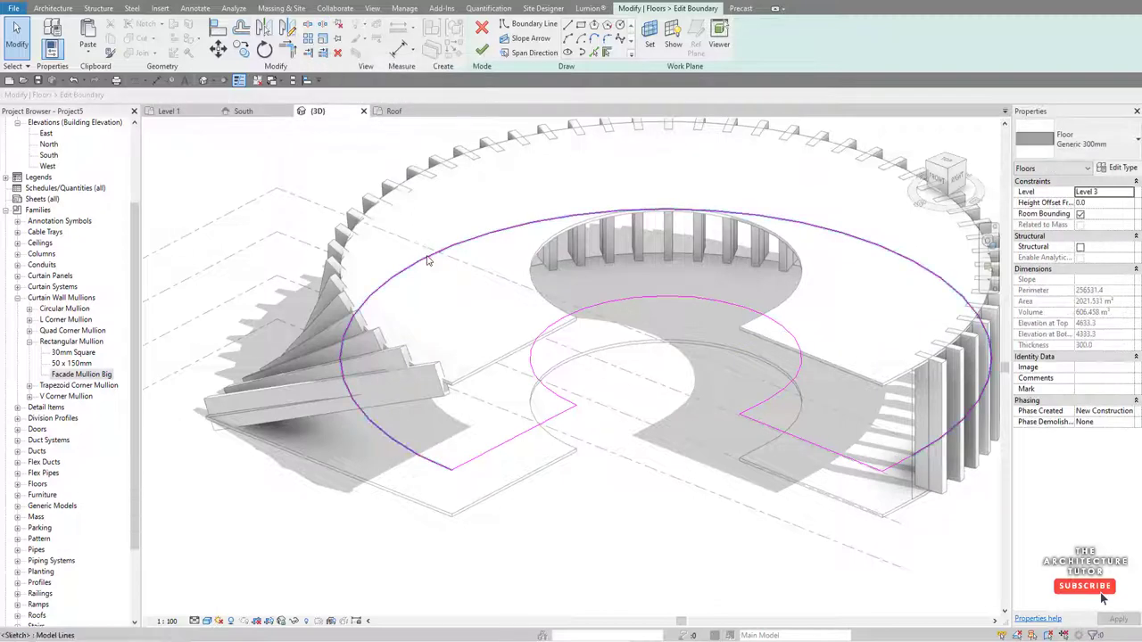
click(241, 29)
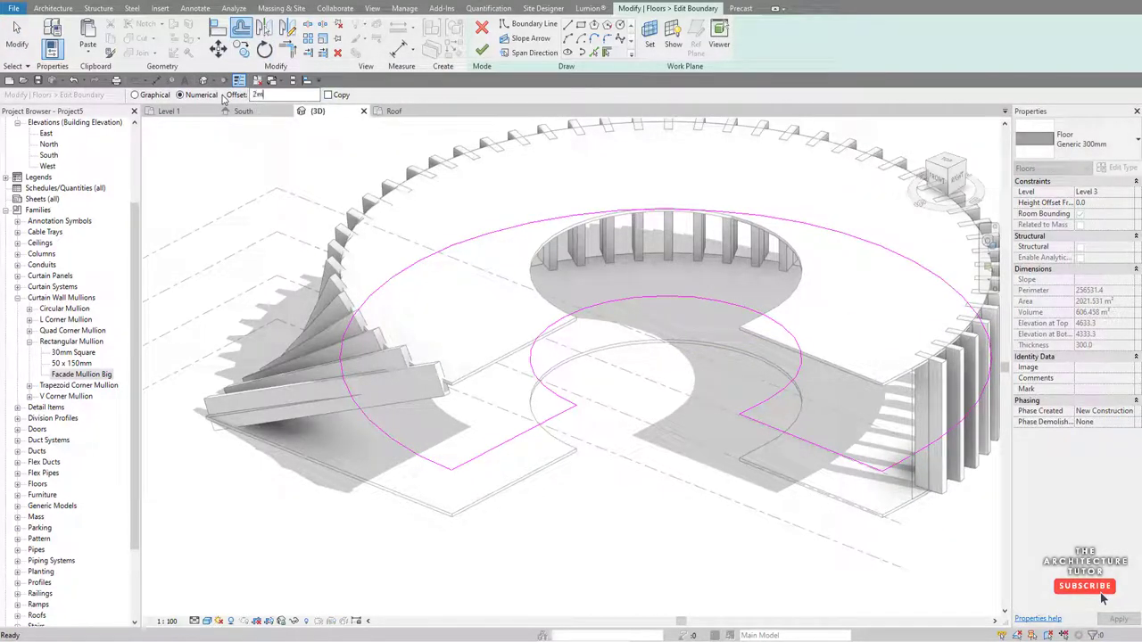
key(Return)
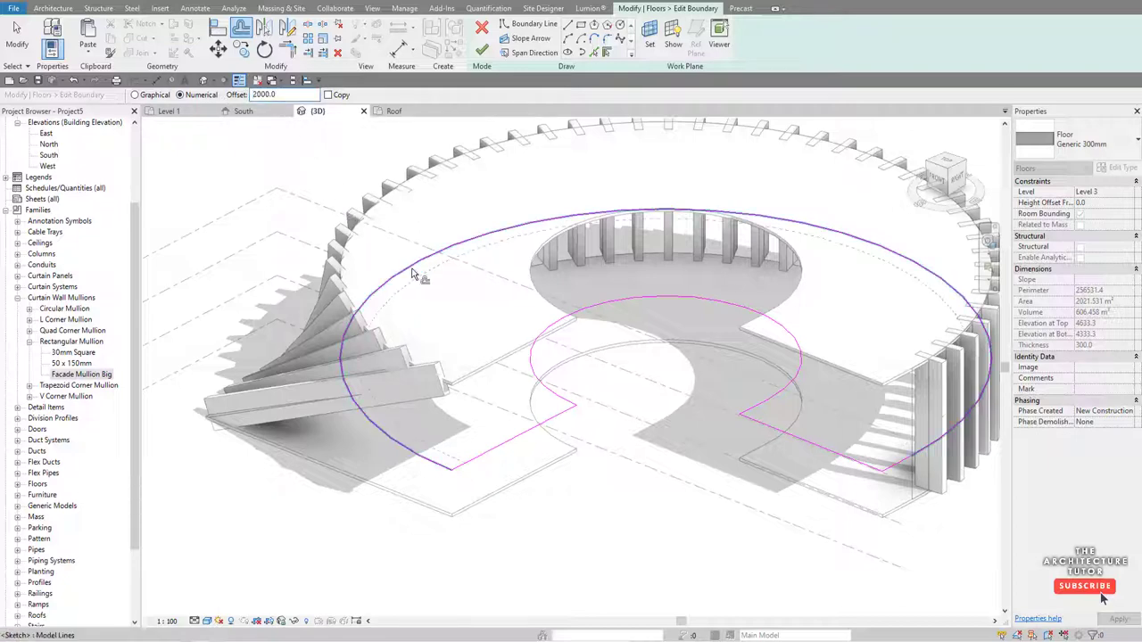
click(419, 272)
click(482, 51)
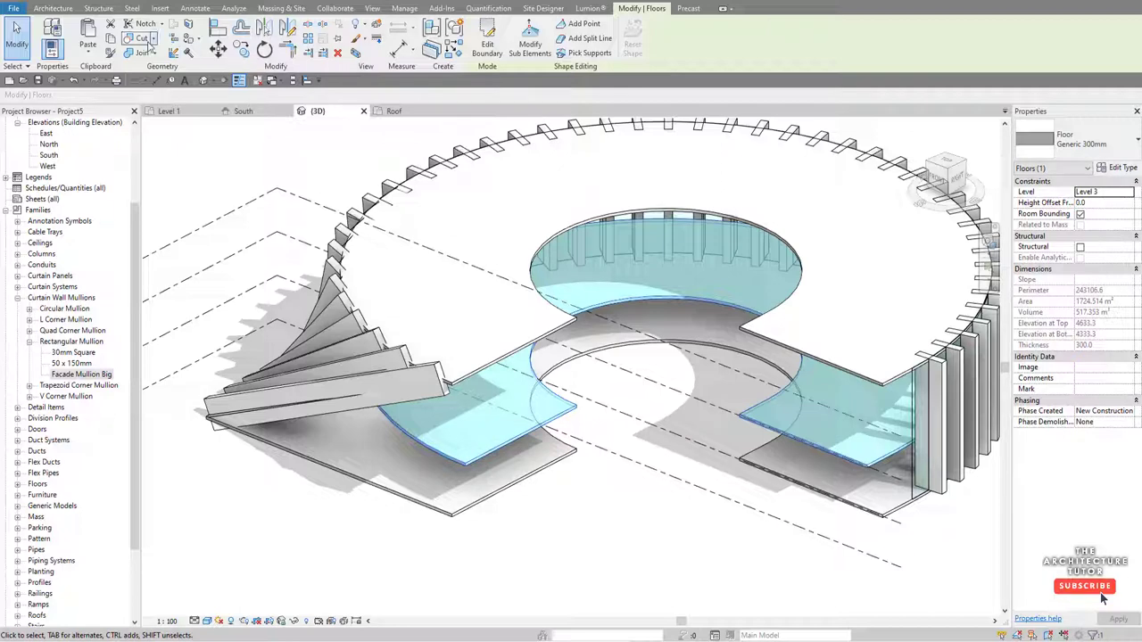
- Copy the set-back Level 3 floor and paste it aligned onto Level 4
click(112, 39)
click(88, 50)
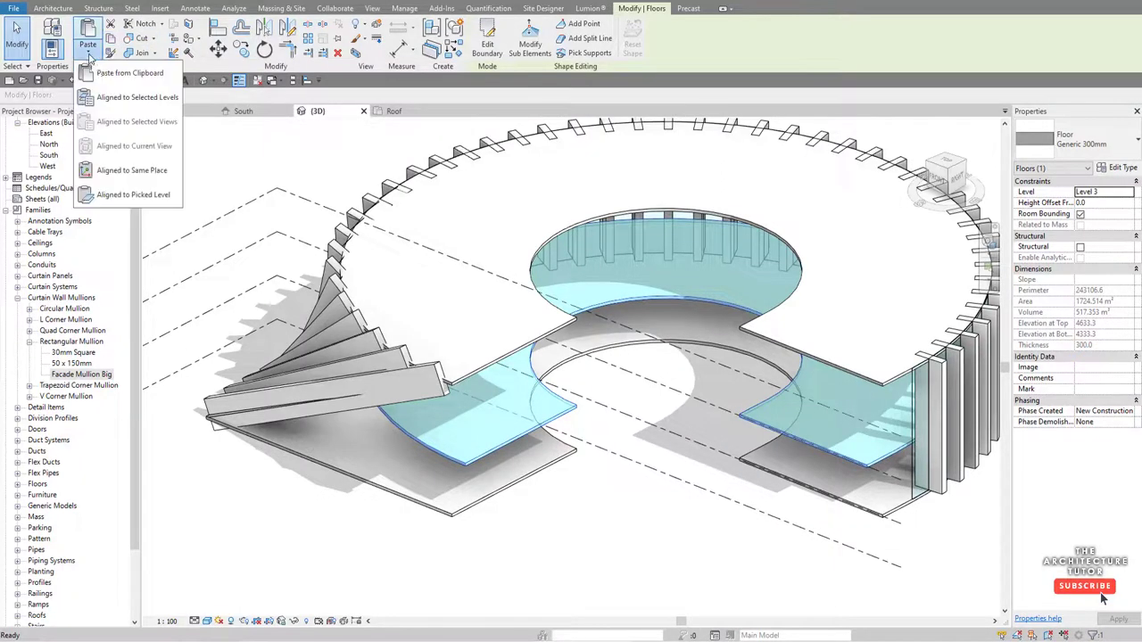
click(128, 94)
click(242, 211)
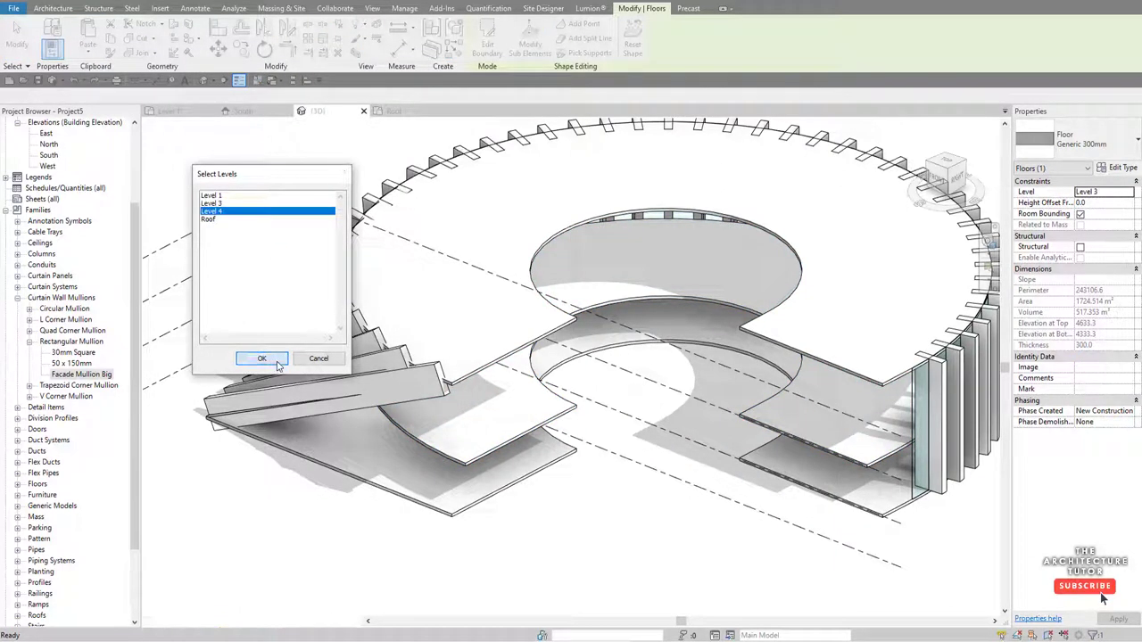
click(261, 357)
scroll(602, 272, down, 5)
key(Escape)
scroll(624, 272, up, 3)
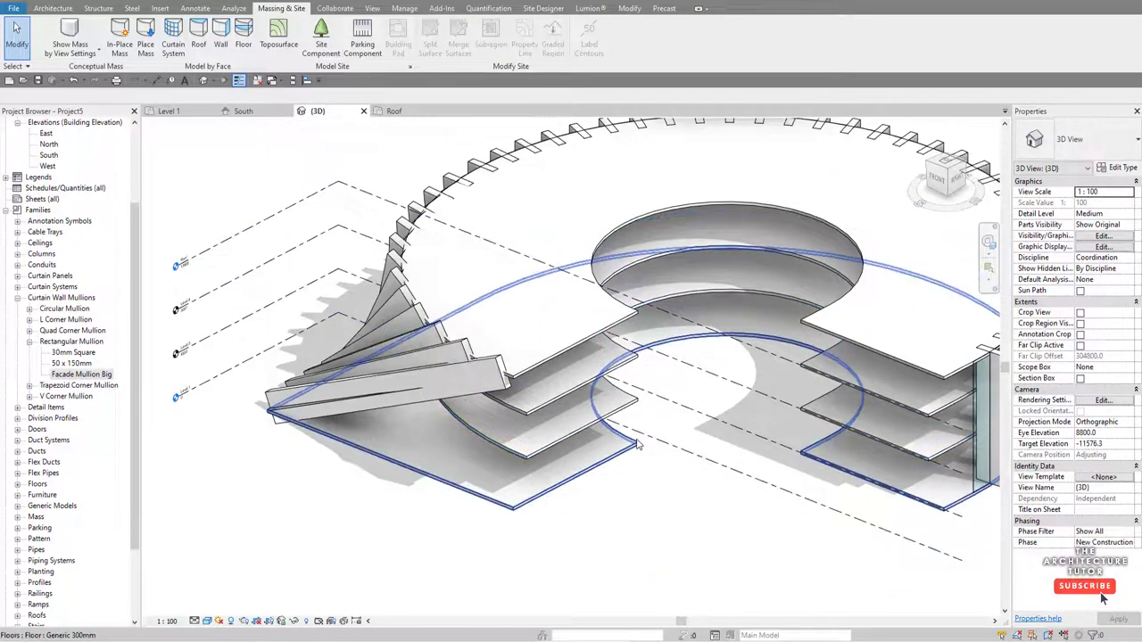
scroll(469, 390, down, 2)
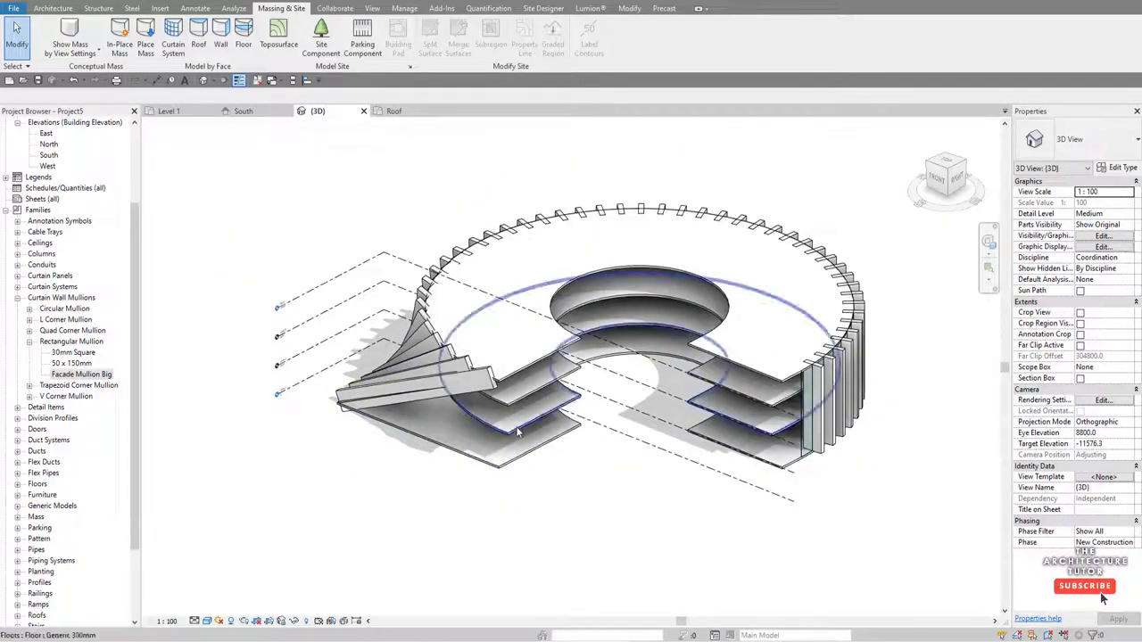
scroll(737, 358, up, 4)
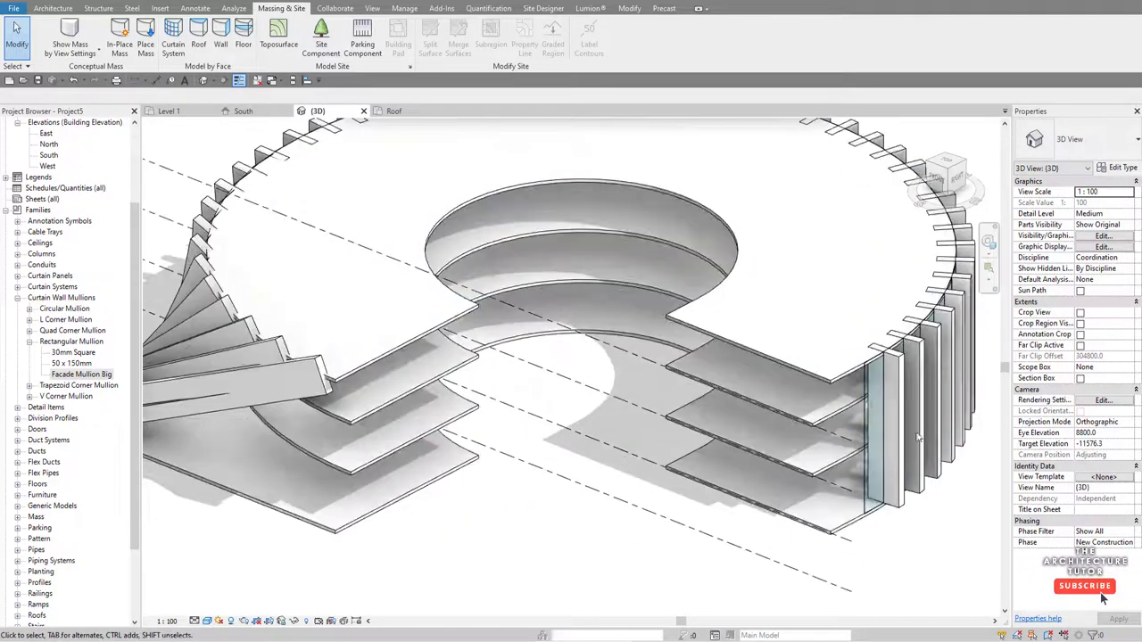
- Set up Generic - 200mm walls from picked lines, located by exterior finish face
click(52, 8)
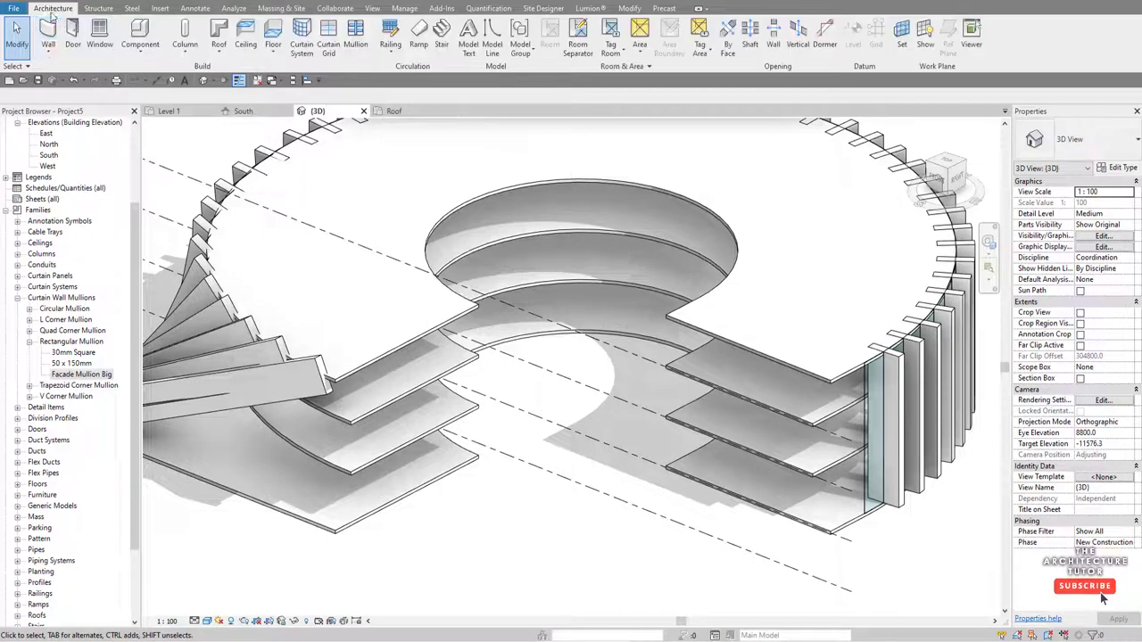
click(49, 34)
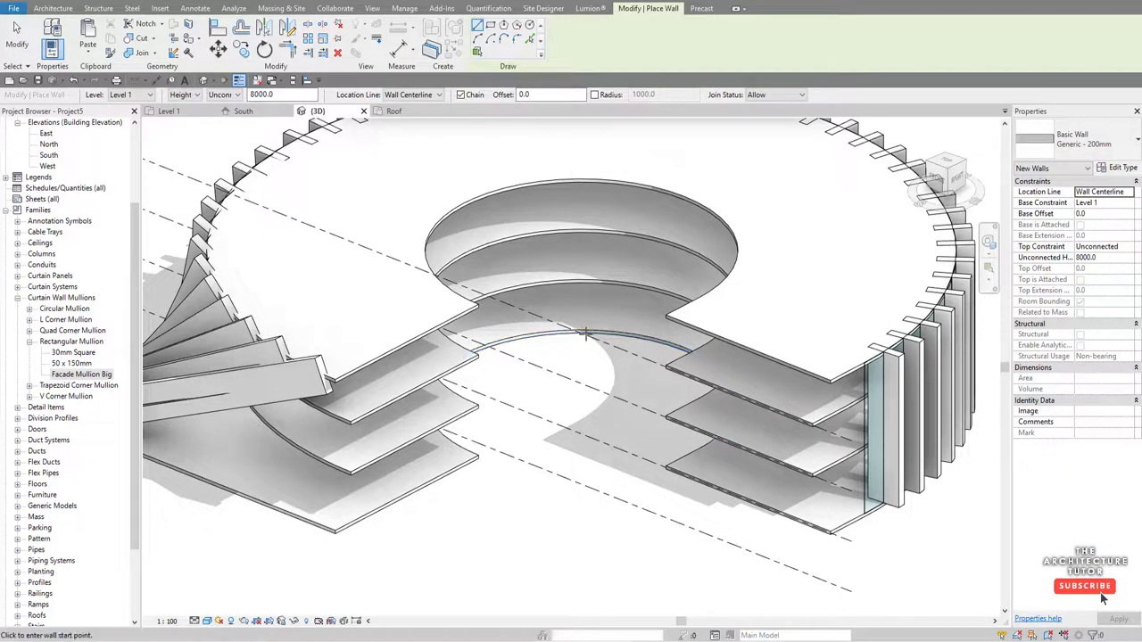
click(1089, 153)
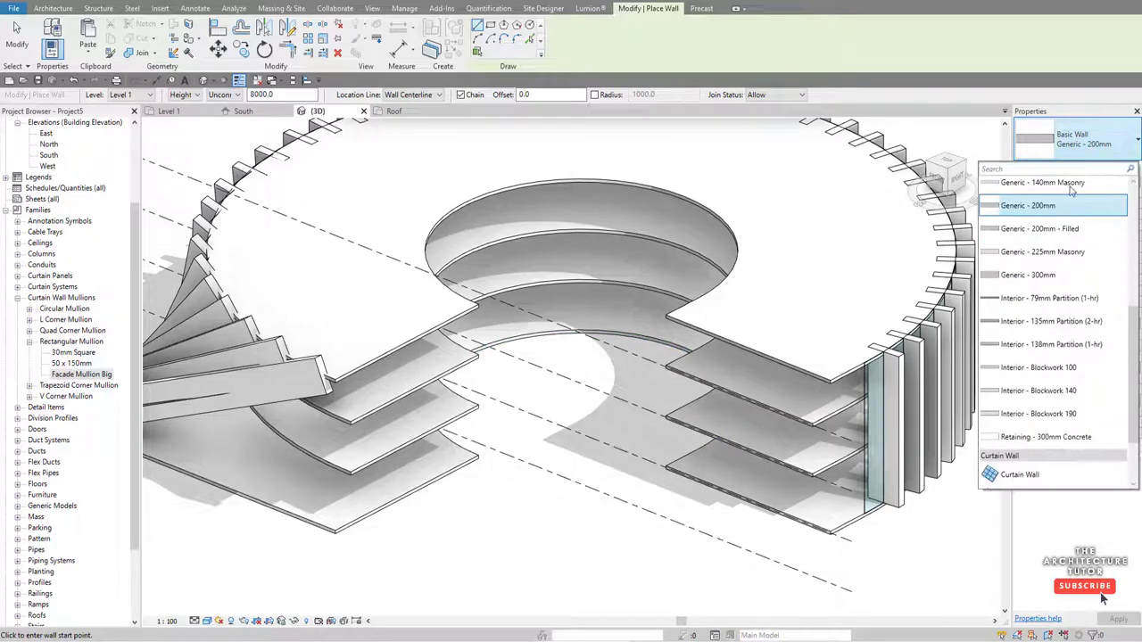
click(1025, 206)
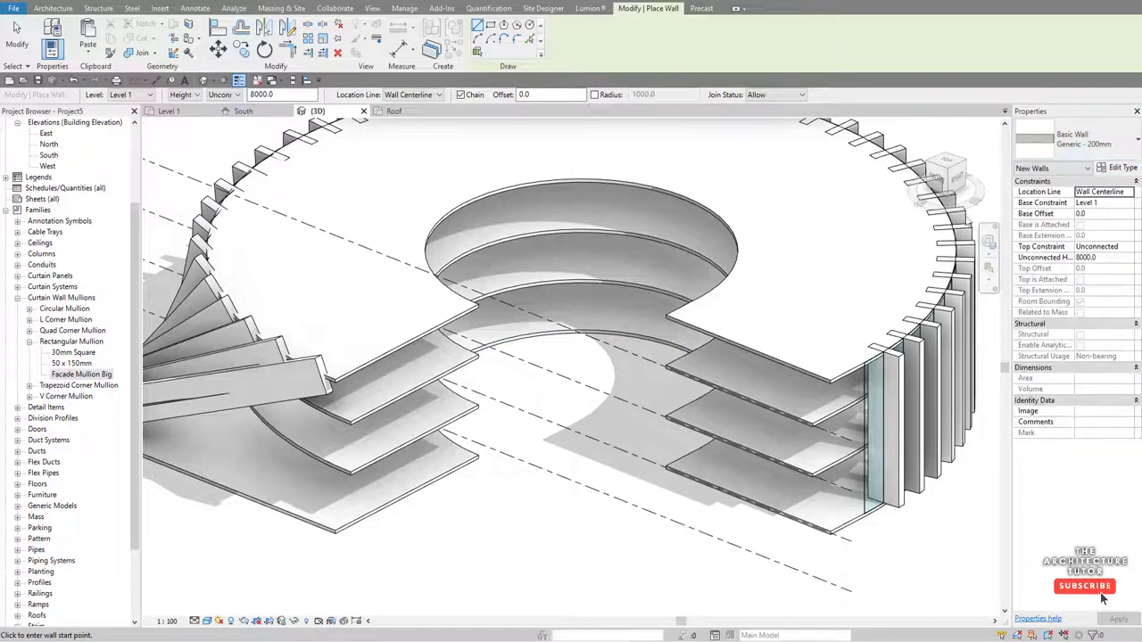
click(530, 41)
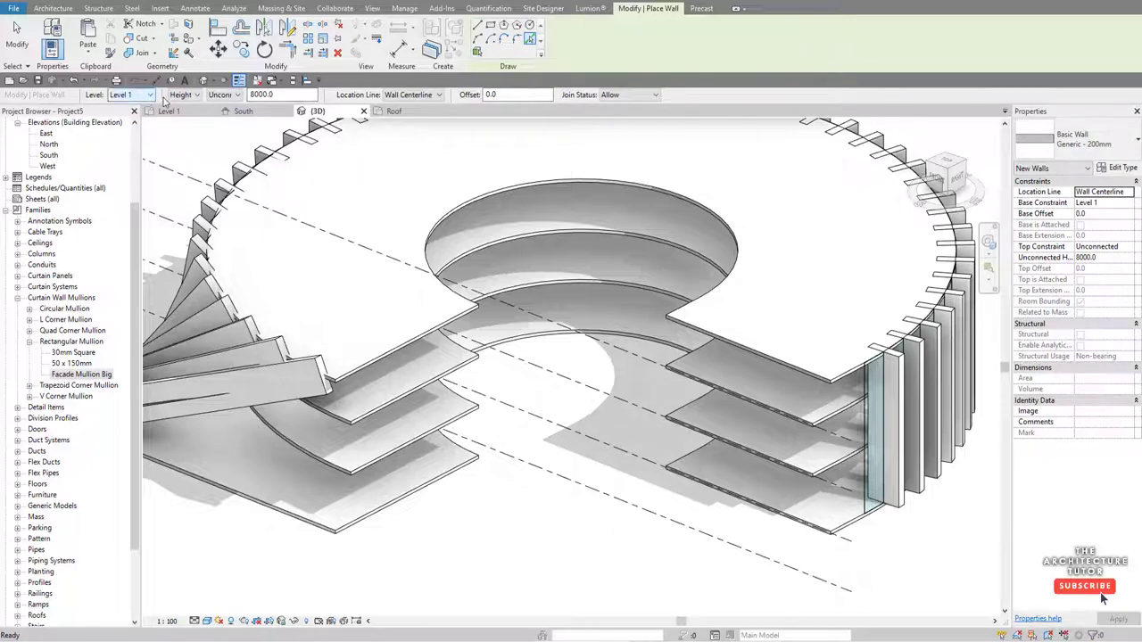
click(436, 95)
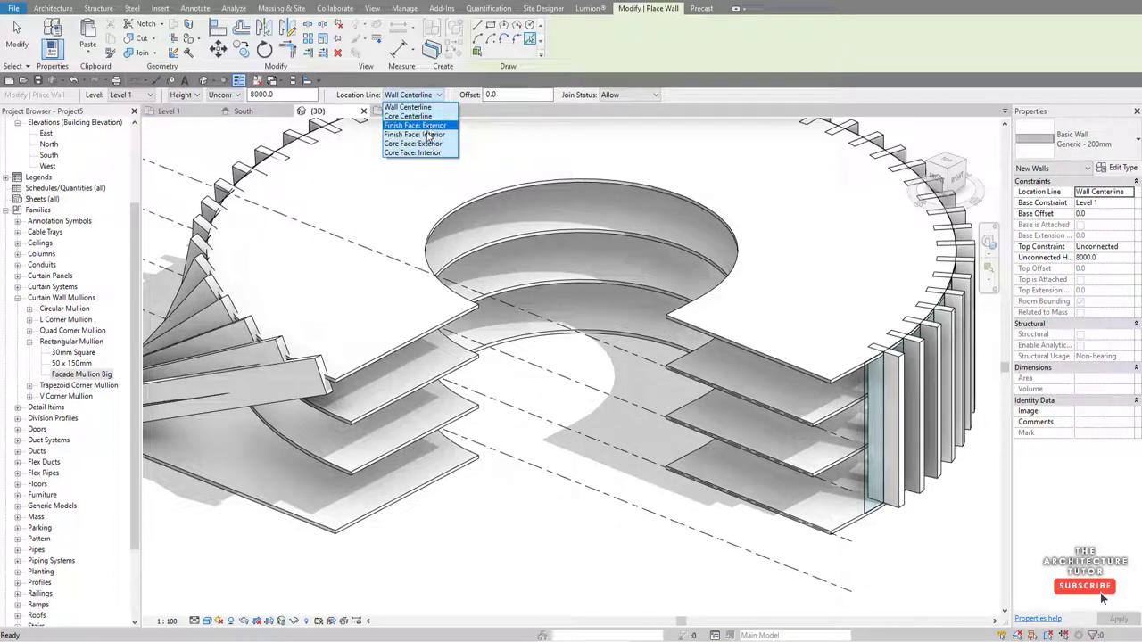
click(428, 125)
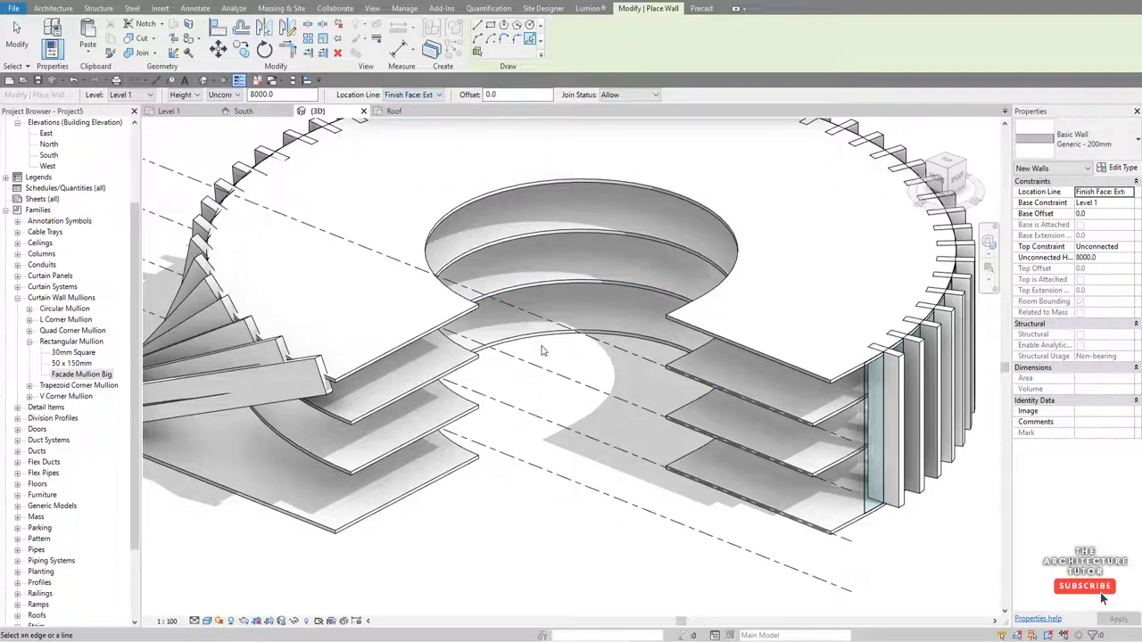
- Place walls on the floor's curved edge, lower edge, short end and stacked slab edge
scroll(538, 336, up, 5)
scroll(538, 336, up, 1)
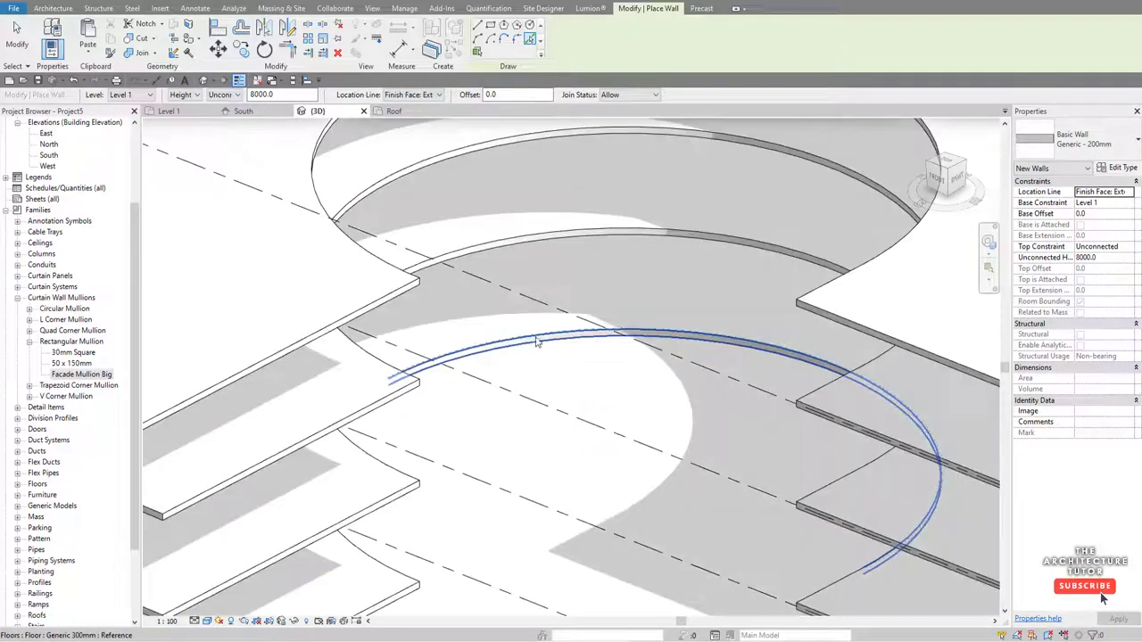
scroll(530, 341, up, 3)
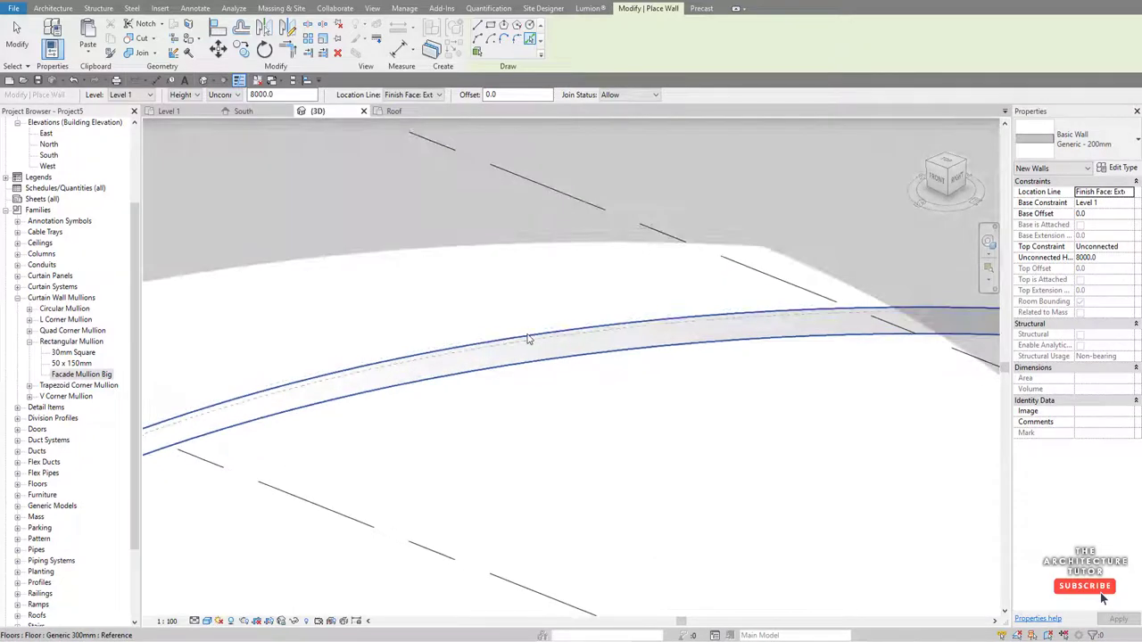
click(528, 342)
scroll(526, 346, down, 5)
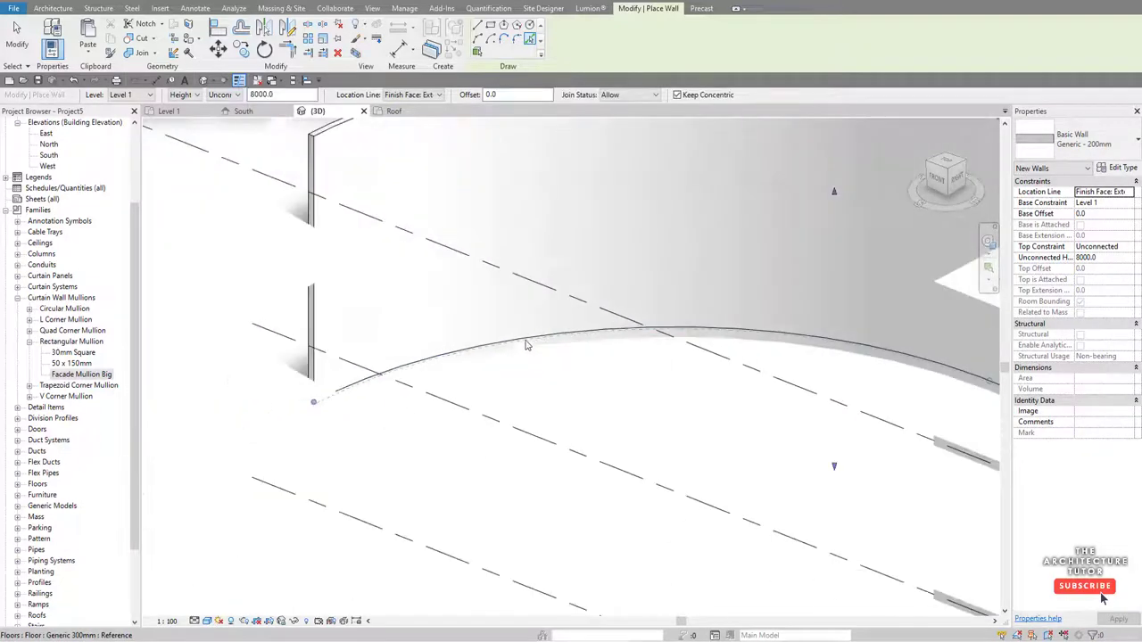
scroll(687, 473, up, 4)
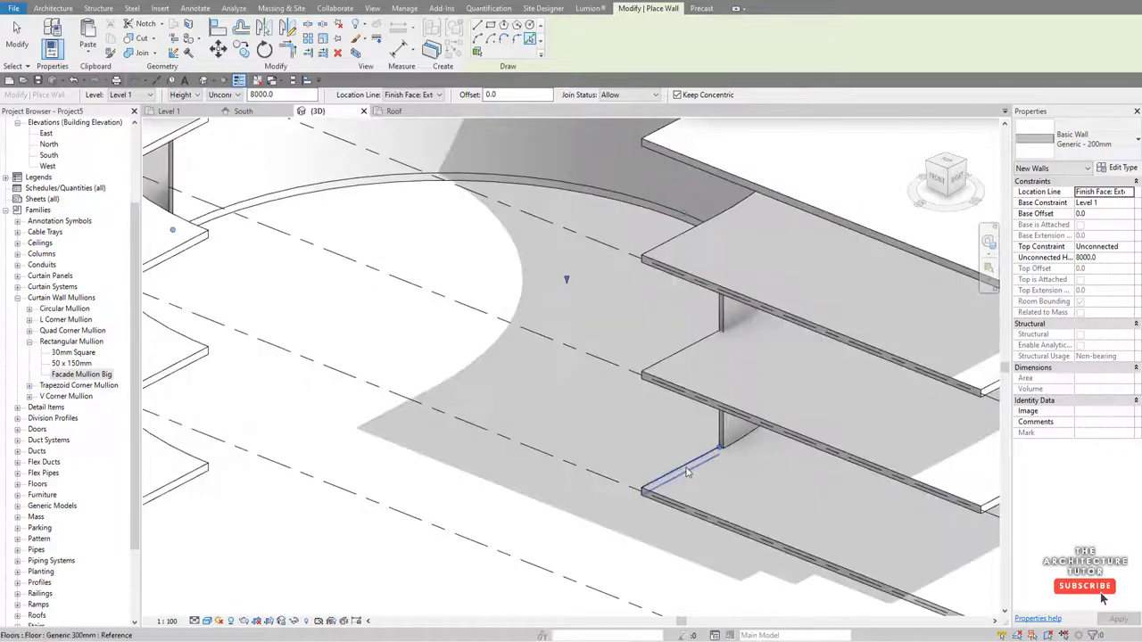
click(687, 473)
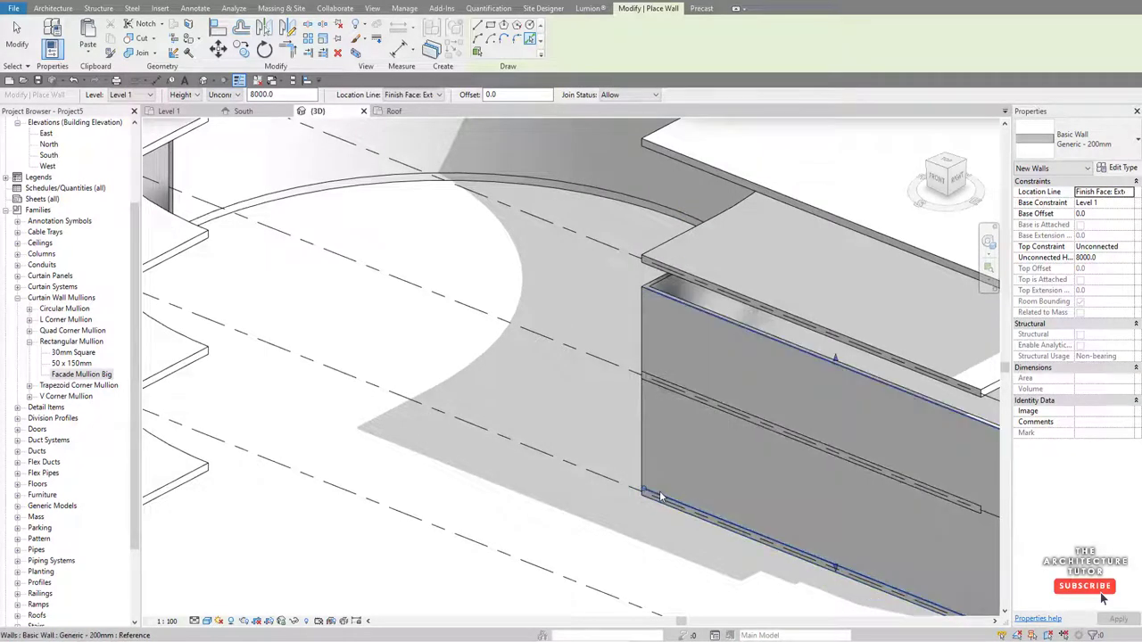
scroll(878, 538, down, 3)
click(894, 558)
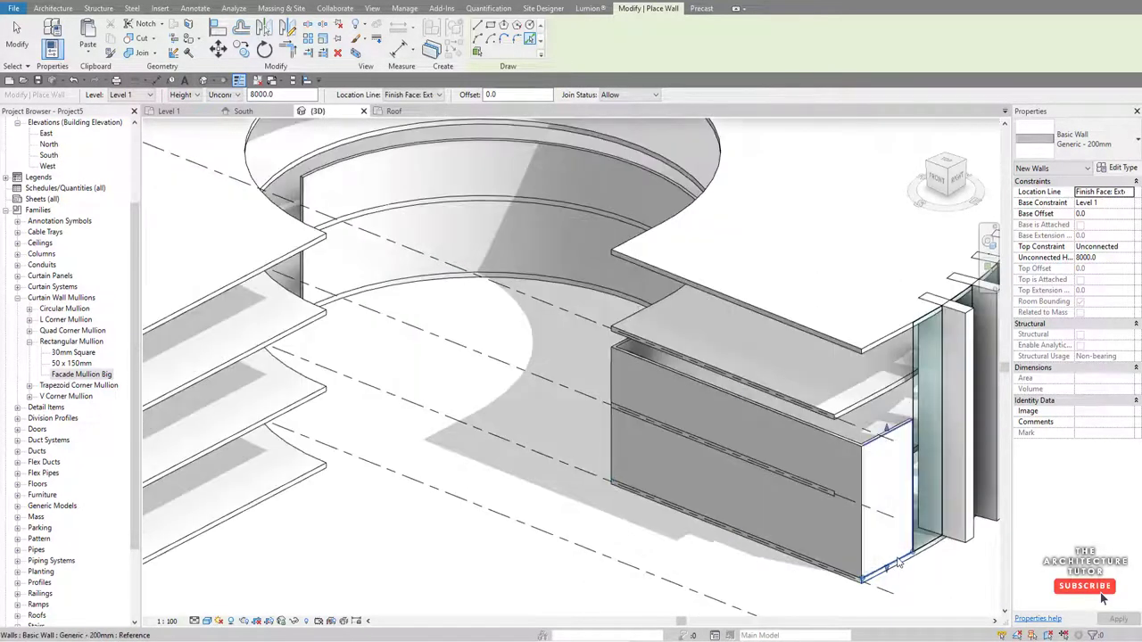
scroll(894, 559, down, 3)
scroll(505, 495, up, 4)
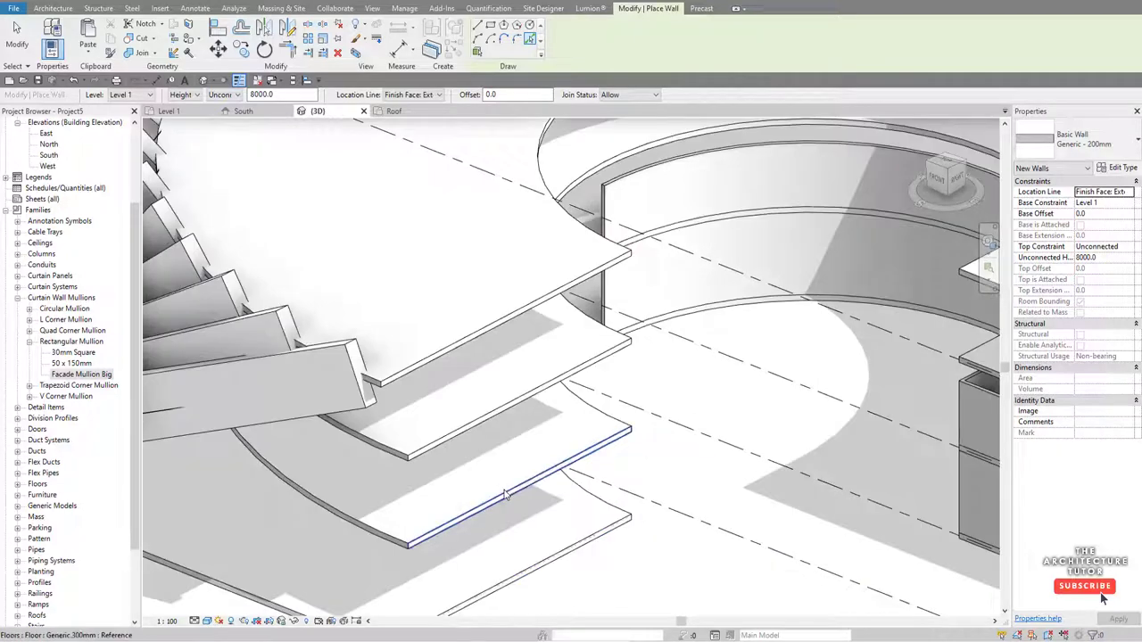
click(505, 495)
scroll(536, 500, down, 2)
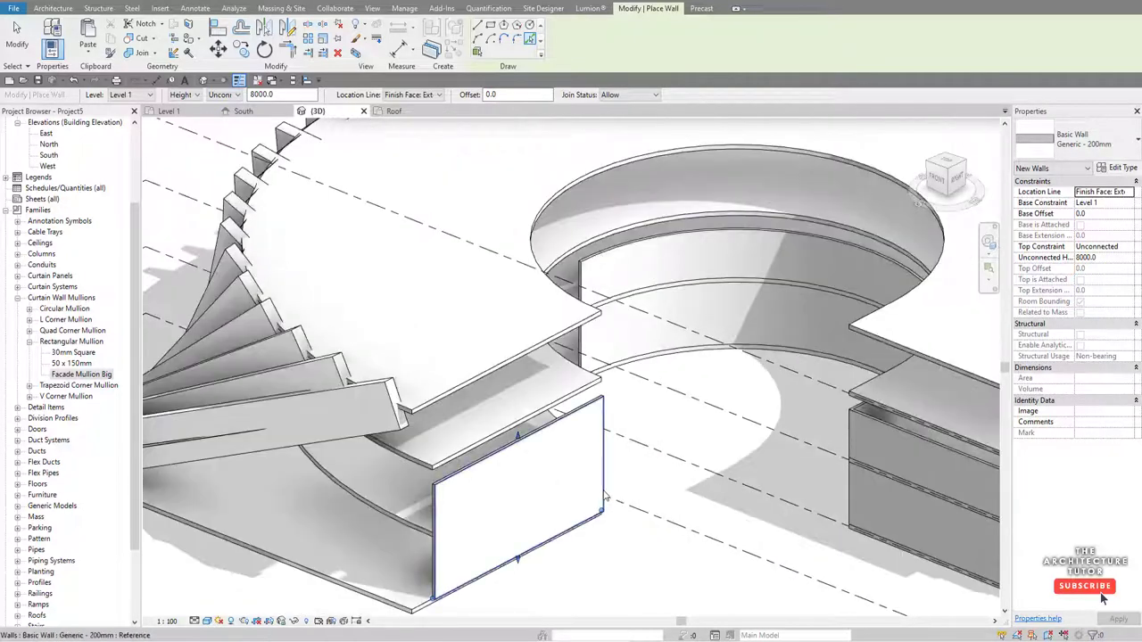
key(Escape)
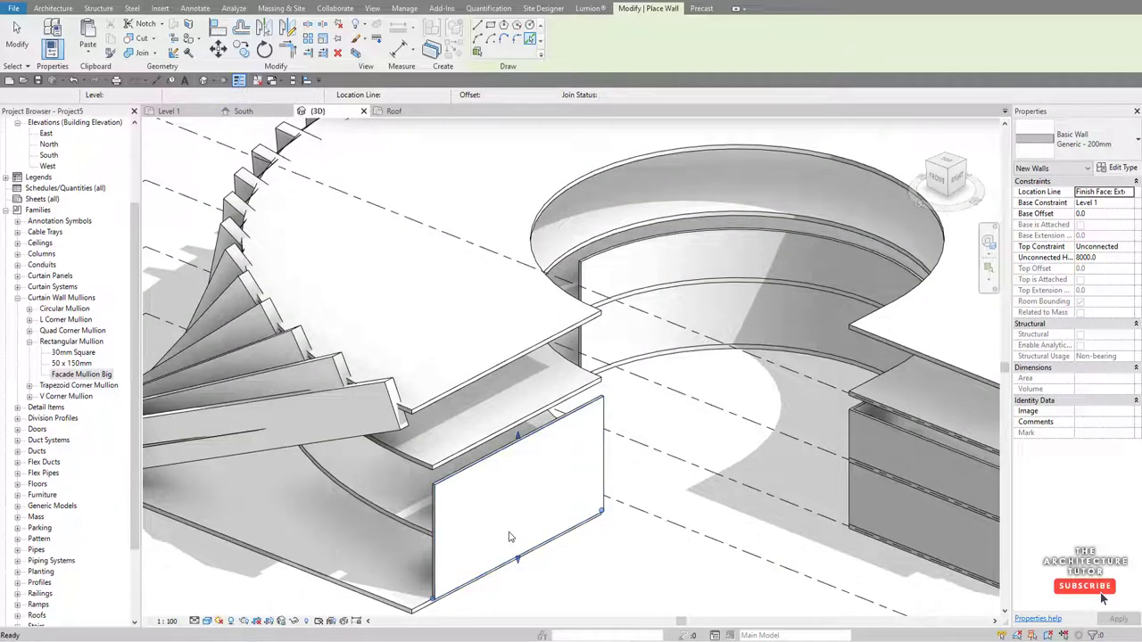
- Place a wall along the bottom floor edge and orbit to inspect it
scroll(508, 536, up, 4)
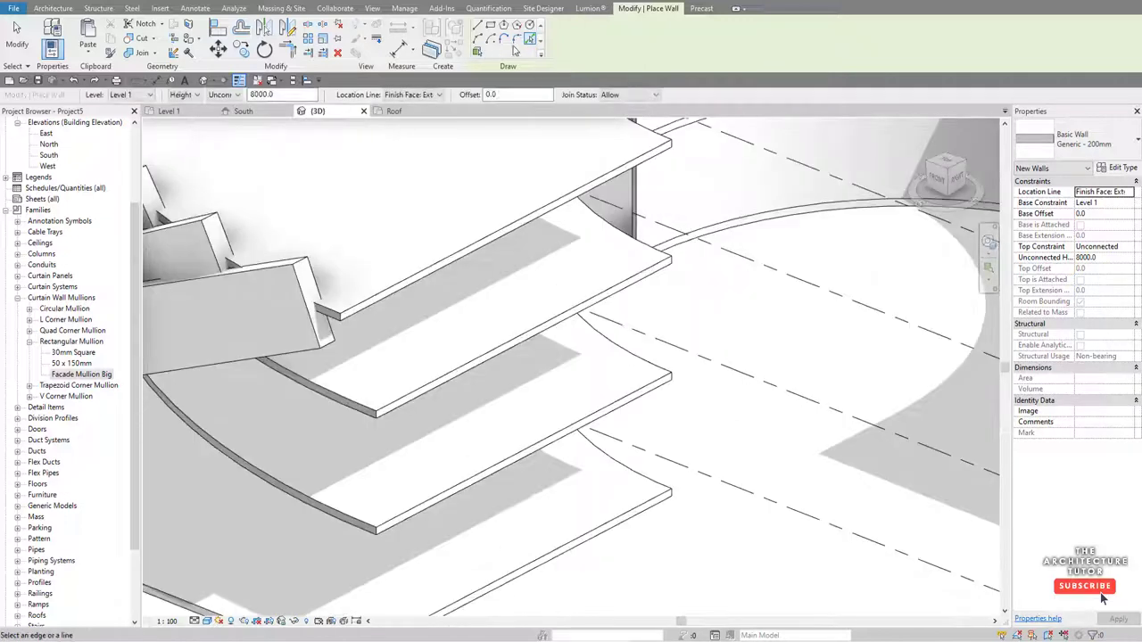
scroll(504, 569, up, 3)
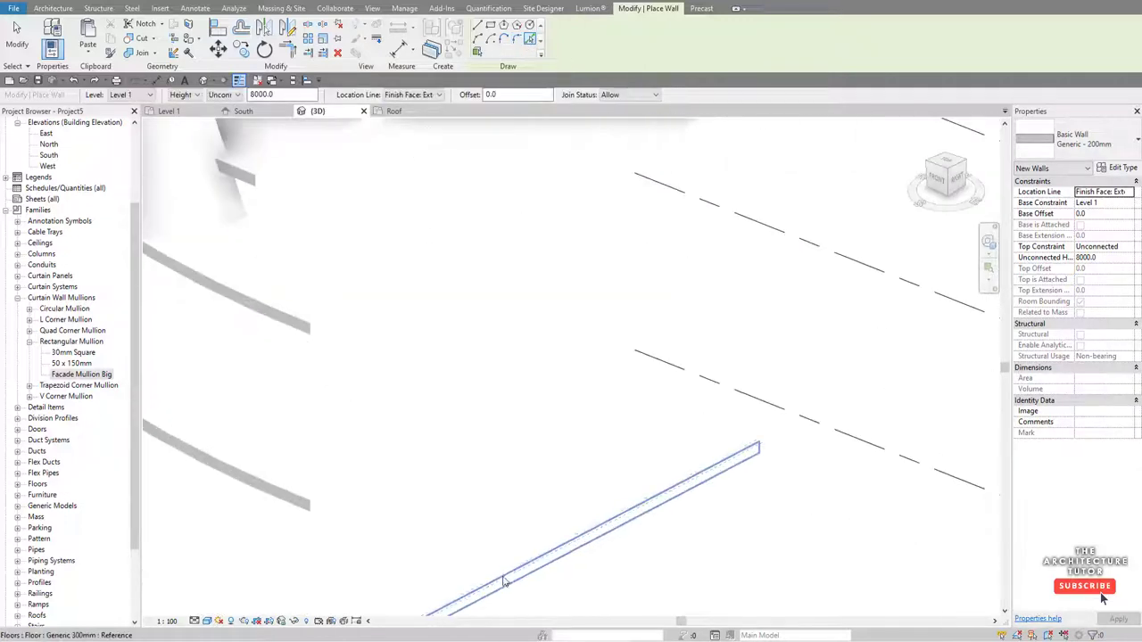
click(504, 578)
scroll(505, 578, down, 3)
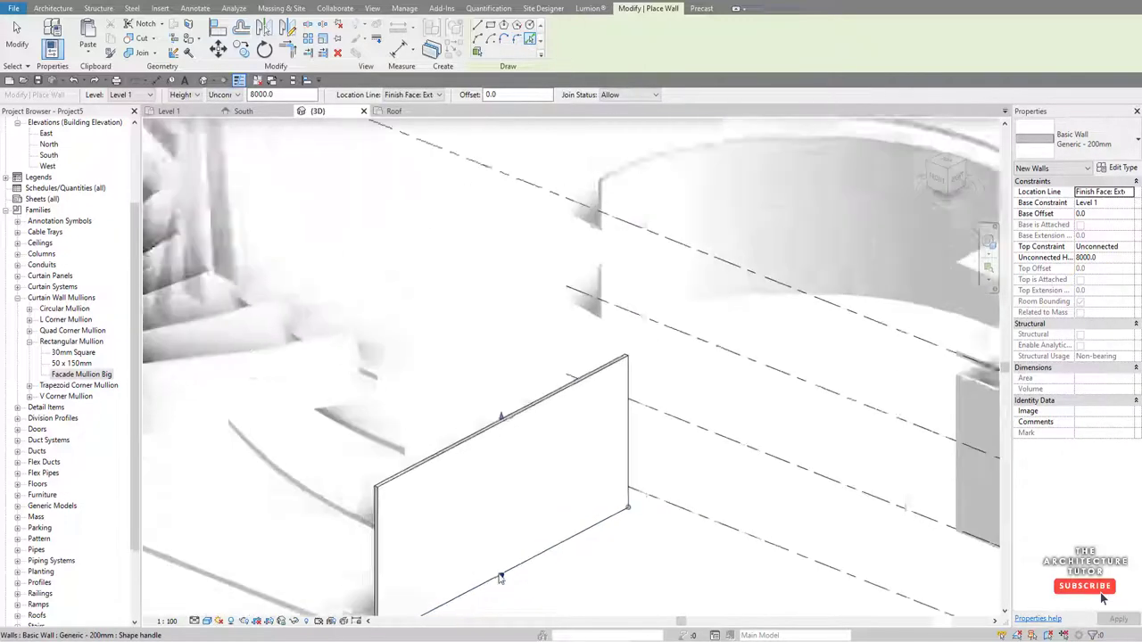
scroll(606, 461, down, 3)
shift+middle_drag(565, 478, 848, 502)
scroll(737, 490, up, 5)
scroll(696, 472, down, 4)
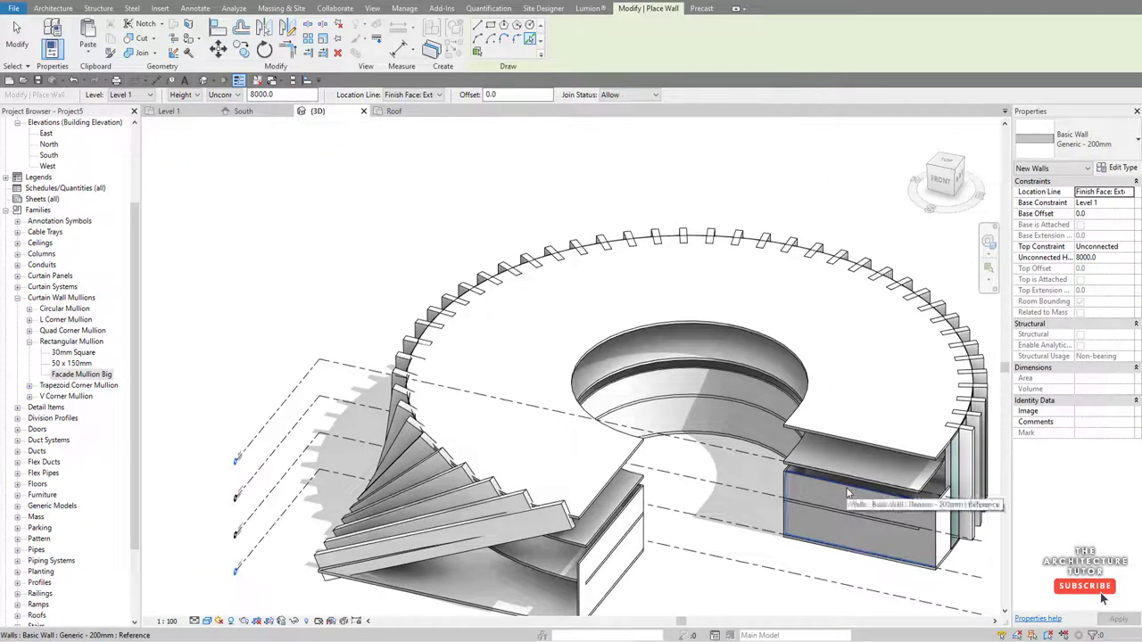
key(Tab)
- Wall the remaining outline edges and attach their tops to the roof, unjoining to clear the error
click(847, 487)
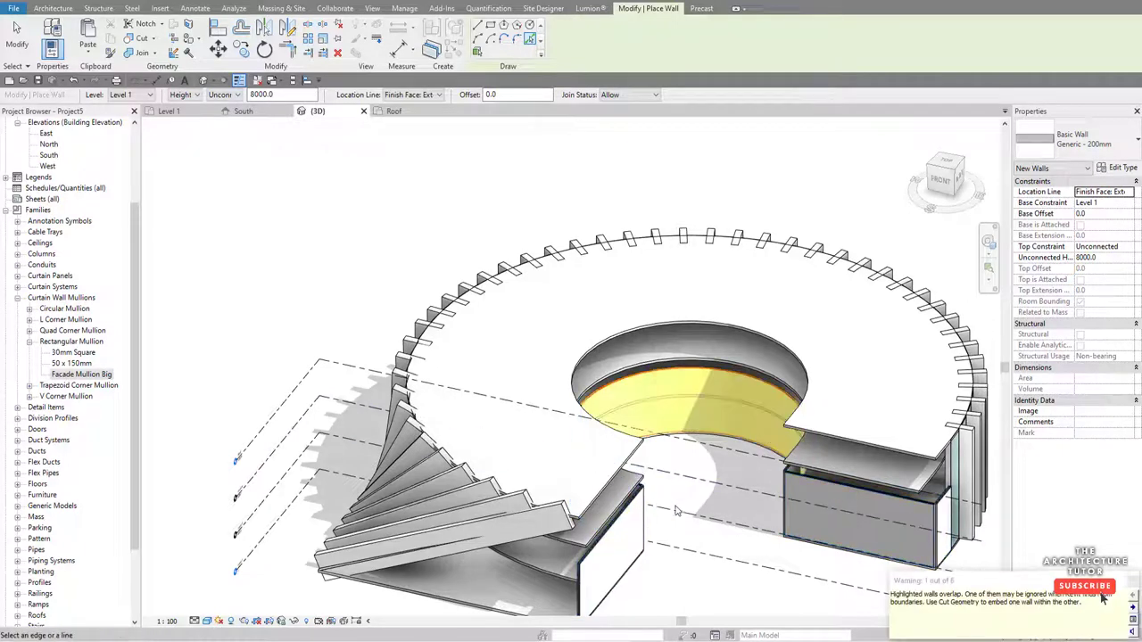
key(Escape)
key(Escape)
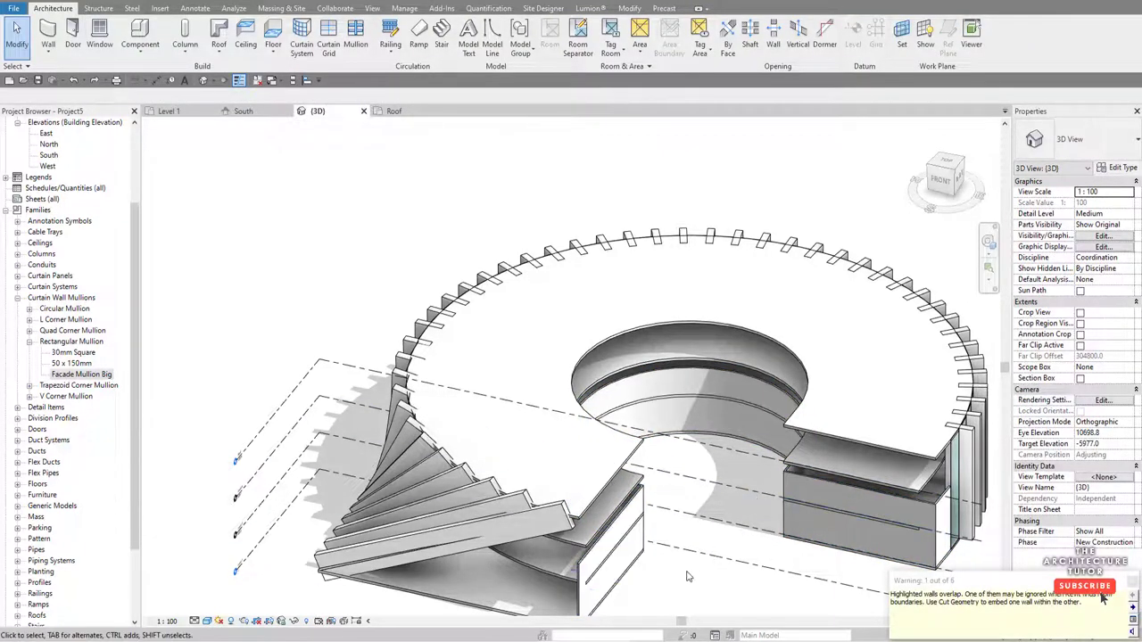
scroll(662, 581, up, 3)
scroll(758, 515, down, 4)
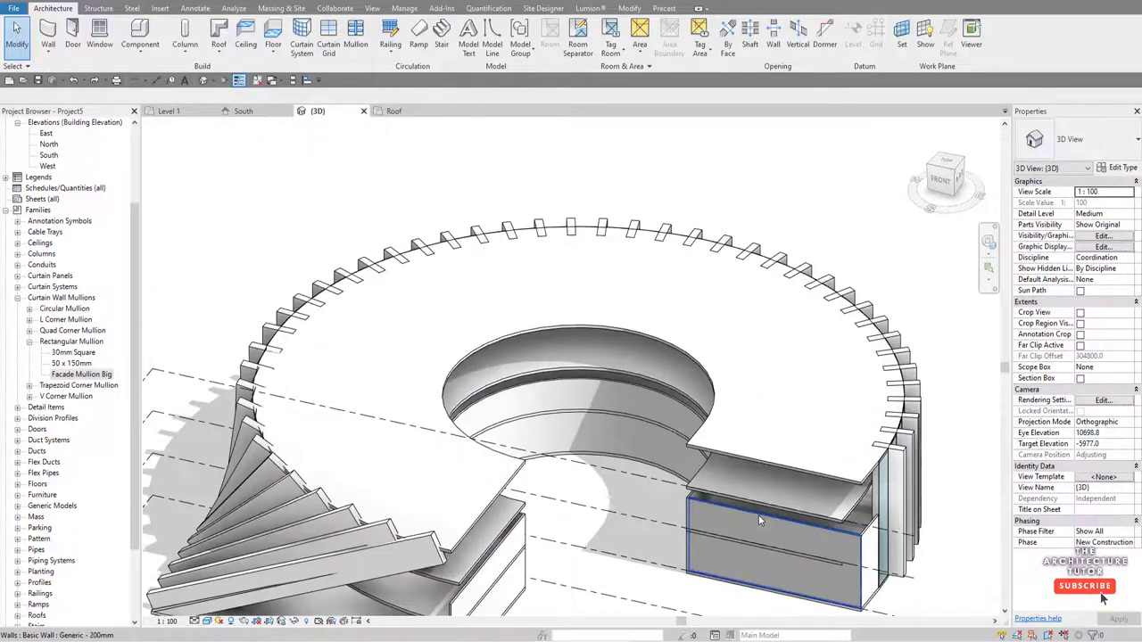
click(760, 520)
scroll(632, 240, up, 2)
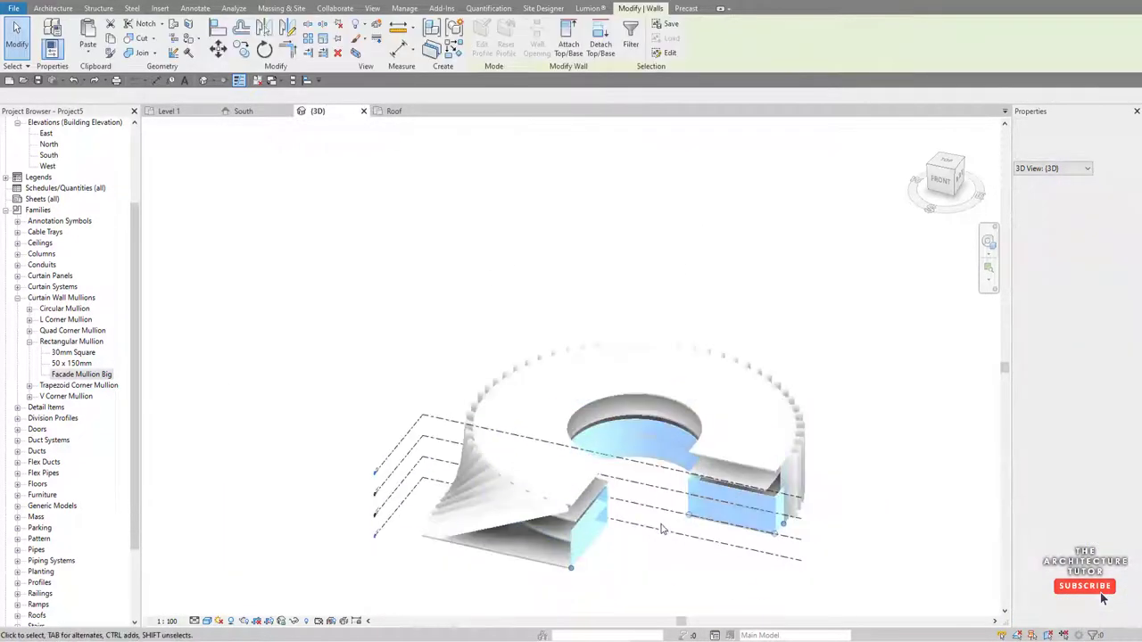
click(569, 40)
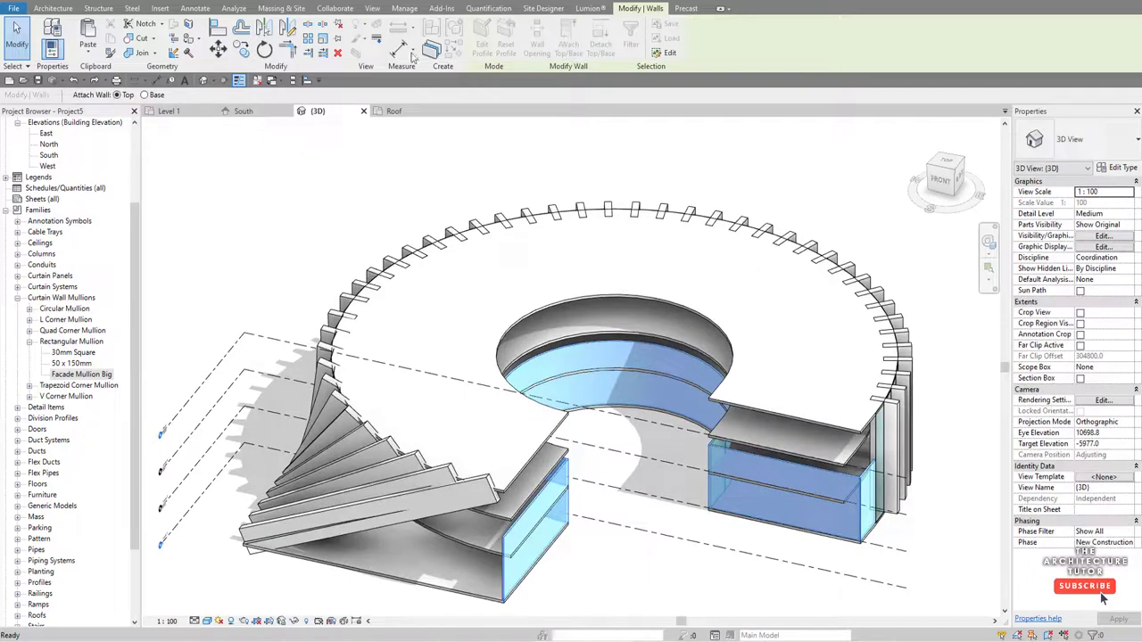
click(552, 302)
click(926, 625)
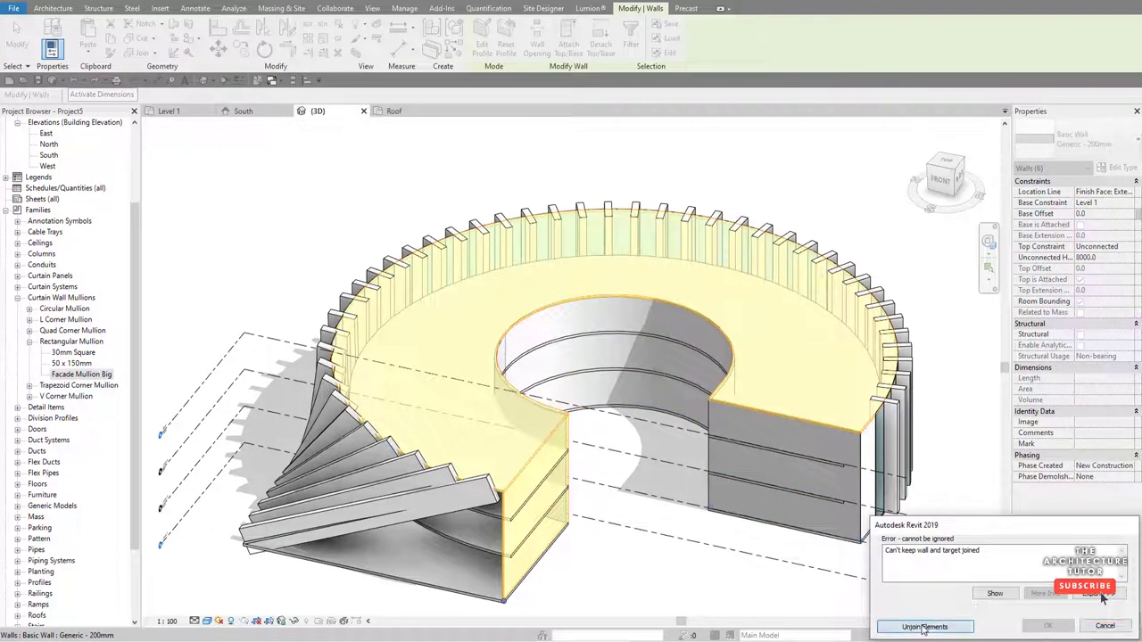
key(Escape)
- Raise the entrance-side wall's top so it reaches 13024.5 mm tall
scroll(511, 542, up, 2)
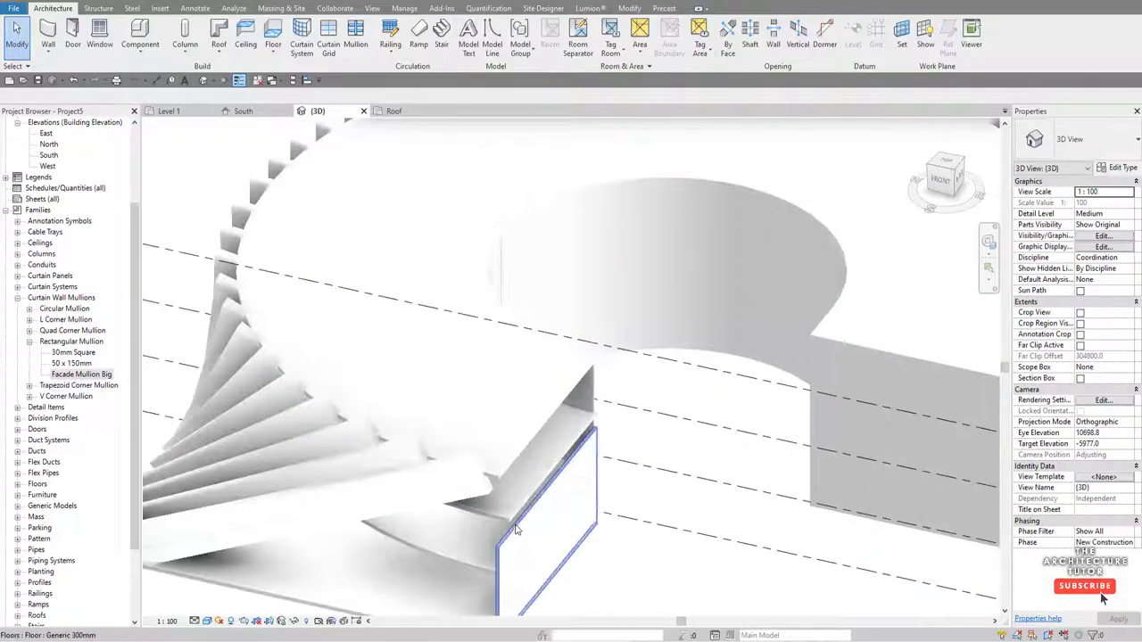
click(503, 545)
scroll(541, 526, down, 3)
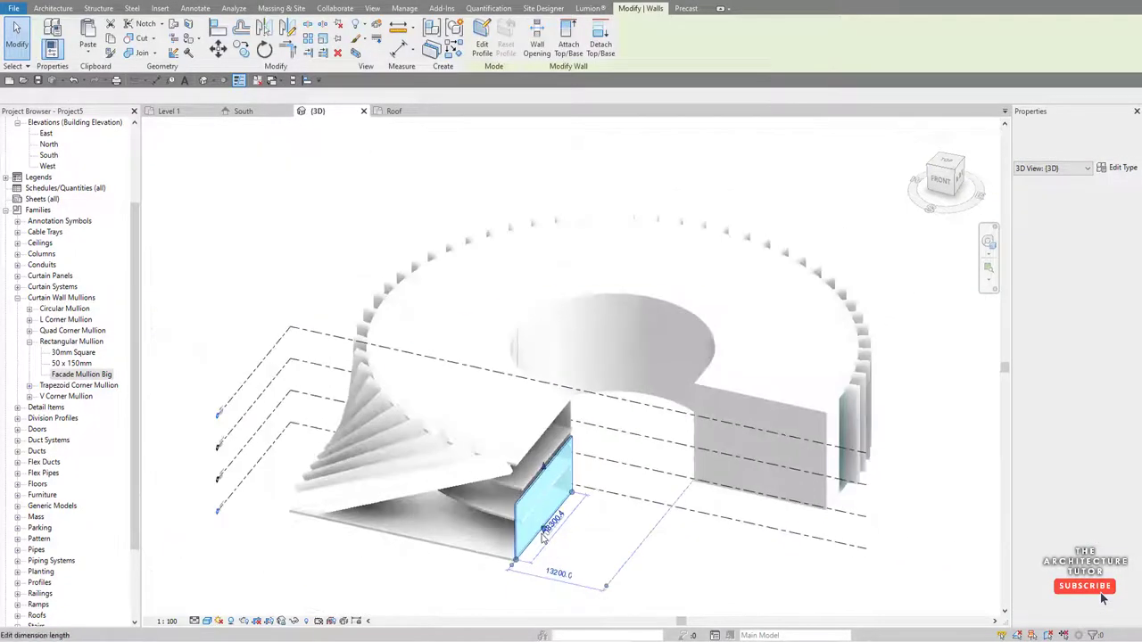
scroll(546, 410, up, 4)
drag(547, 410, 546, 326)
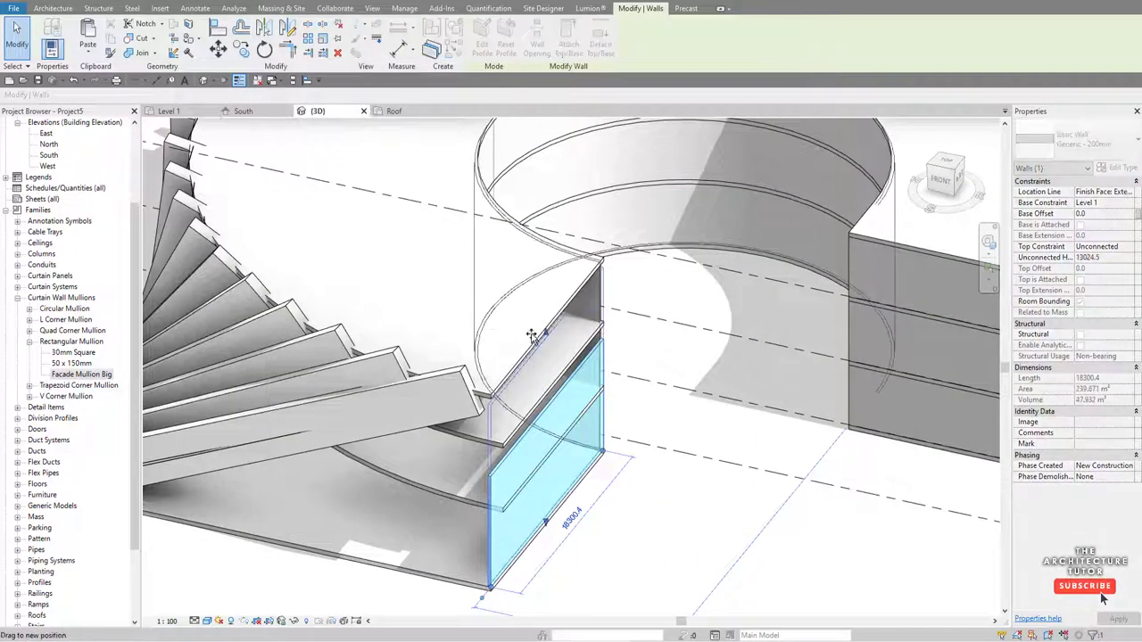
key(Escape)
- On the Level 1 plan, start an architectural wall of type Curtain Wall: Storefront
scroll(645, 443, down, 3)
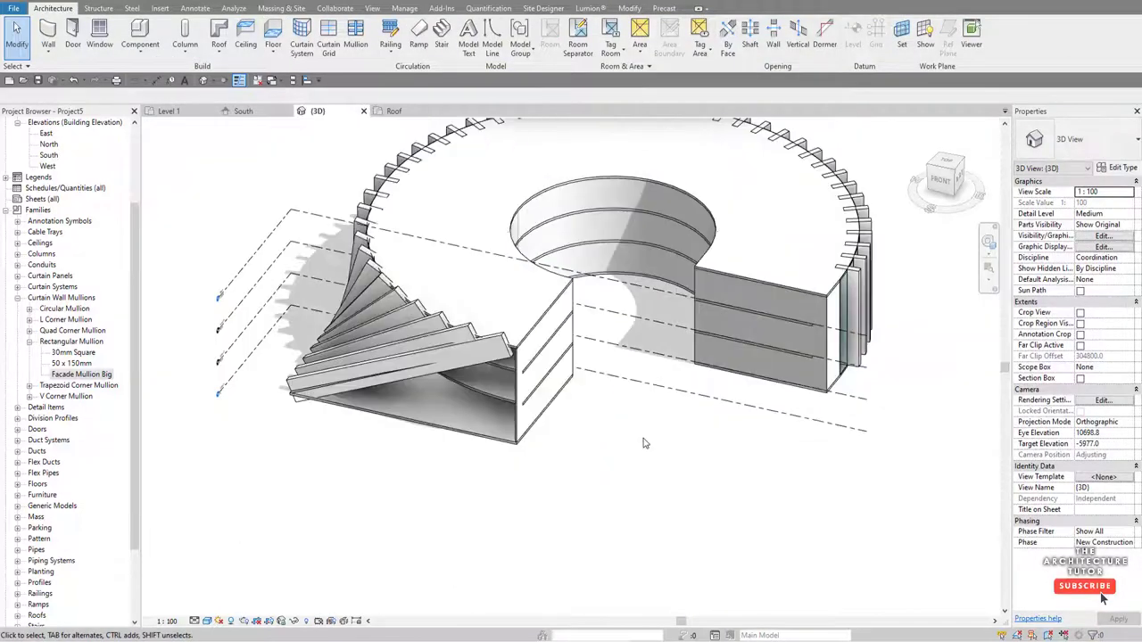
scroll(285, 388, up, 2)
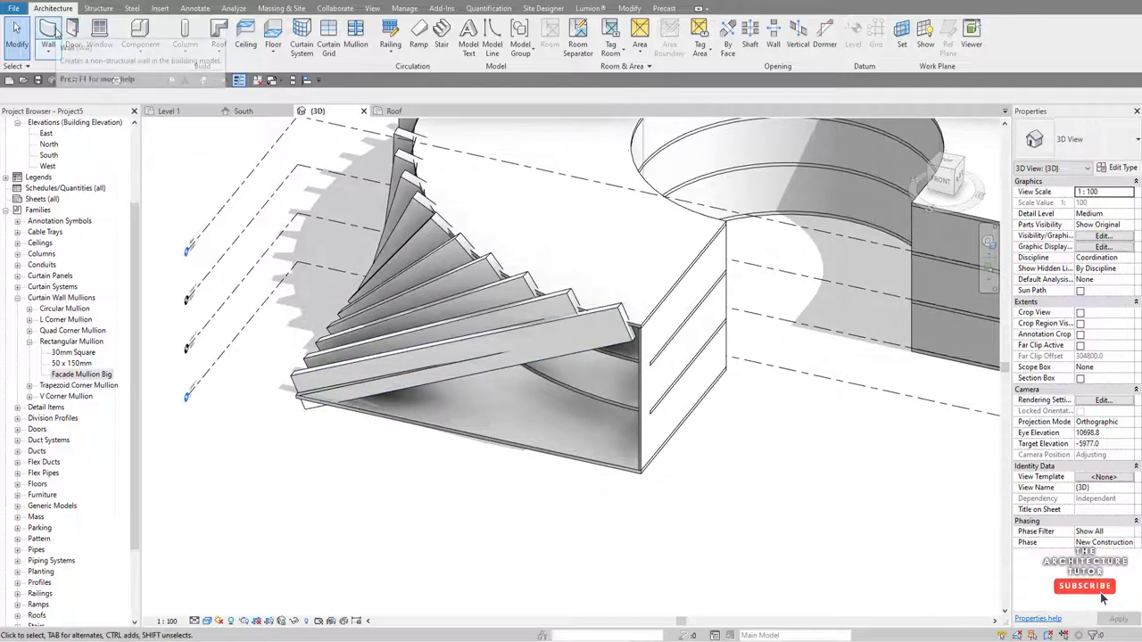
click(187, 117)
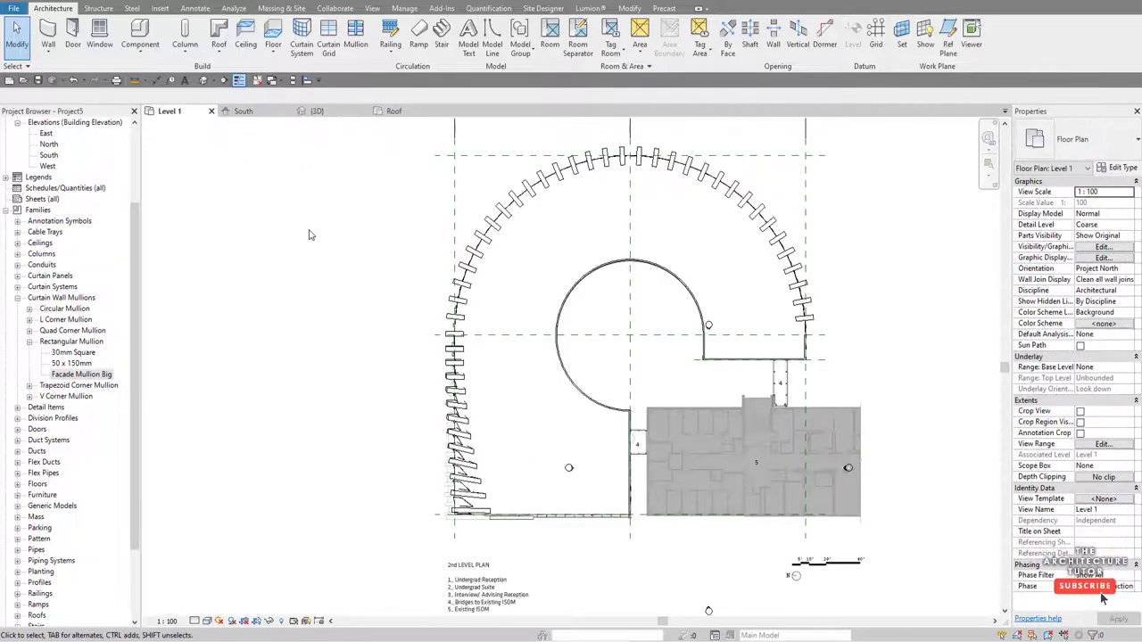
scroll(501, 516, up, 5)
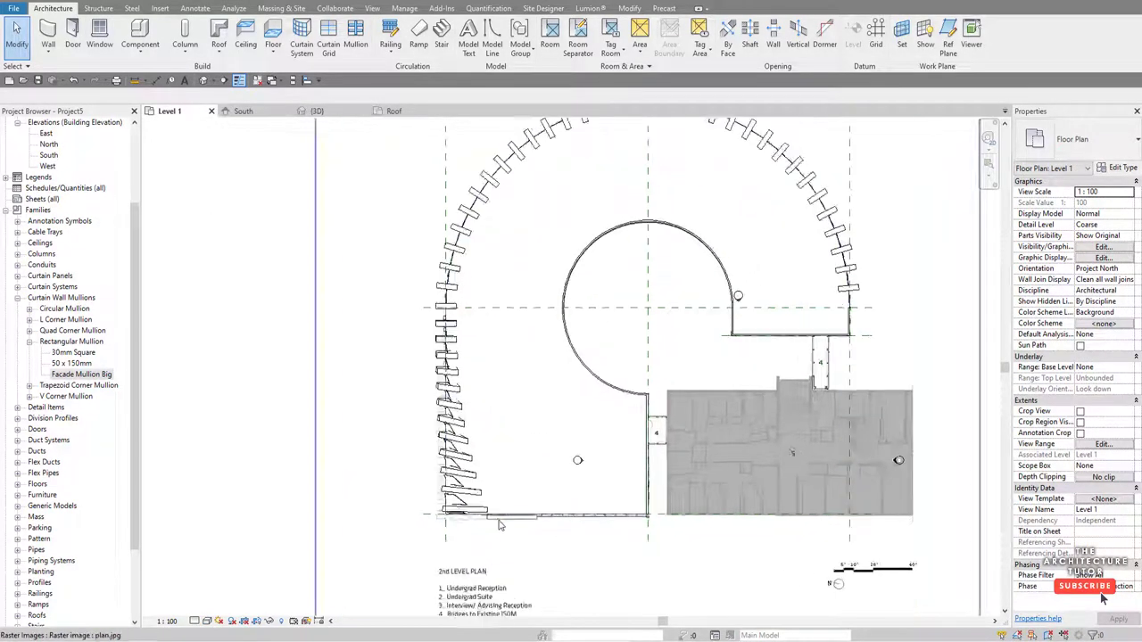
key(w)
key(a)
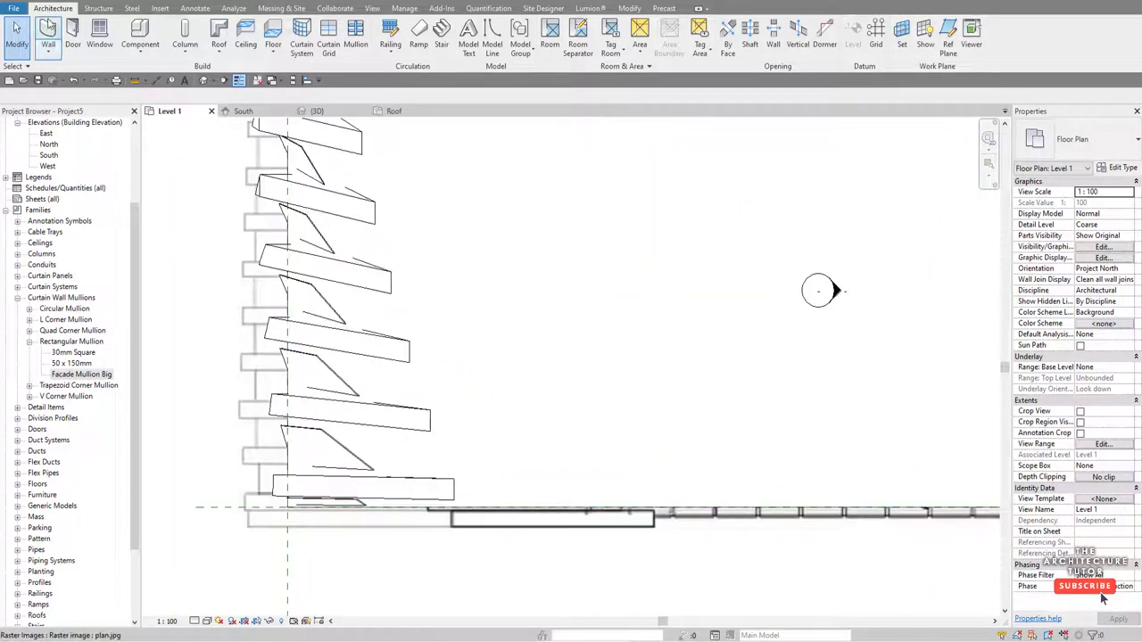
click(51, 49)
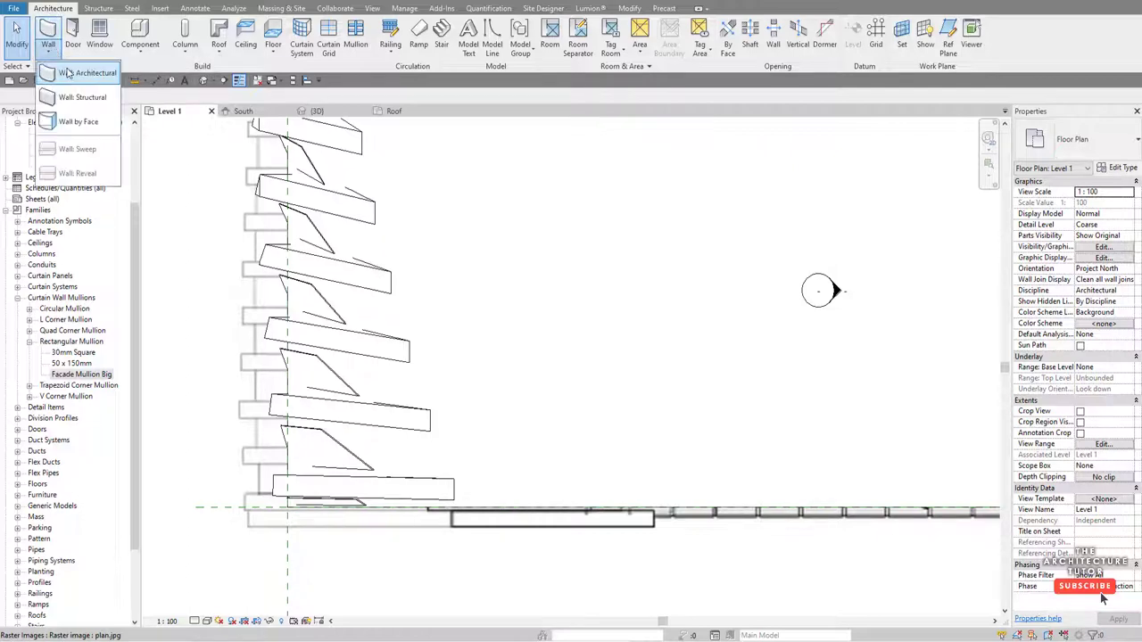
click(65, 75)
click(1102, 147)
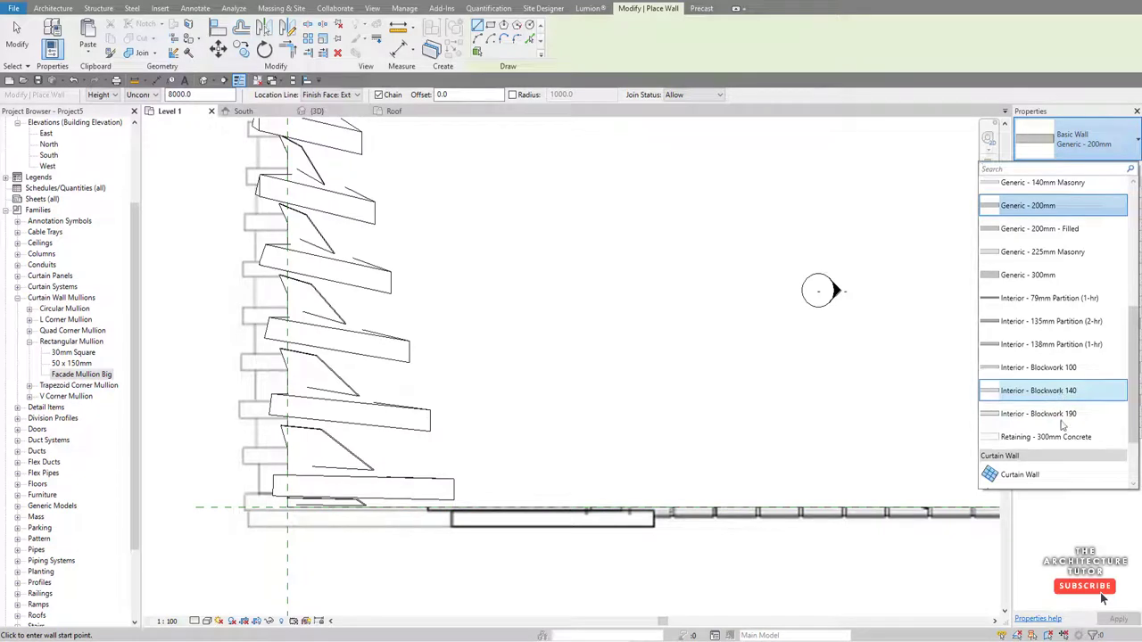
scroll(1058, 437, down, 2)
click(1034, 448)
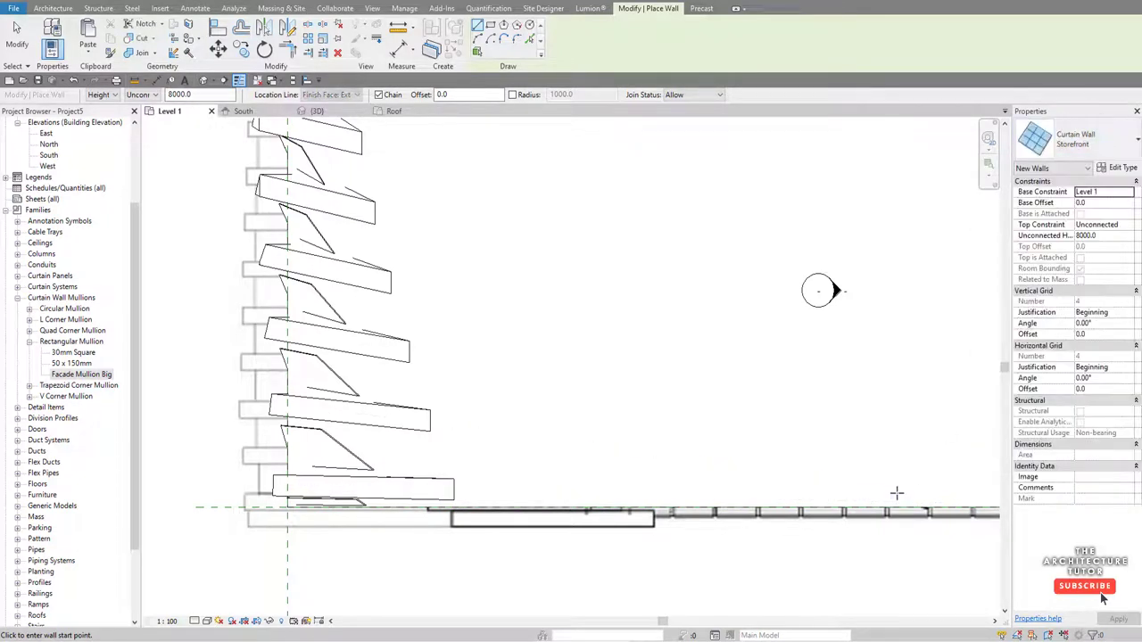
- Draw the 31400 mm storefront wall from the right corner leftward to beneath the louvres
scroll(412, 440, down, 2)
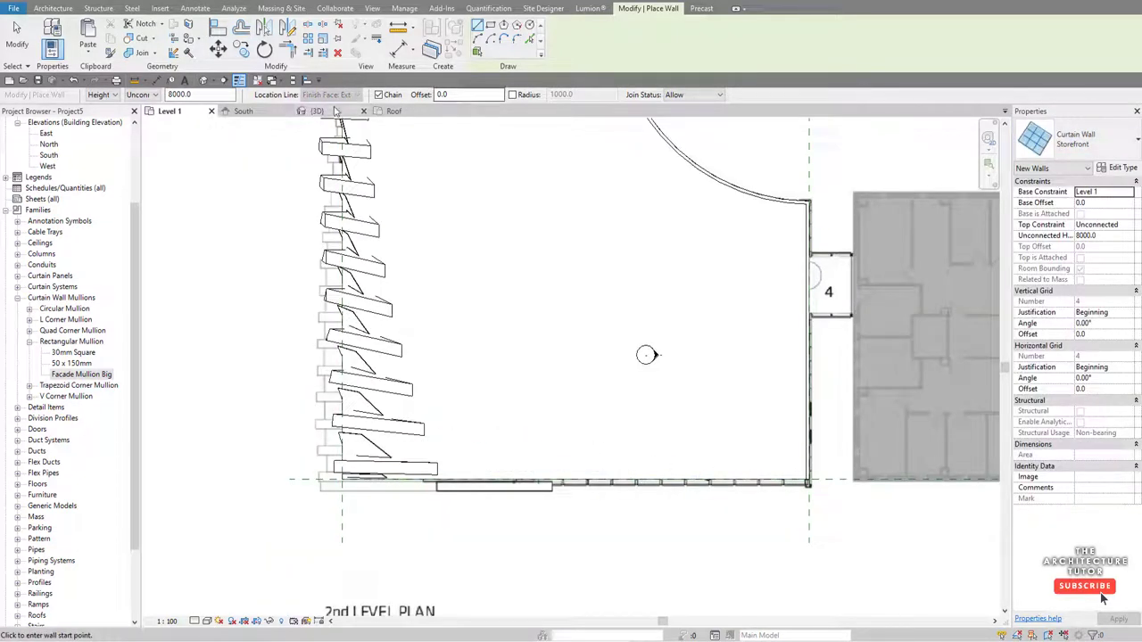
scroll(821, 490, up, 2)
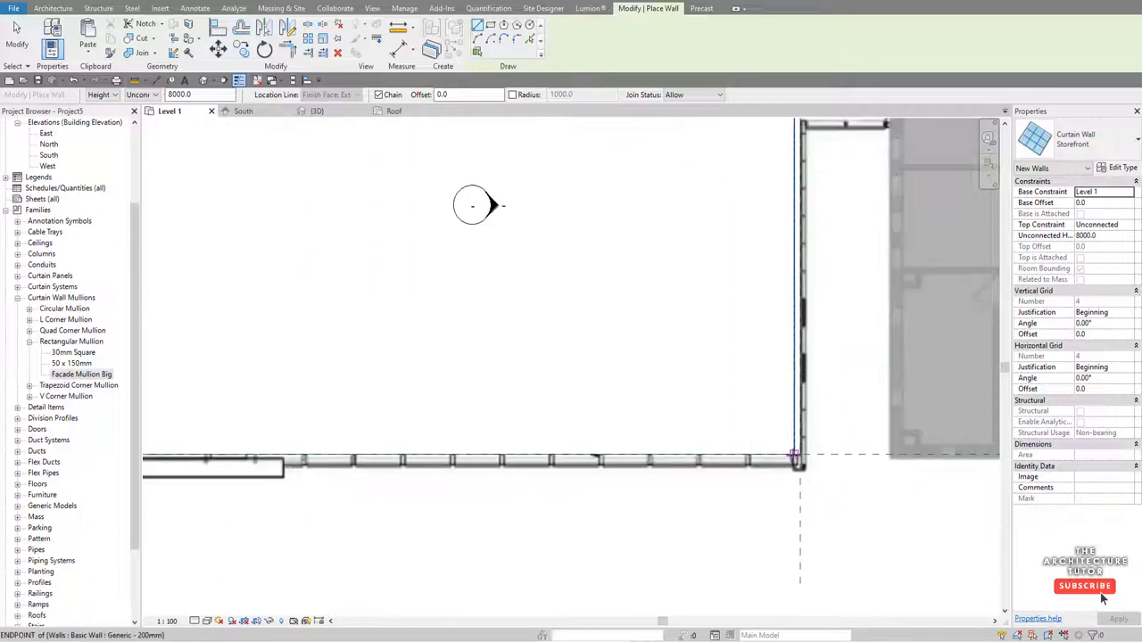
scroll(798, 460, up, 2)
scroll(797, 455, up, 1)
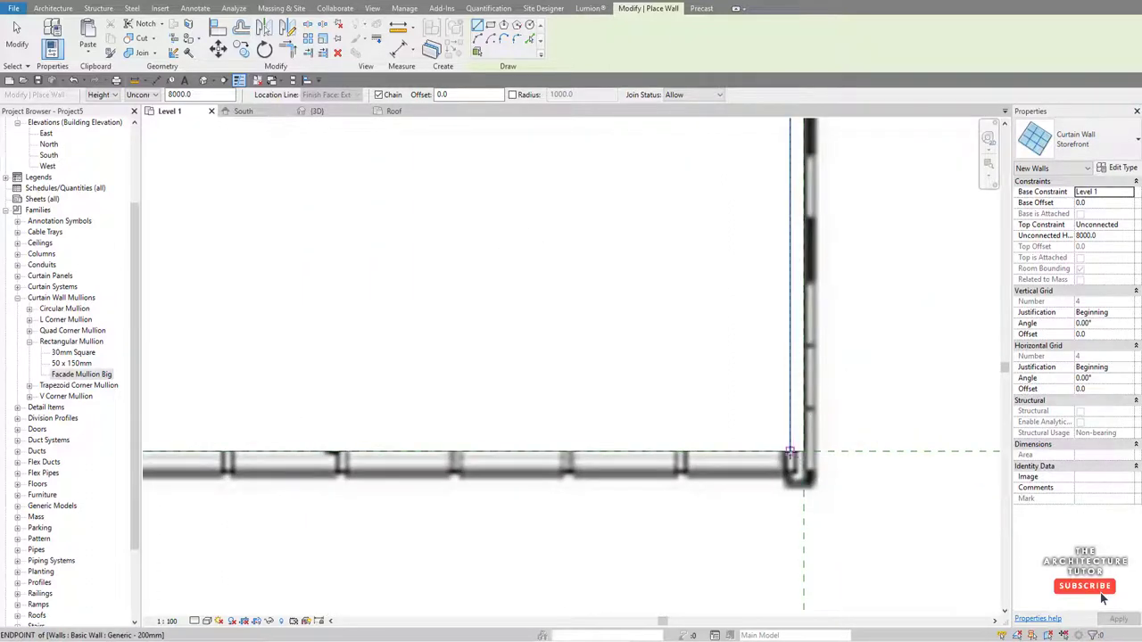
click(789, 452)
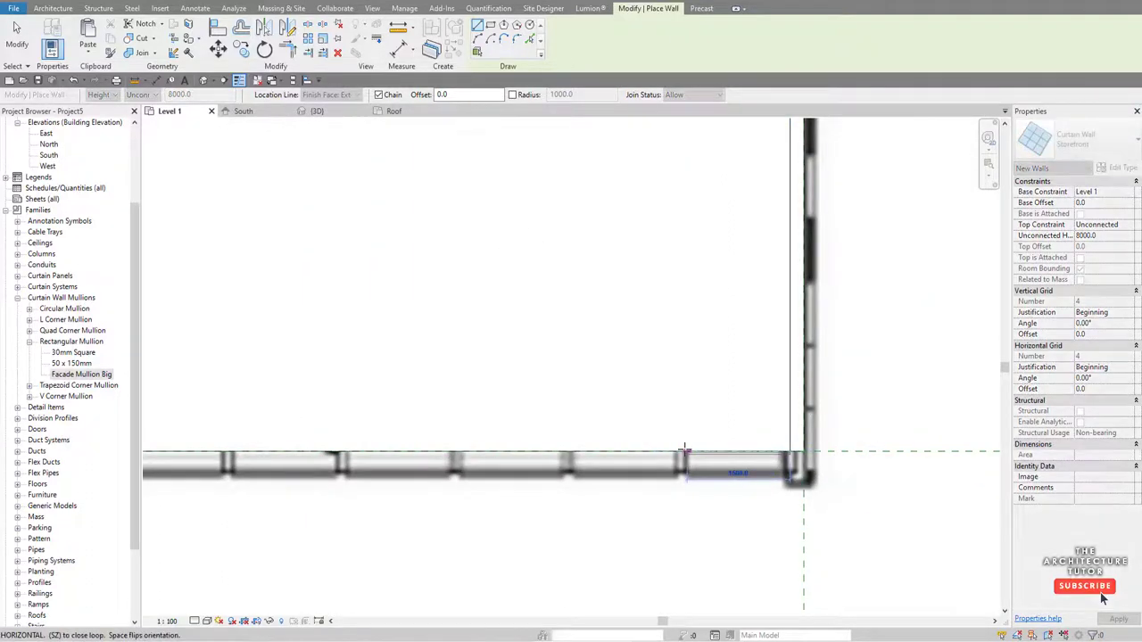
scroll(685, 450, down, 6)
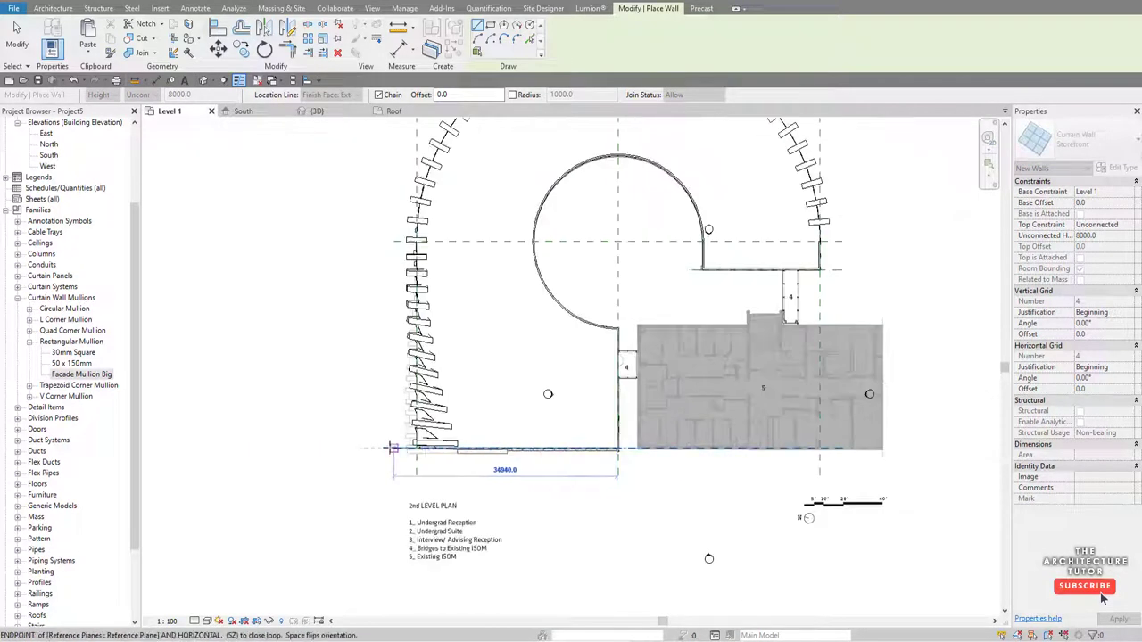
scroll(389, 447, up, 6)
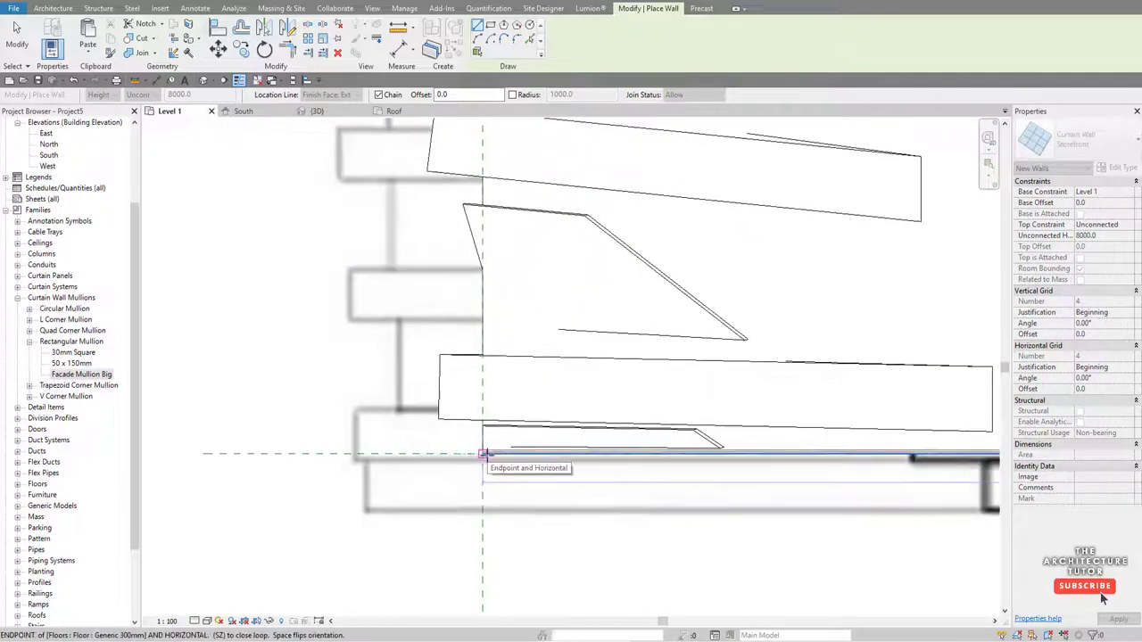
click(482, 454)
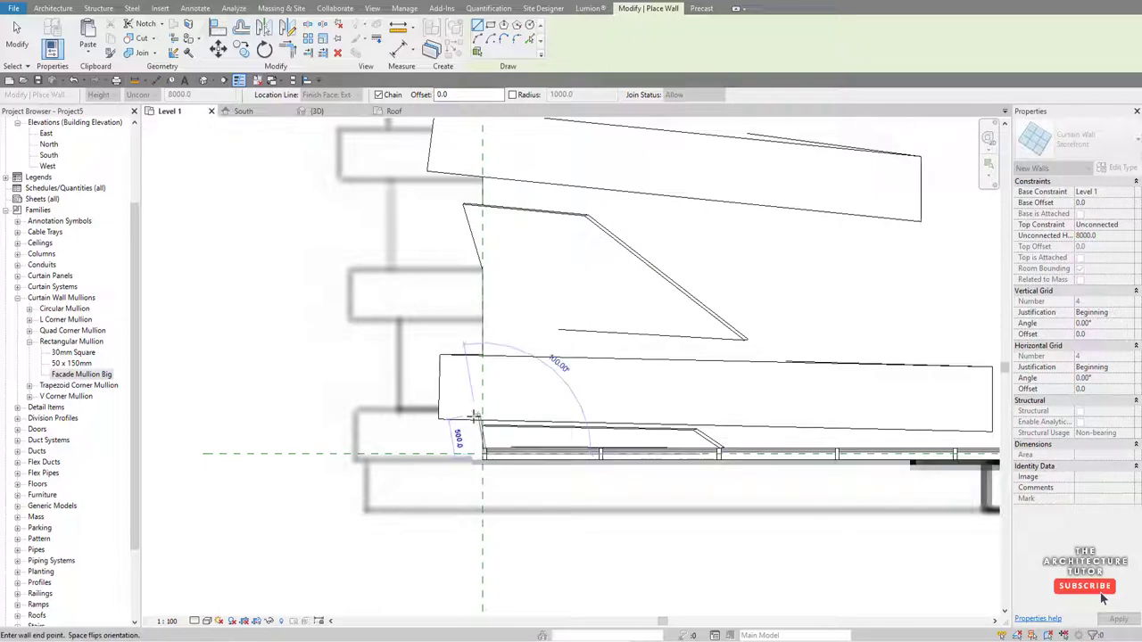
scroll(470, 415, down, 2)
key(Escape)
key(Escape)
- Select the storefront curtain wall and pull its right end in by 180 mm
click(789, 434)
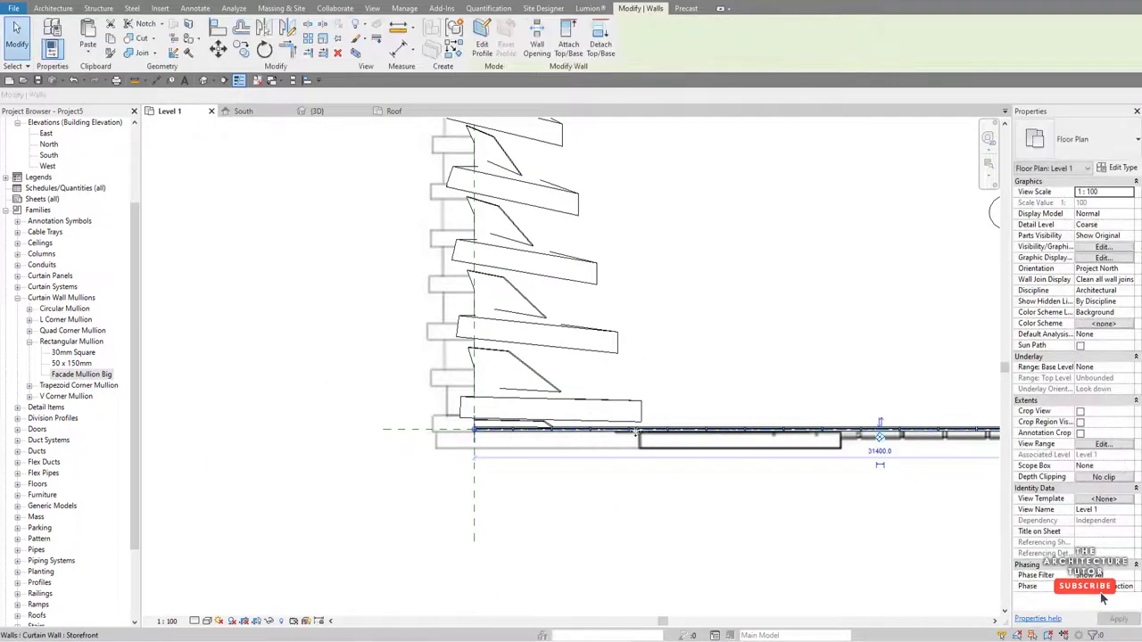
scroll(790, 436, down, 1)
scroll(821, 420, up, 3)
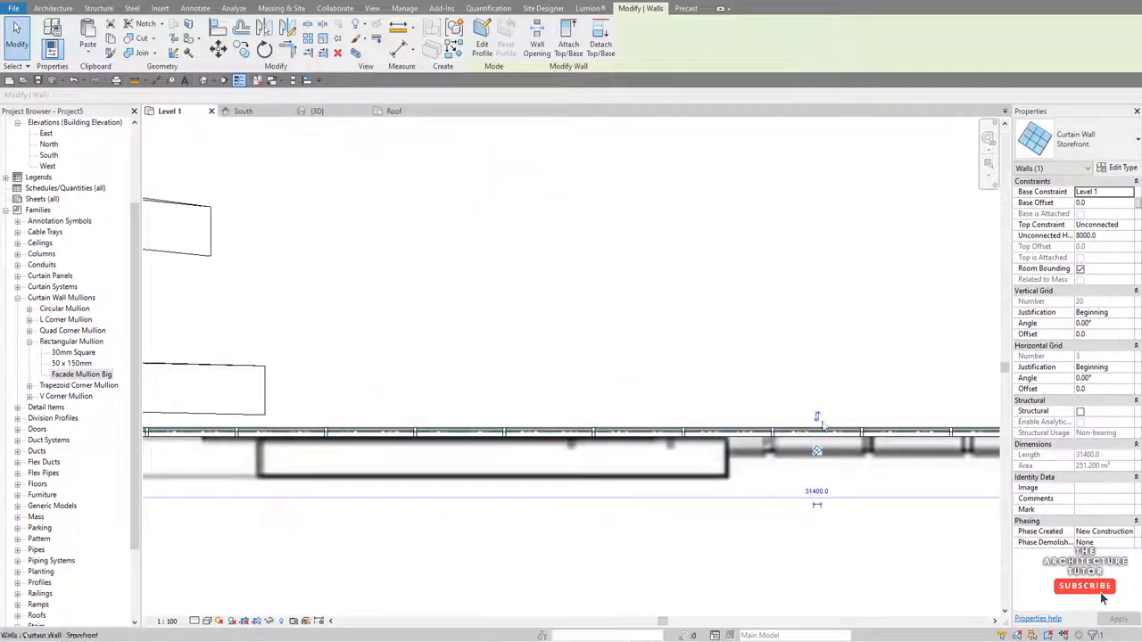
scroll(821, 420, up, 2)
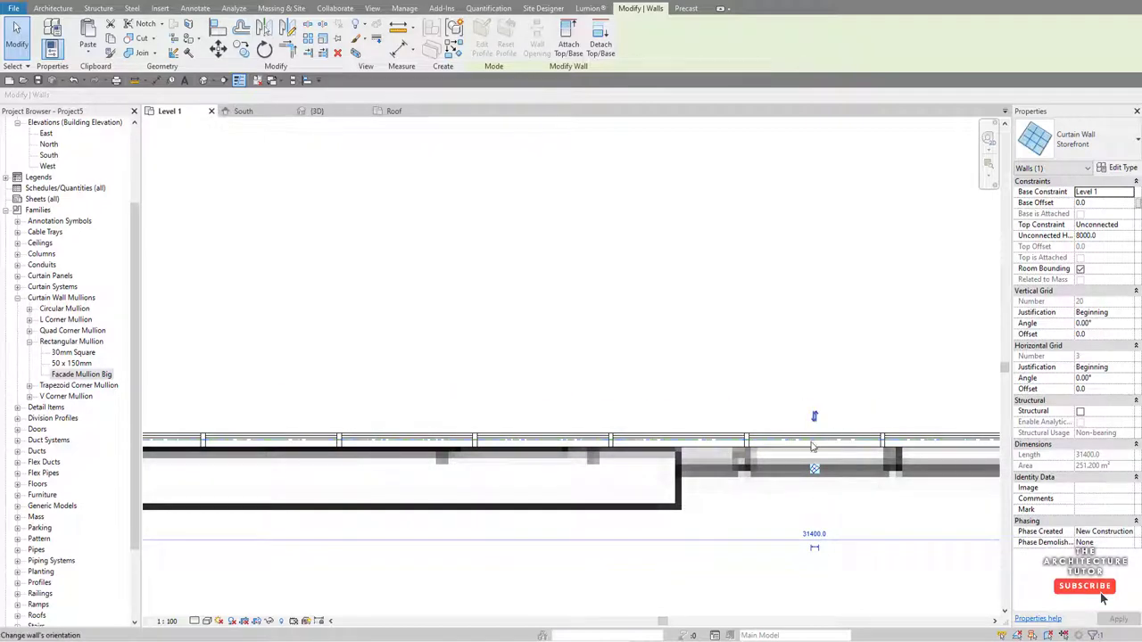
scroll(697, 446, down, 3)
scroll(782, 293, down, 2)
scroll(755, 270, up, 1)
scroll(957, 430, up, 4)
scroll(957, 430, down, 2)
scroll(952, 430, down, 1)
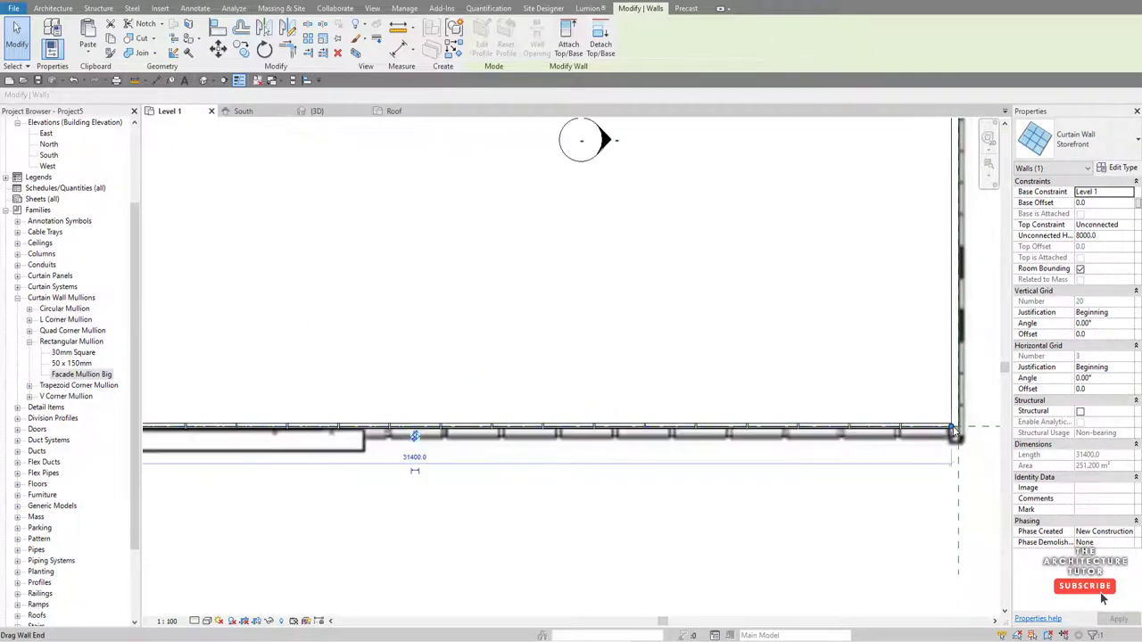
scroll(953, 430, up, 3)
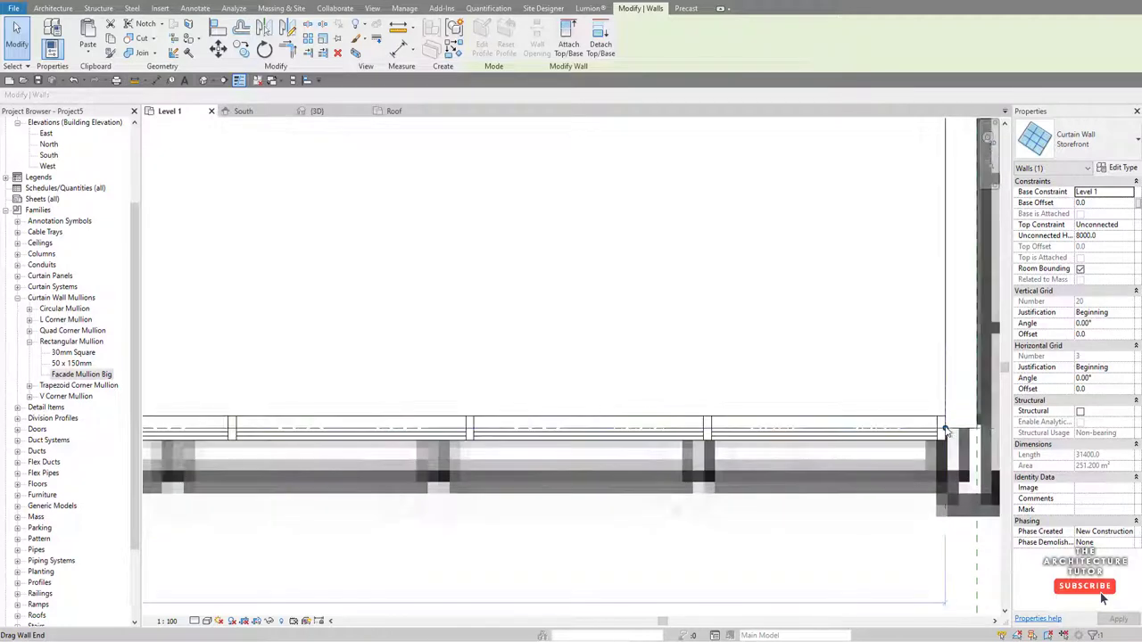
drag(931, 428, 917, 428)
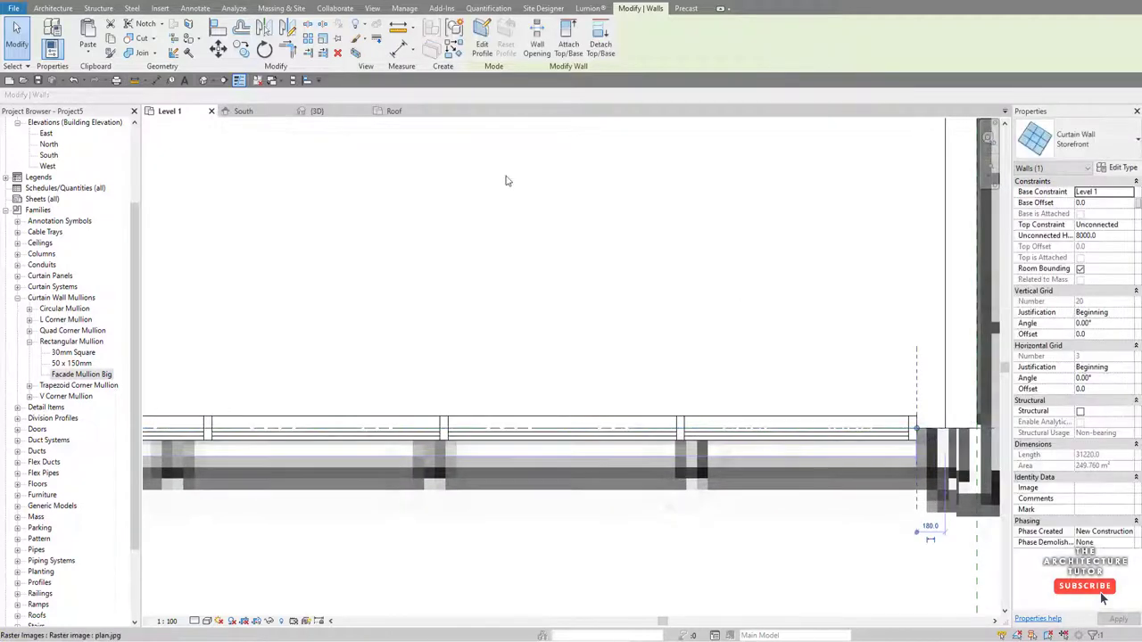
- Move the curtain wall from its end point to align it with the corner wall
click(217, 49)
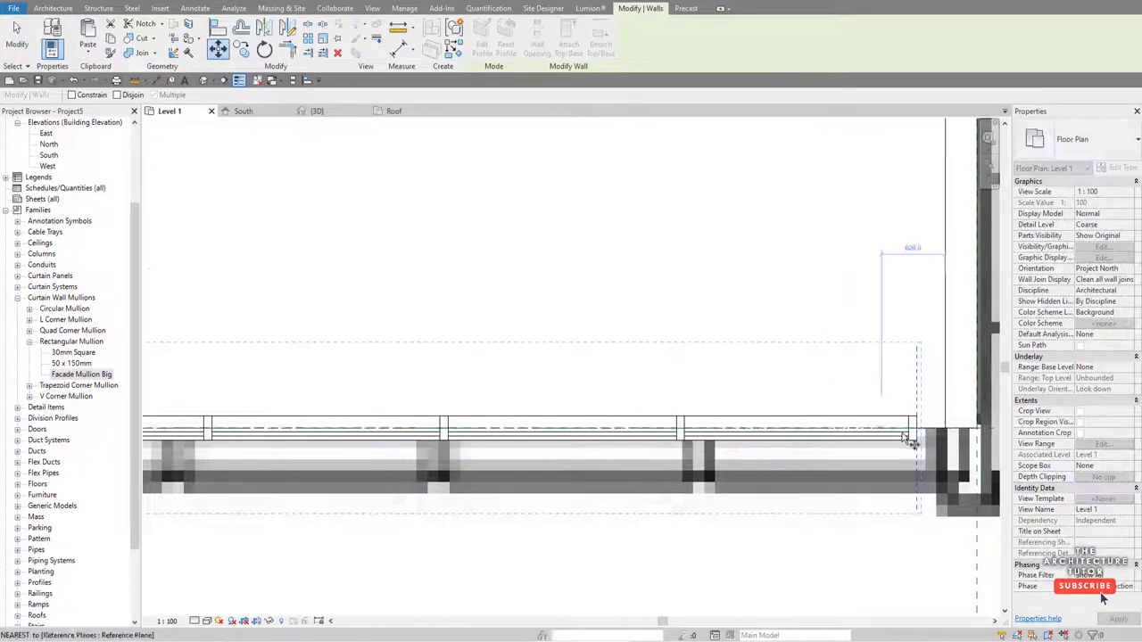
scroll(928, 451, up, 3)
click(922, 437)
click(889, 426)
scroll(955, 388, down, 2)
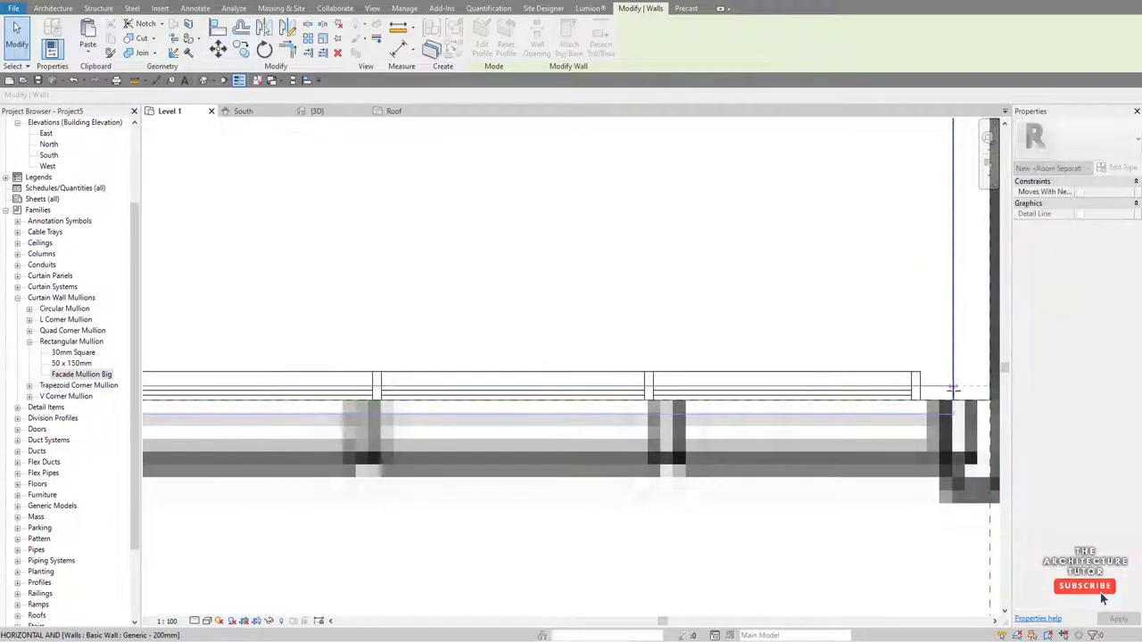
scroll(950, 392, down, 5)
key(Escape)
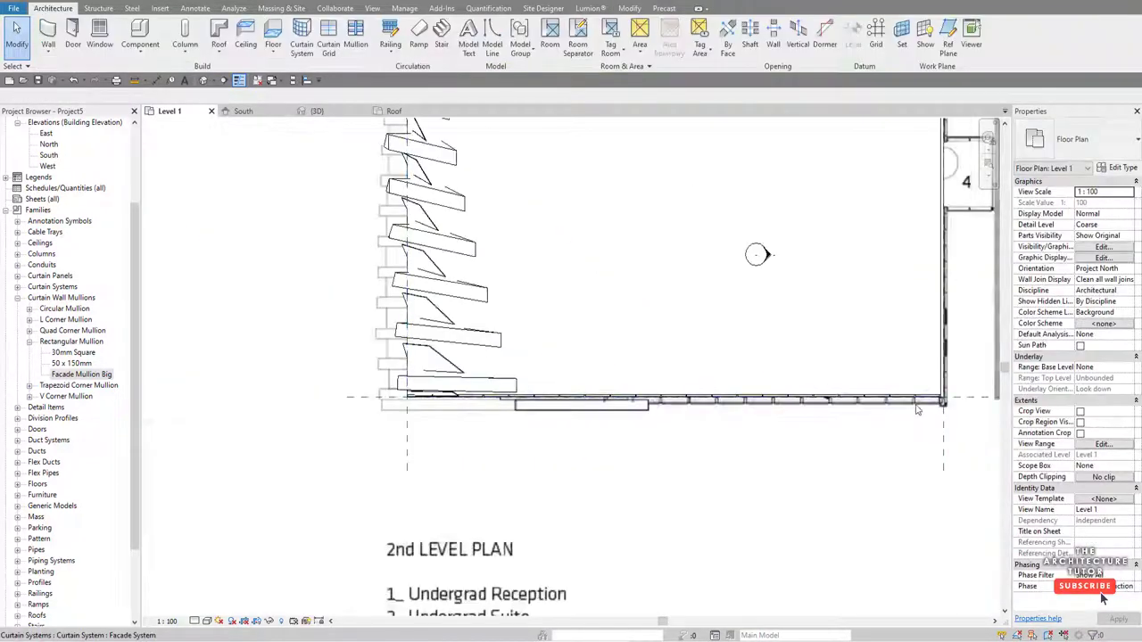
scroll(518, 408, up, 3)
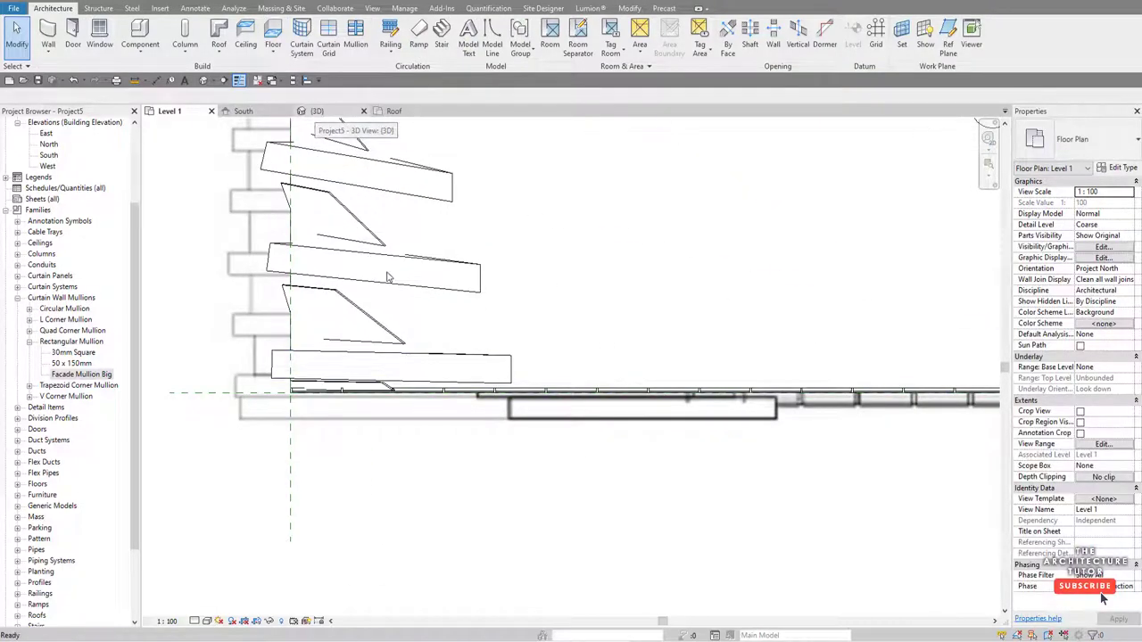
- In the 3D view, change one glazed Storefront panel to the Empty panel type
click(317, 111)
shift+middle_drag(465, 447, 683, 461)
scroll(813, 398, up, 3)
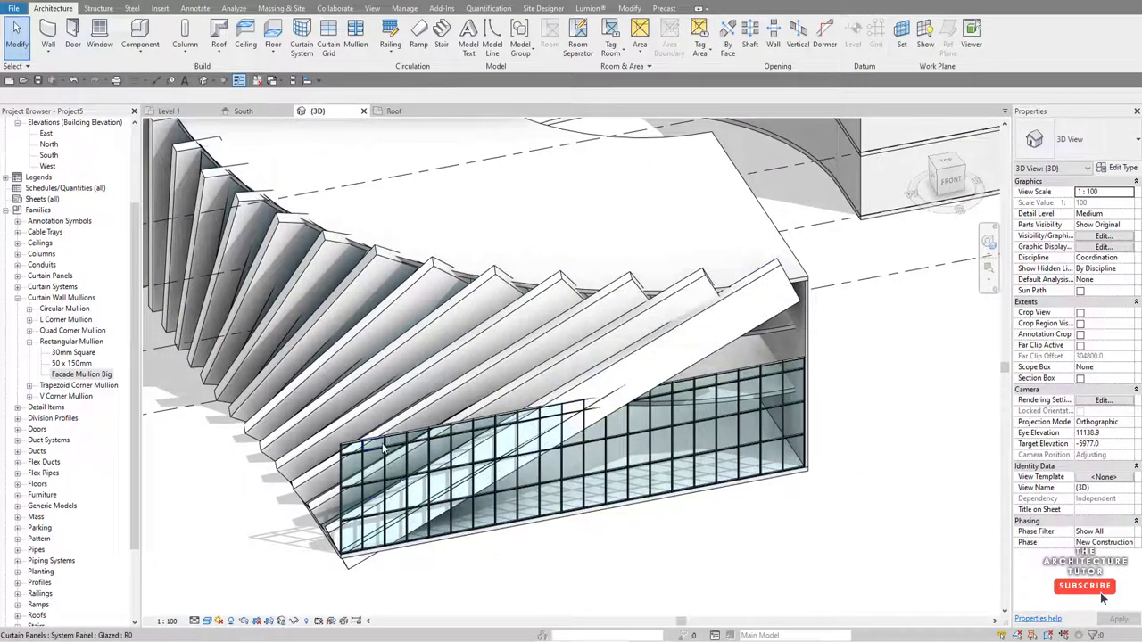
scroll(392, 535, up, 4)
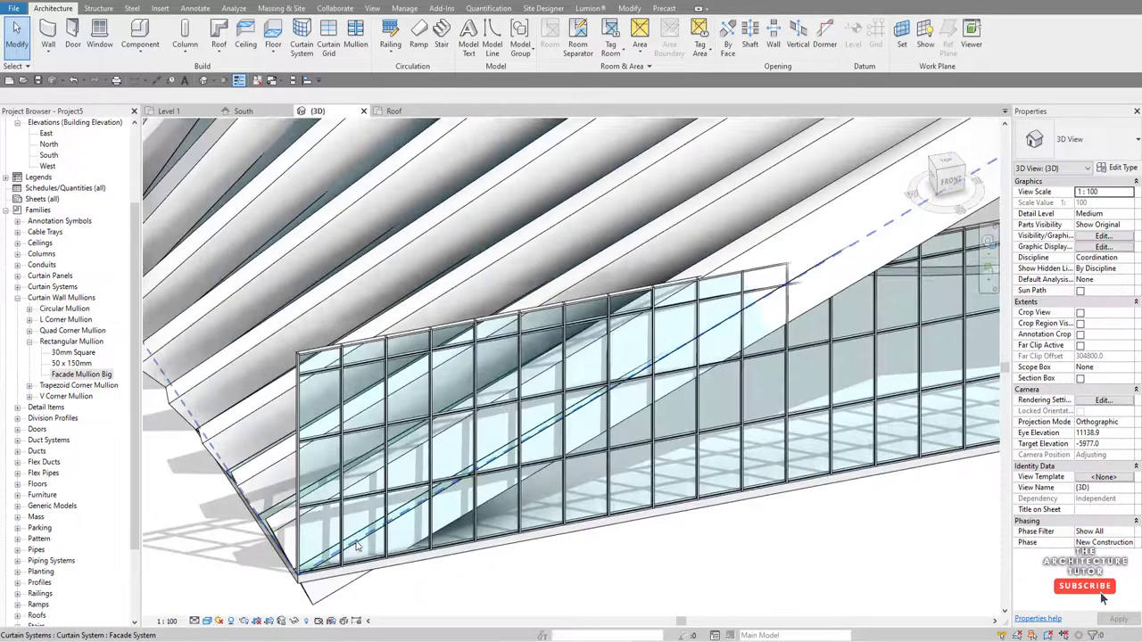
click(357, 546)
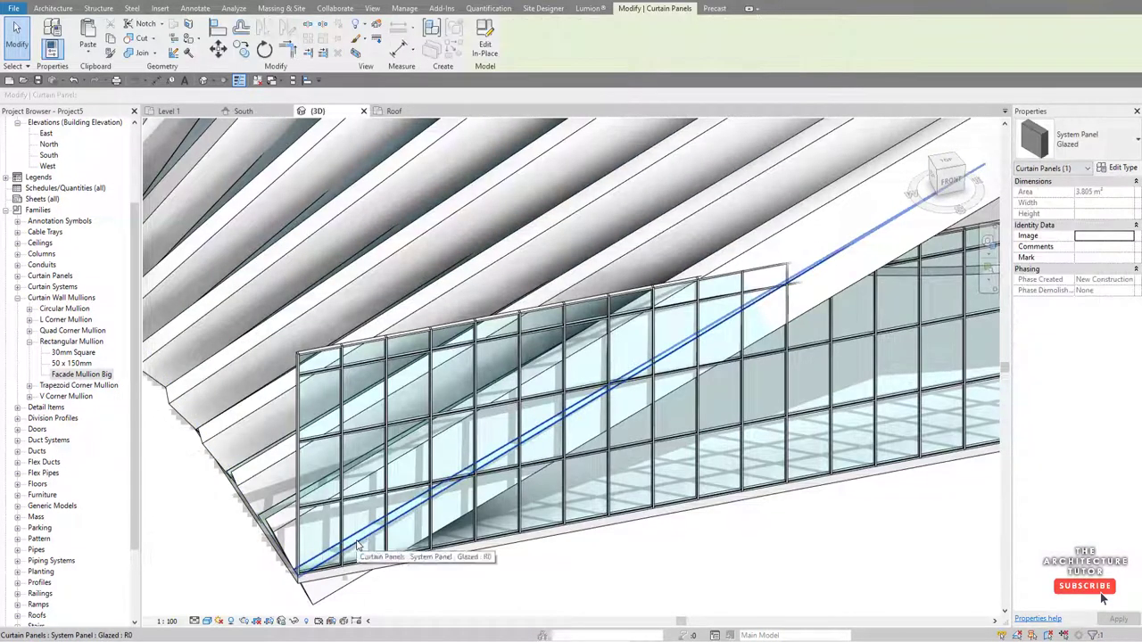
click(1075, 141)
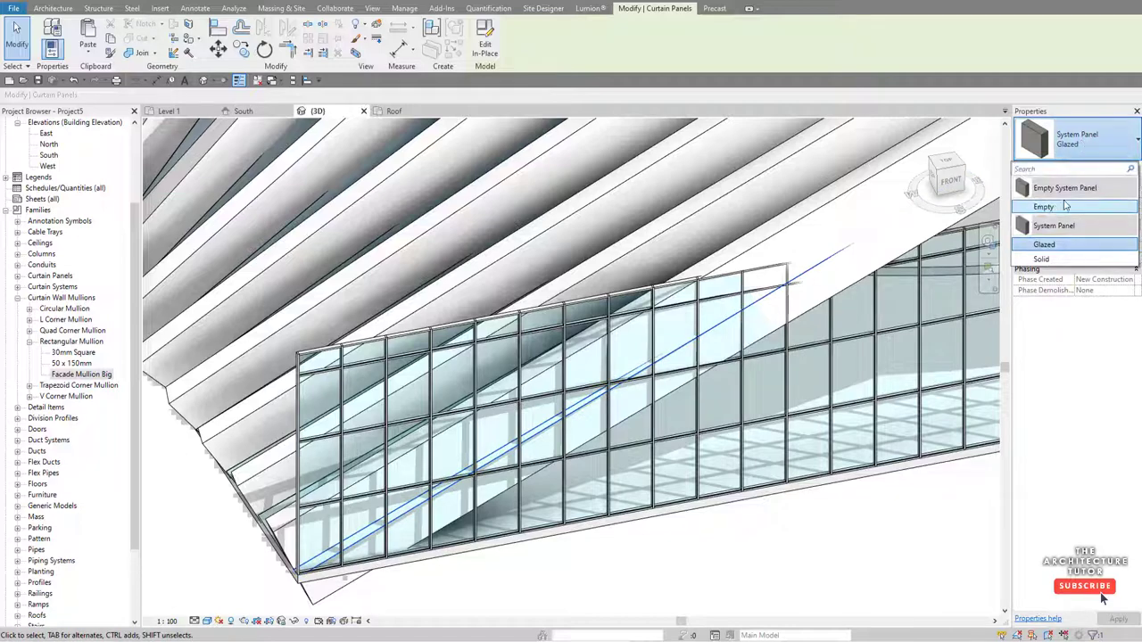
click(1056, 208)
key(Escape)
shift+middle_drag(571, 375, 650, 330)
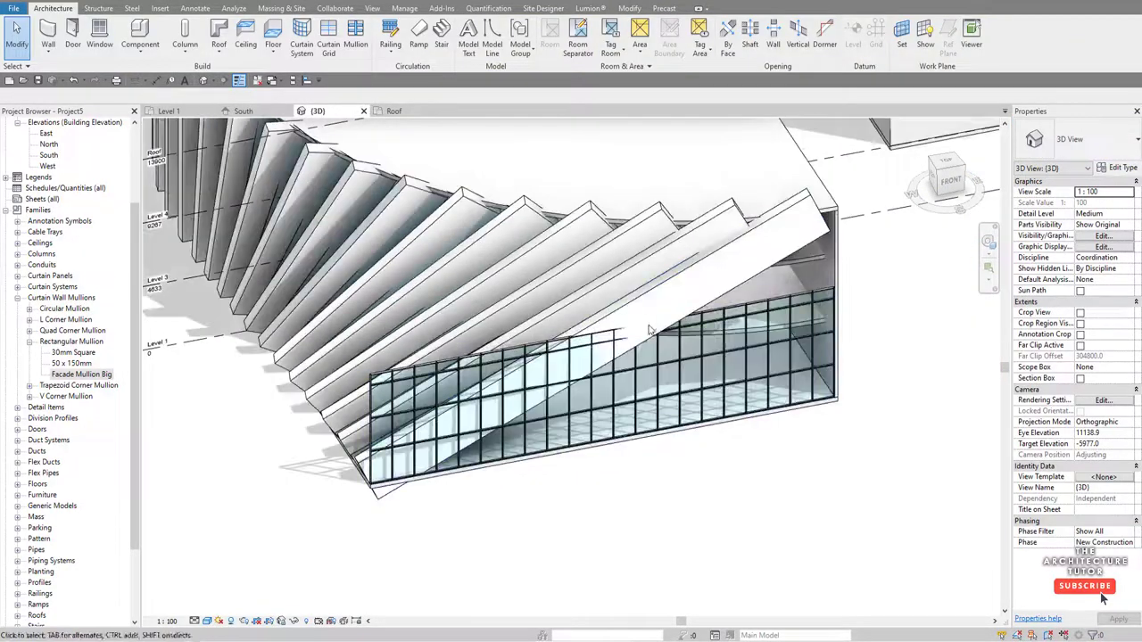
- Edit the storefront wall's profile and pick a line along the roof's lower edge
click(532, 349)
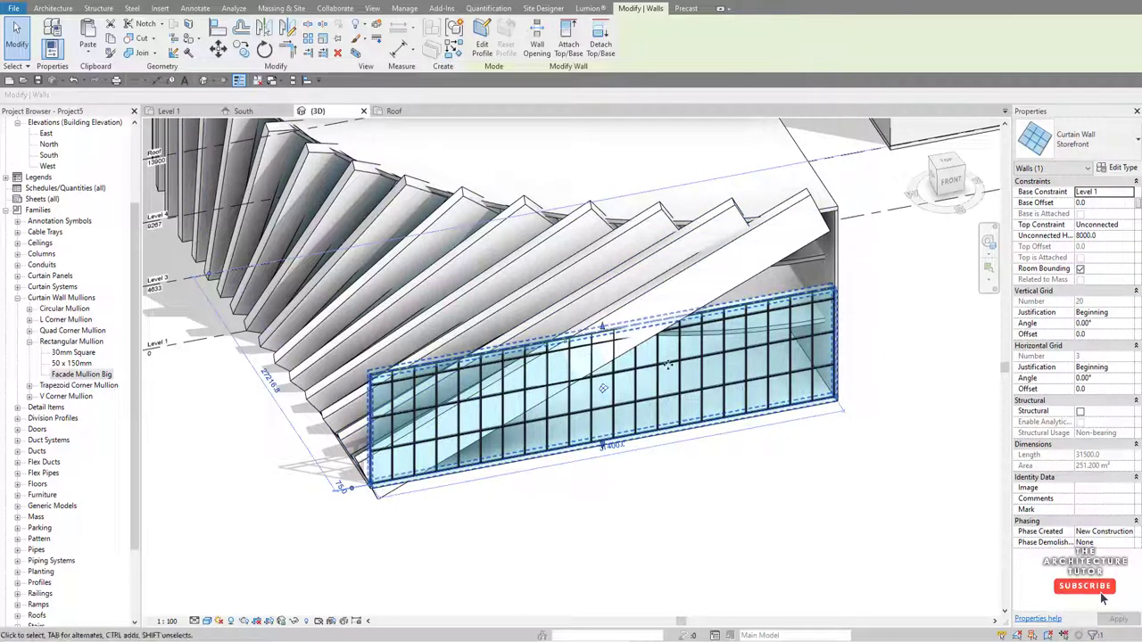
scroll(581, 376, up, 2)
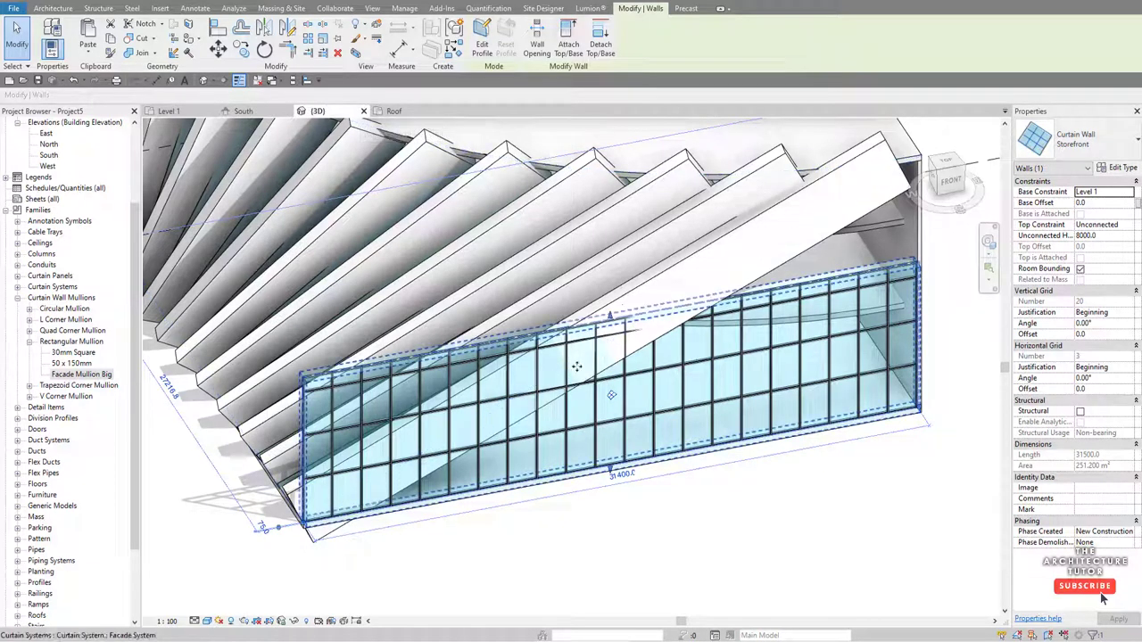
shift+middle_drag(852, 236, 785, 227)
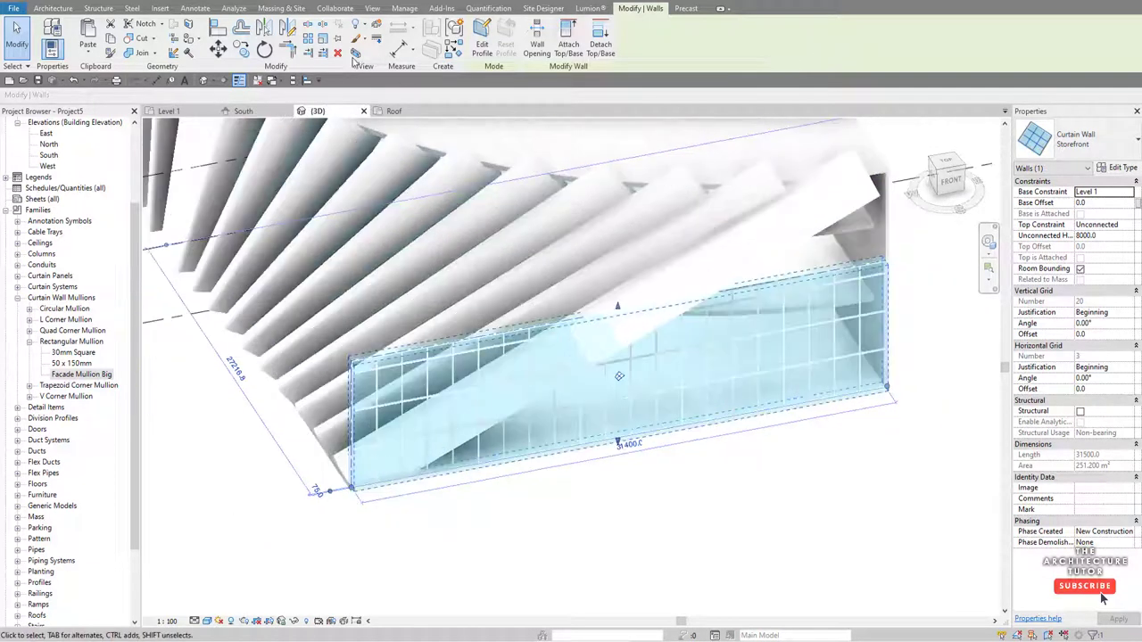
click(471, 44)
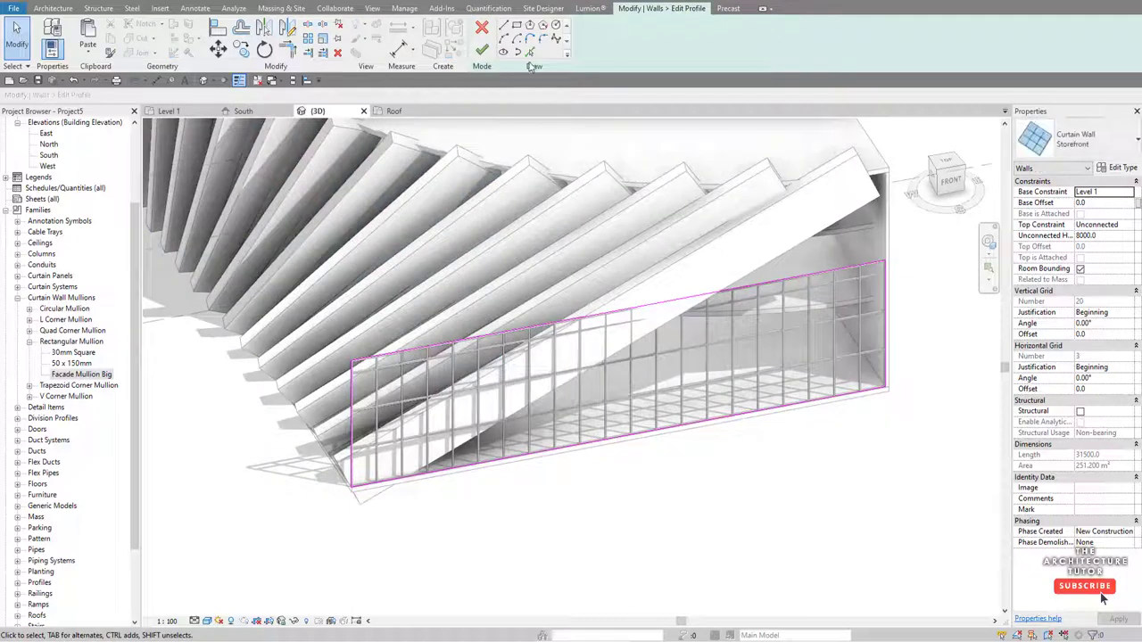
click(612, 373)
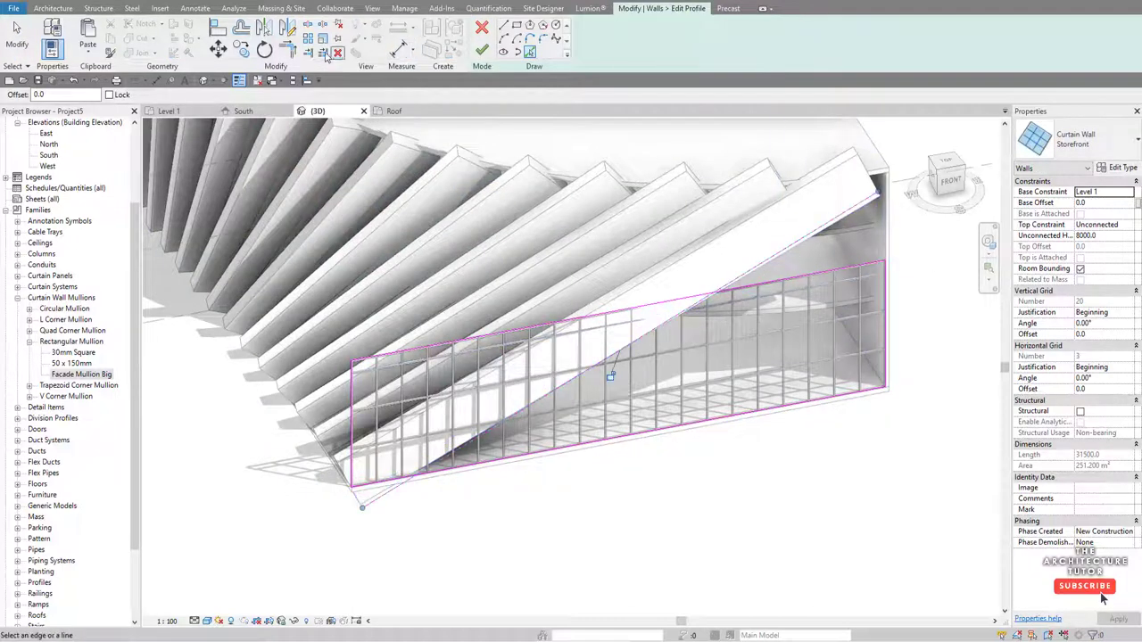
- Trim the sketch edges to corners against the sloped line and finish the profile edit
click(287, 49)
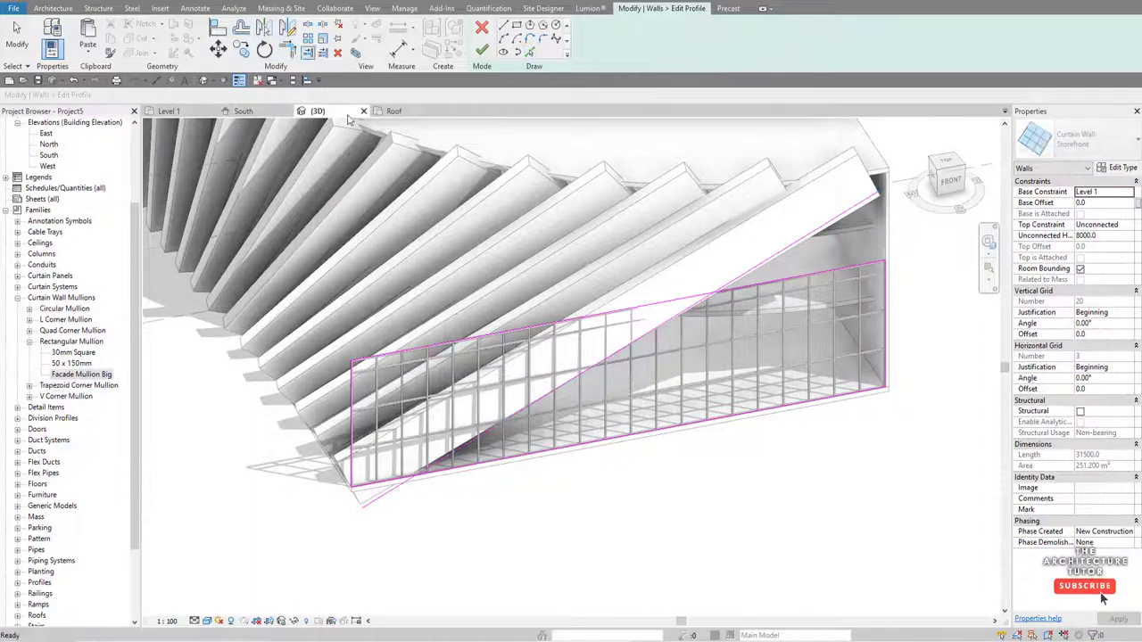
click(455, 472)
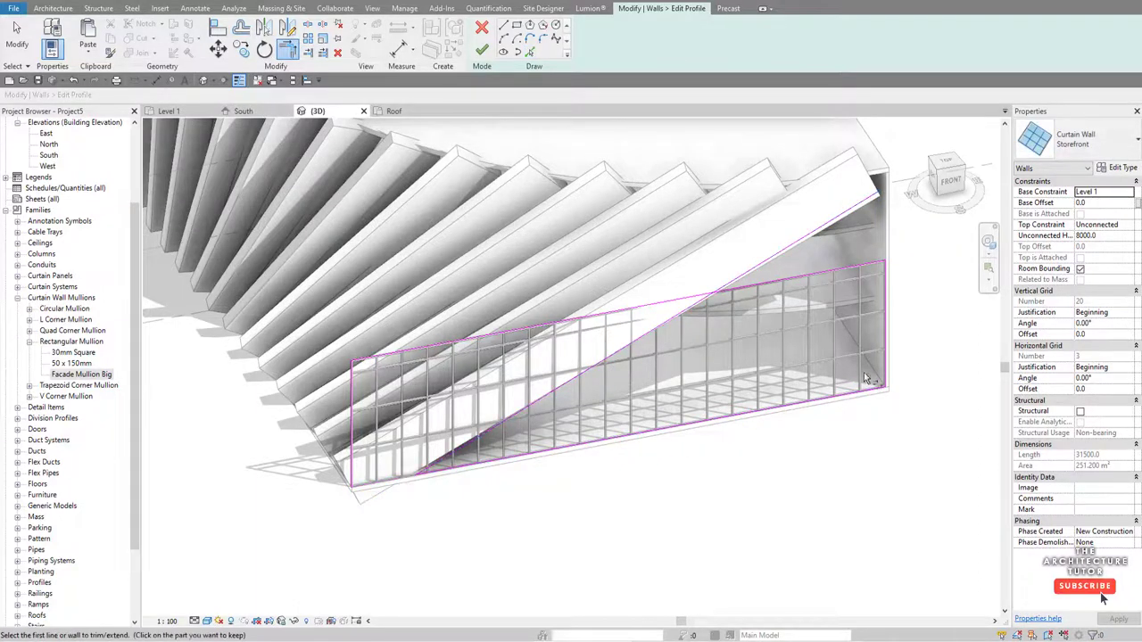
click(860, 208)
click(885, 234)
key(Escape)
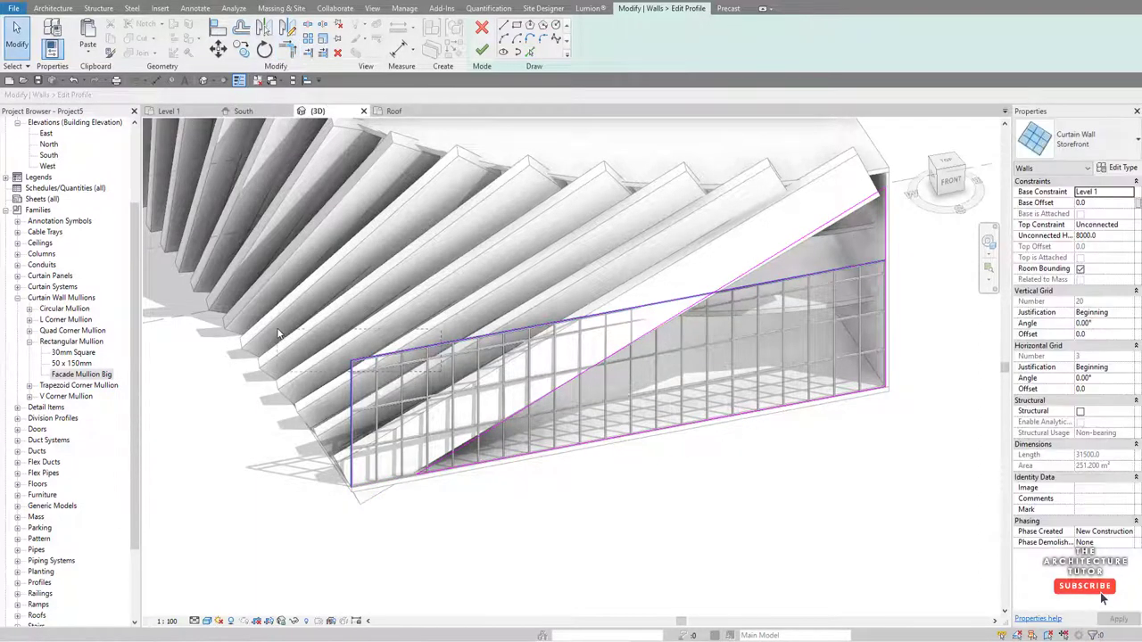
key(Escape)
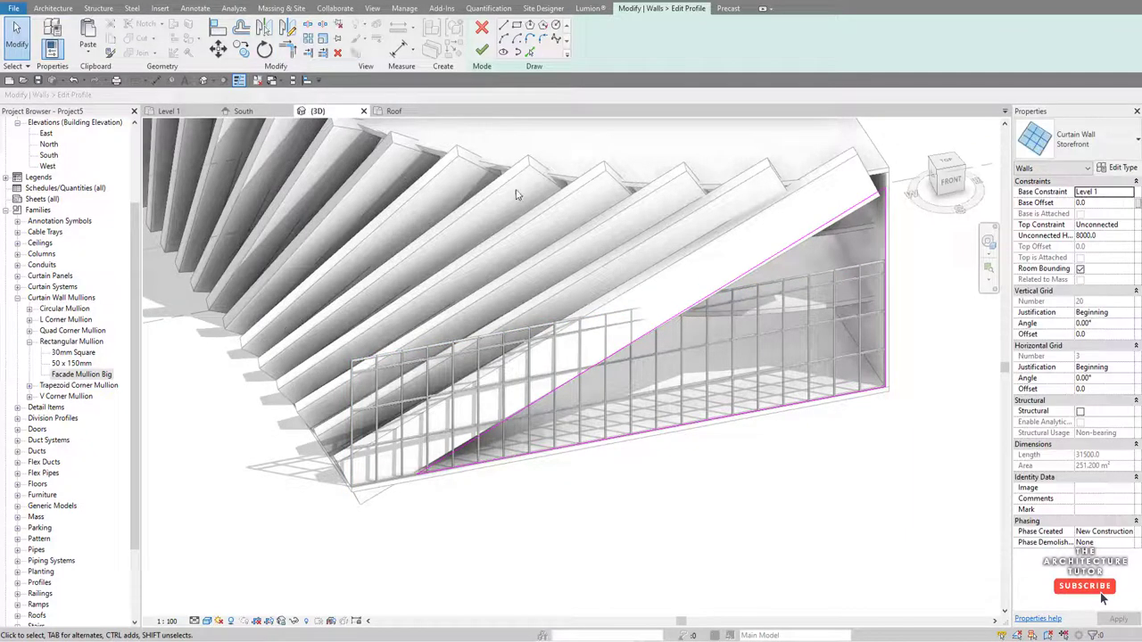
click(482, 50)
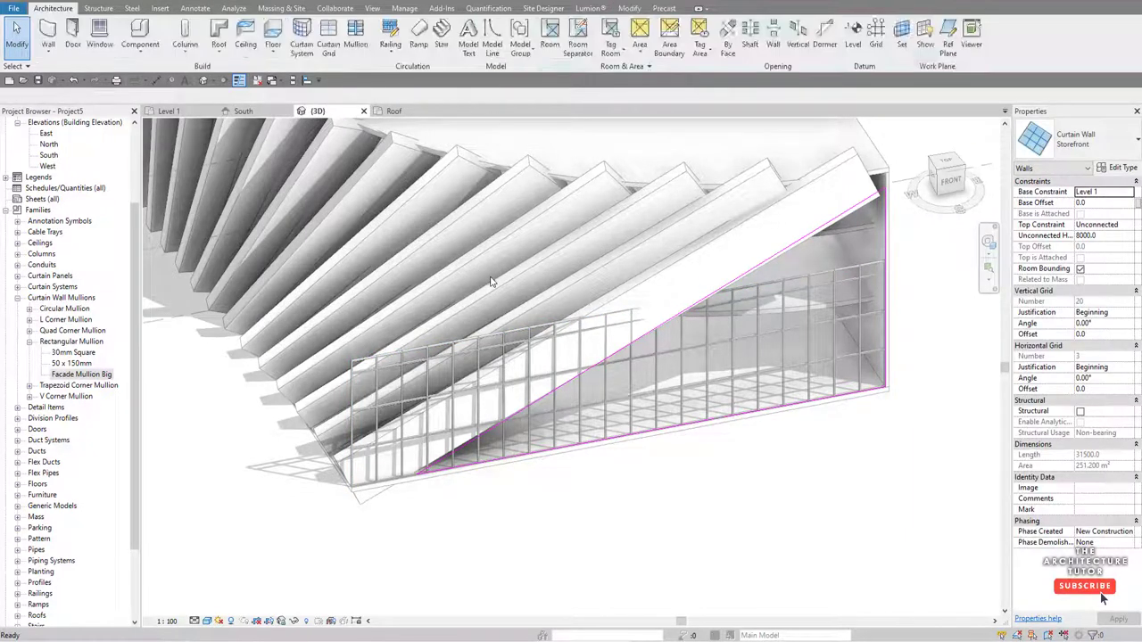
- Dismiss the profile warning and select the finished tapered curtain wall
click(1104, 625)
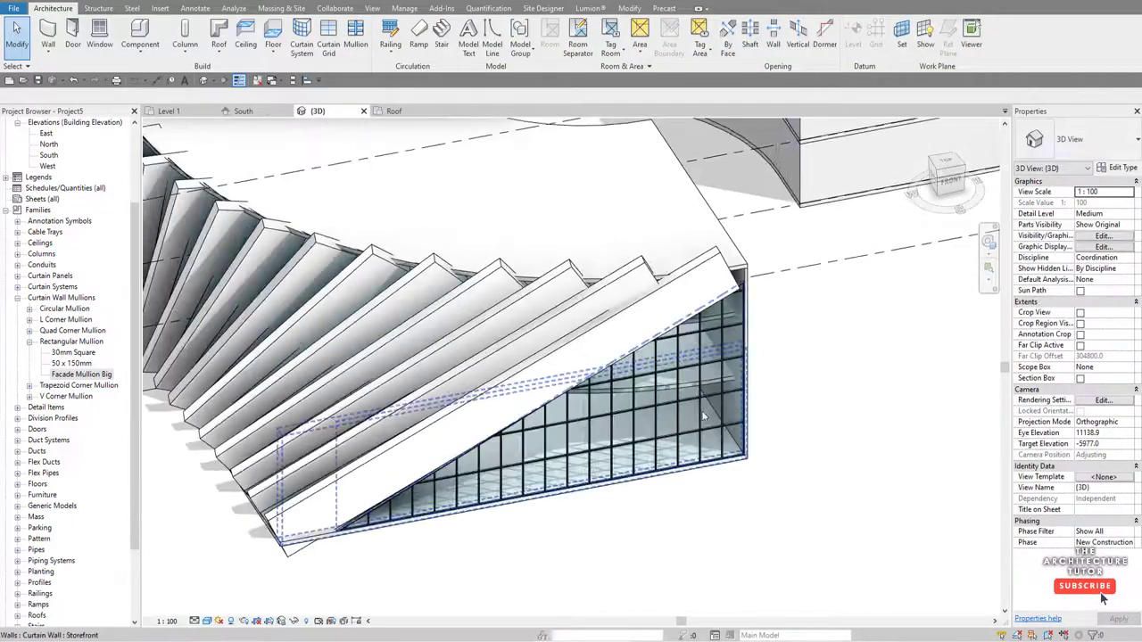
click(687, 464)
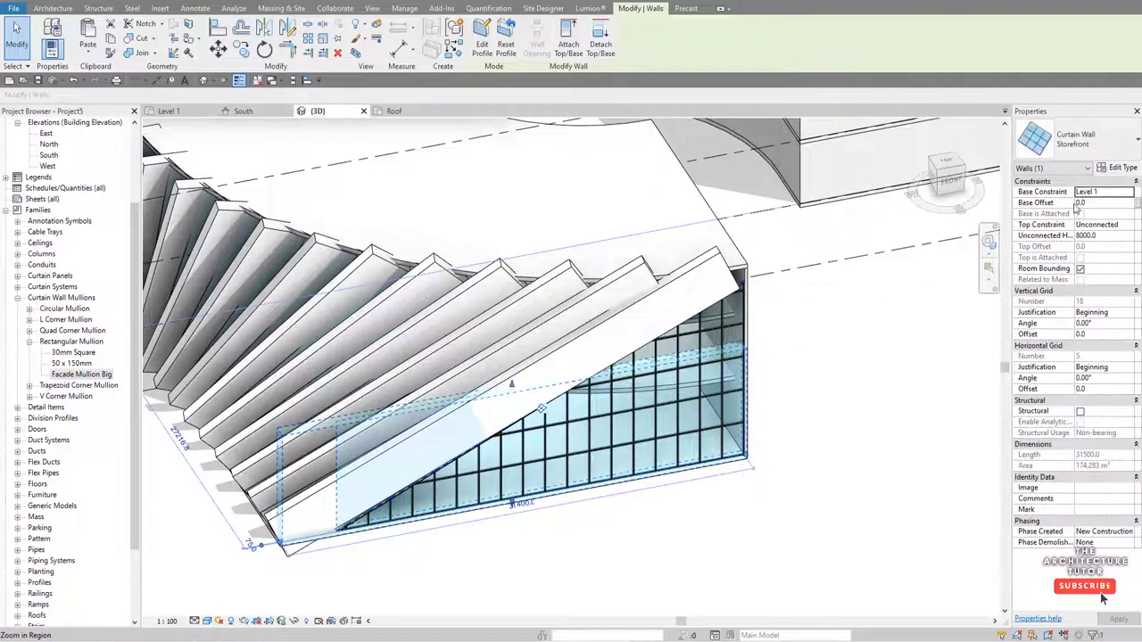
- Duplicate the Storefront type as 'Entrance' with Fixed Number vertical and horizontal grid layouts
click(1120, 169)
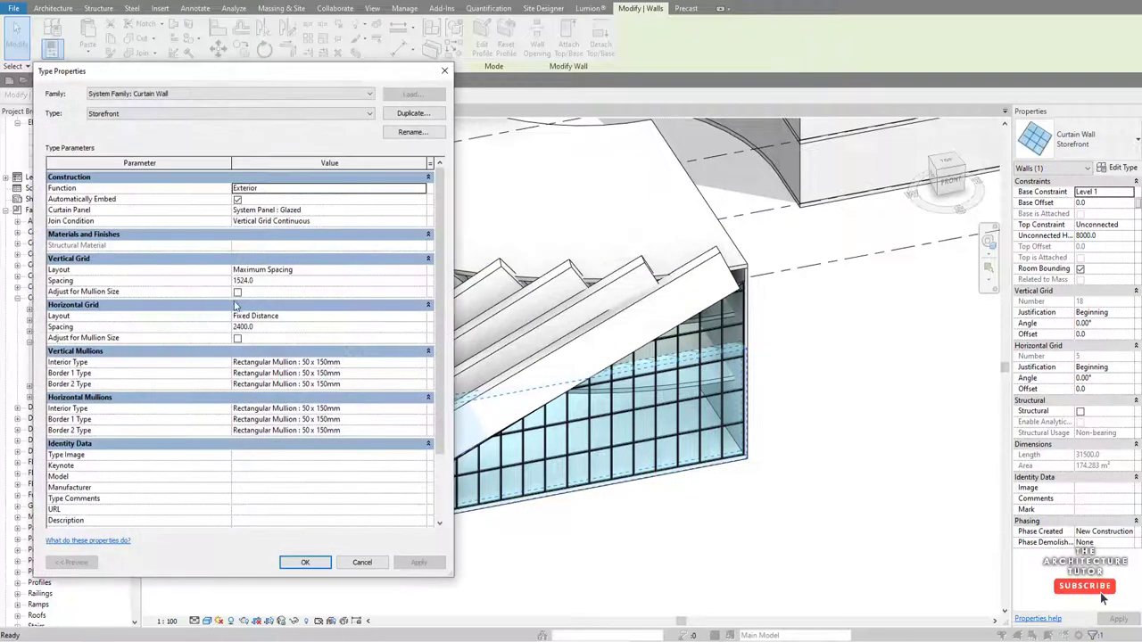
click(412, 114)
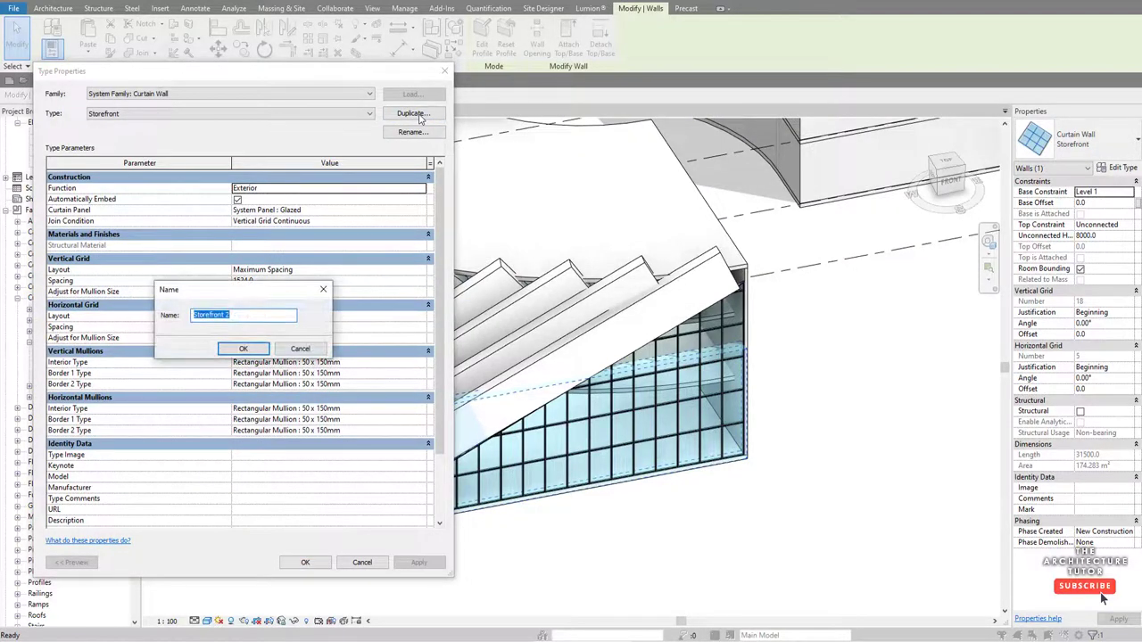
text(Entrance)
key(Return)
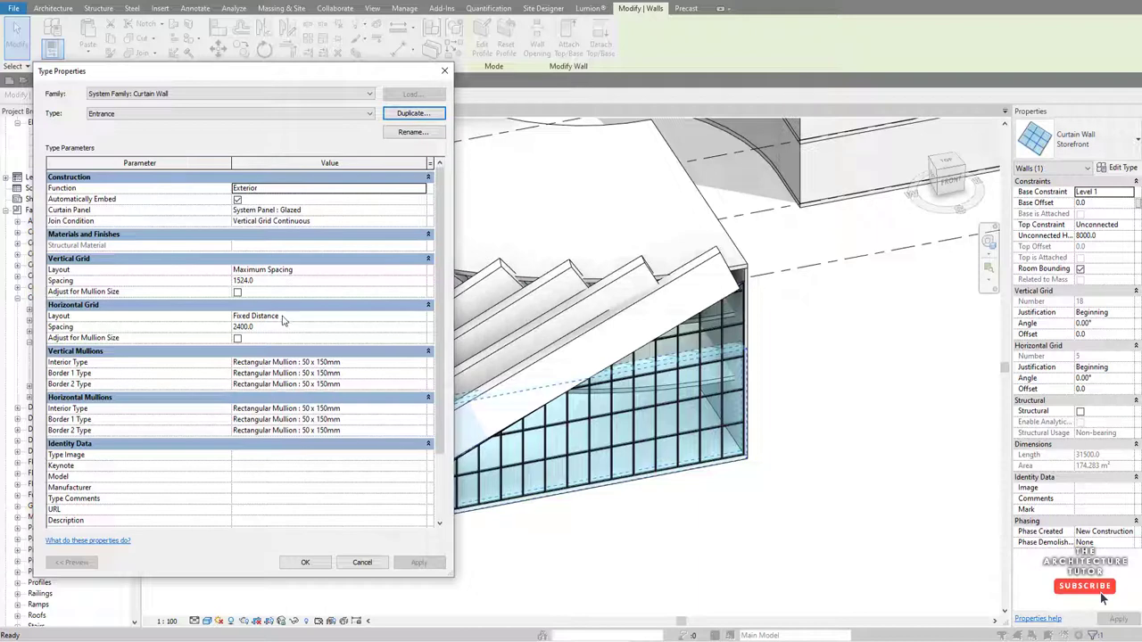
click(421, 270)
click(254, 299)
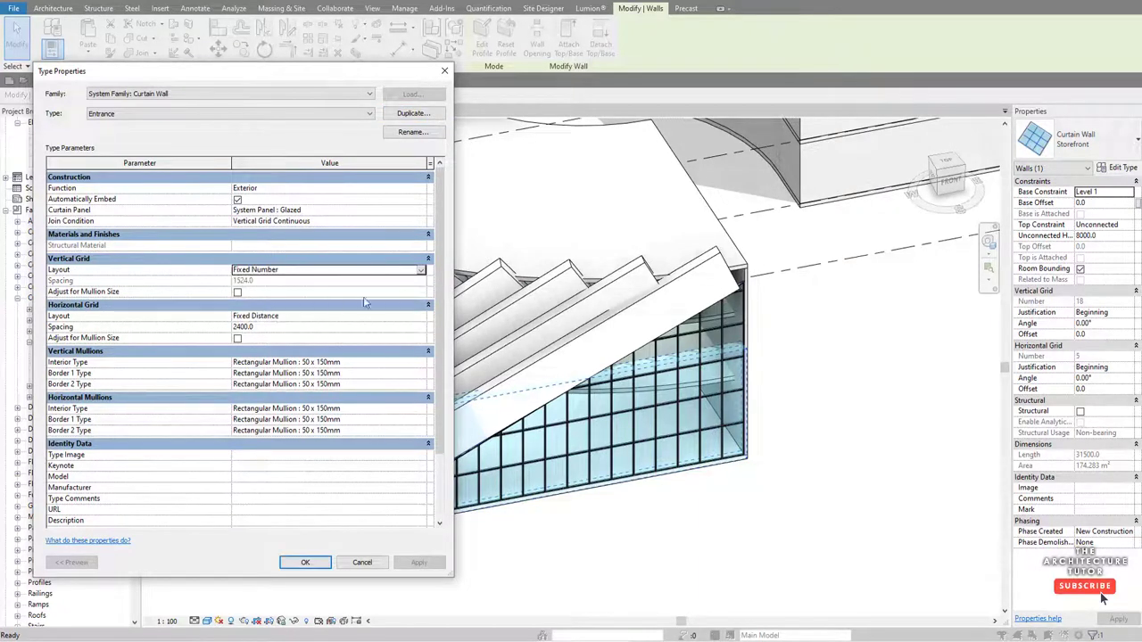
click(426, 317)
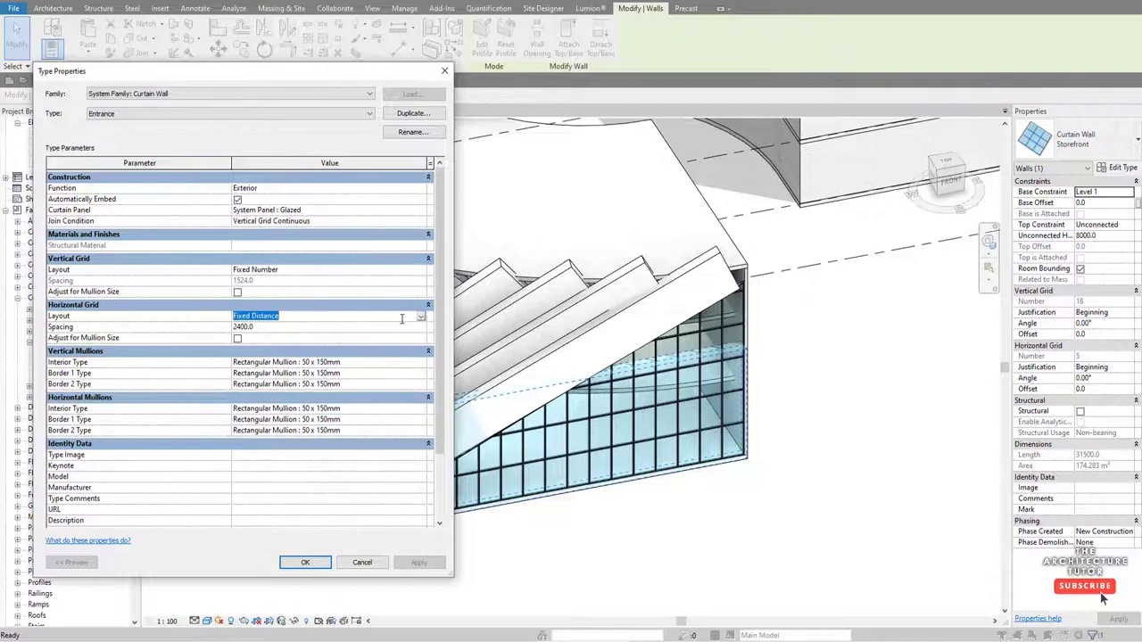
click(421, 318)
click(257, 345)
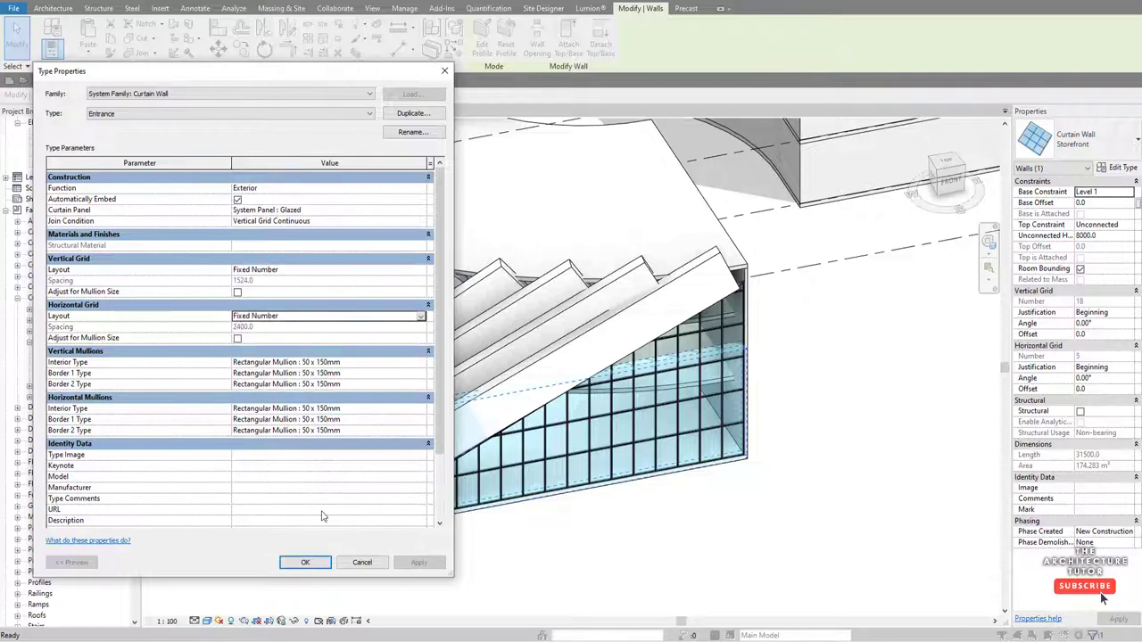
click(305, 564)
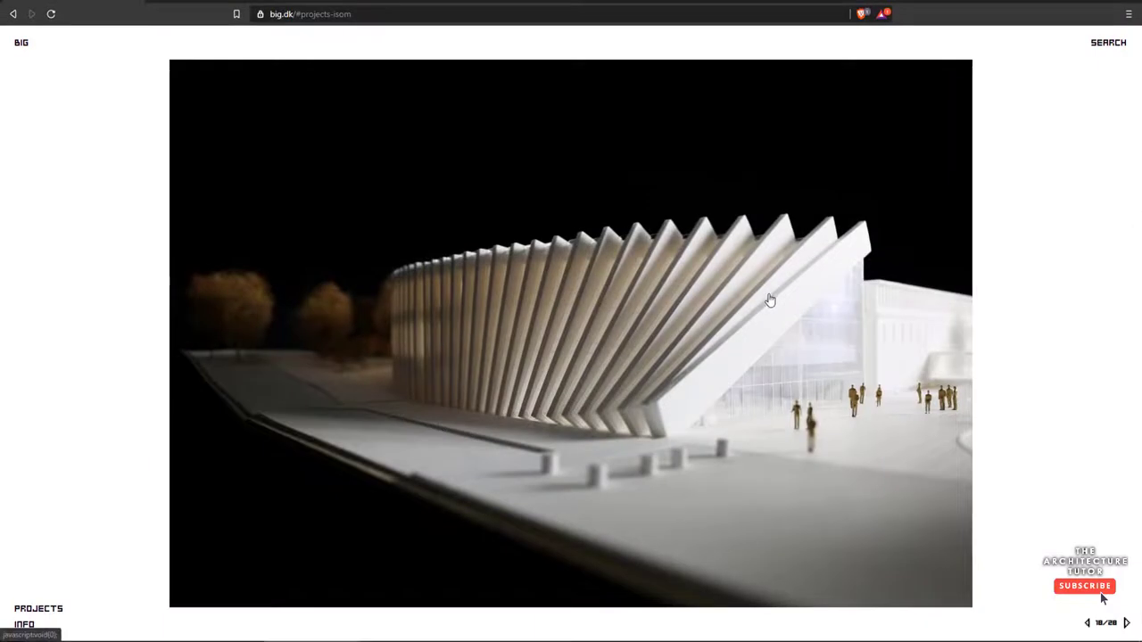
- Step through the big.dk slideshow from the model photos to the school building exterior
click(770, 300)
click(716, 320)
click(716, 319)
click(716, 320)
click(696, 320)
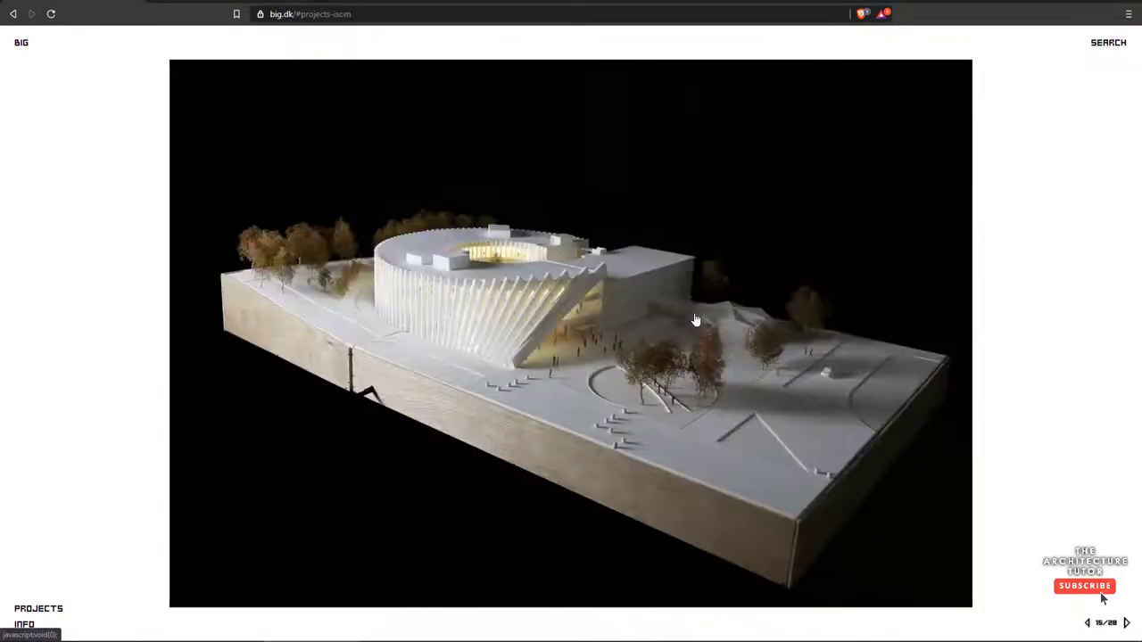
click(687, 319)
click(683, 318)
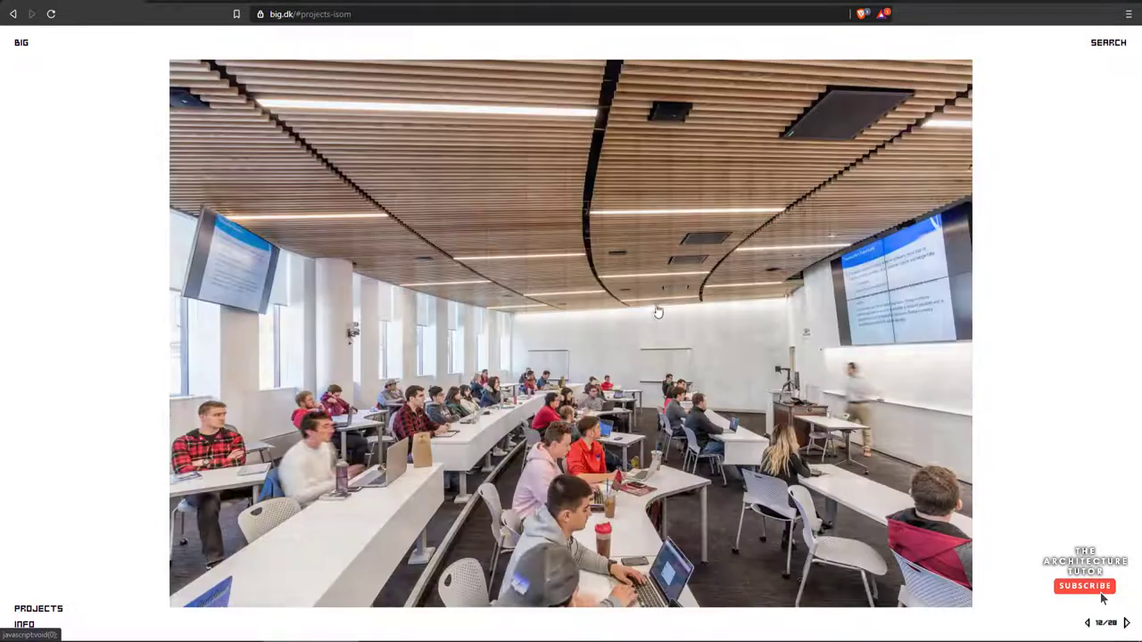
click(678, 317)
click(665, 315)
click(660, 317)
click(660, 316)
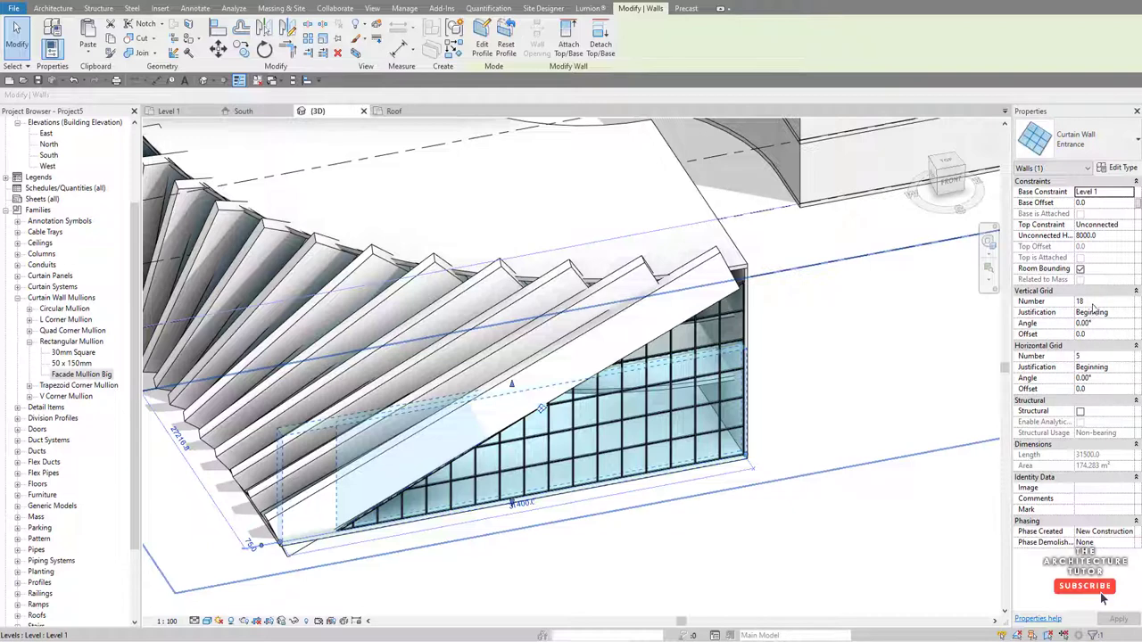
- Set Vertical Grid Number to 18 and Horizontal Grid Number to 6, then apply
click(1106, 301)
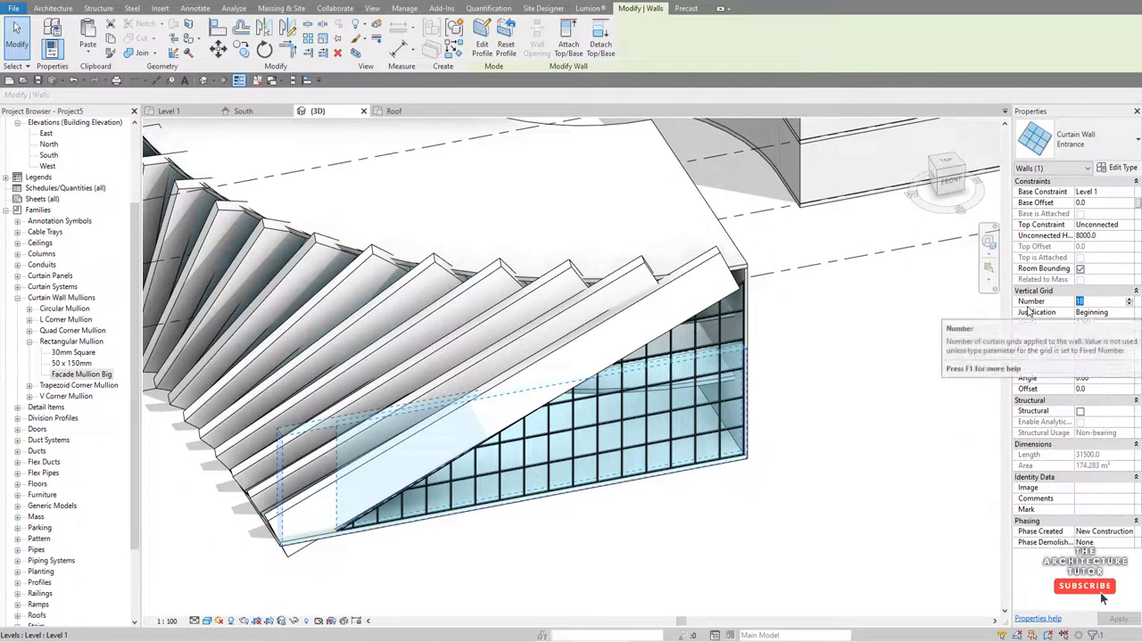
click(1029, 312)
click(1082, 357)
text(6)
click(1035, 367)
click(1118, 619)
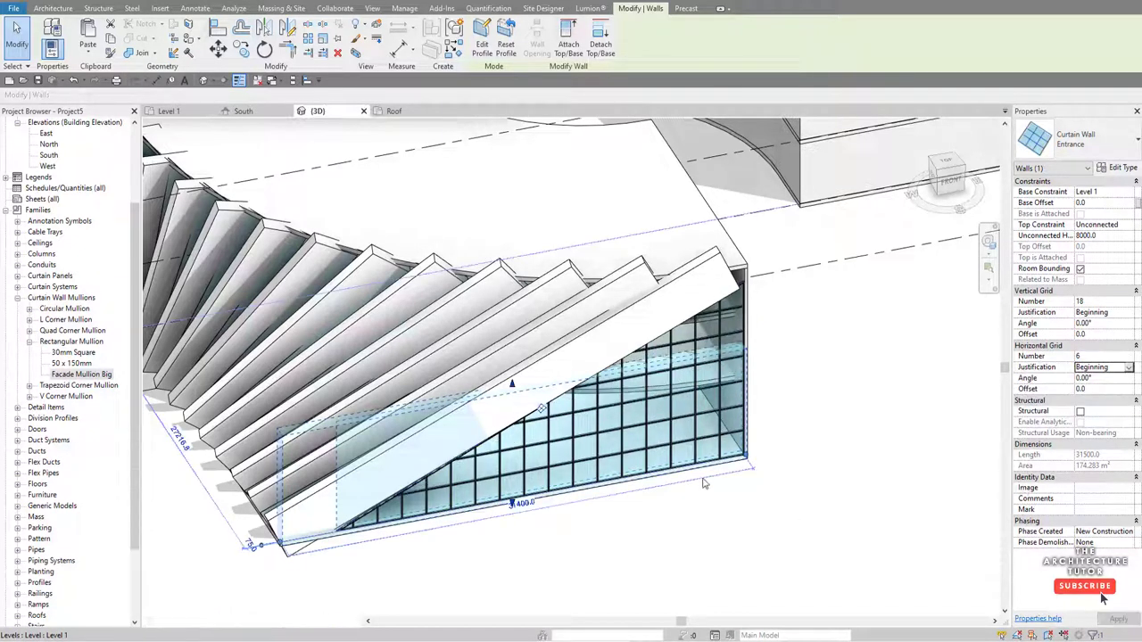
key(Escape)
click(701, 462)
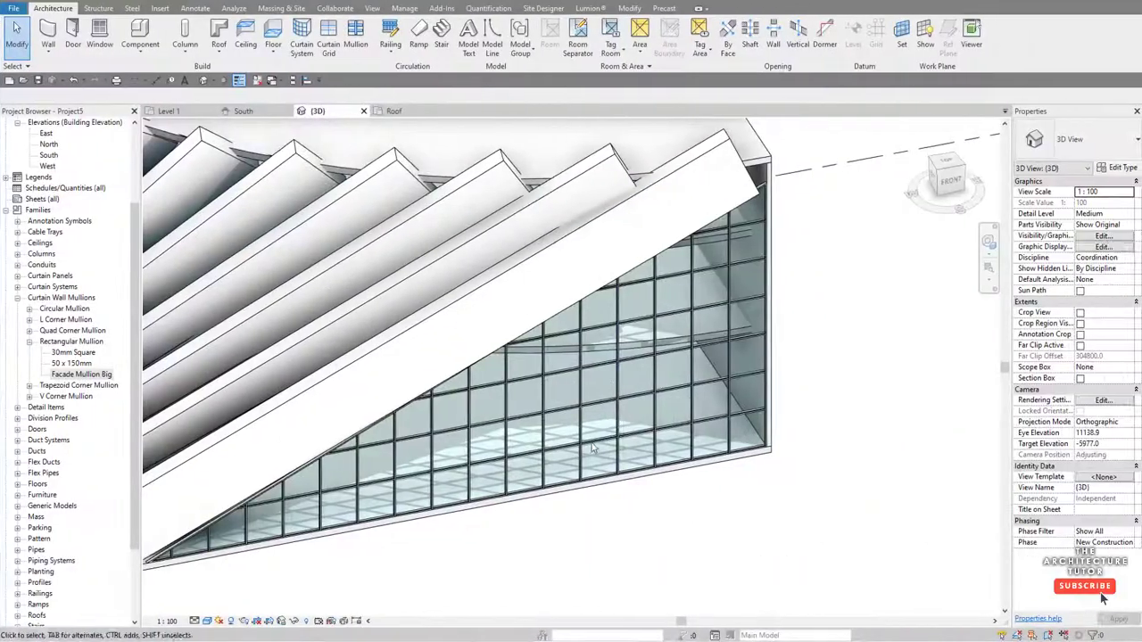
- Tab-select a horizontal curtain grid line of the entrance glazing and unpin it
scroll(564, 453, up, 3)
key(Tab)
key(Tab)
key(Tab)
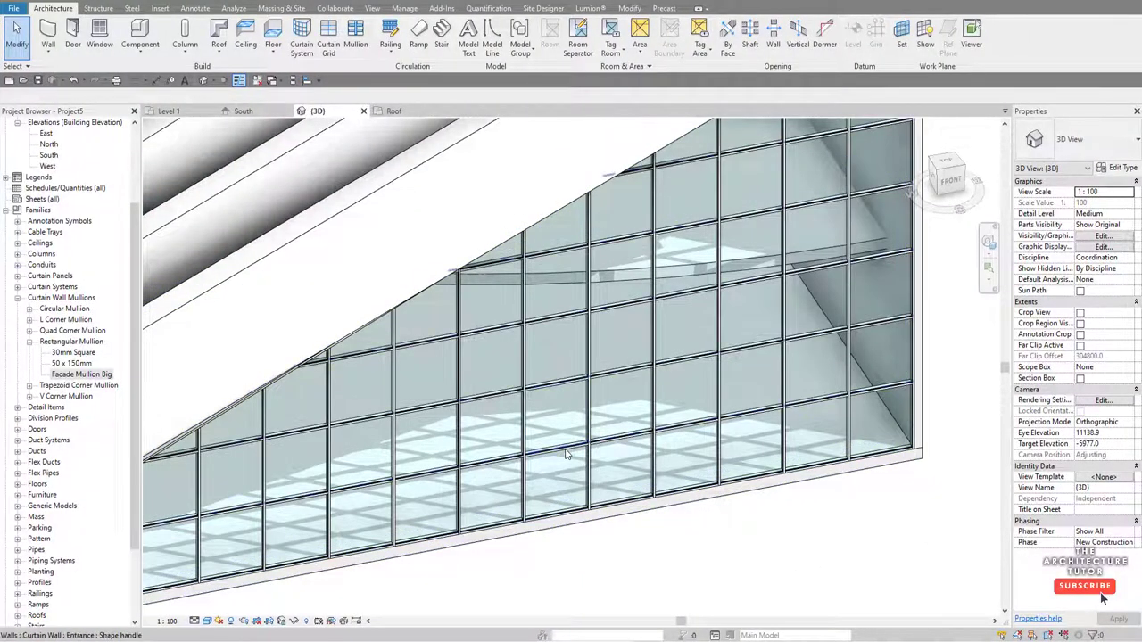
double_click(565, 453)
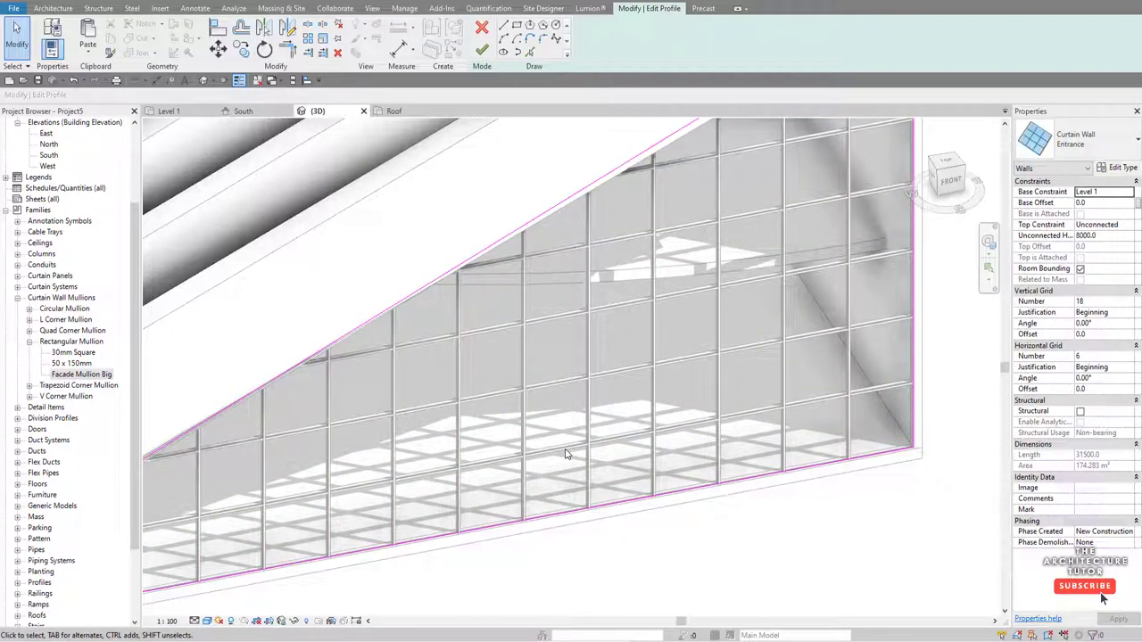
click(481, 50)
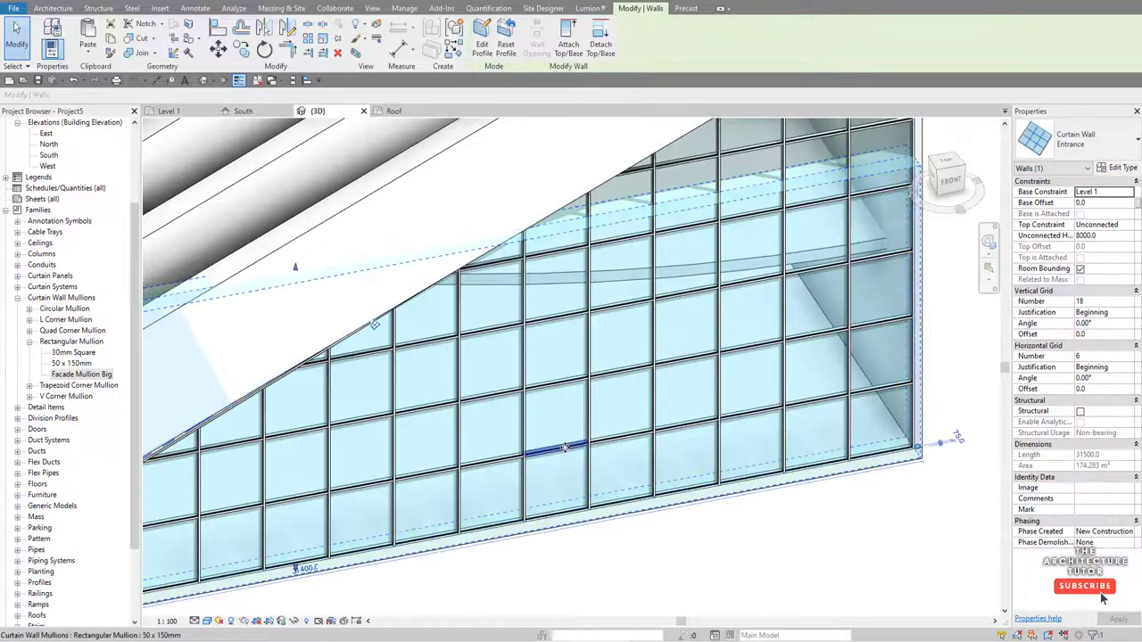
key(Tab)
click(566, 453)
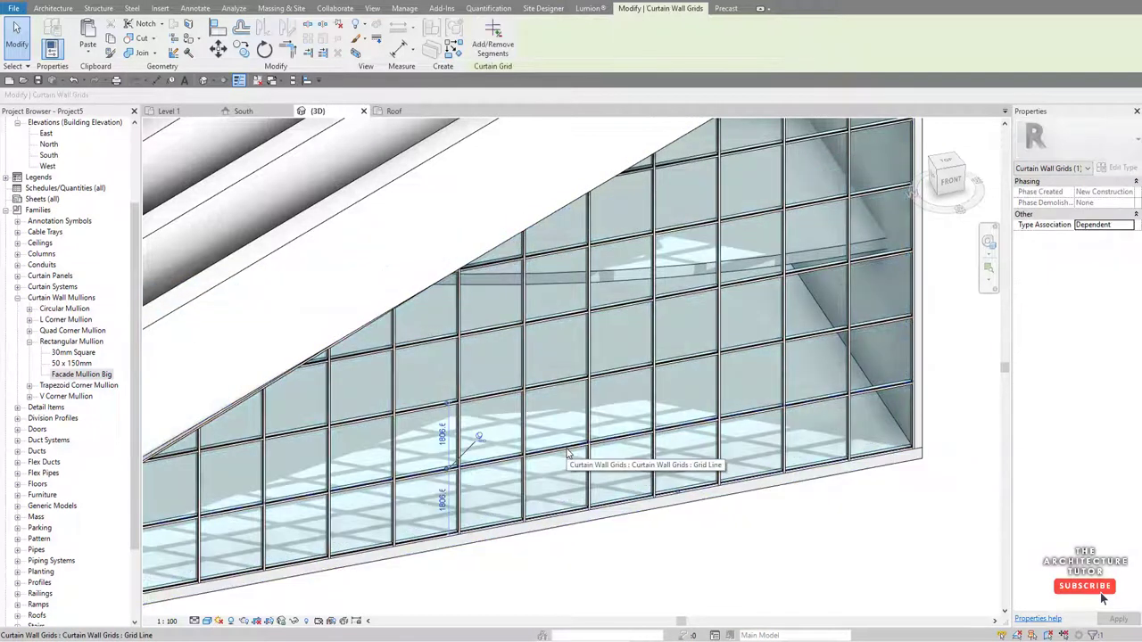
shift+middle_drag(580, 443, 522, 437)
click(521, 435)
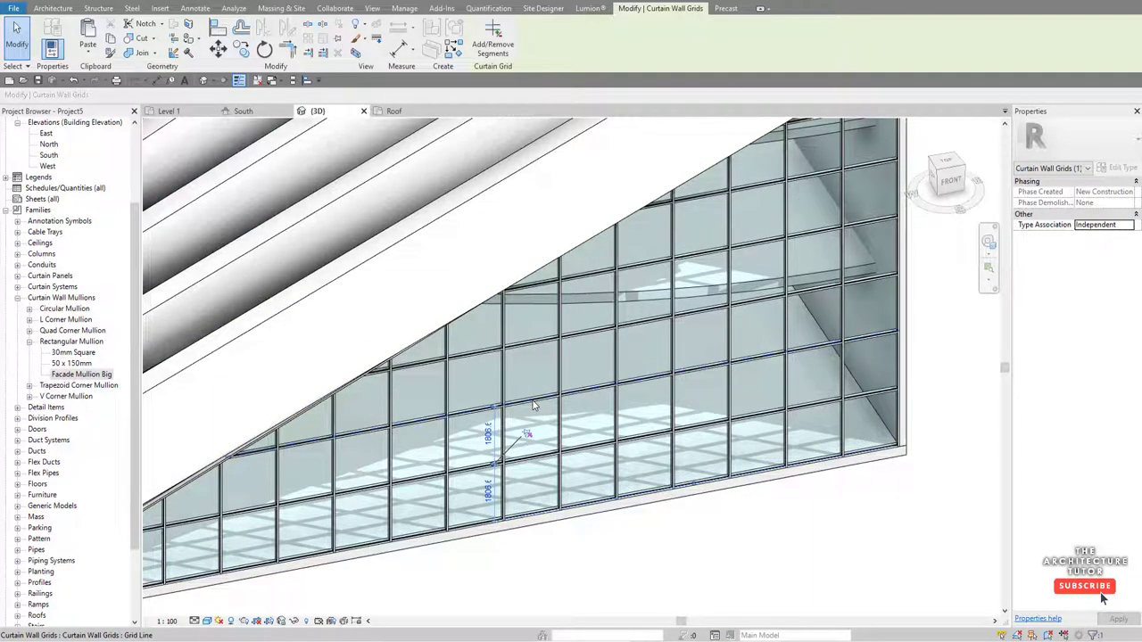
- Check the neighbouring grid lines across the glazing, then go to the South elevation
click(560, 392)
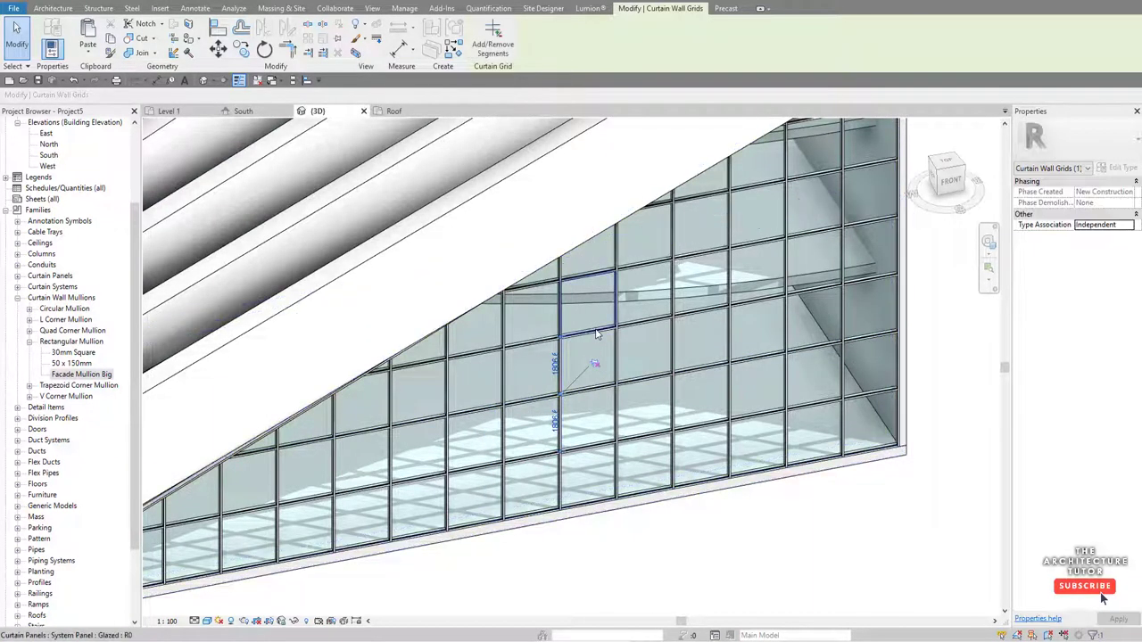
click(615, 328)
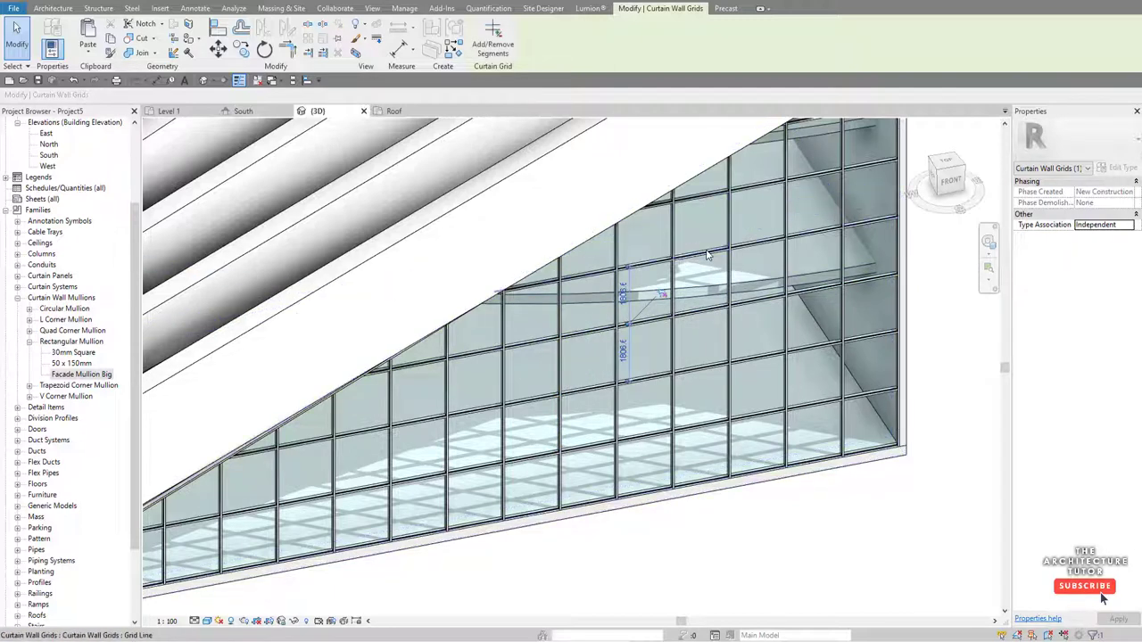
click(674, 254)
click(754, 193)
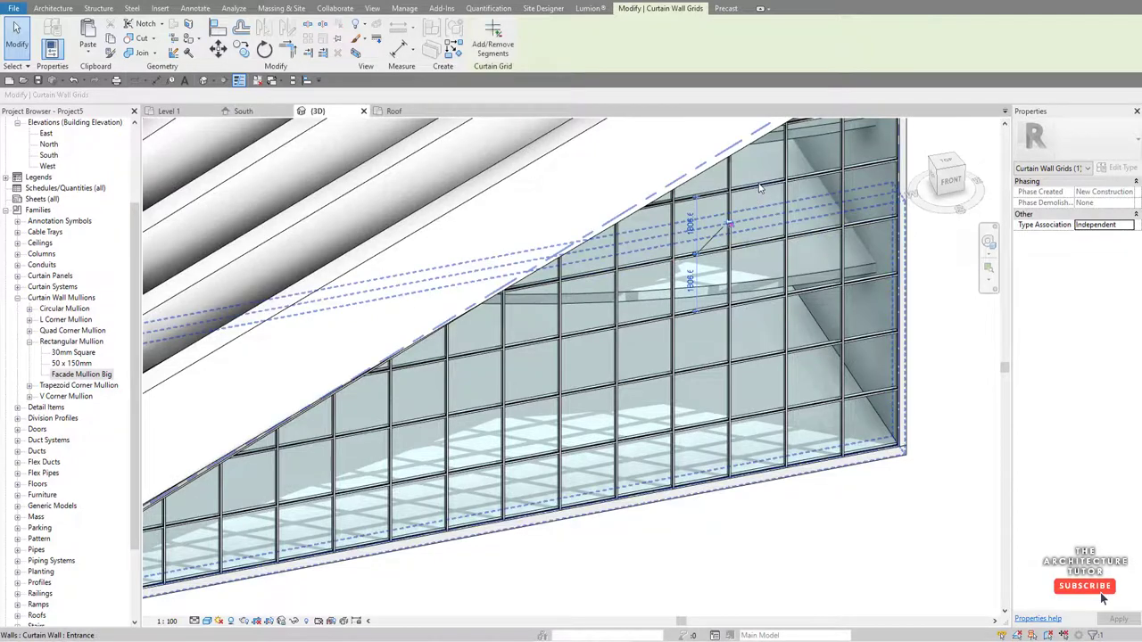
click(788, 169)
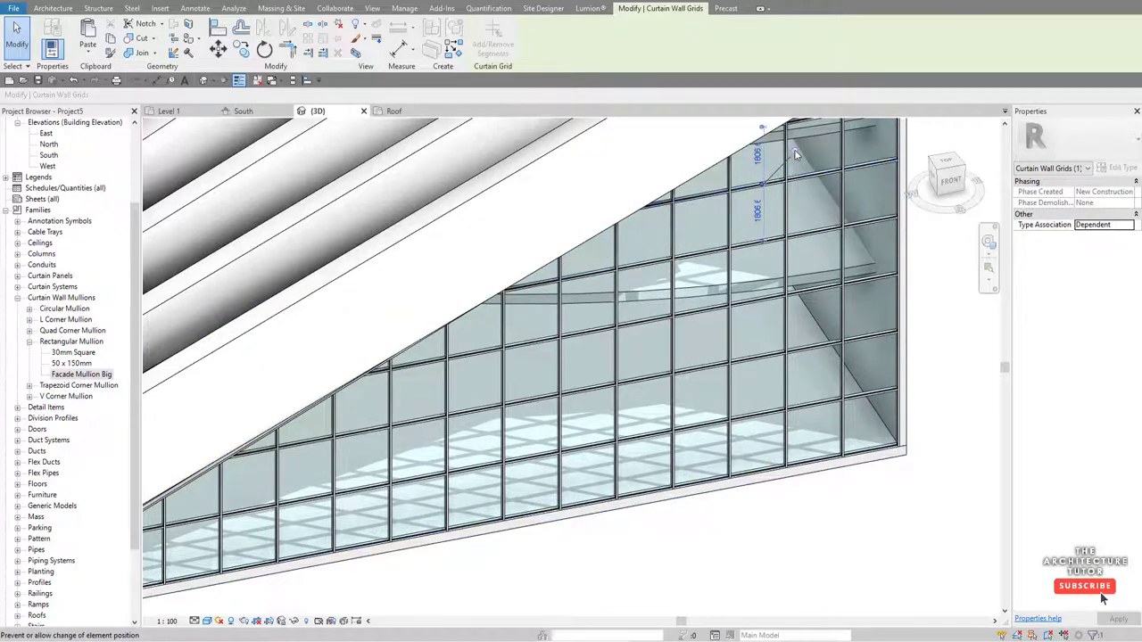
shift+middle_drag(665, 377, 762, 247)
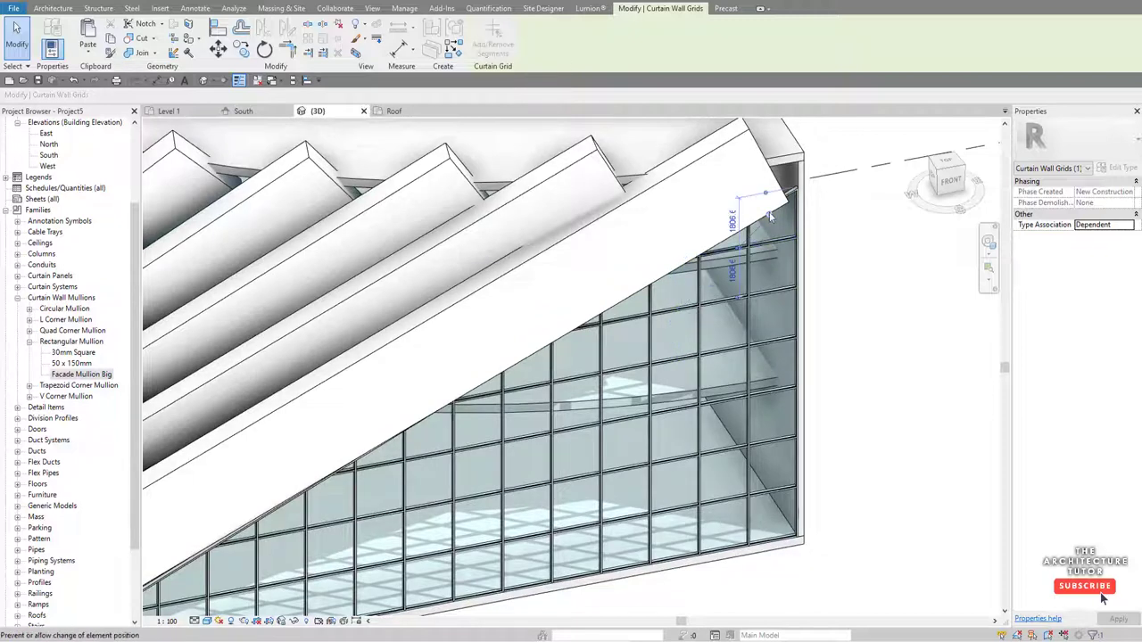
mouse_move(763, 250)
shift+middle_down()
mouse_move(764, 285)
mouse_move(759, 267)
shift+middle_up()
key(Escape)
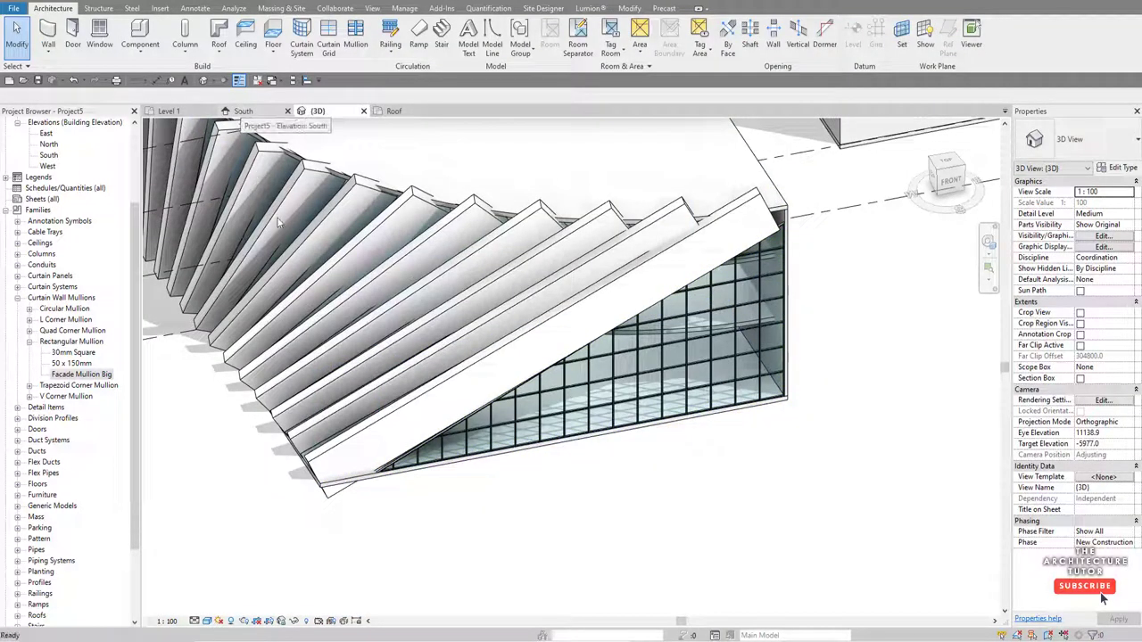
key(ctrl+shift+Tab)
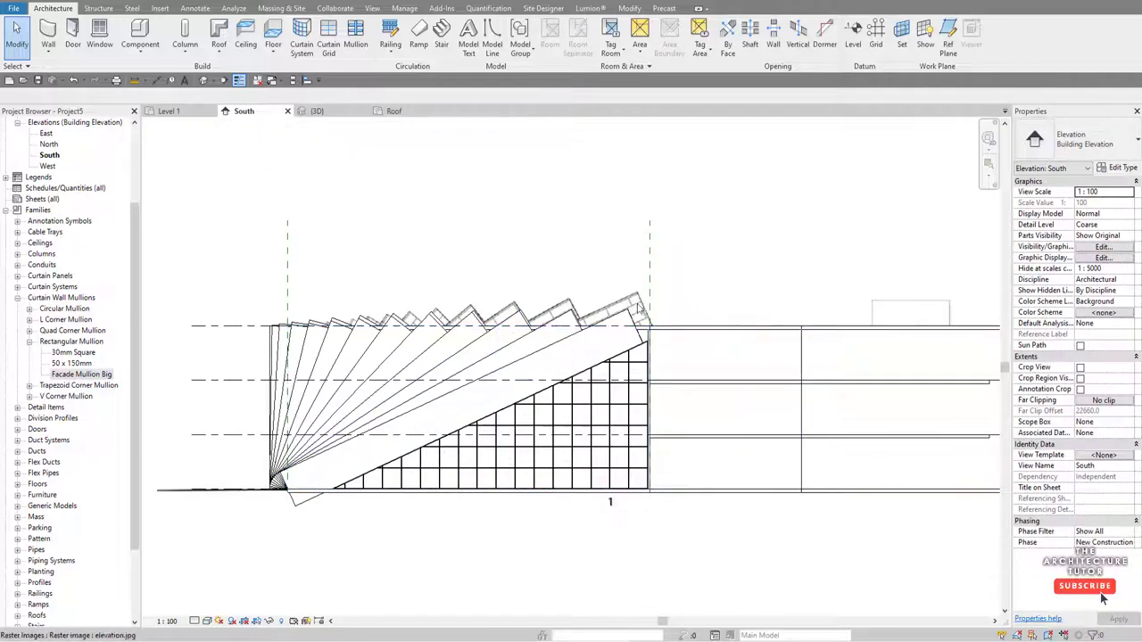
- Hide the reference raster image in the South elevation view
click(635, 299)
right_click(635, 296)
mouse_move(723, 357)
click(799, 351)
- Chain an aligned dimension across the entrance's horizontal mullions, showing 1807 mm spacings
scroll(665, 471, up, 5)
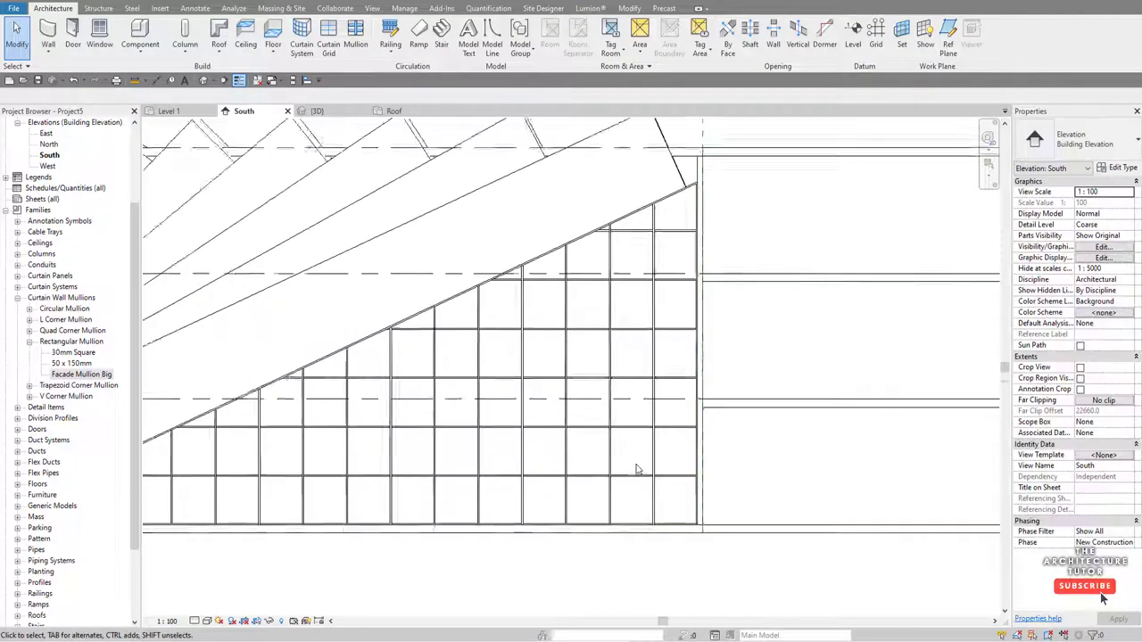
click(156, 81)
click(625, 537)
click(629, 477)
click(633, 421)
click(632, 365)
click(636, 308)
click(638, 253)
click(664, 196)
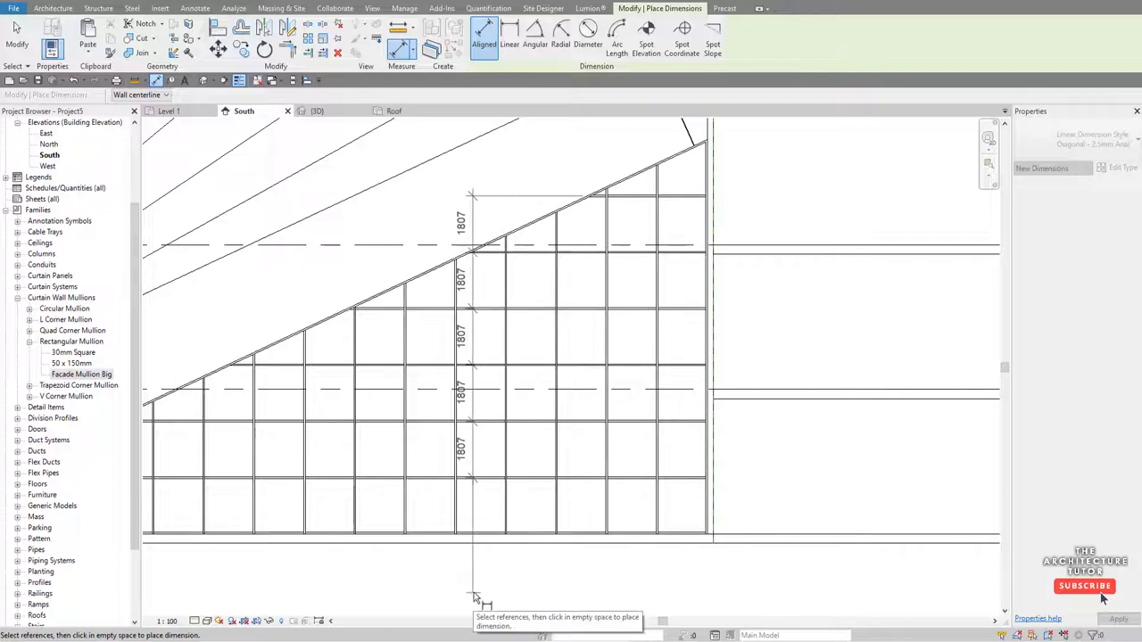
click(803, 594)
key(Escape)
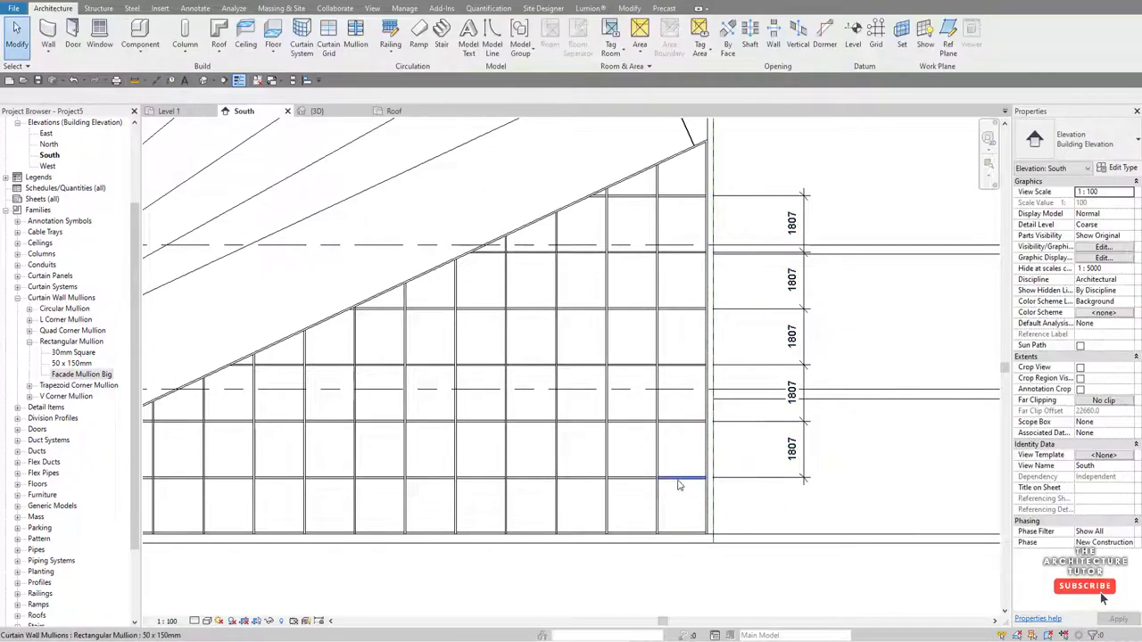
scroll(770, 466, up, 2)
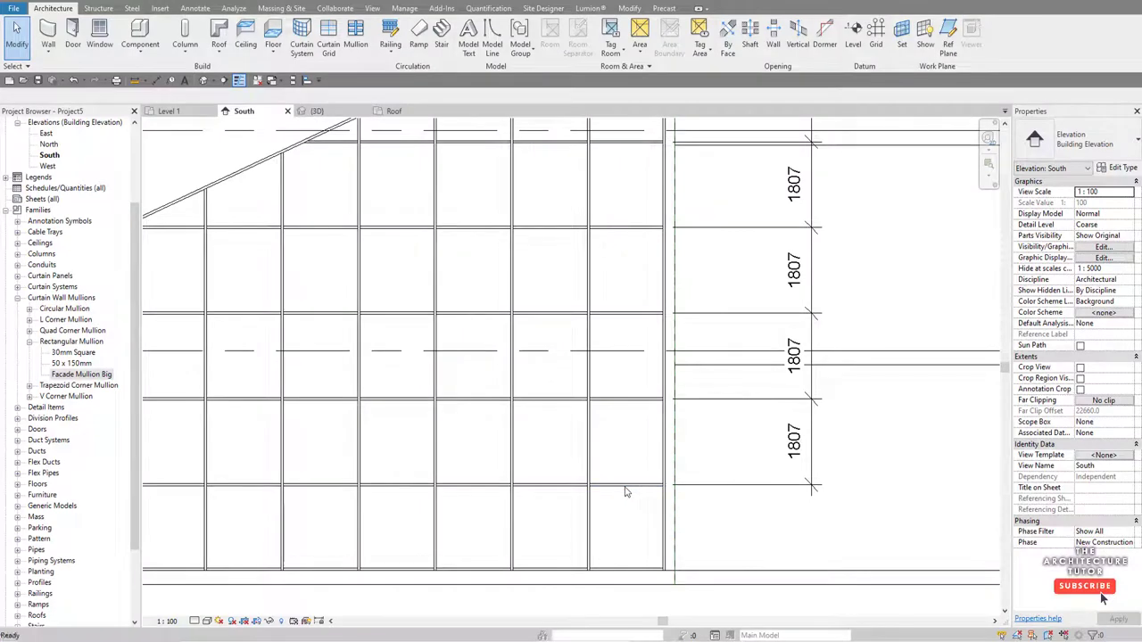
- Set the selected horizontal grid line's spacing dimension to 2400
key(Tab)
click(624, 491)
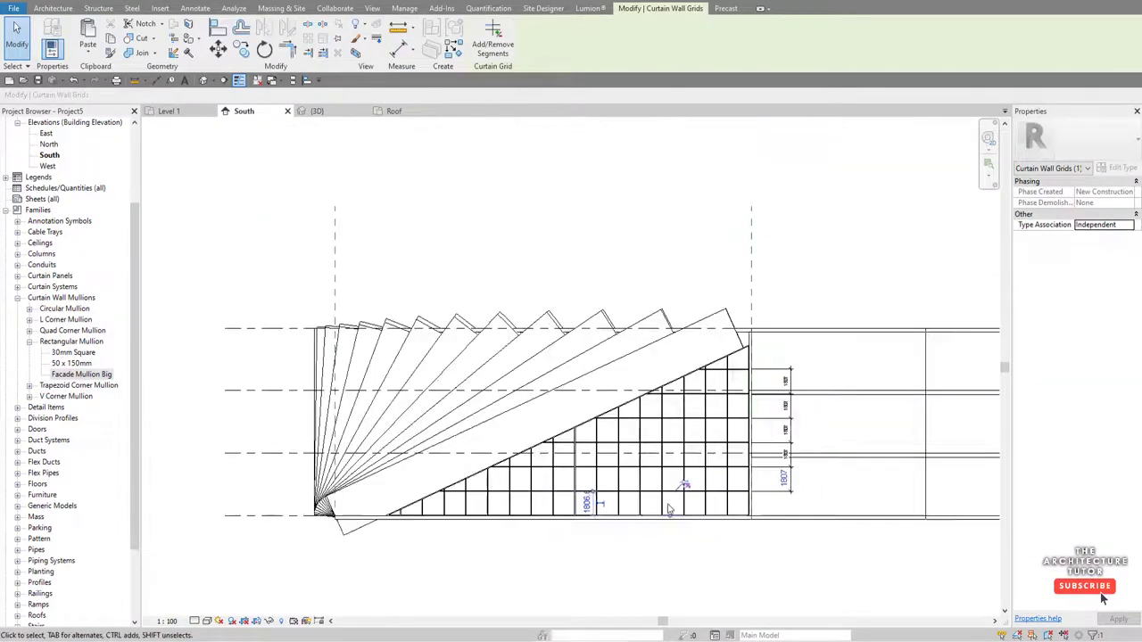
scroll(616, 506, up, 5)
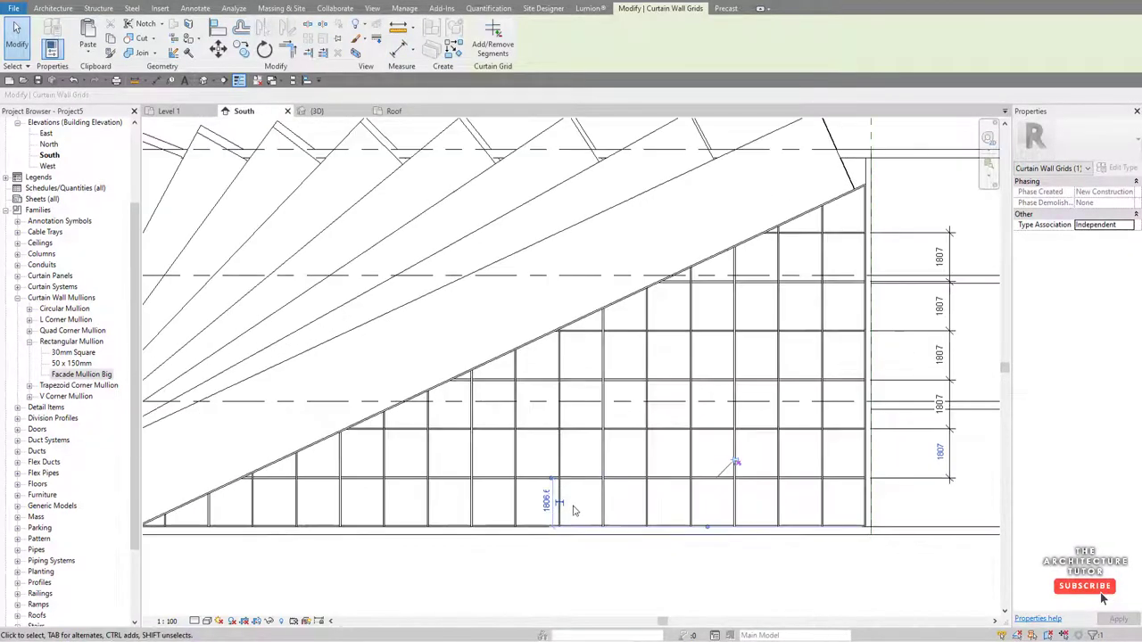
click(522, 499)
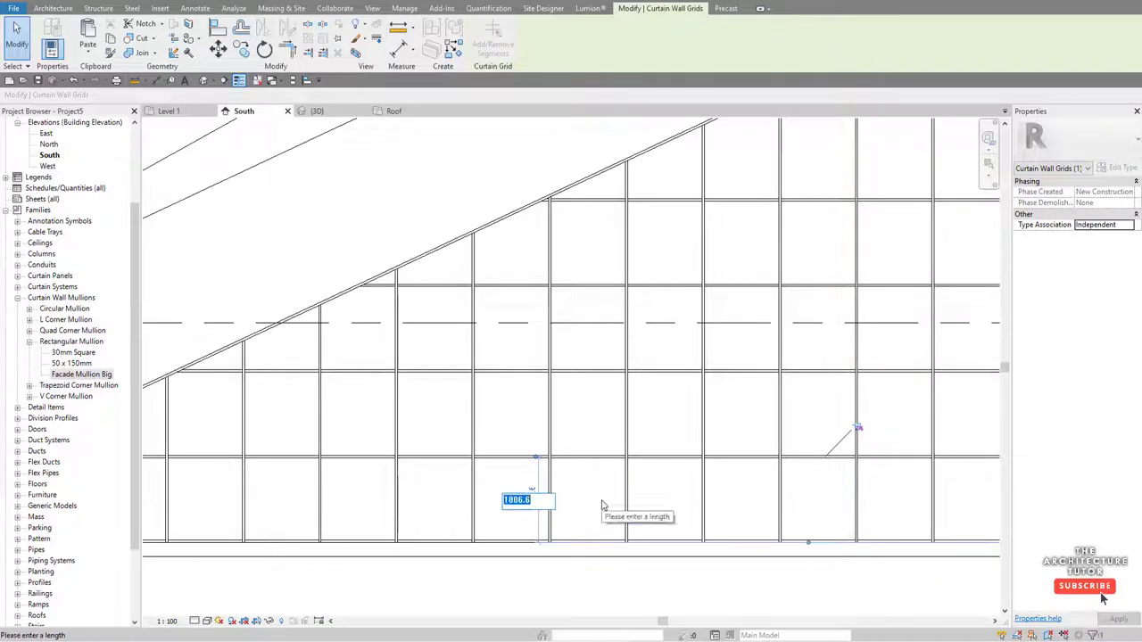
text(2400)
key(Return)
scroll(580, 513, down, 3)
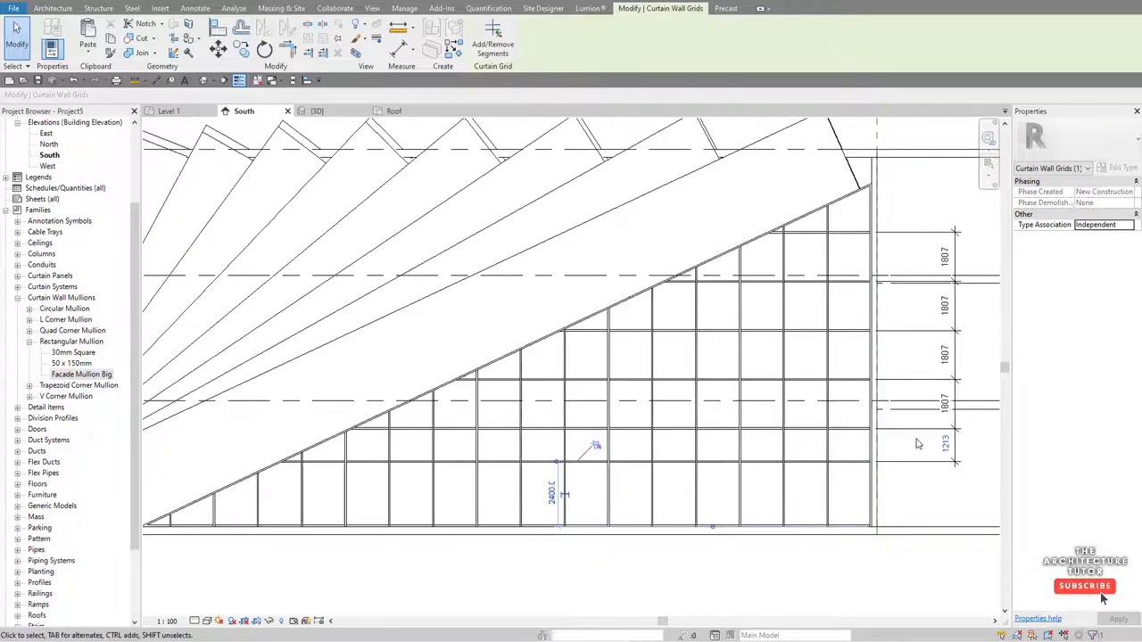
scroll(916, 443, up, 2)
key(Escape)
- Toggle EQ on the grid spacing dimension string to make the spacings equal
scroll(901, 402, down, 2)
click(895, 379)
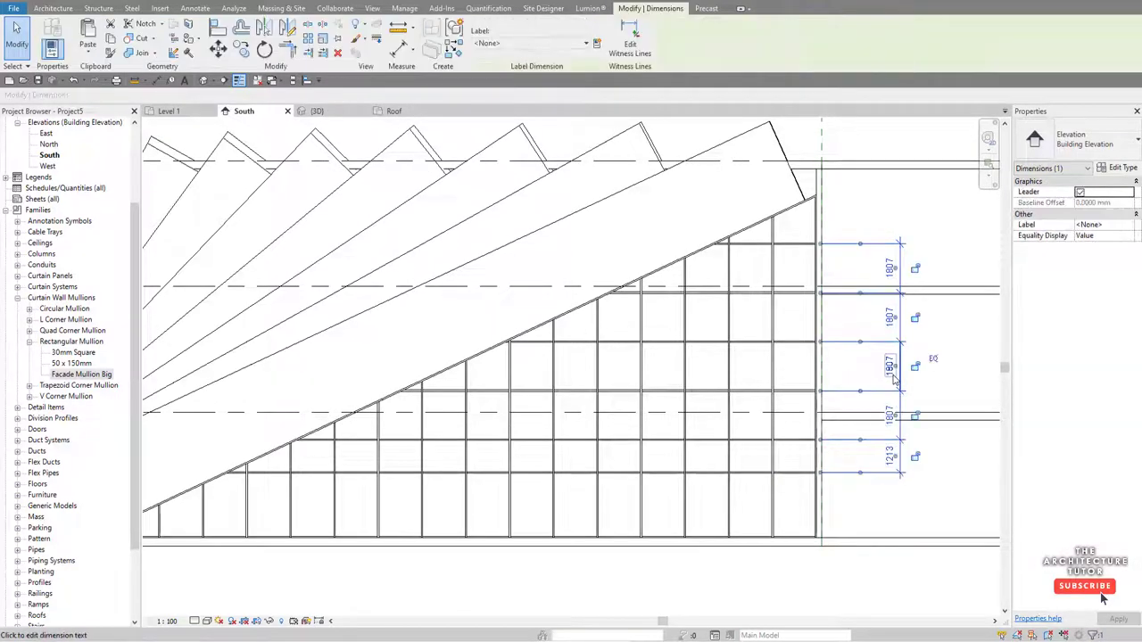
click(933, 357)
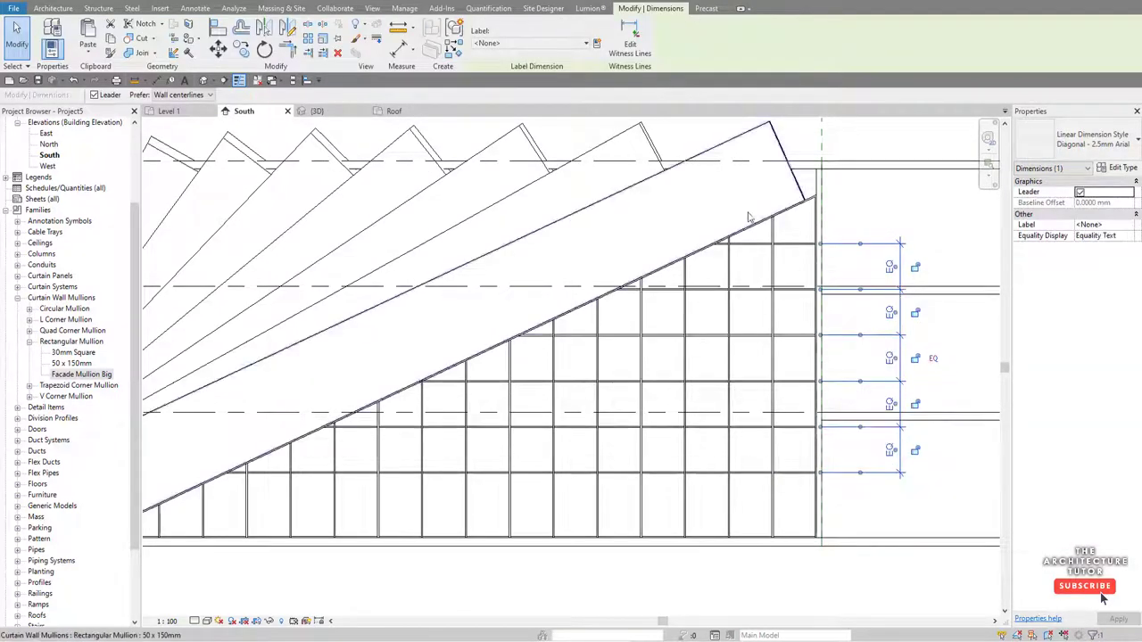
key(Escape)
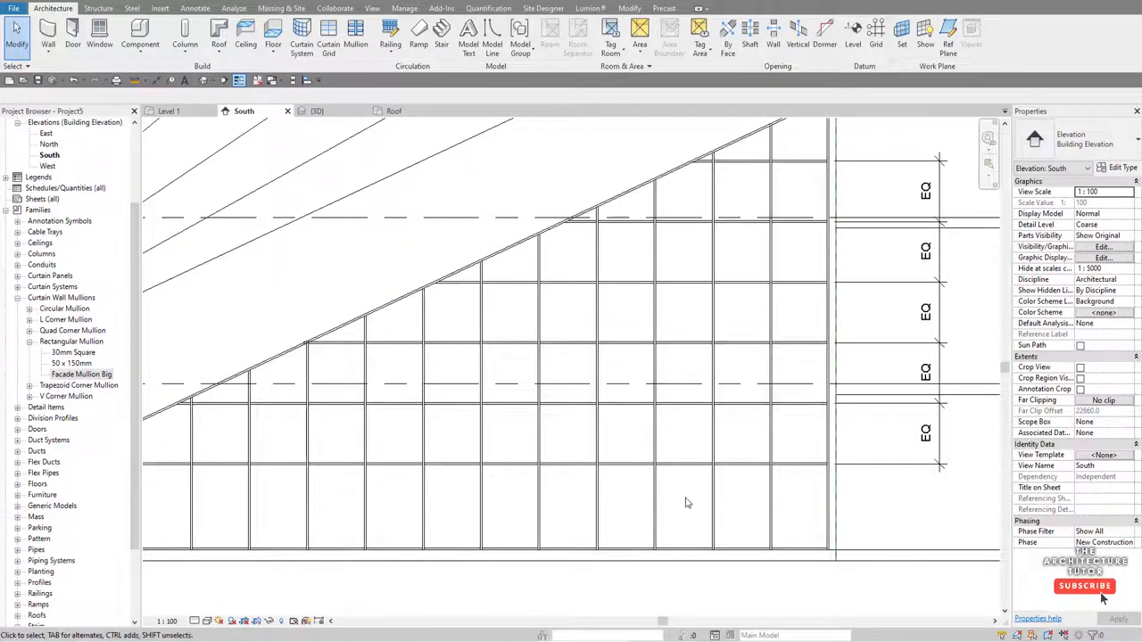
scroll(697, 496, up, 2)
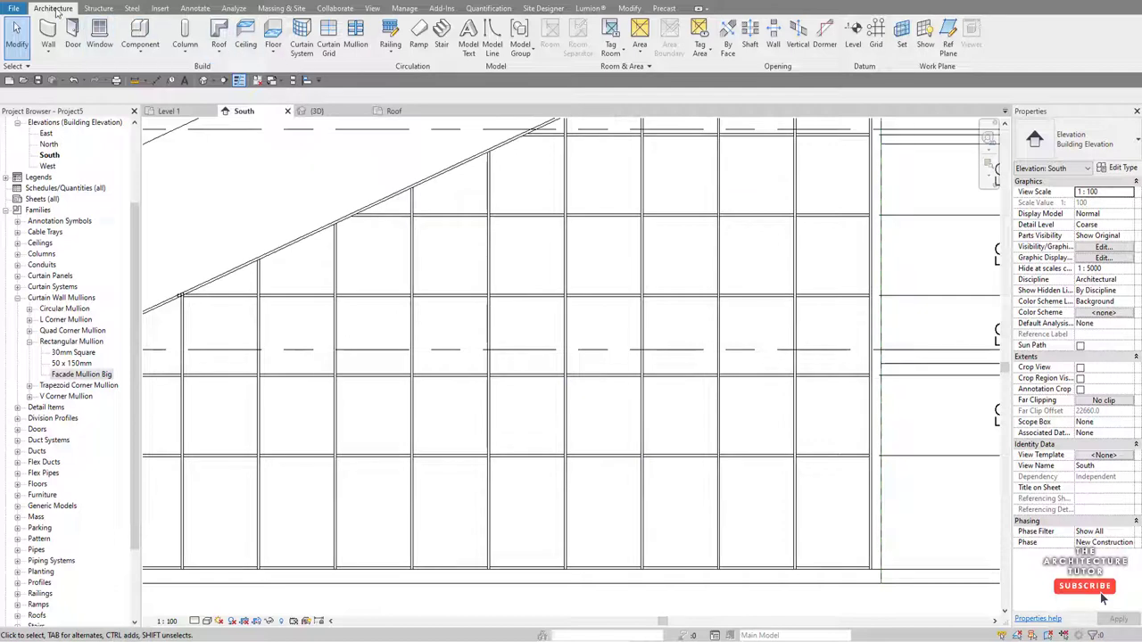
- Add One Segment curtain grid lines splitting two bottom-row panels
click(330, 46)
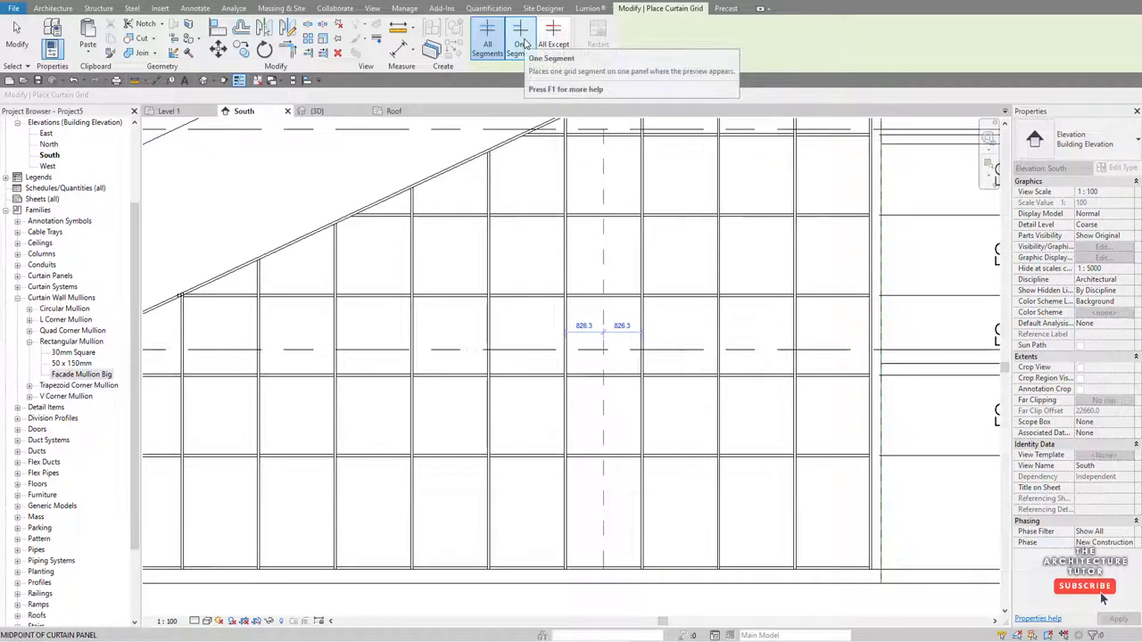
click(522, 43)
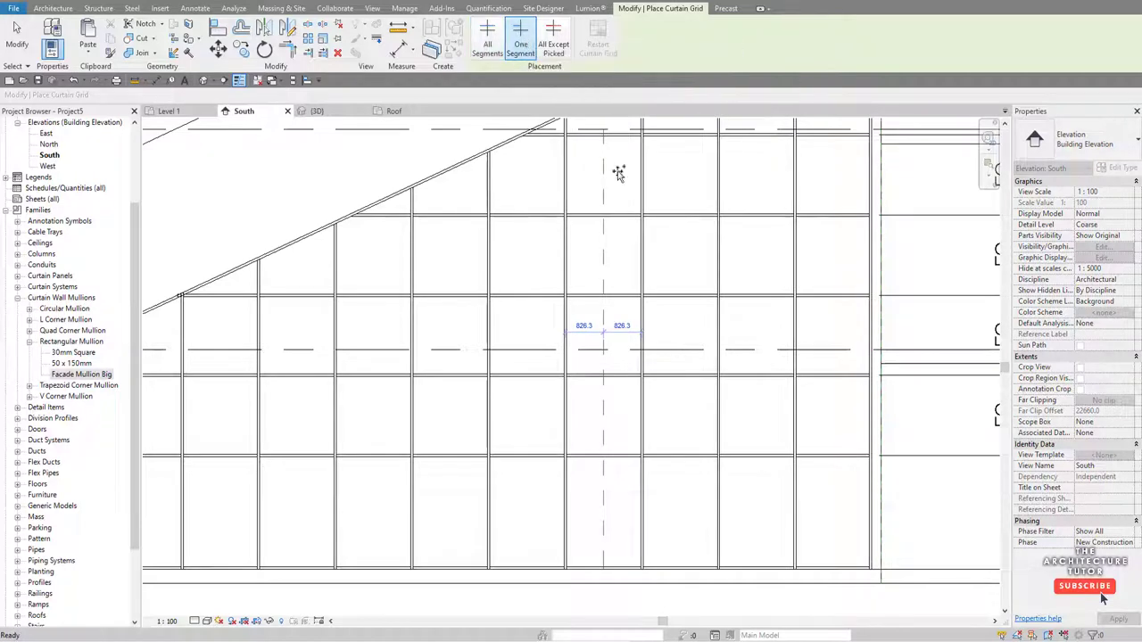
click(817, 465)
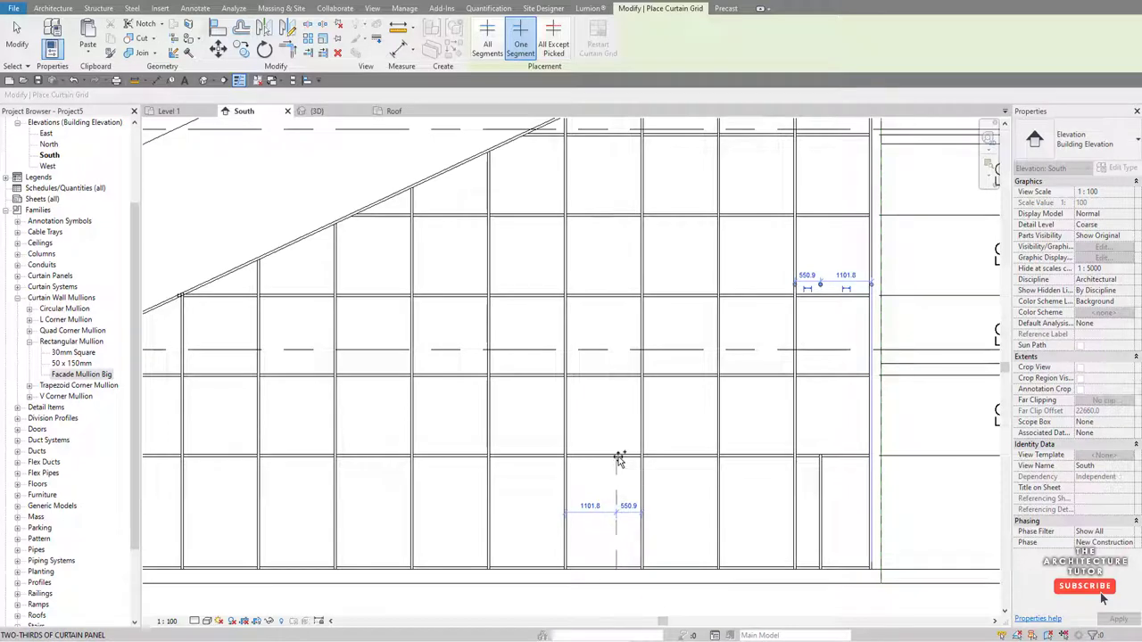
click(628, 505)
key(Escape)
key(Escape)
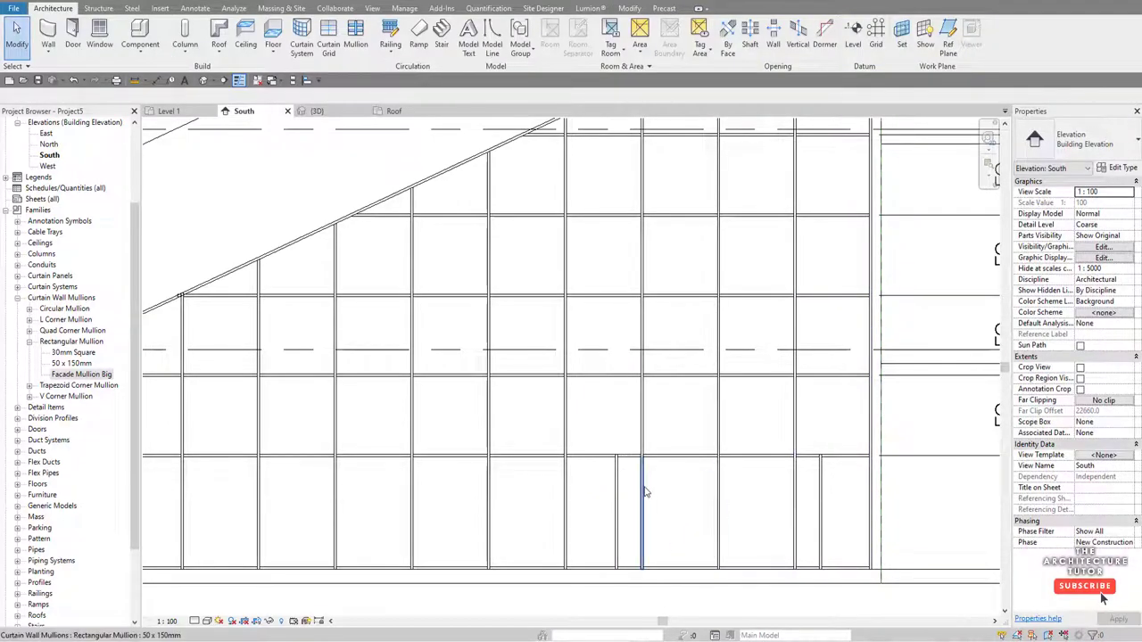
- Remove the bottom-row segments of two vertical grid lines to widen the ground panel
key(Tab)
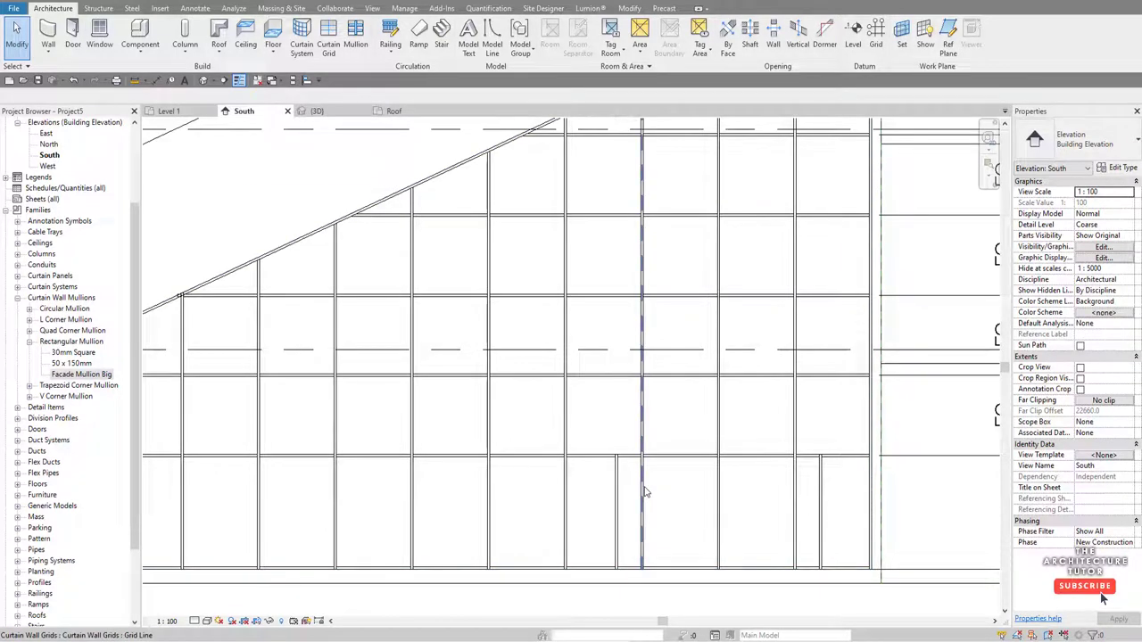
click(645, 491)
click(502, 49)
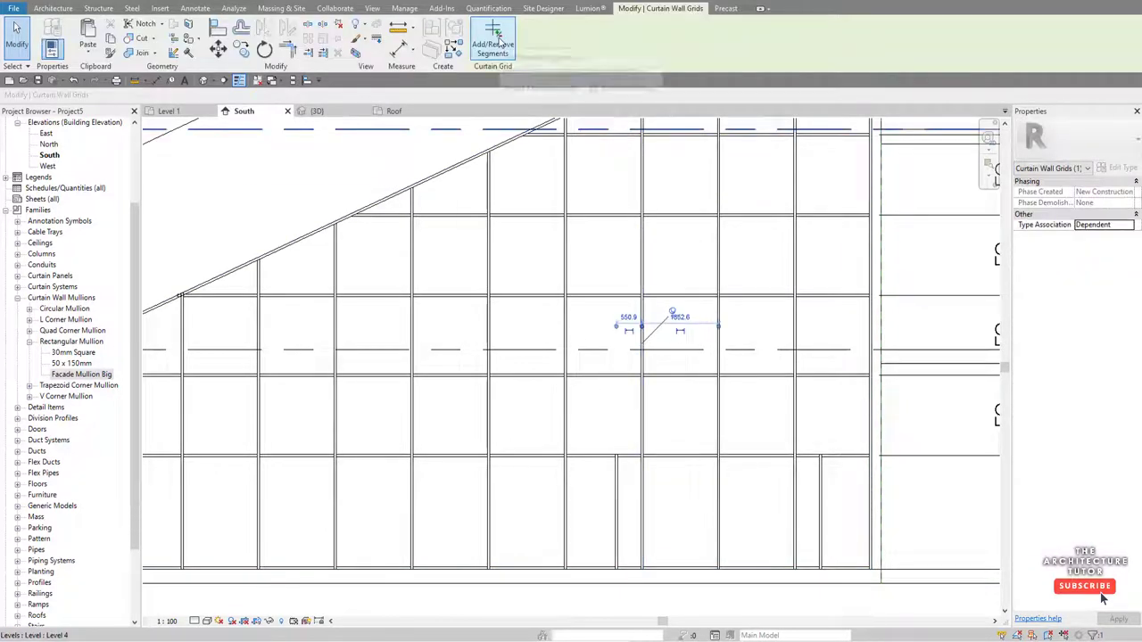
click(643, 512)
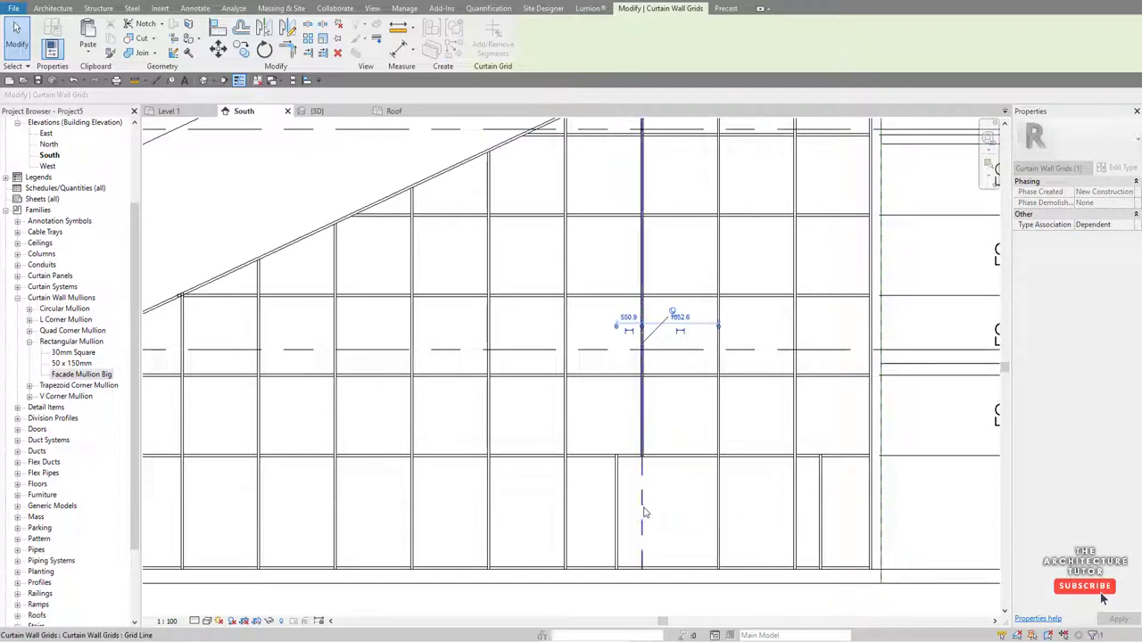
key(Escape)
key(Escape)
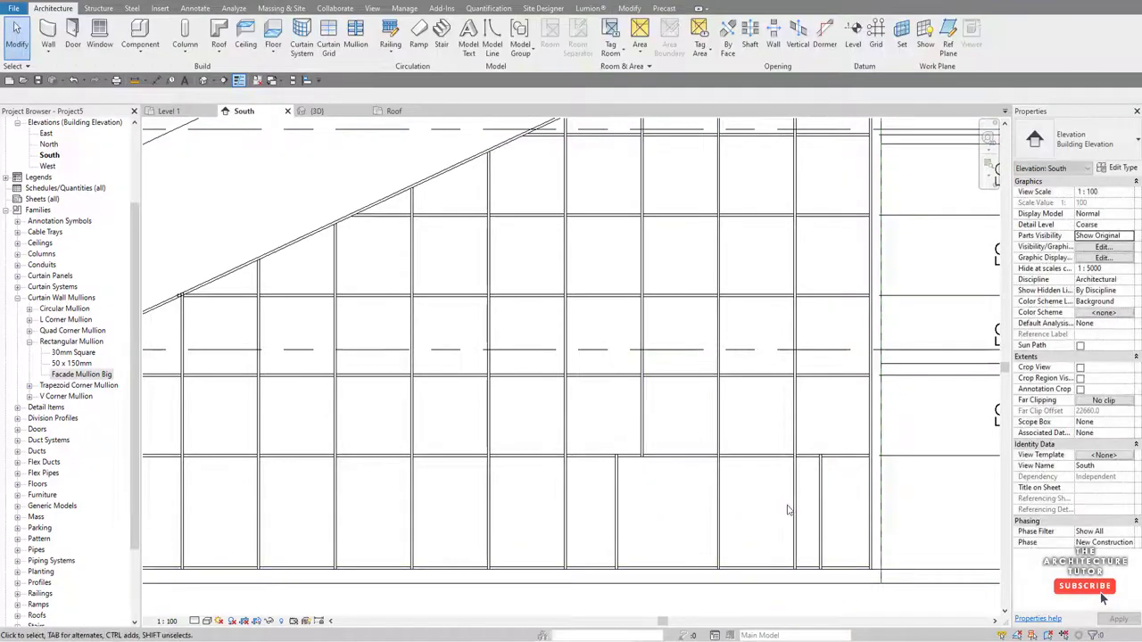
key(Tab)
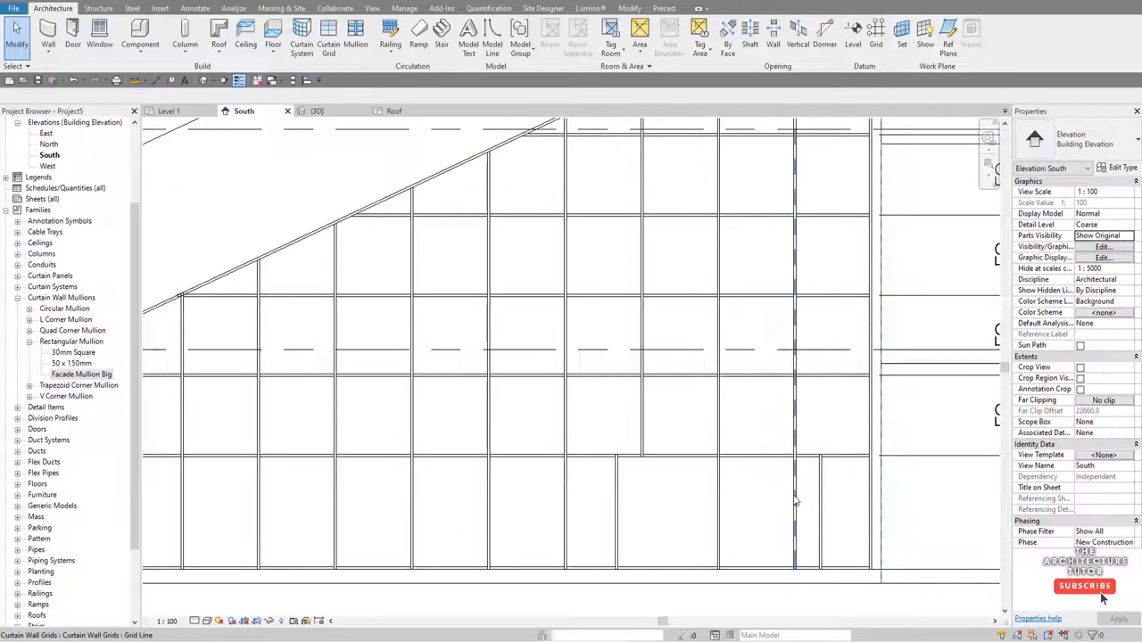
click(797, 502)
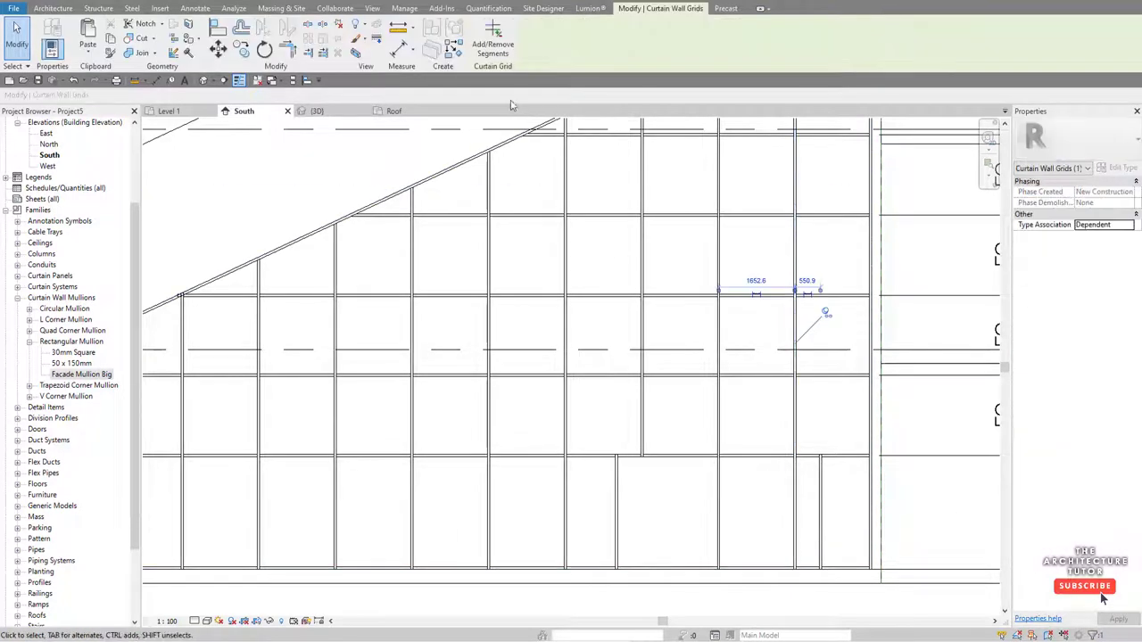
click(501, 41)
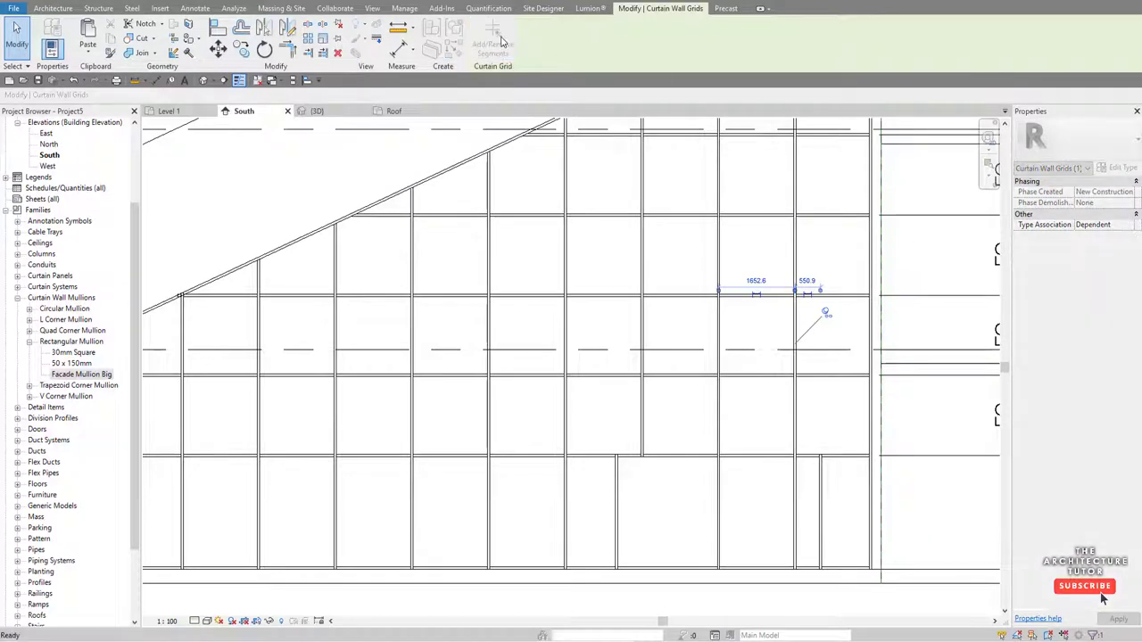
click(797, 499)
key(Escape)
key(Escape)
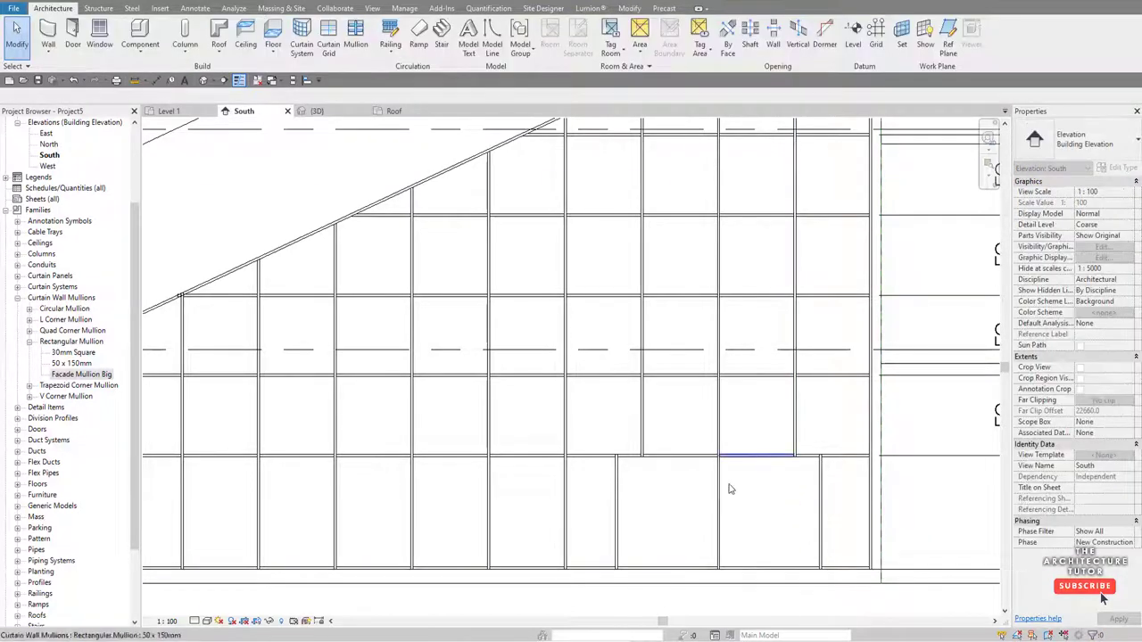
- Change the wide bottom curtain panel to Empty System Panel : Empty
scroll(722, 484, down, 2)
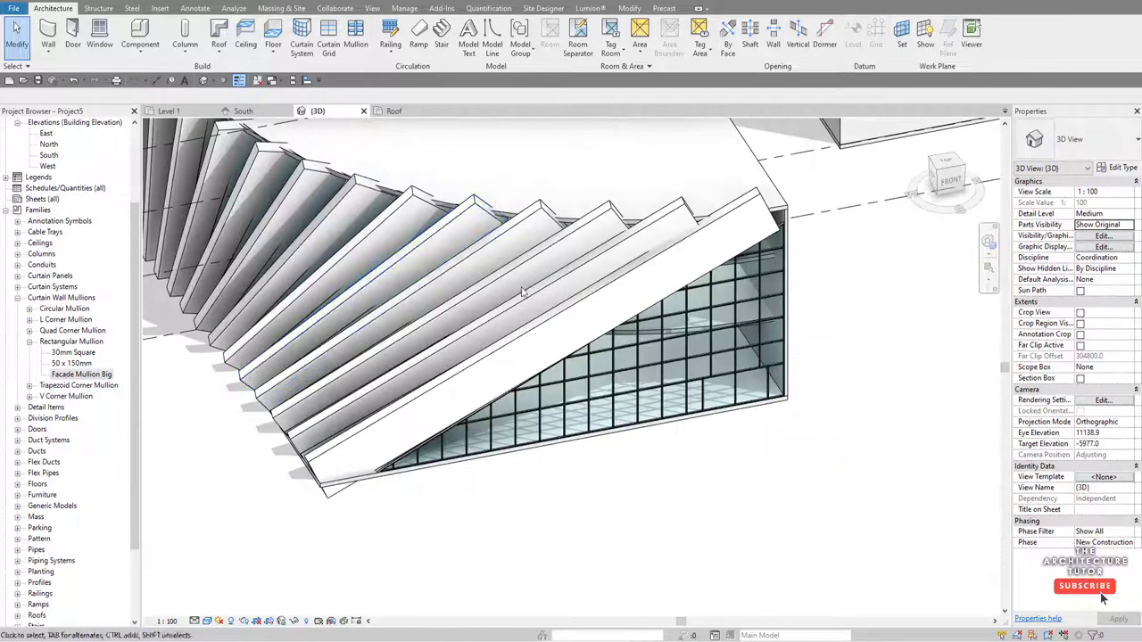
scroll(667, 381, up, 5)
scroll(668, 381, up, 3)
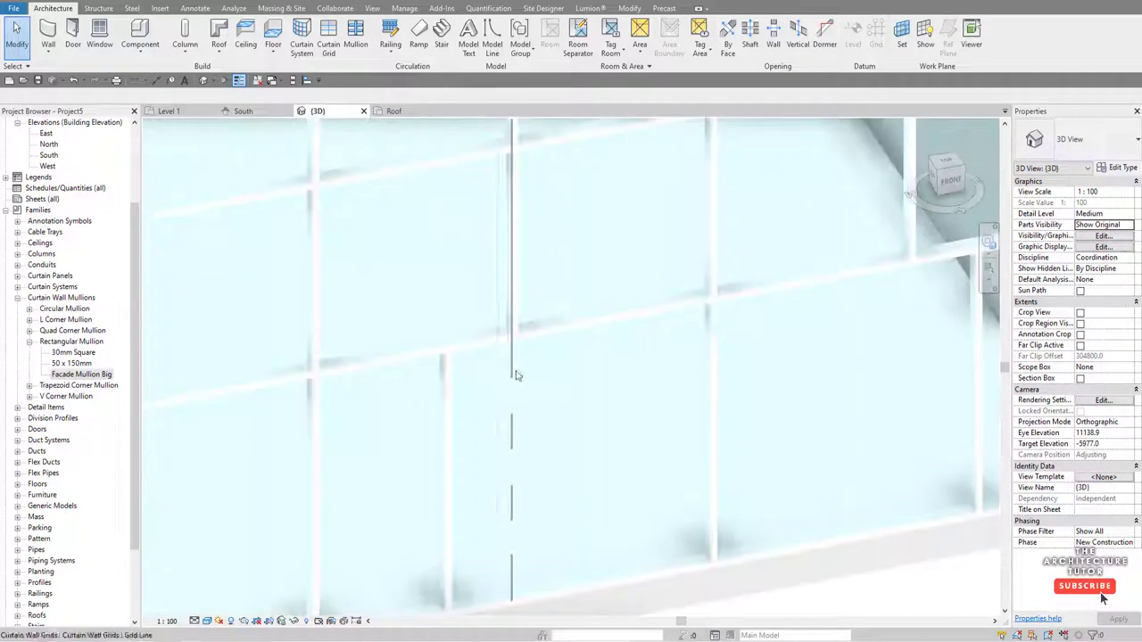
scroll(737, 351, down, 3)
scroll(814, 456, up, 1)
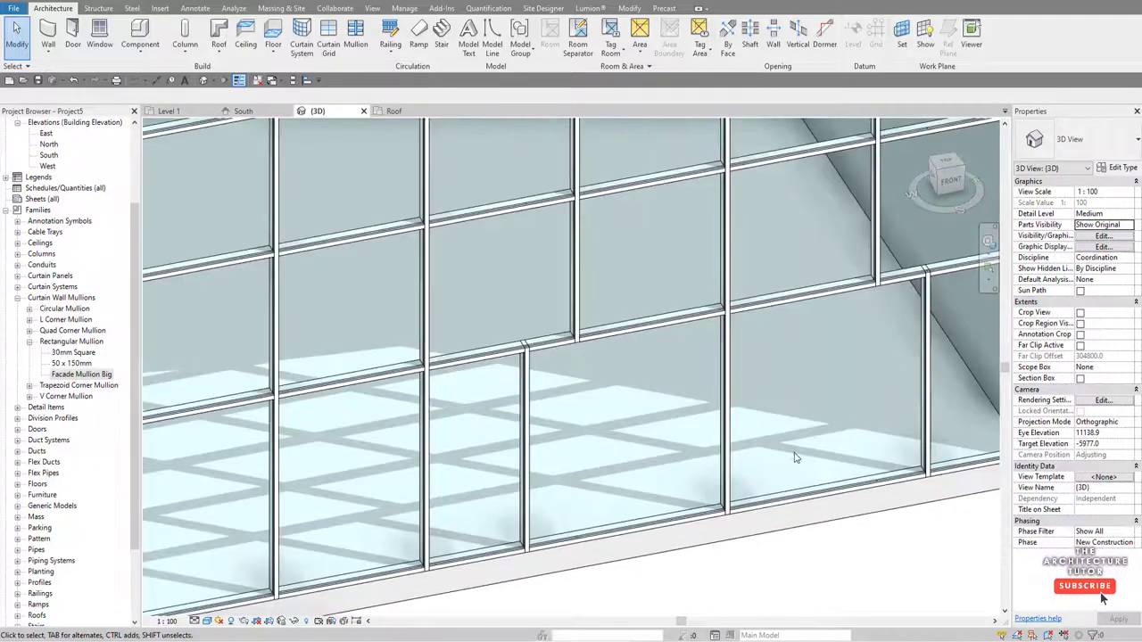
click(785, 423)
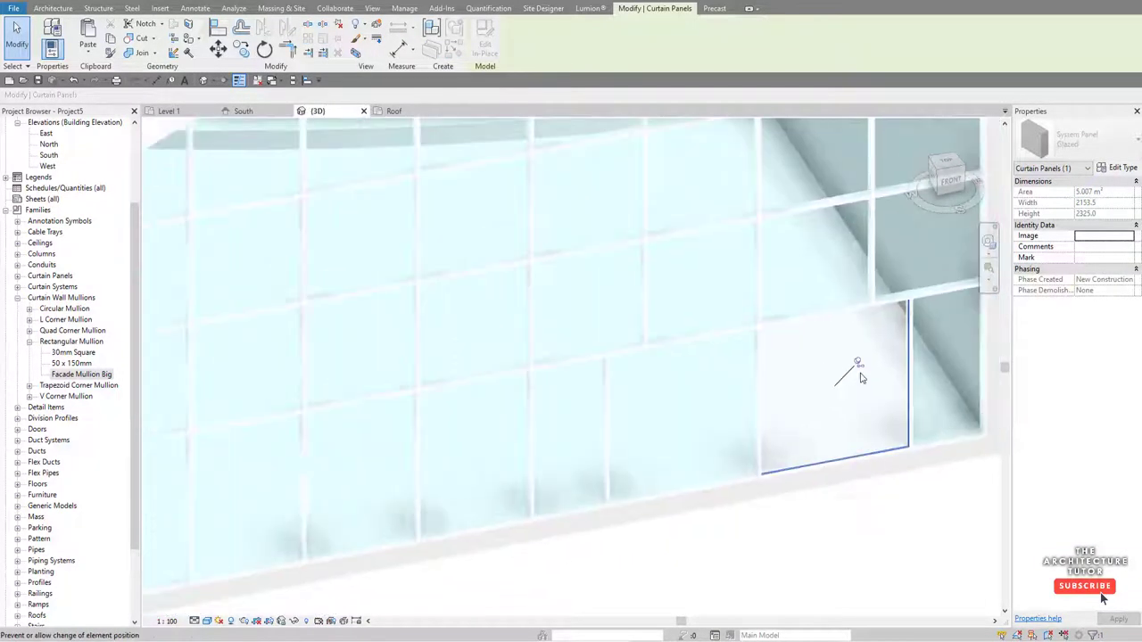
scroll(855, 361, down, 1)
scroll(847, 330, up, 1)
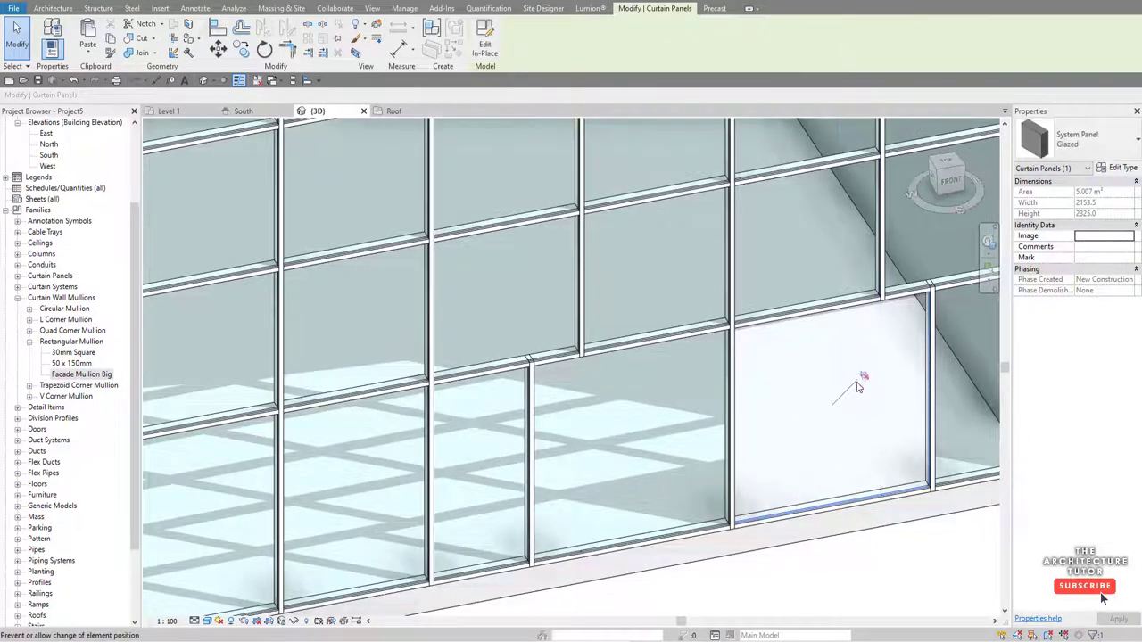
click(1089, 140)
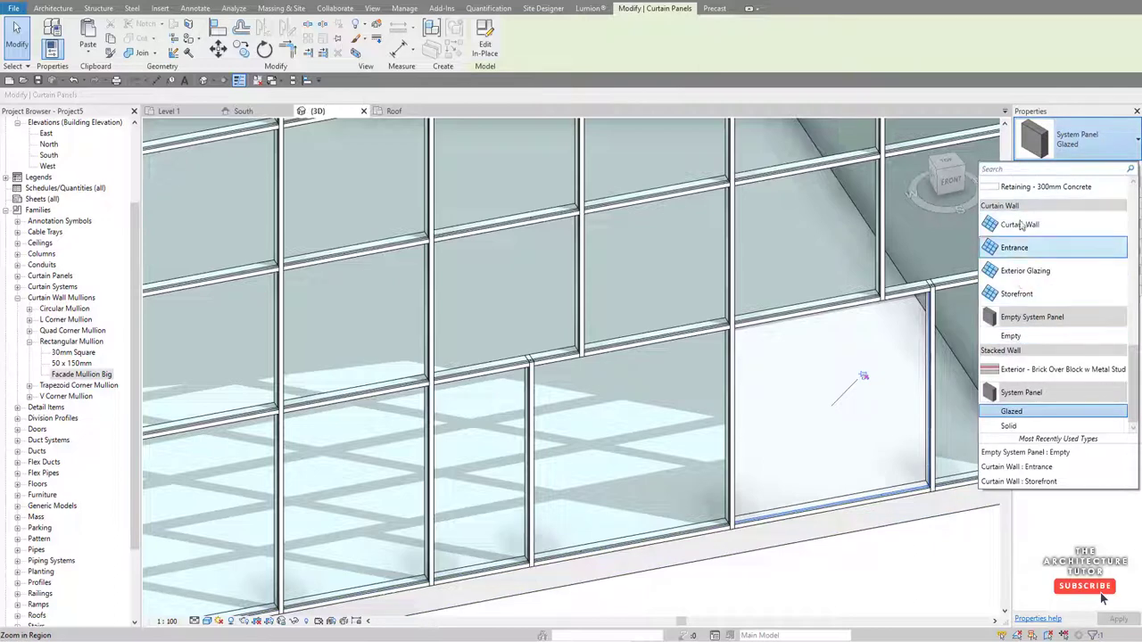
scroll(1026, 241, up, 5)
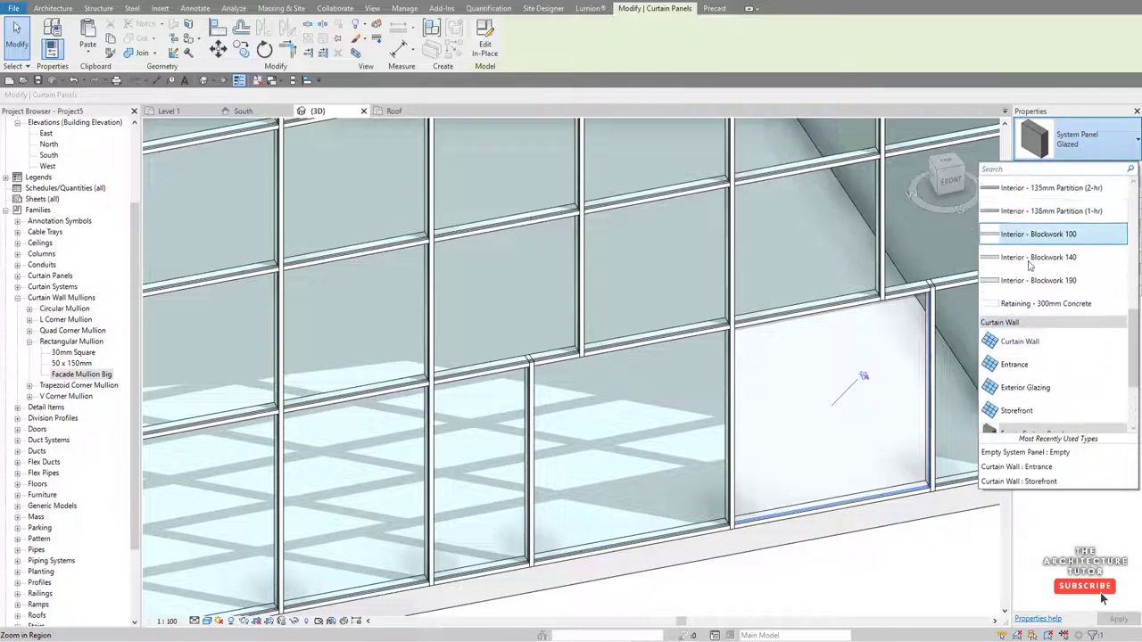
scroll(1029, 246, down, 2)
scroll(1037, 268, up, 8)
scroll(1035, 283, down, 8)
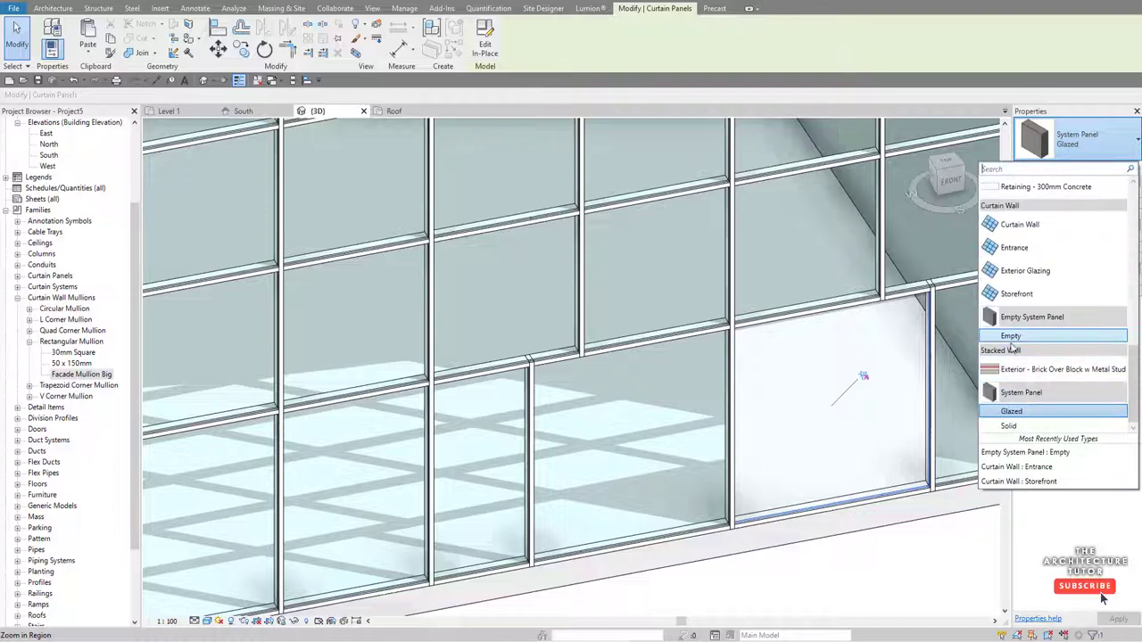
click(1022, 342)
key(Escape)
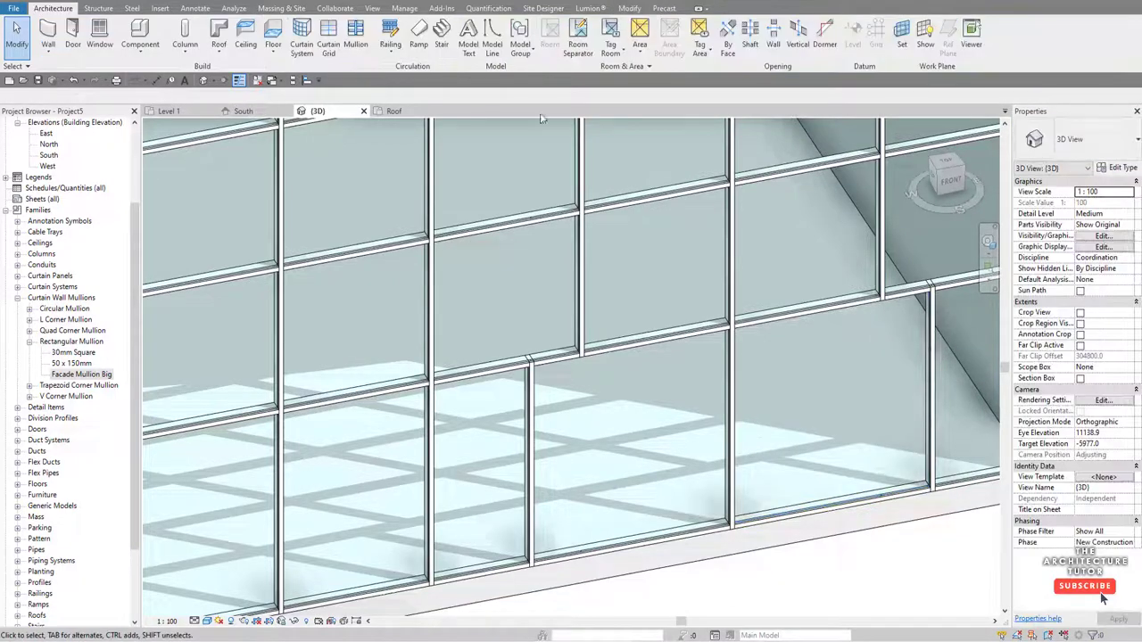
- Load Curtain Wall-Store Front-Dbl.rfa from the Curtain Wall Panels library folder
click(161, 9)
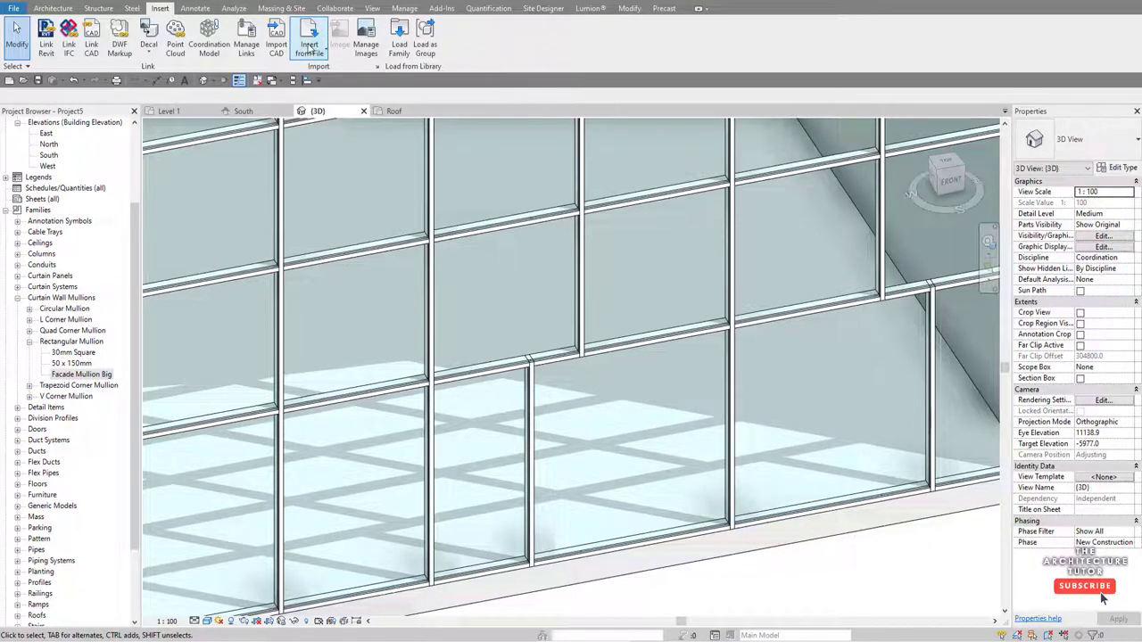
click(399, 44)
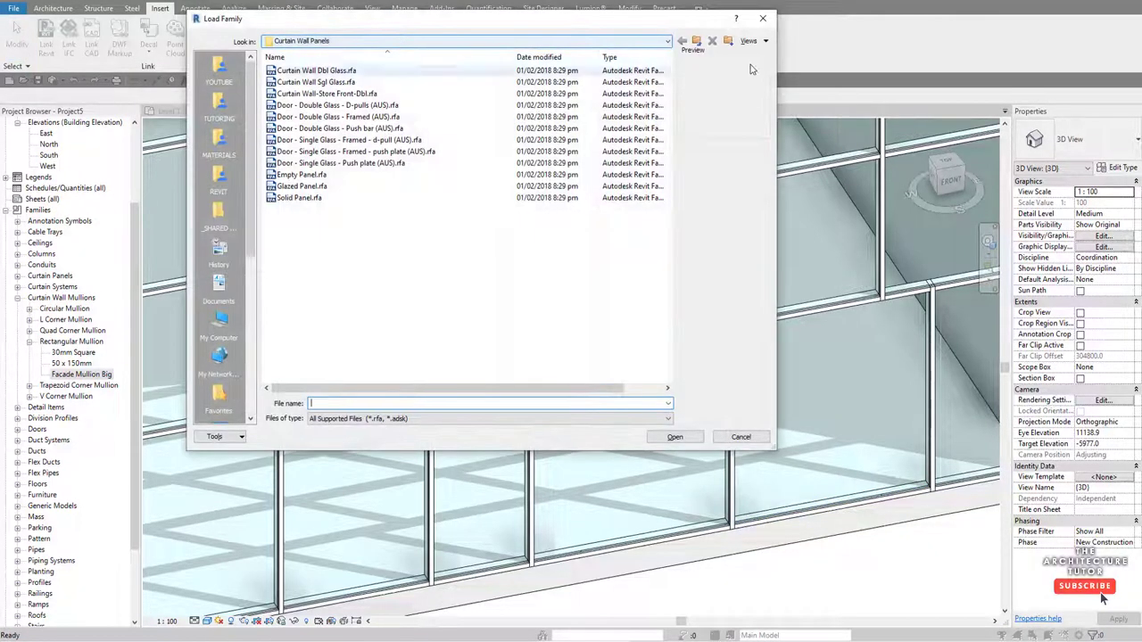
click(697, 40)
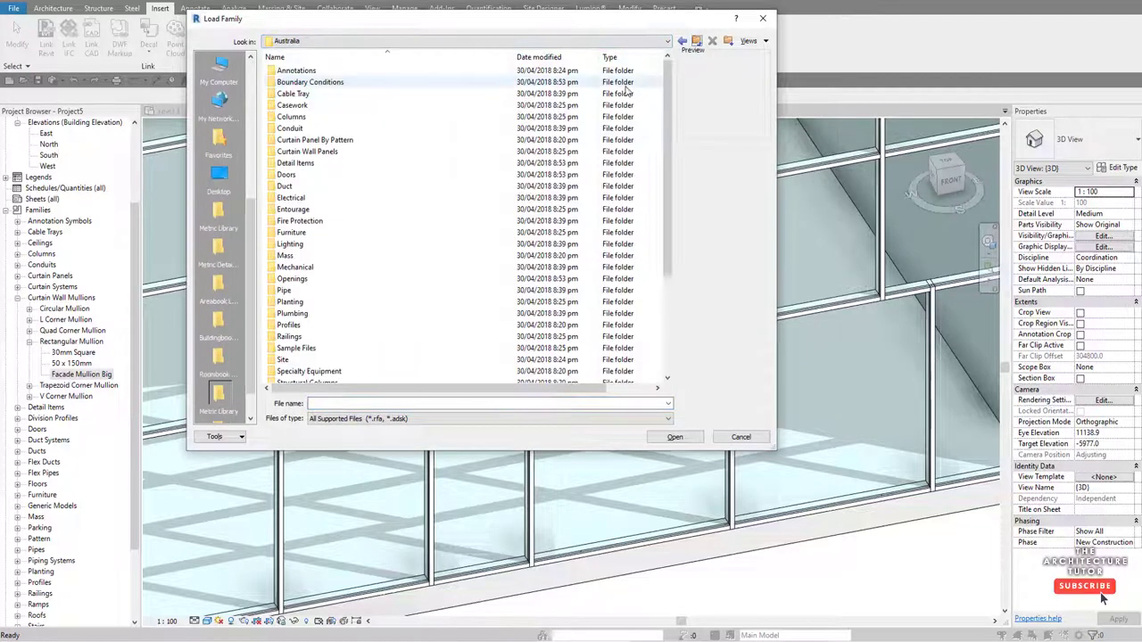
double_click(310, 152)
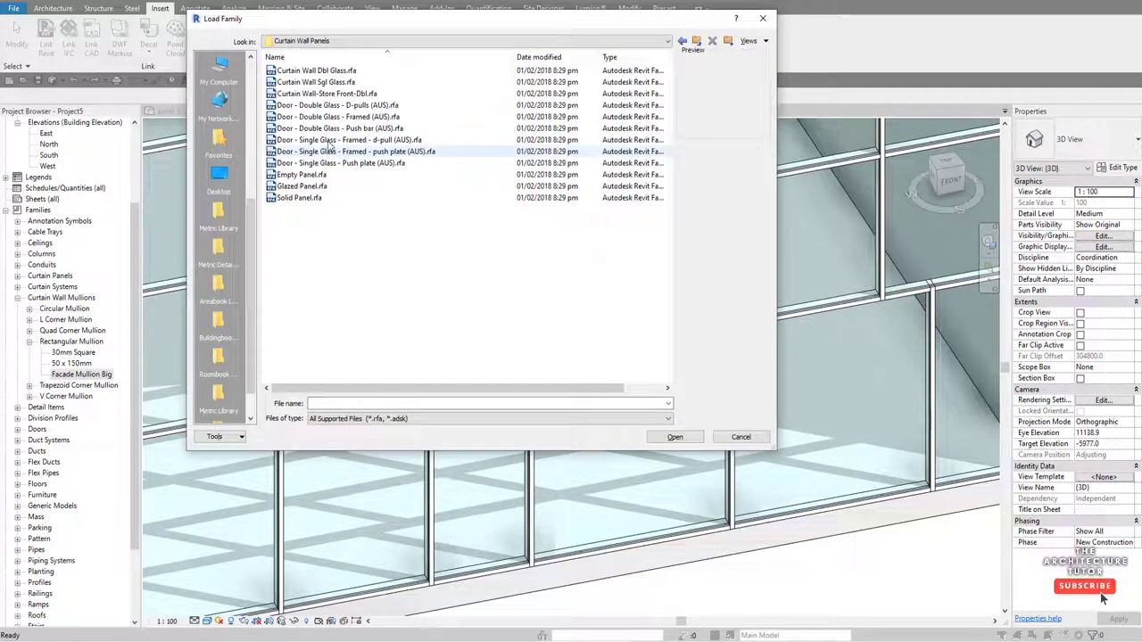
click(348, 71)
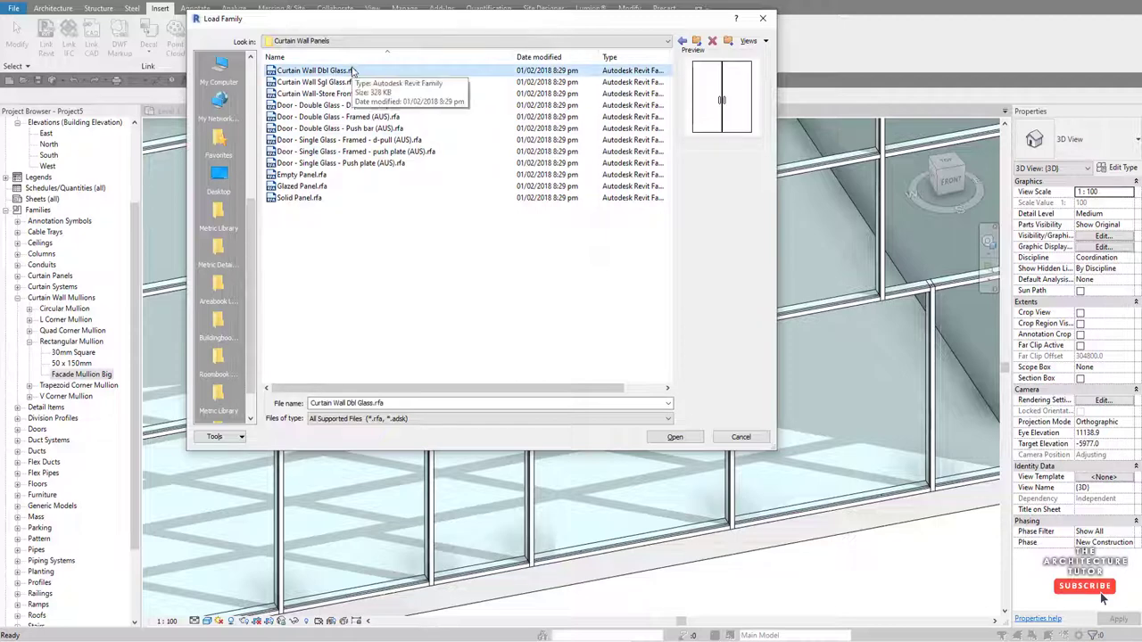
key(Down)
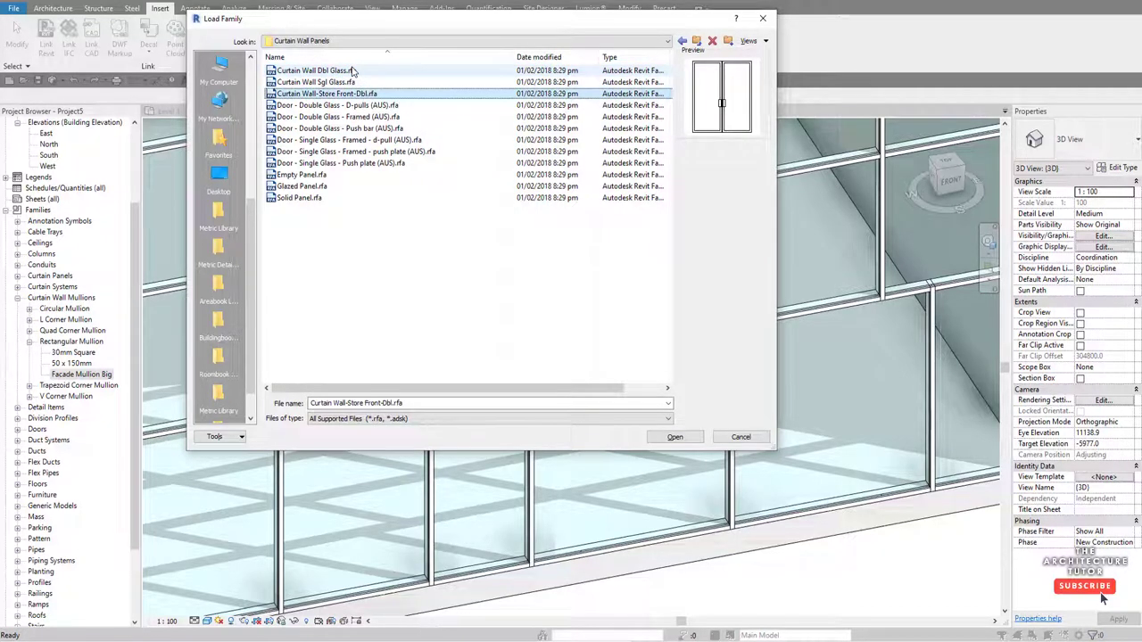
key(Down)
key(Up)
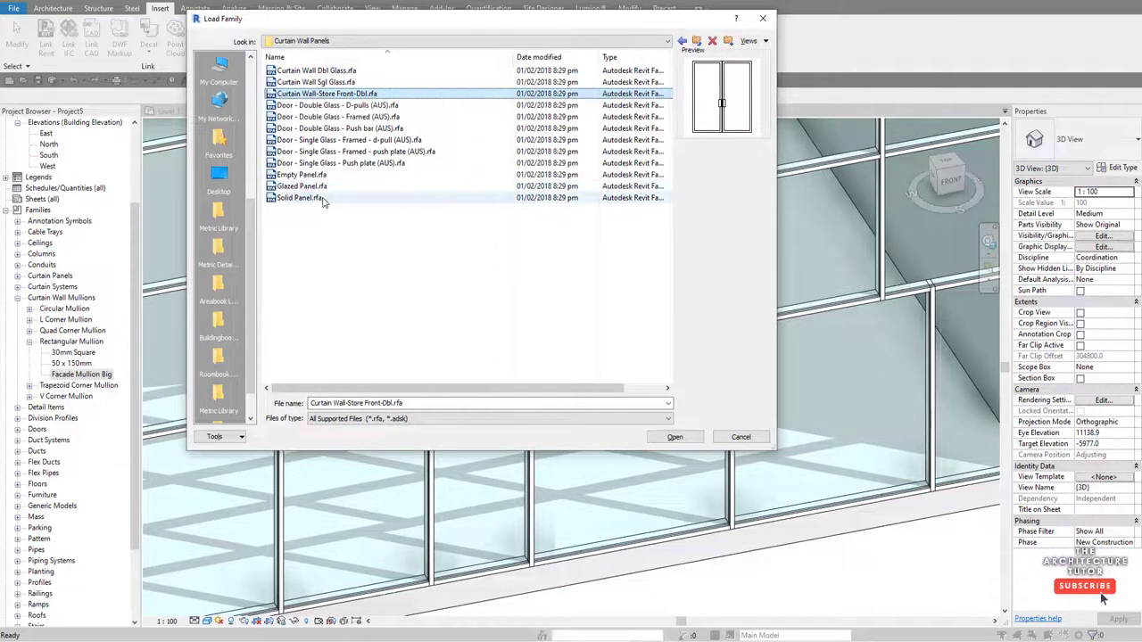
click(674, 436)
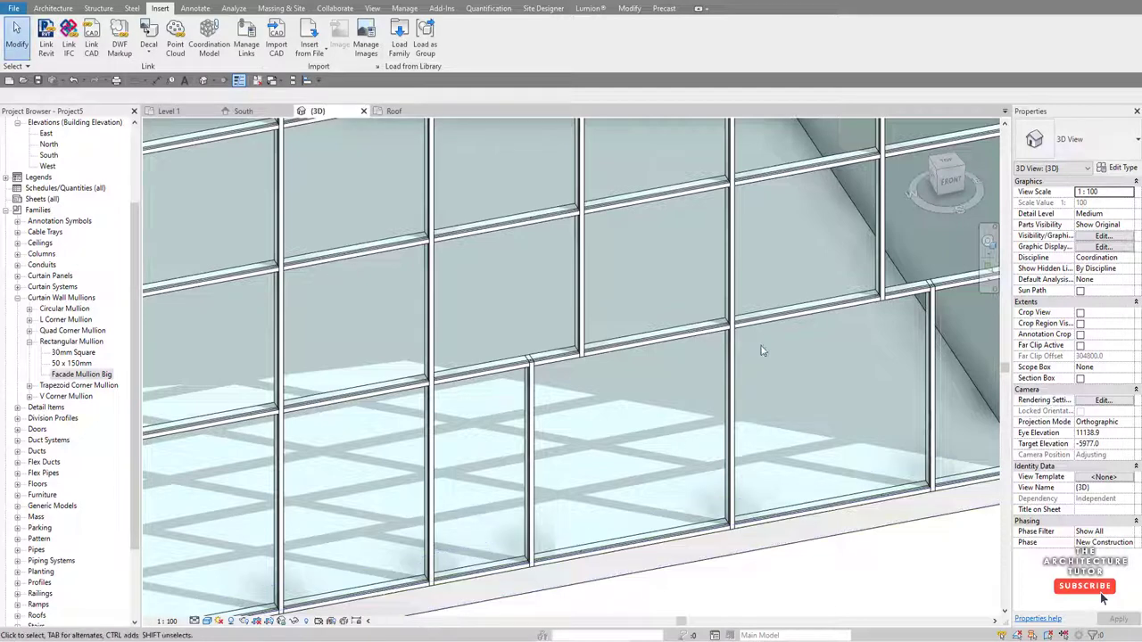
- Swap two adjacent bottom glazed panels to the Store Front Double Door type
click(713, 528)
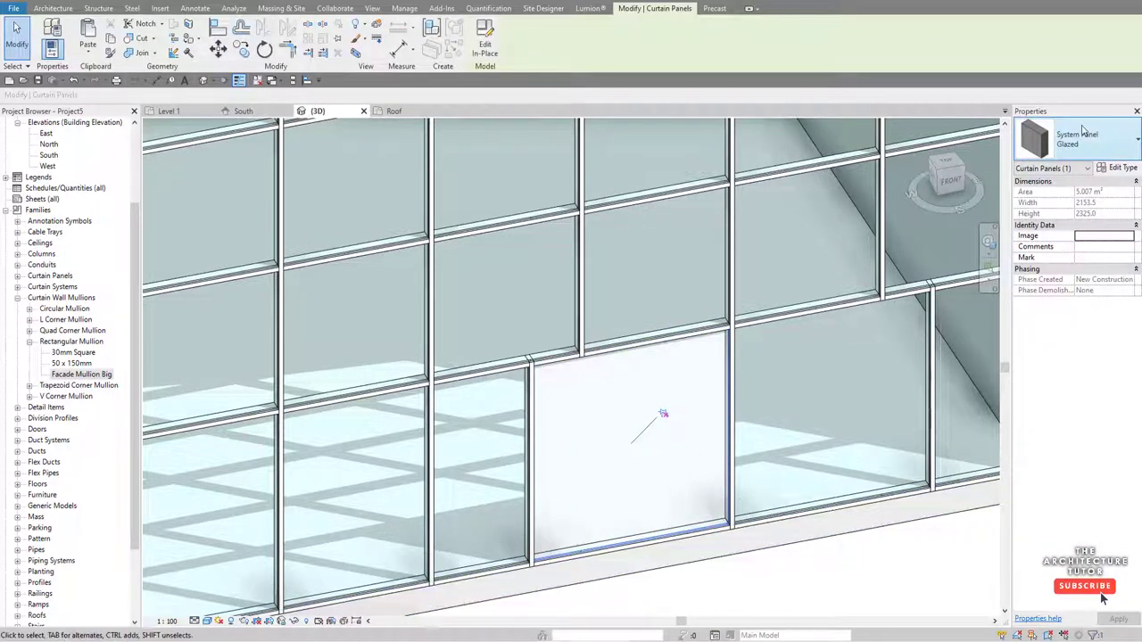
click(1079, 136)
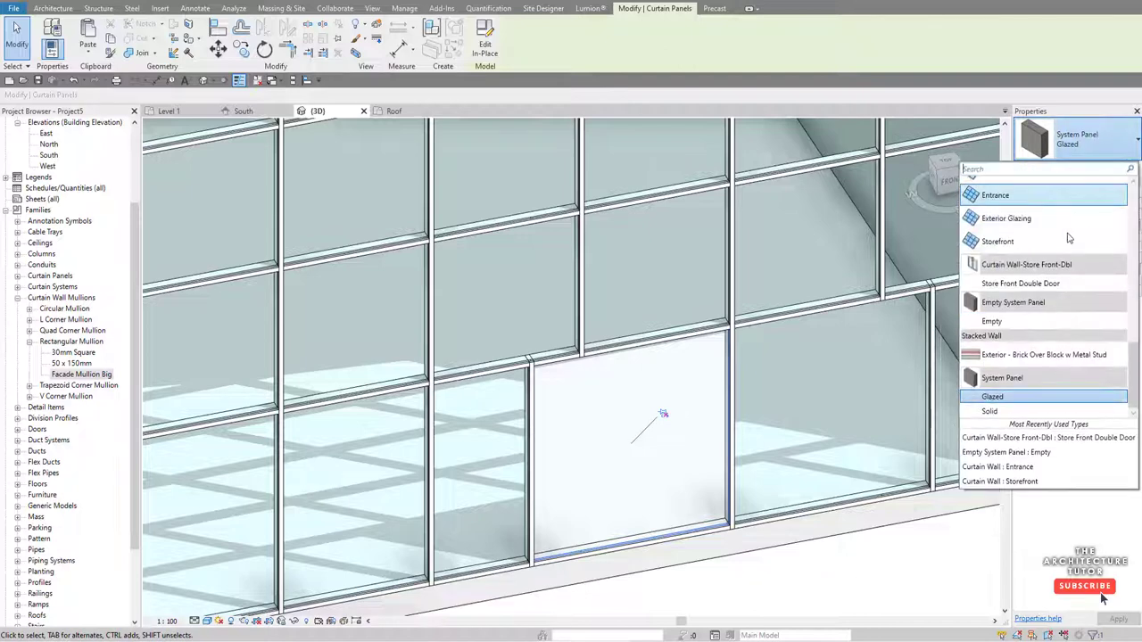
click(1047, 283)
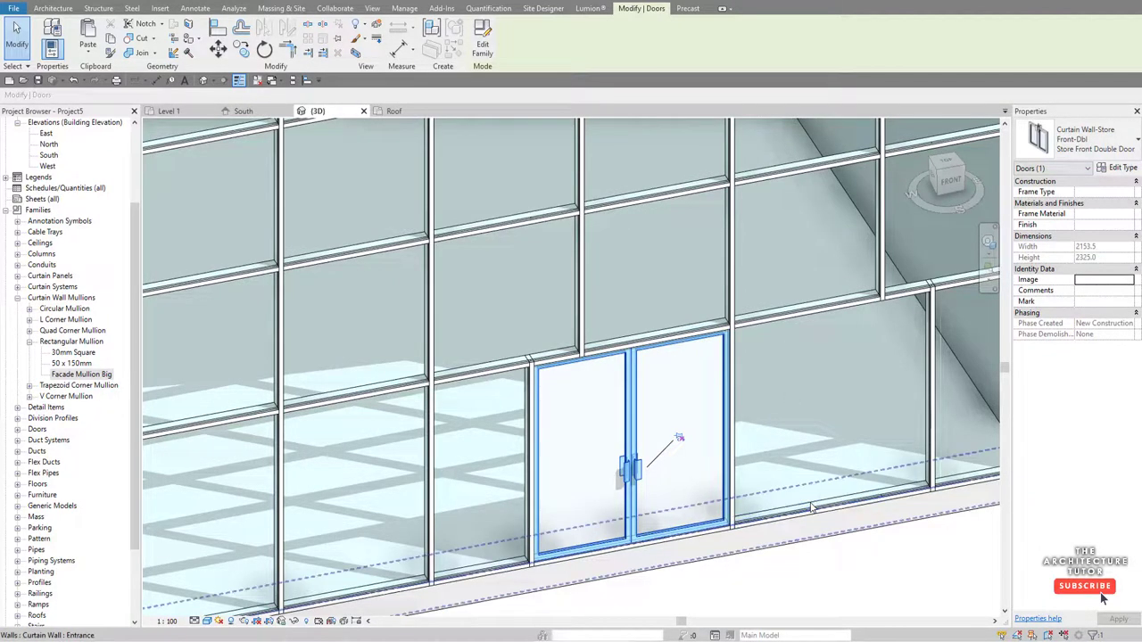
click(877, 500)
click(1077, 140)
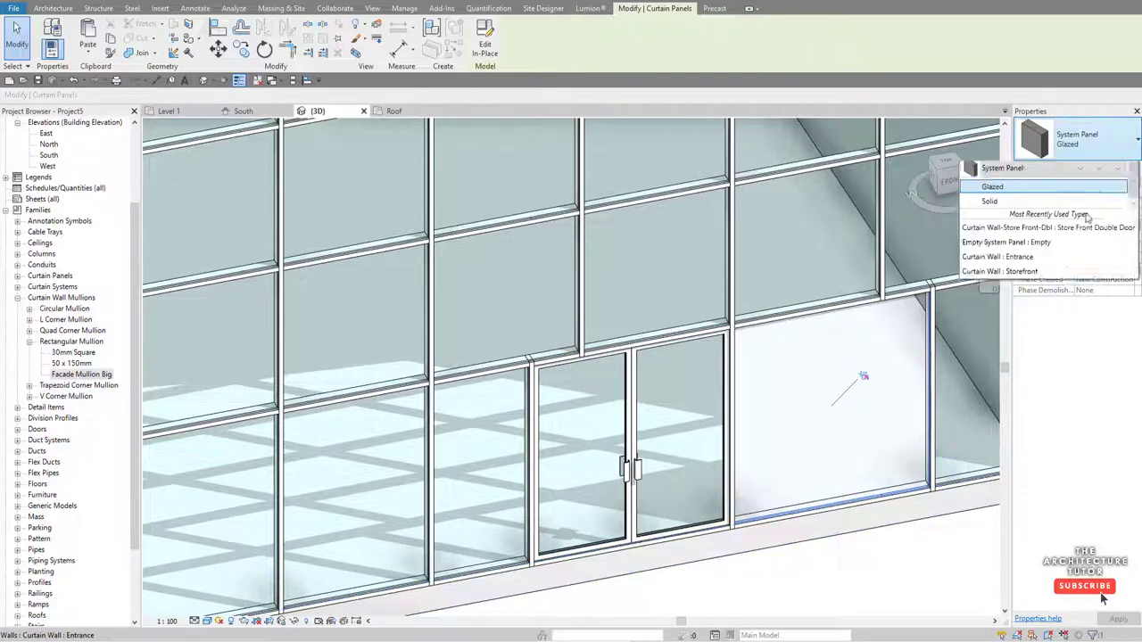
click(1034, 283)
key(Escape)
shift+middle_drag(811, 398, 828, 438)
scroll(827, 438, up, 3)
scroll(803, 428, down, 2)
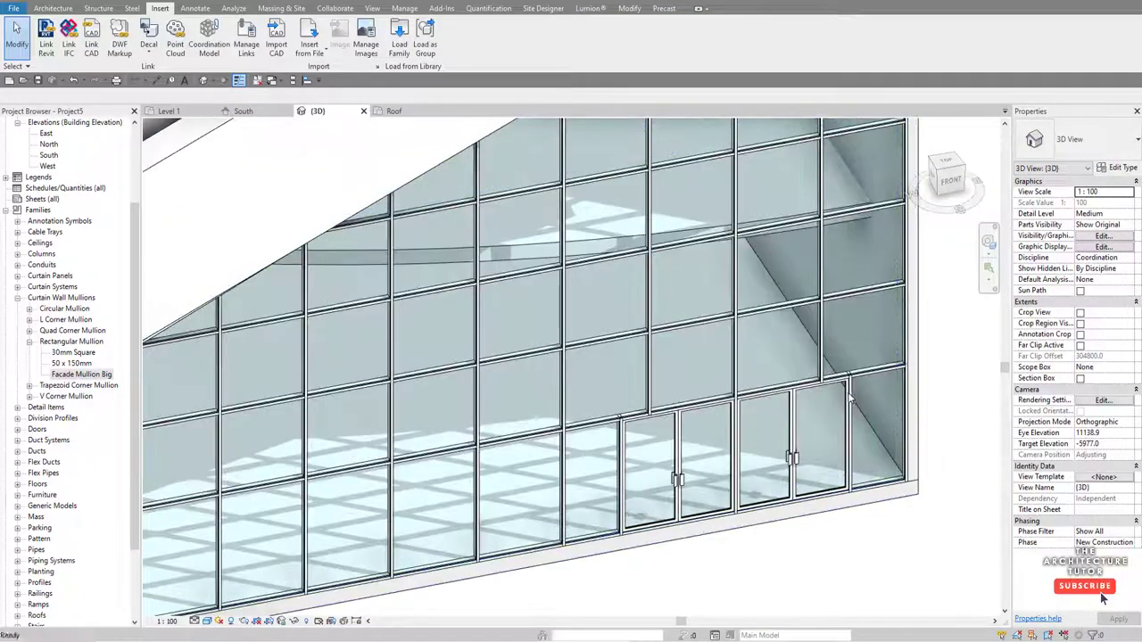
scroll(671, 398, up, 1)
scroll(670, 398, up, 5)
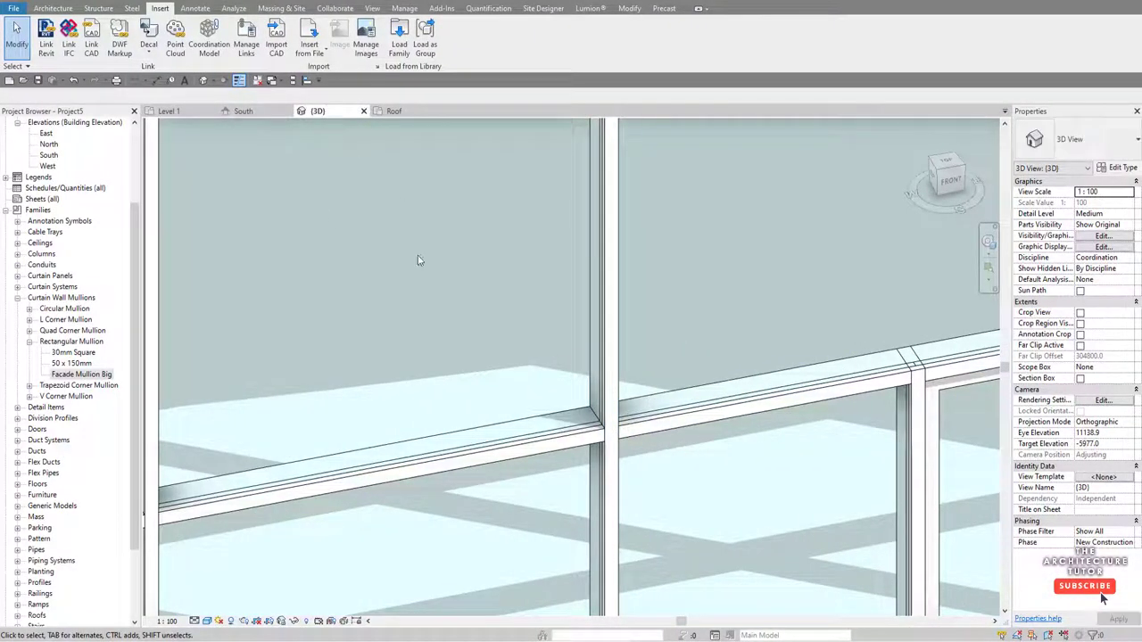
- Set the glazed panel type's Glass material transparency to 18
click(553, 437)
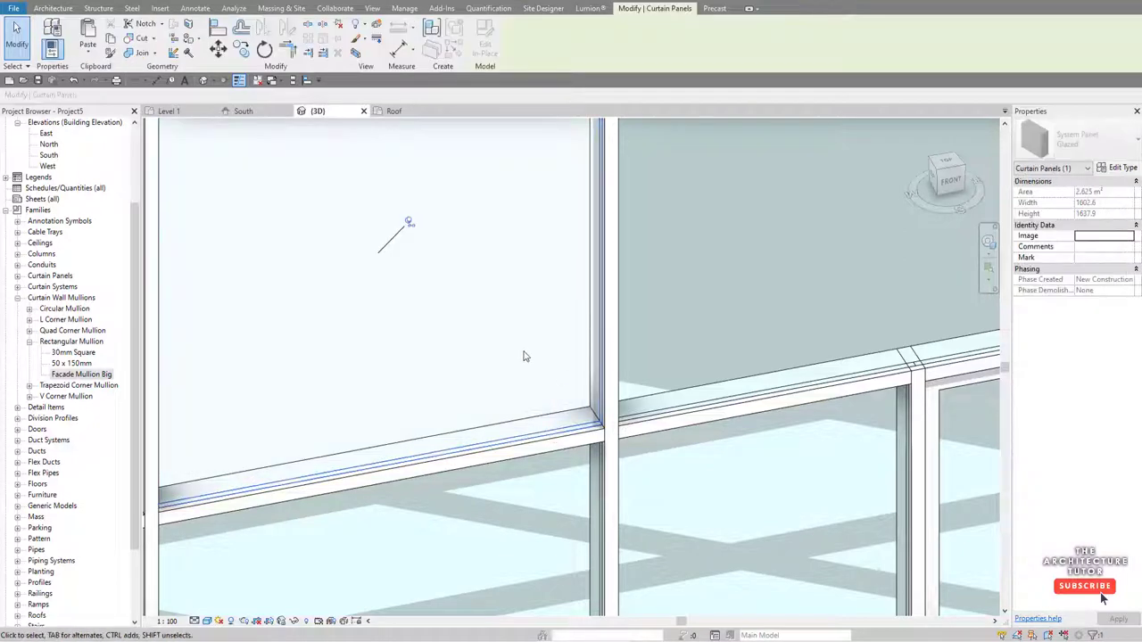
click(1117, 168)
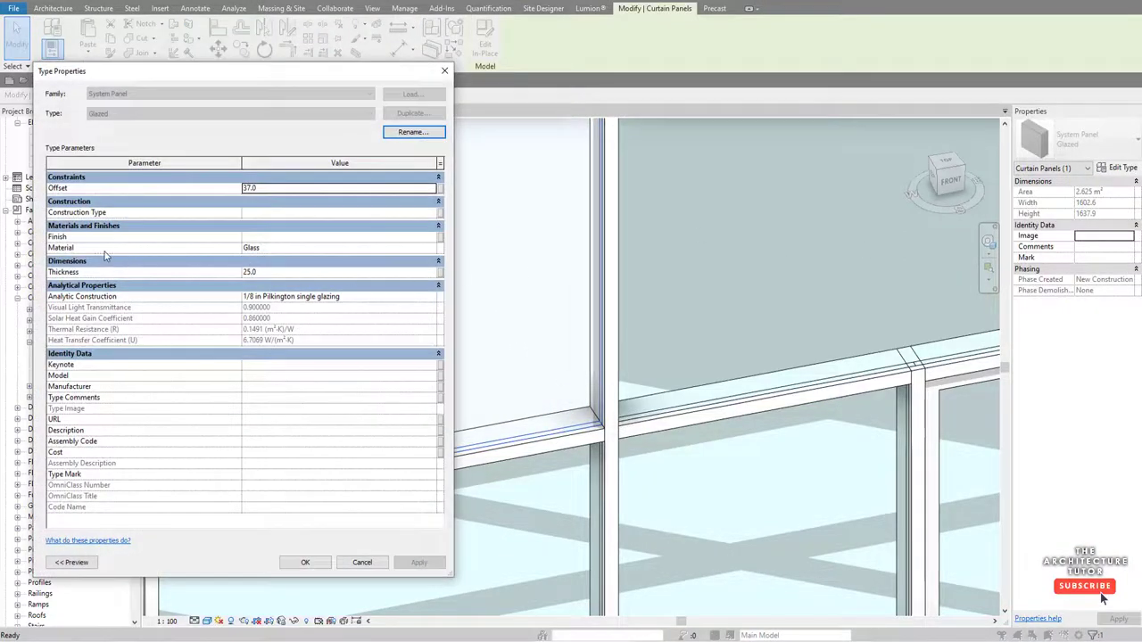
click(435, 251)
click(439, 249)
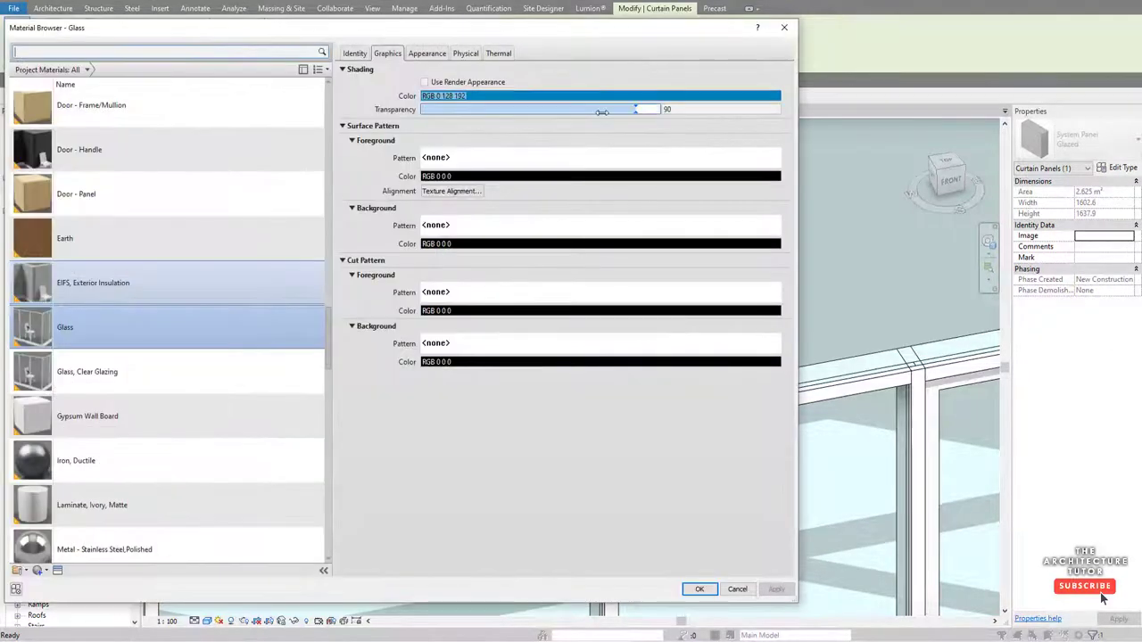
drag(636, 111, 464, 110)
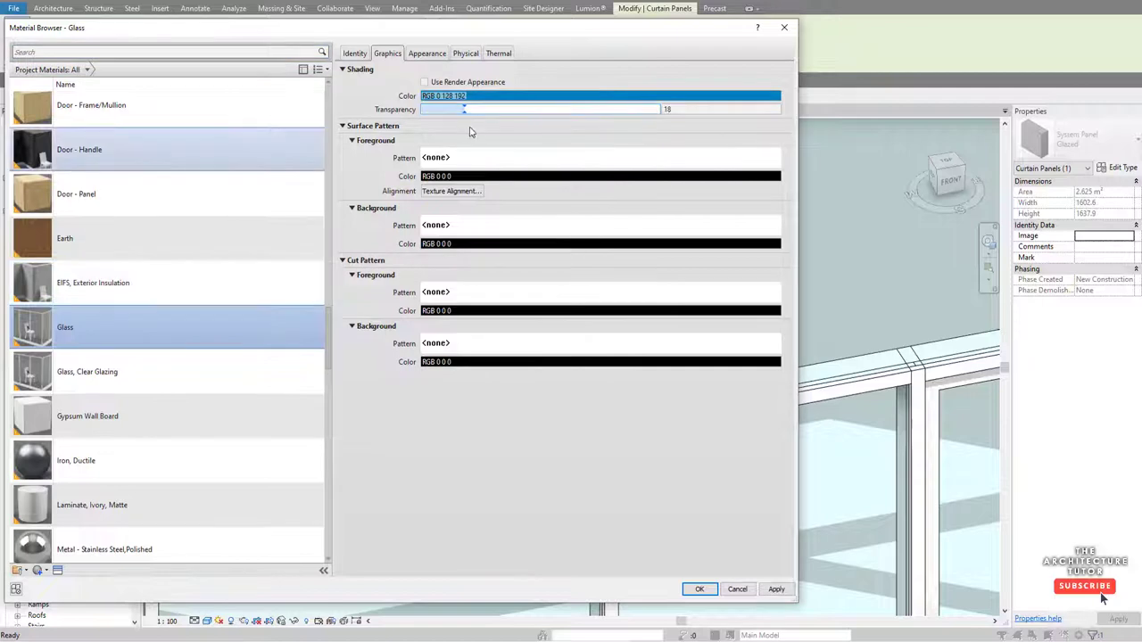
click(700, 590)
click(305, 562)
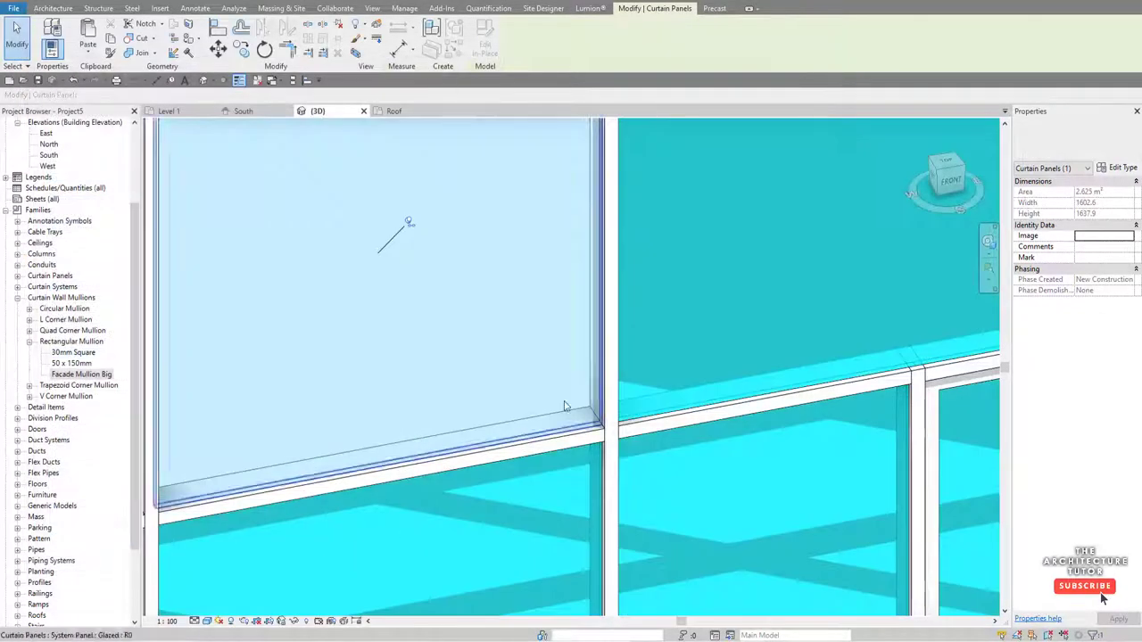
key(Escape)
scroll(628, 387, down, 2)
scroll(939, 363, up, 2)
scroll(940, 363, up, 2)
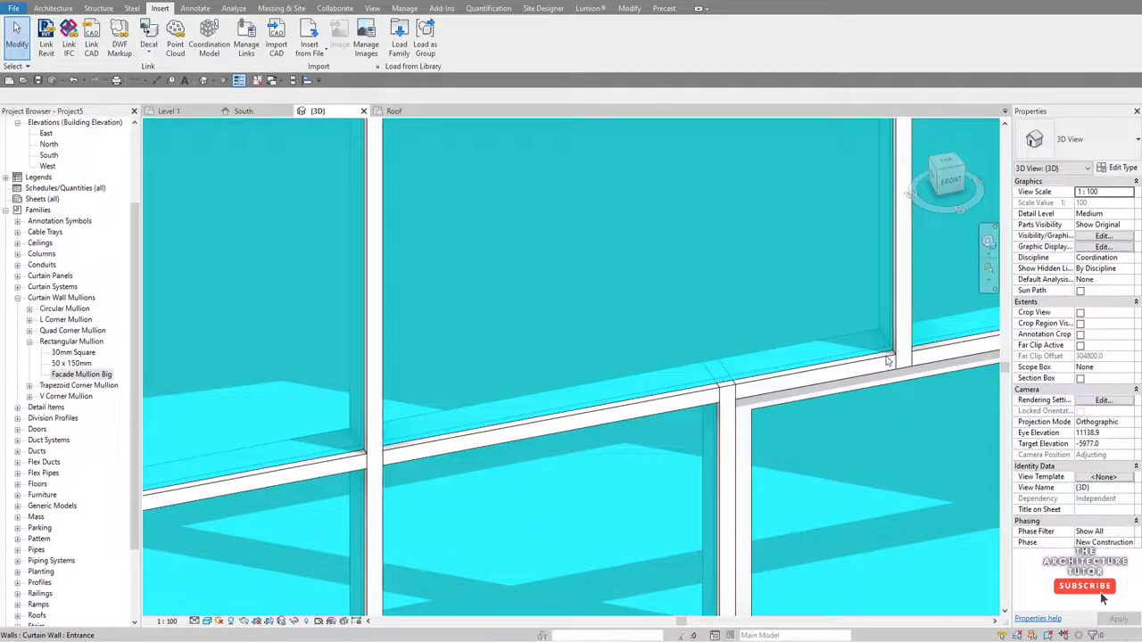
scroll(885, 358, down, 1)
scroll(885, 357, down, 2)
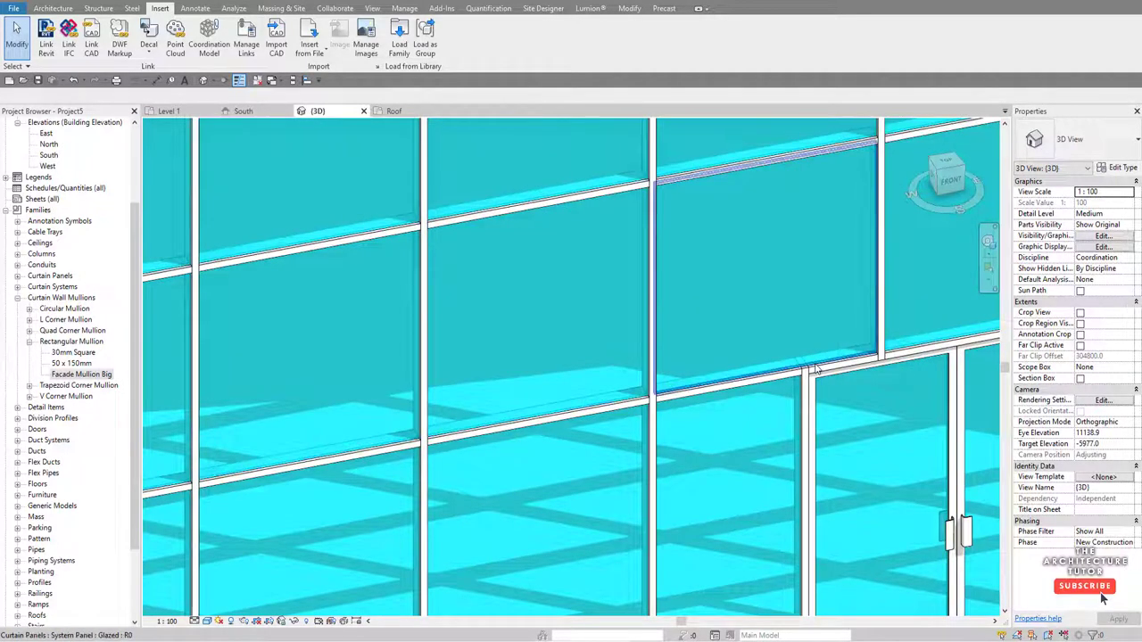
- Set the Glazed panel type's Offset to 0 in its type properties
click(837, 343)
click(1120, 167)
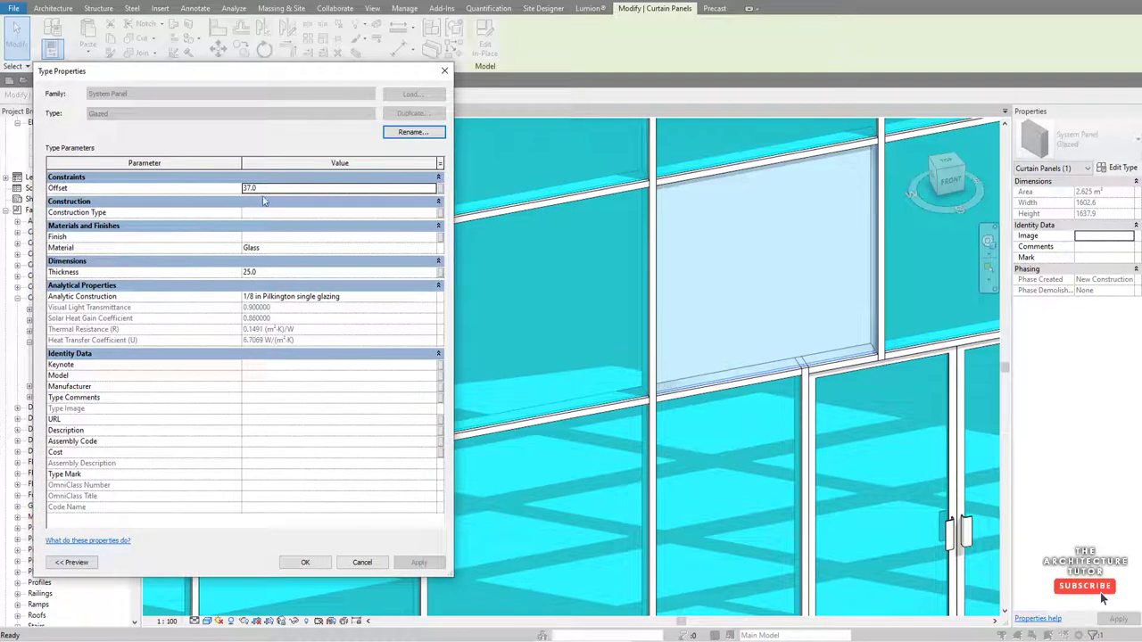
click(275, 189)
text(0)
key(Return)
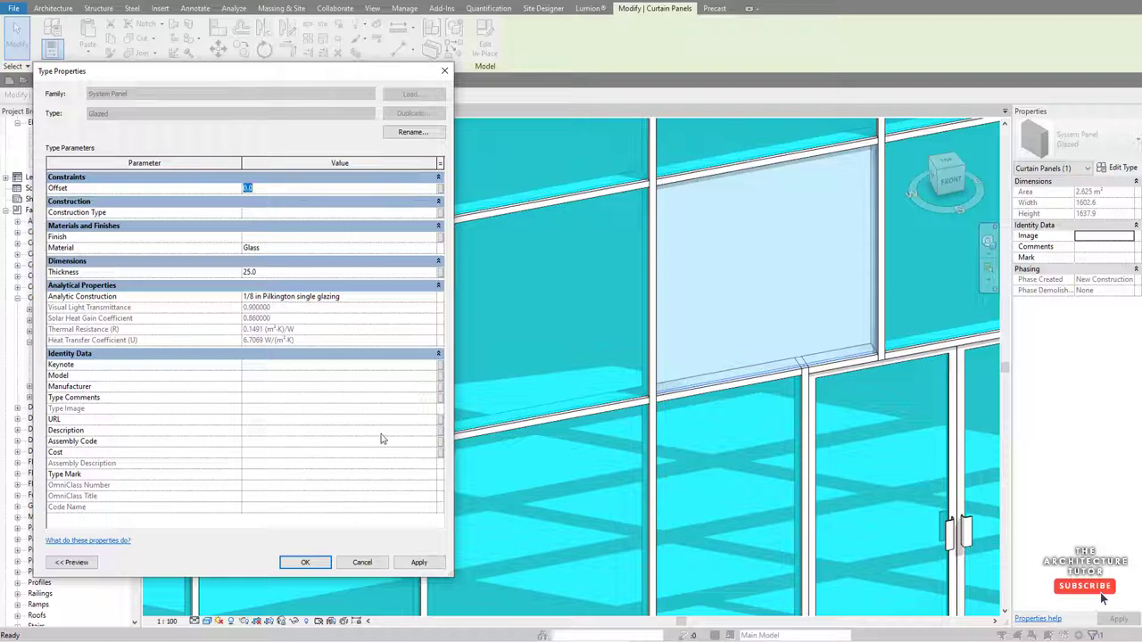
click(301, 562)
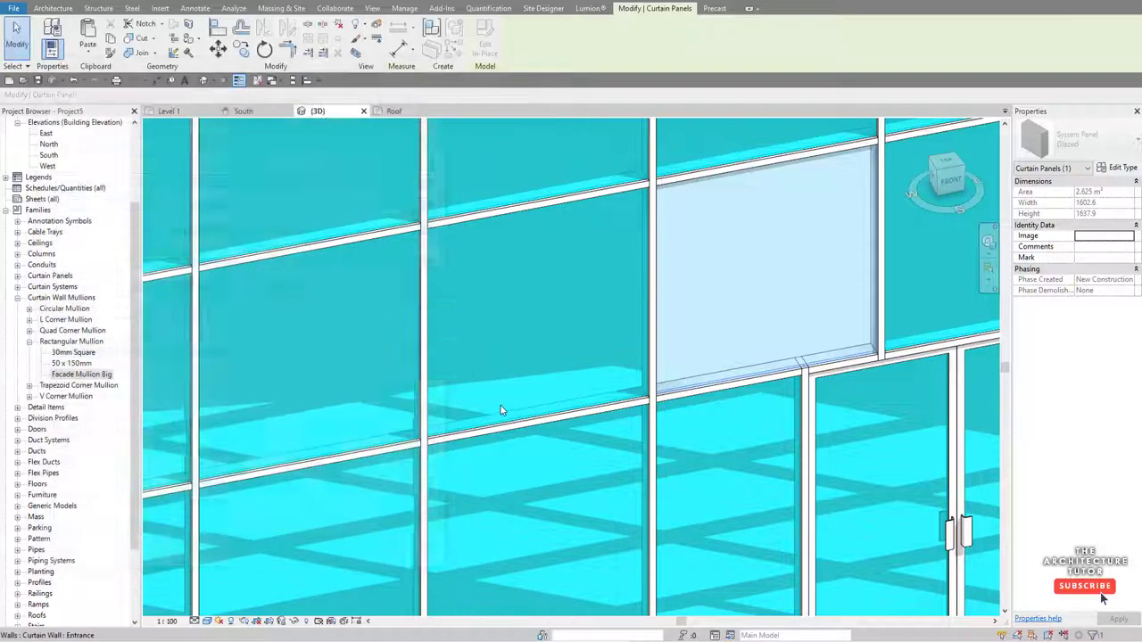
key(Escape)
scroll(657, 402, up, 4)
scroll(657, 401, up, 2)
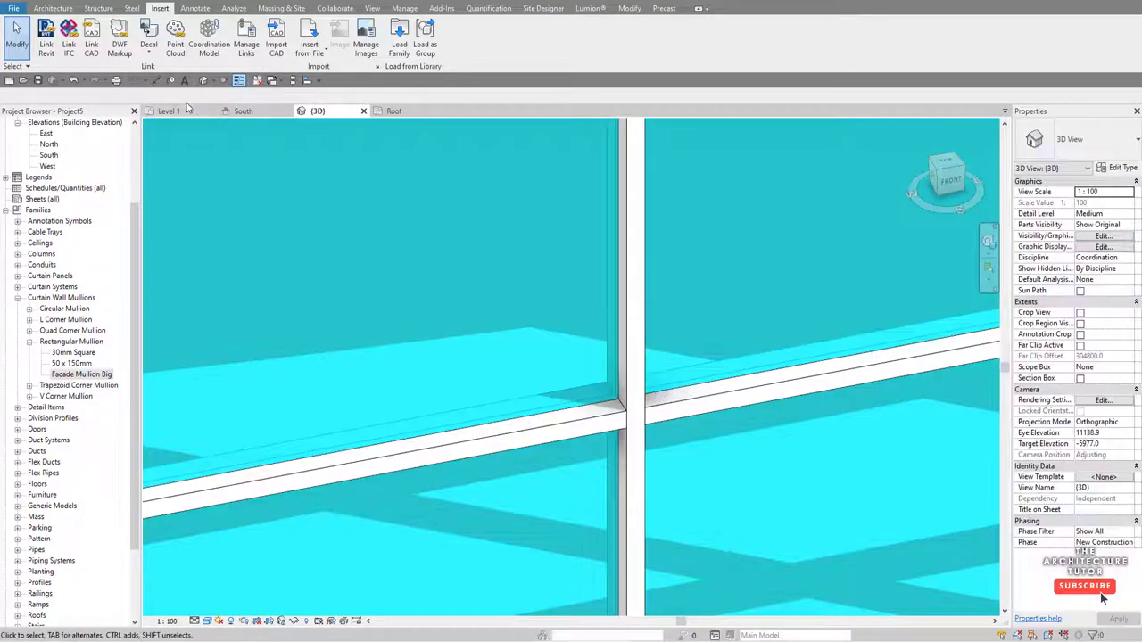
- In the Level 1 plan, check the 63 mm glass-to-mullion dimension
click(175, 113)
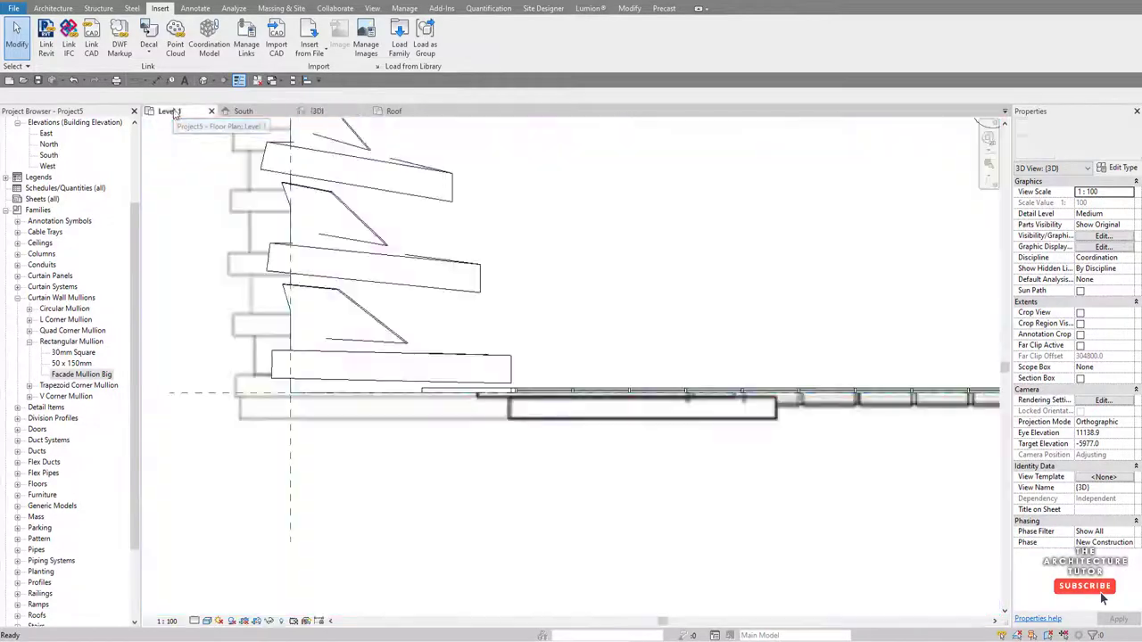
scroll(754, 392, up, 4)
scroll(754, 393, up, 4)
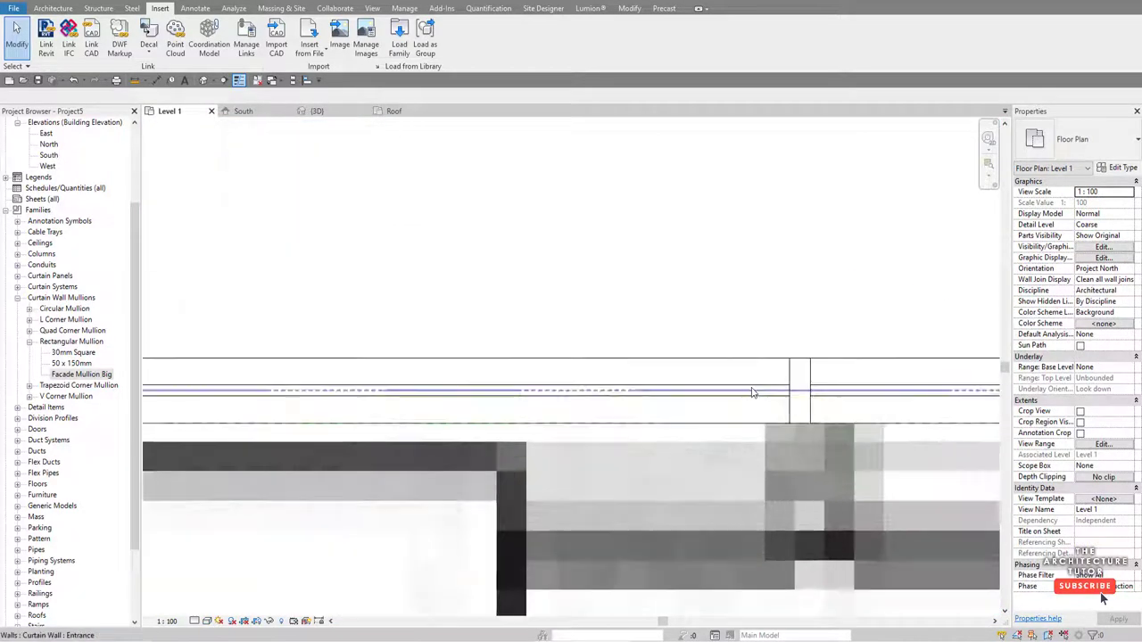
scroll(575, 406, down, 2)
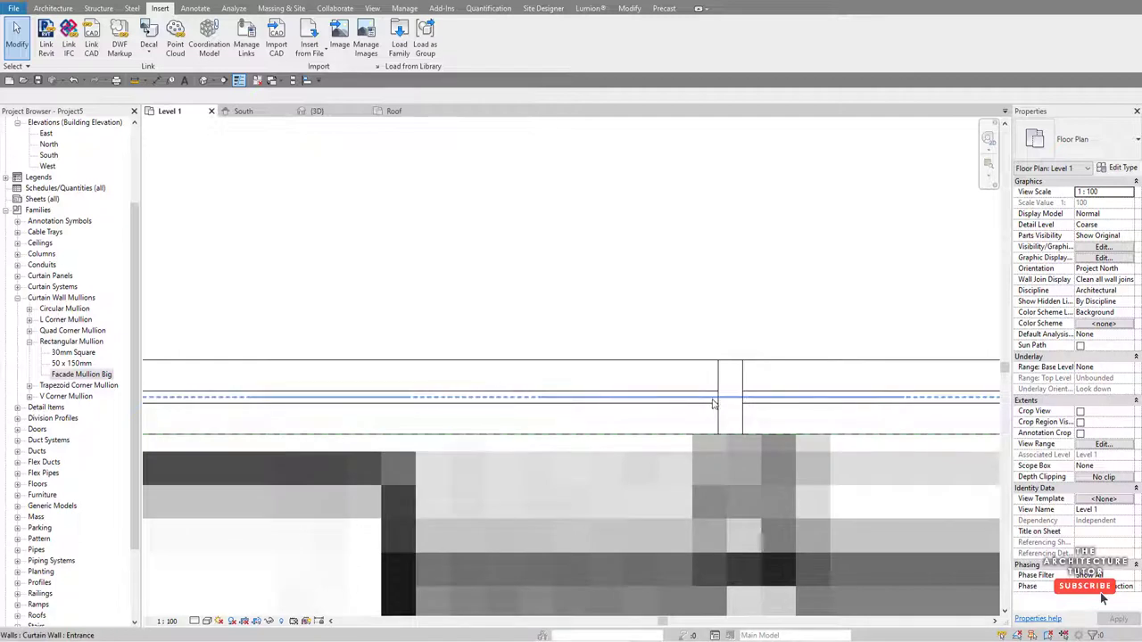
scroll(713, 399, up, 2)
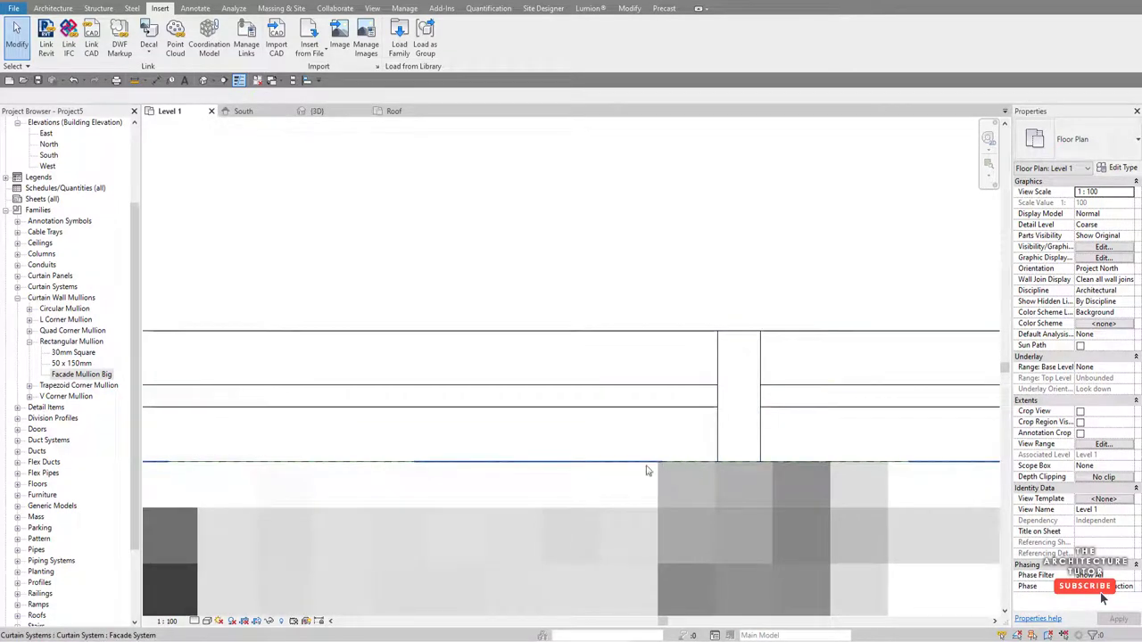
click(155, 81)
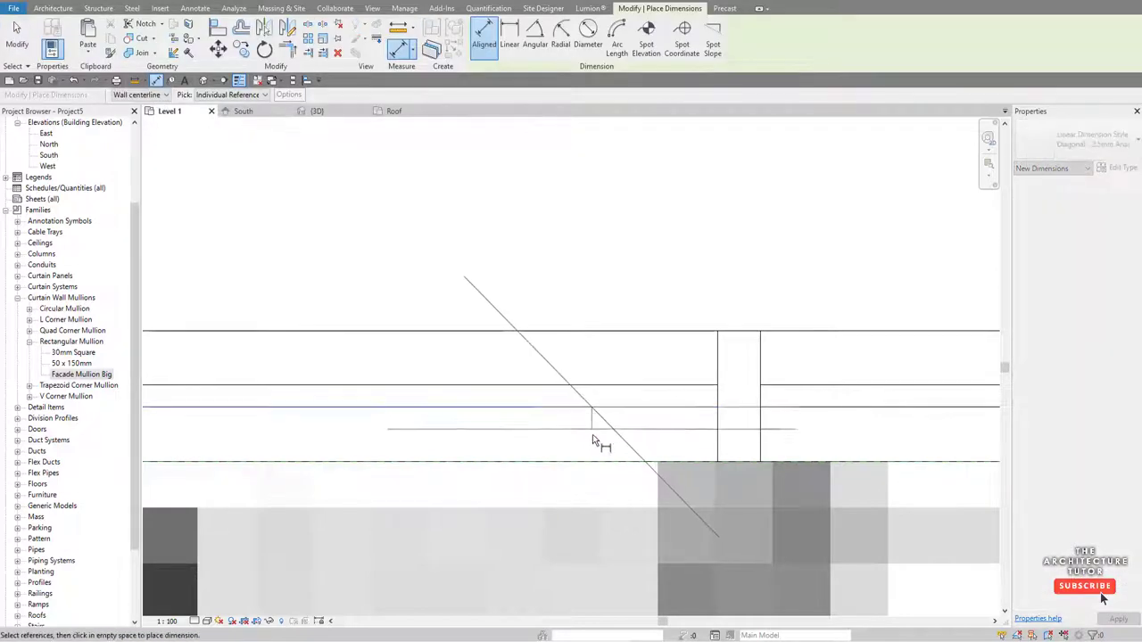
scroll(596, 468, down, 3)
scroll(591, 470, down, 2)
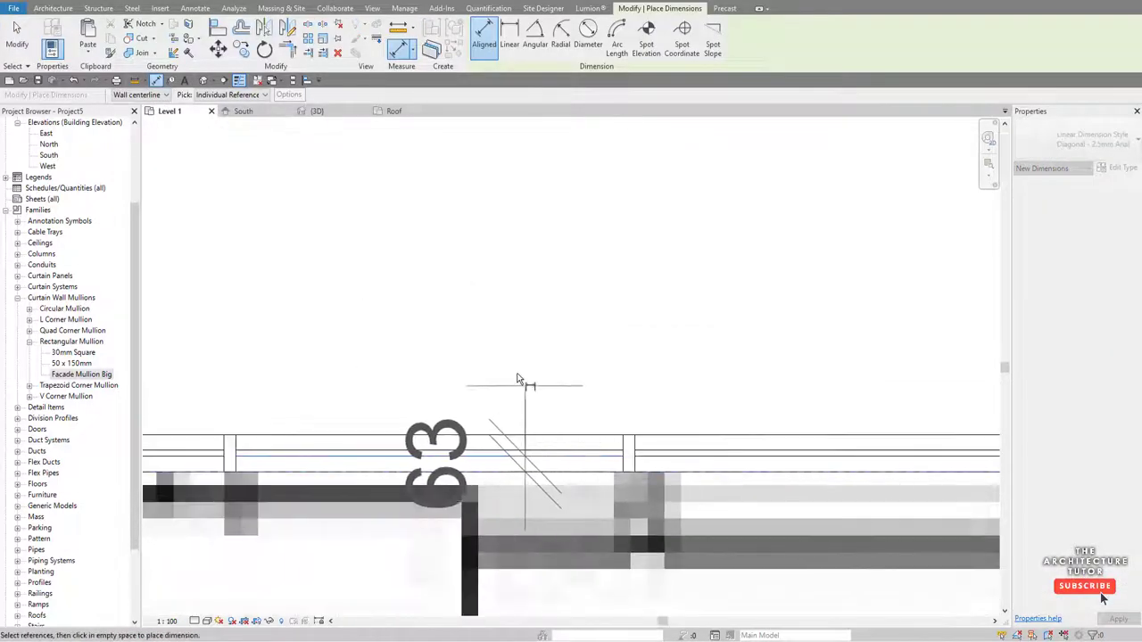
key(Escape)
key(Escape)
click(424, 433)
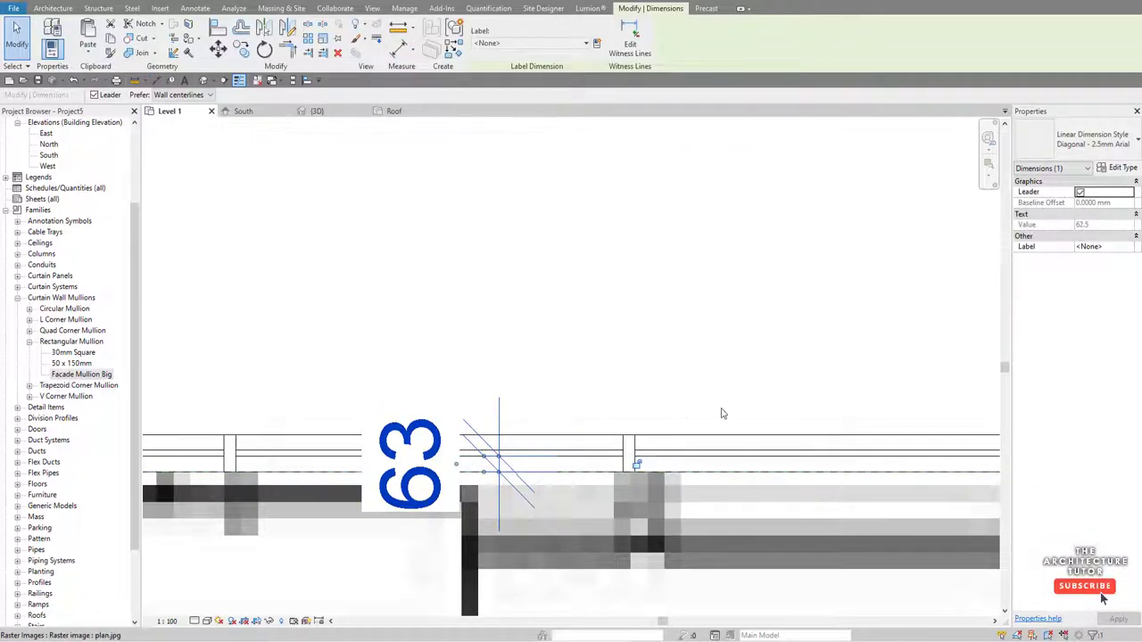
click(690, 424)
- Set the Glazed panel type's Offset to 62.5 and delete the measuring dimension
key(Tab)
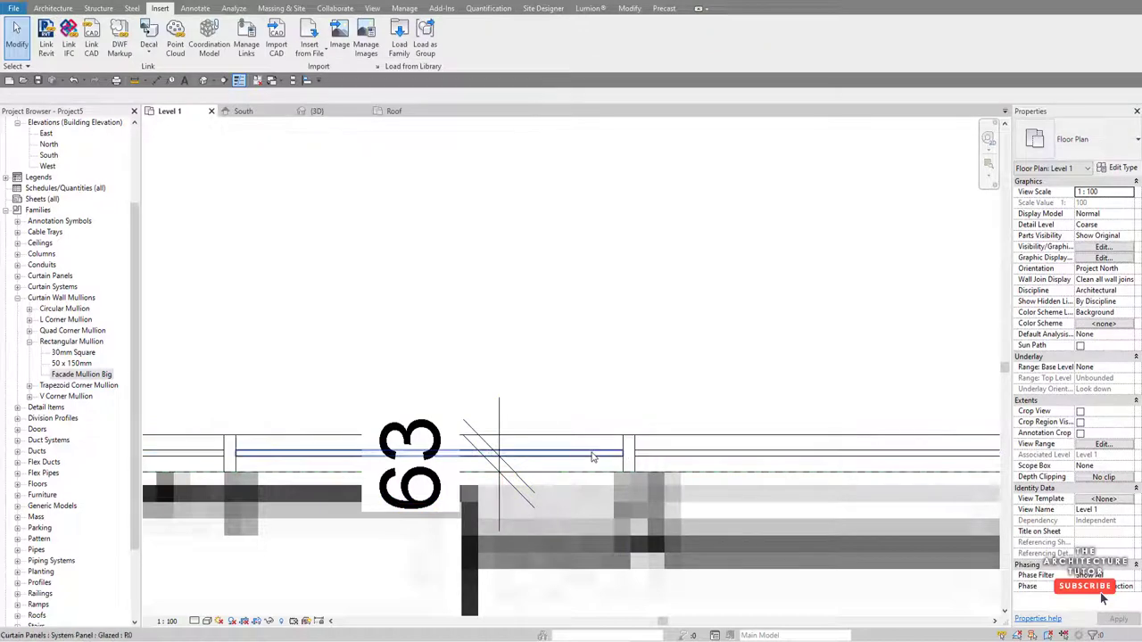
click(592, 457)
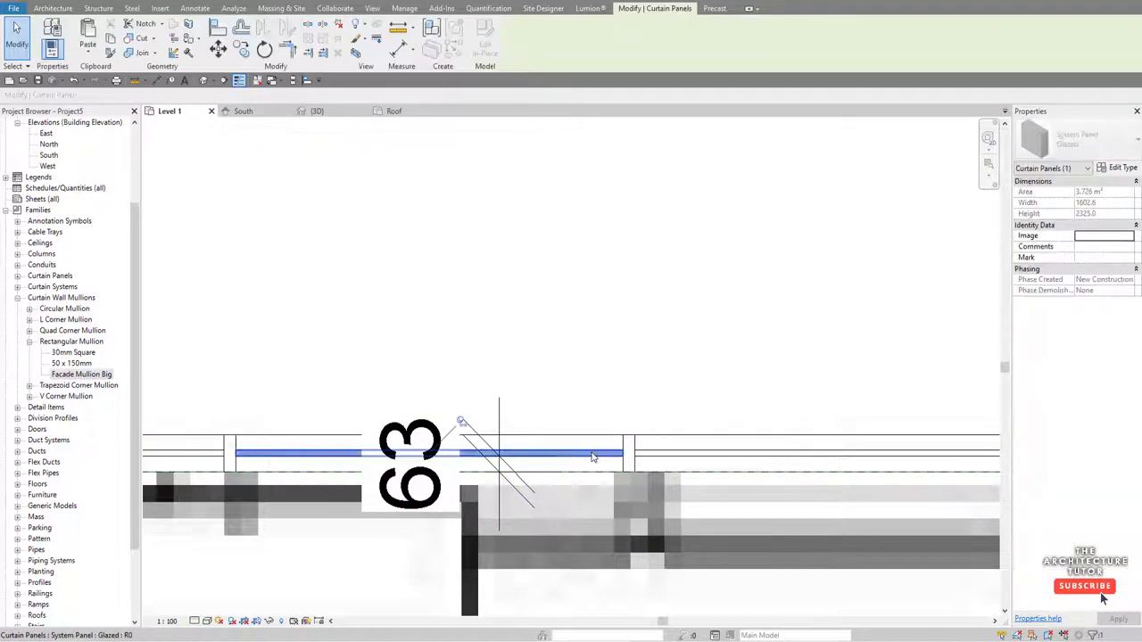
click(1122, 169)
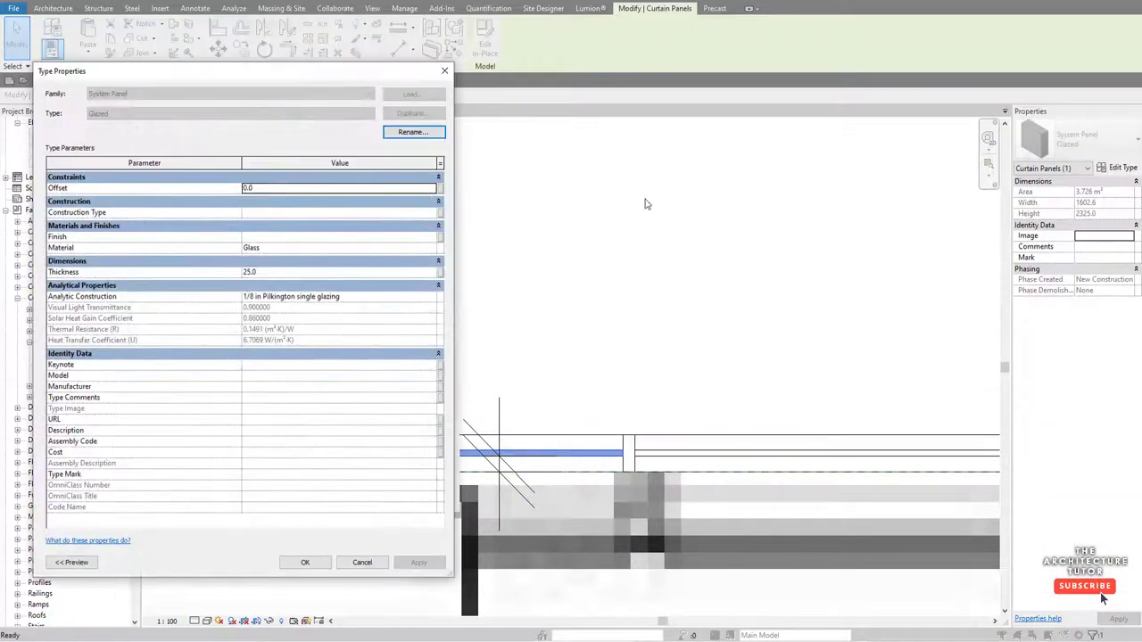
click(264, 190)
text(62.5)
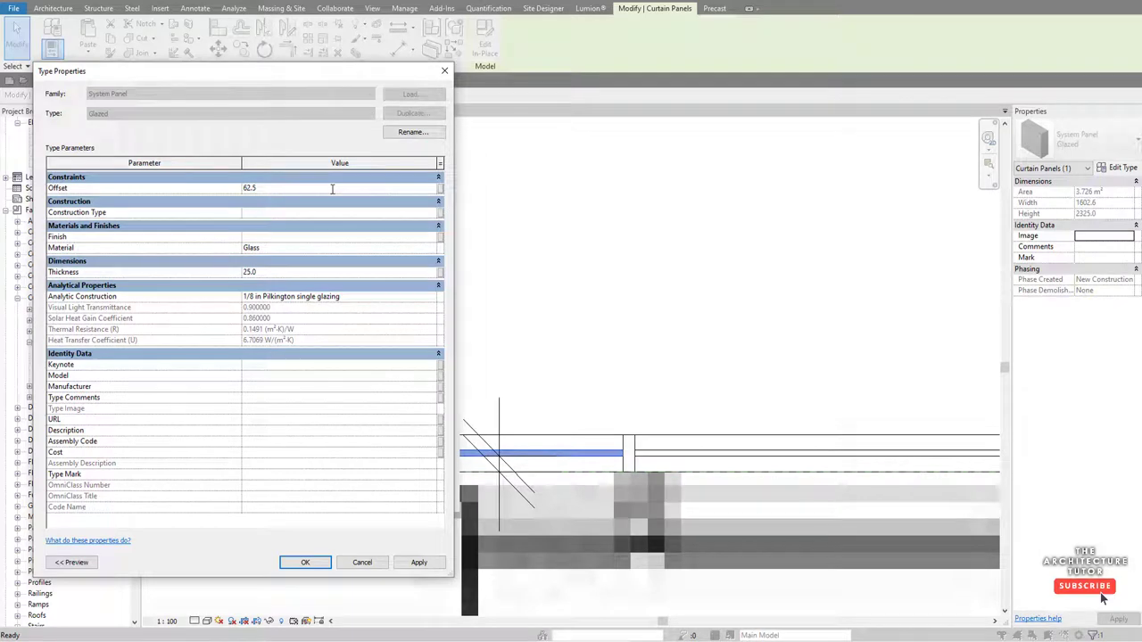
click(305, 562)
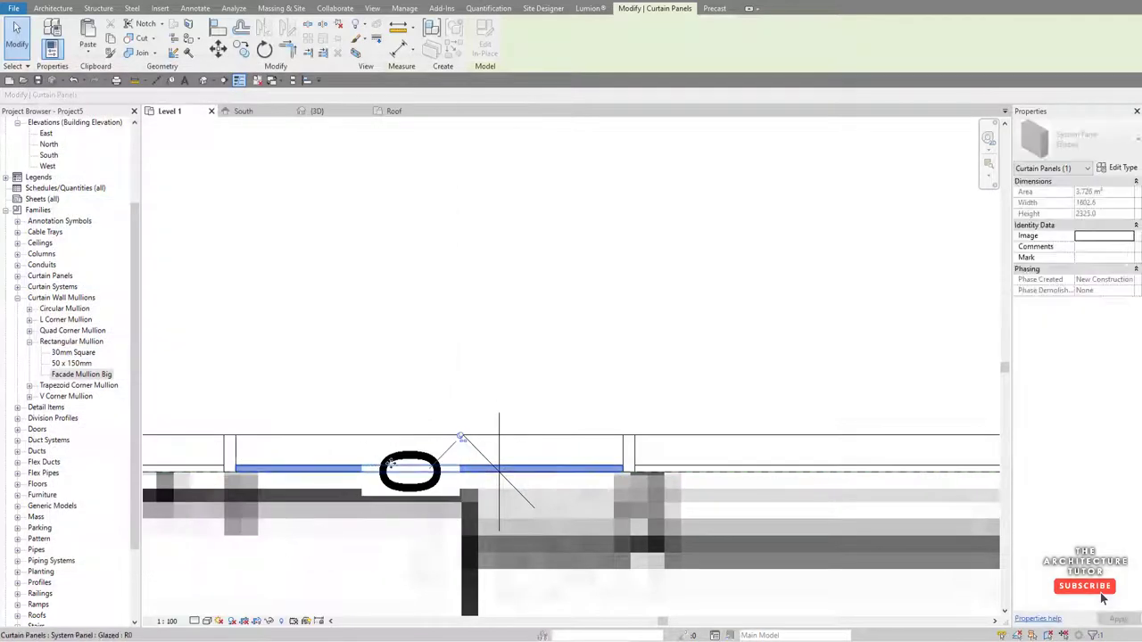
key(d)
key(i)
key(Escape)
click(414, 489)
key(Delete)
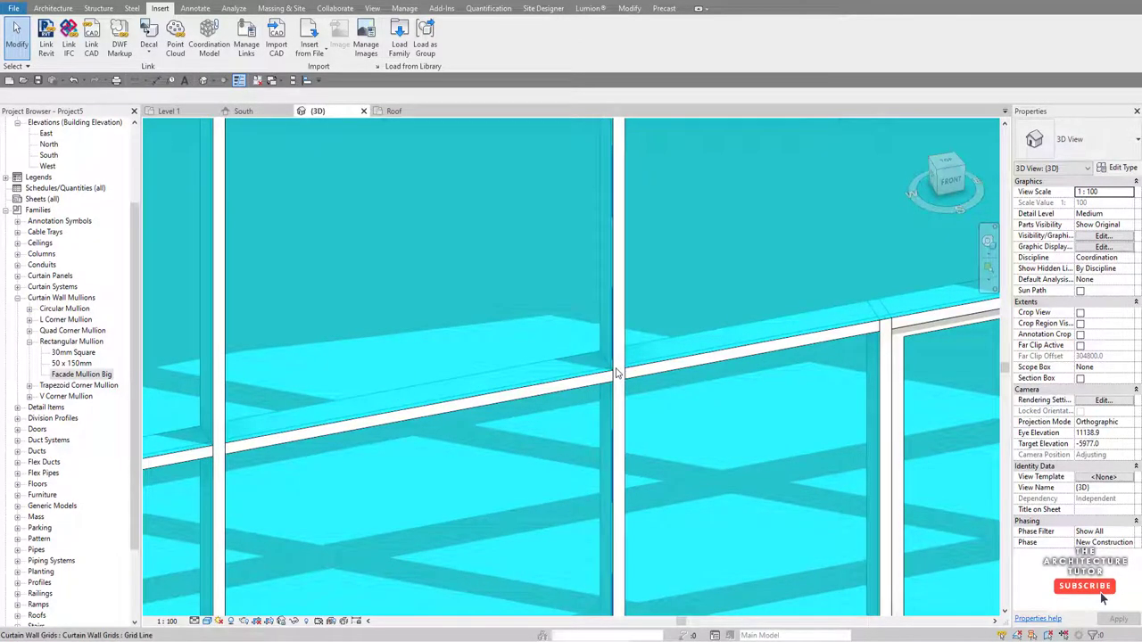
- Orbit and zoom the 3D view to inspect the new entrance doors
scroll(616, 373, down, 3)
scroll(610, 355, down, 10)
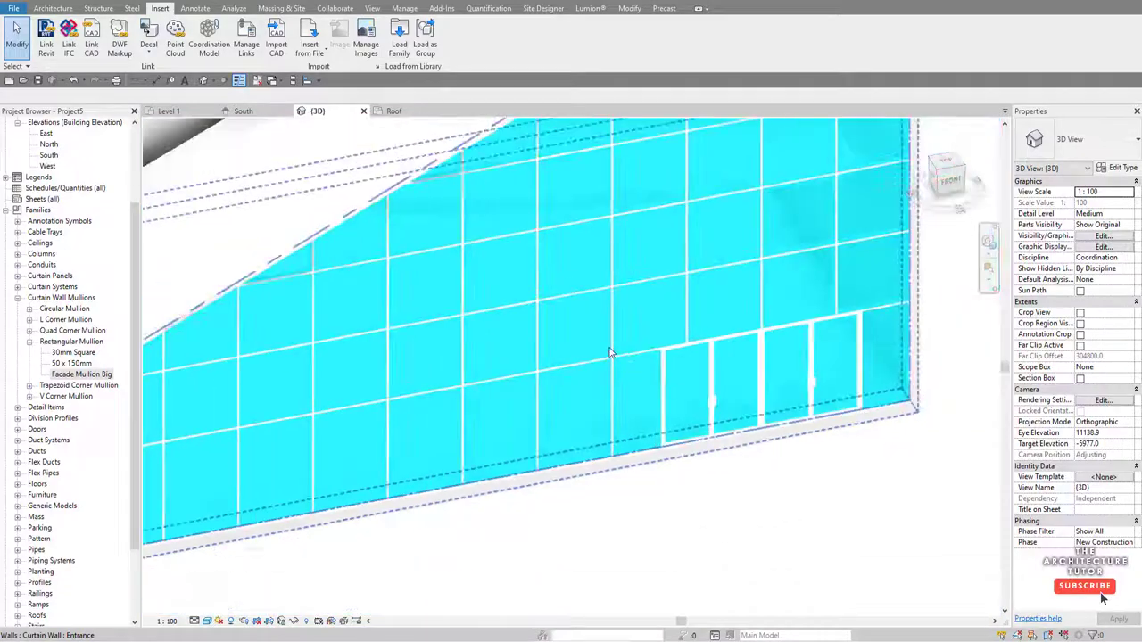
mouse_move(678, 428)
shift+middle_down()
mouse_move(383, 468)
mouse_move(737, 424)
mouse_move(518, 428)
mouse_move(428, 374)
mouse_move(613, 441)
mouse_move(566, 394)
shift+middle_up()
scroll(426, 372, up, 5)
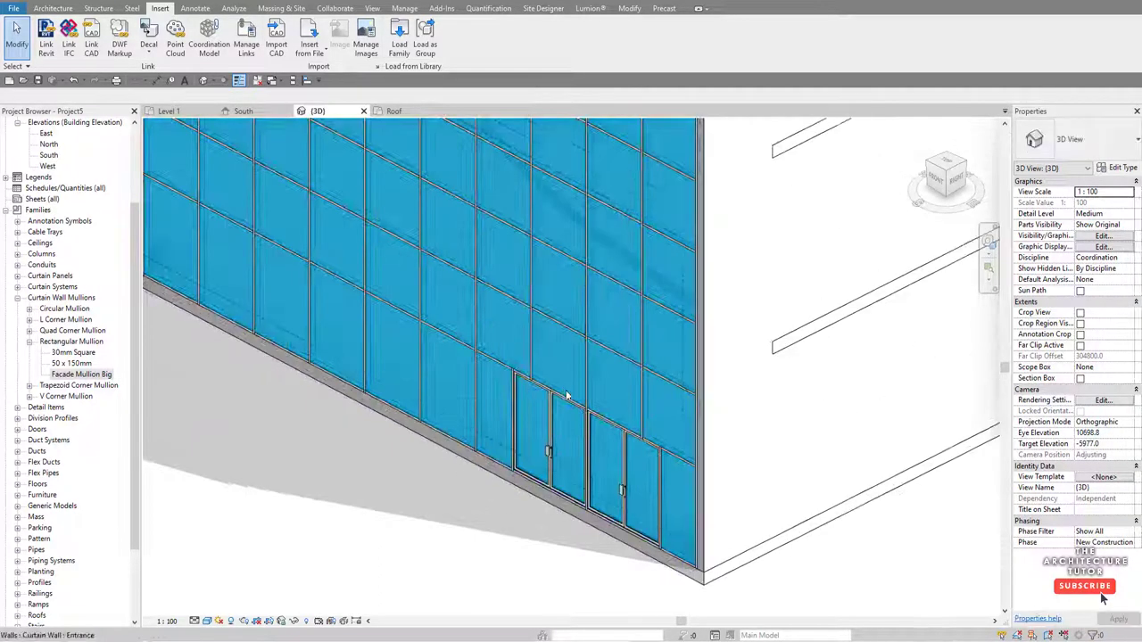
scroll(694, 412, up, 2)
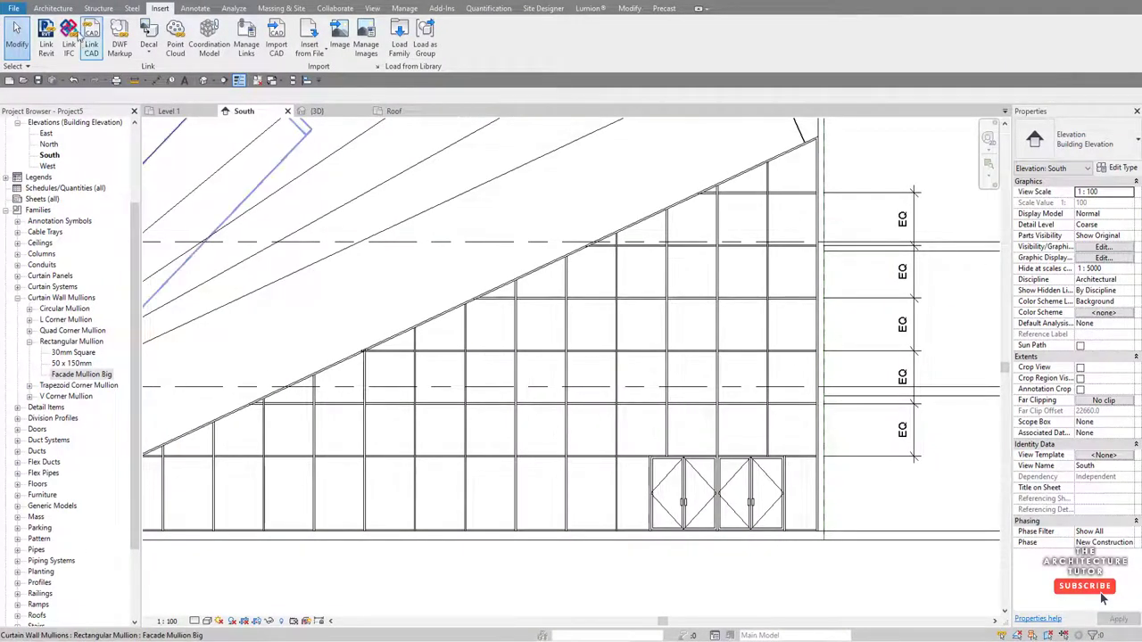
- Place 600 mm Arial model text 'ISENBERG SCHOOL OF MANAGEMENT' on the Entrance curtain panel above the doors
click(55, 10)
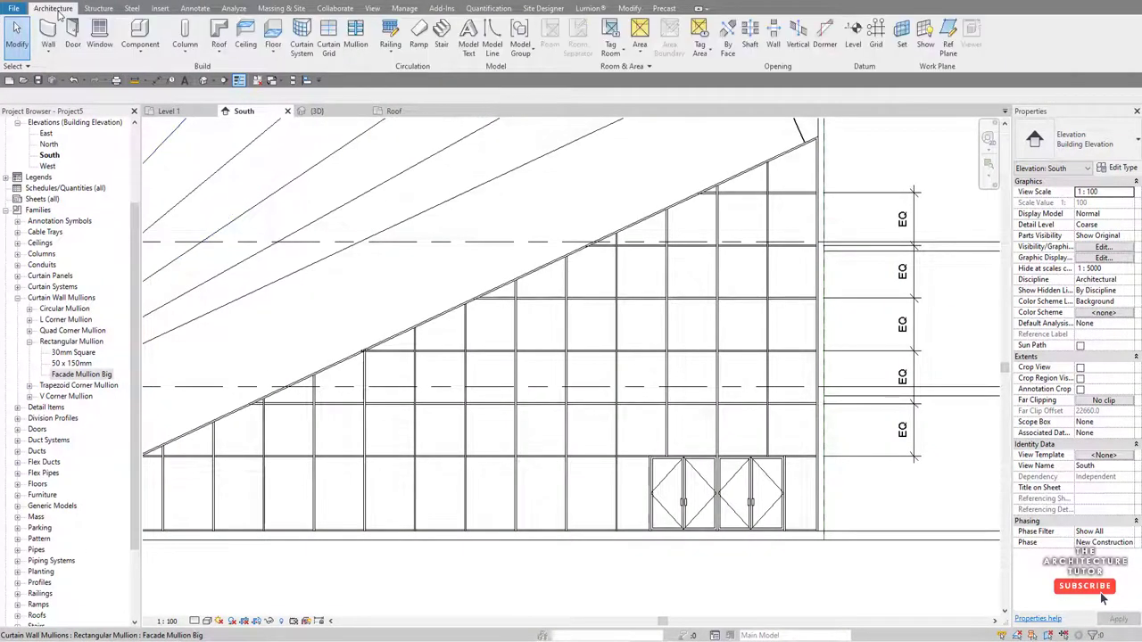
click(467, 37)
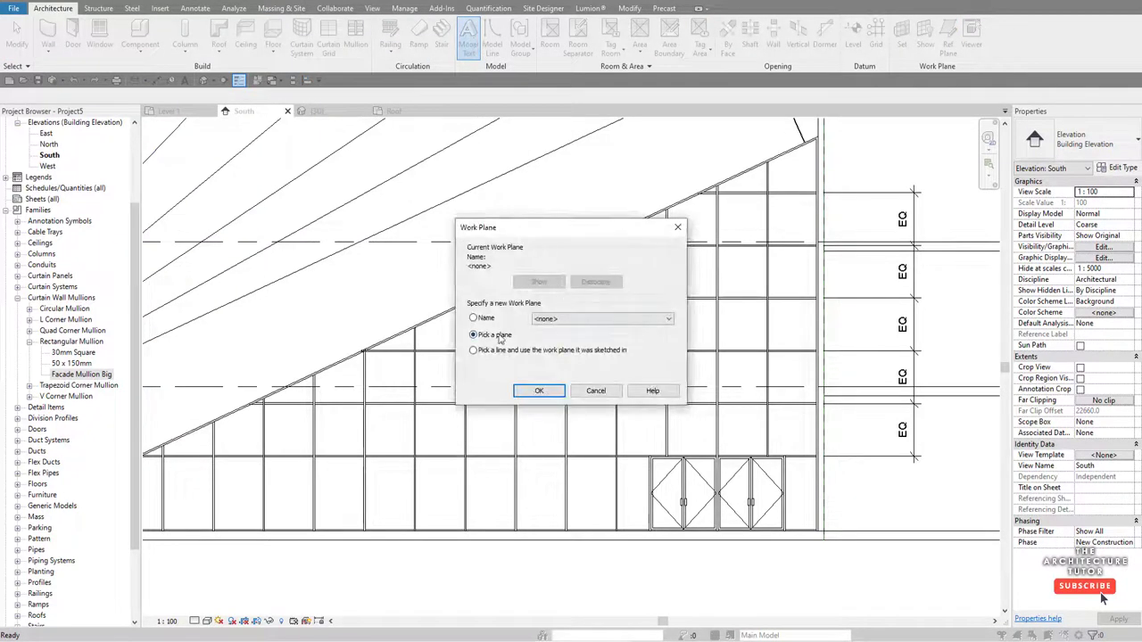
click(539, 391)
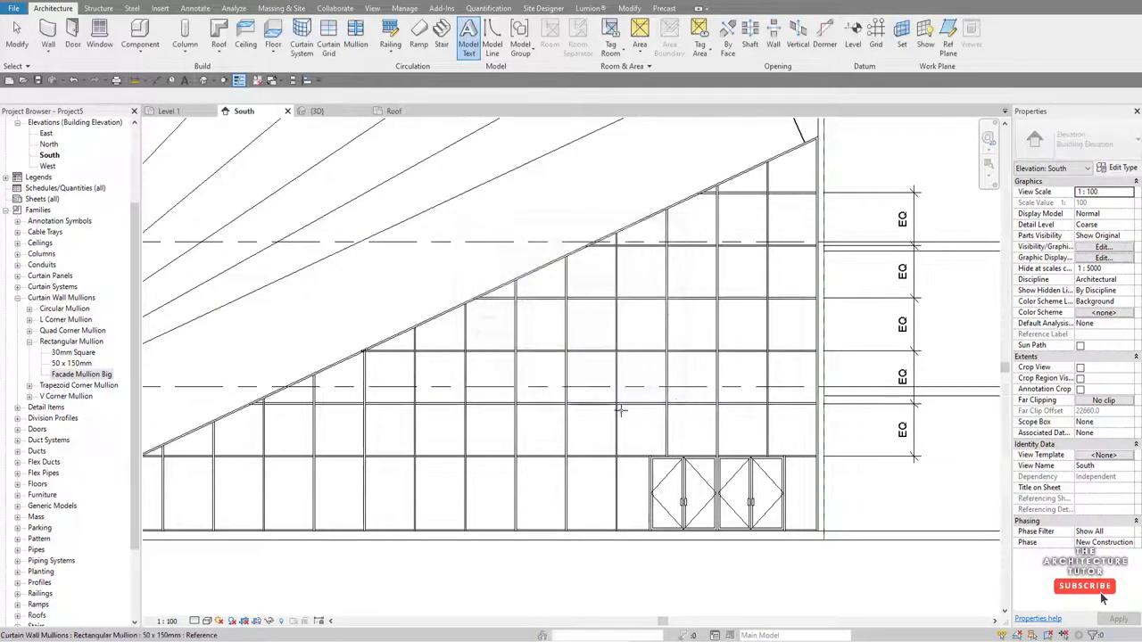
click(675, 406)
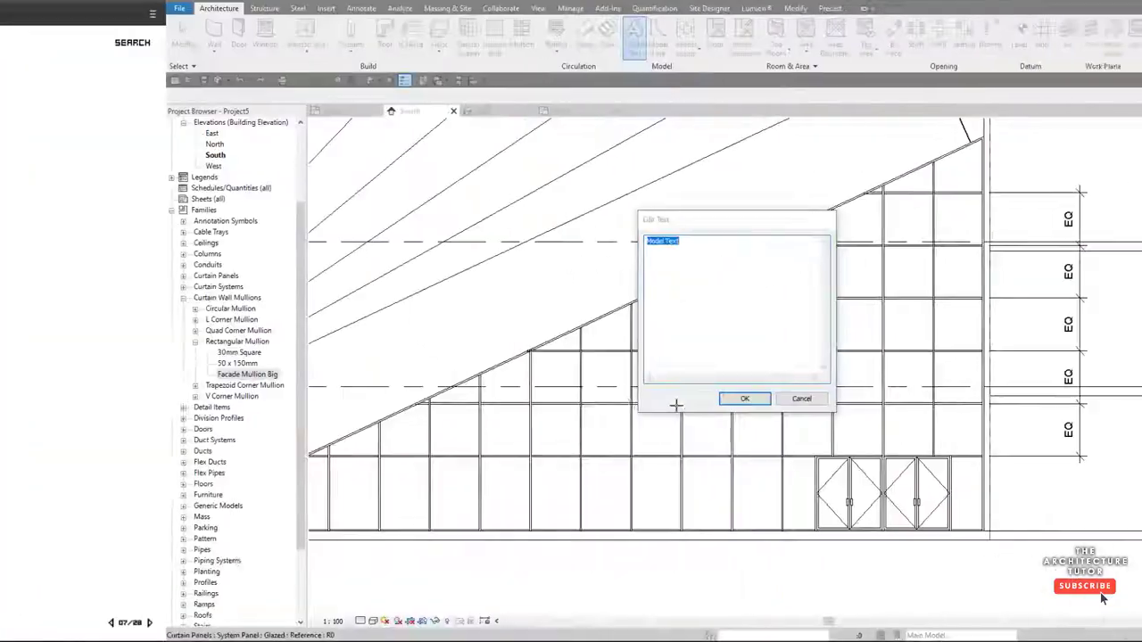
text(1)
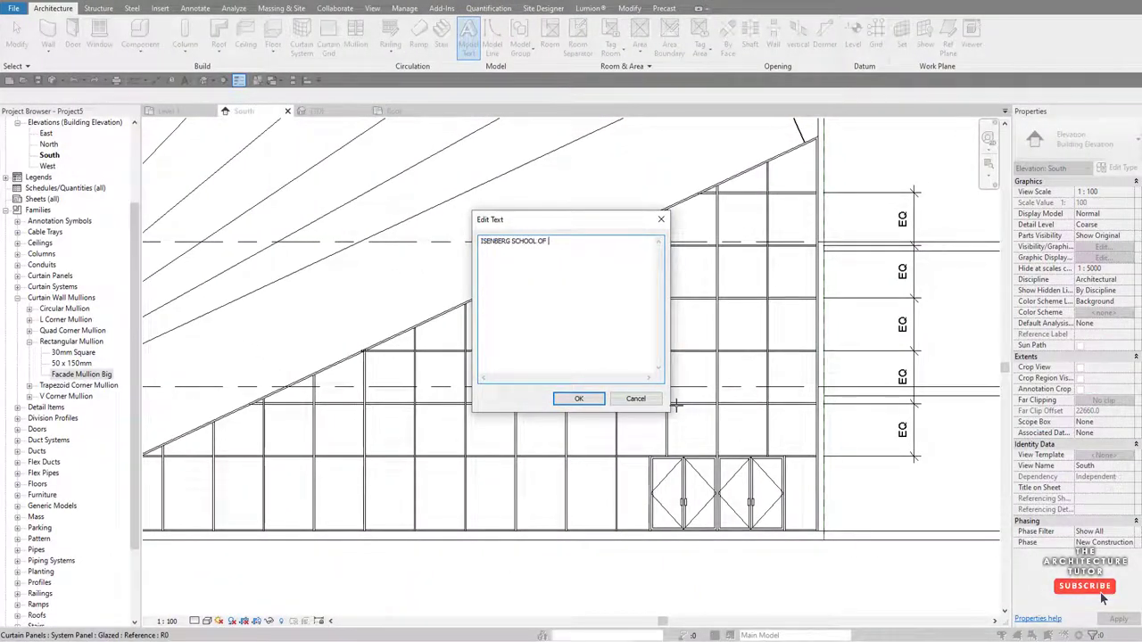
text(GEMENT)
click(578, 399)
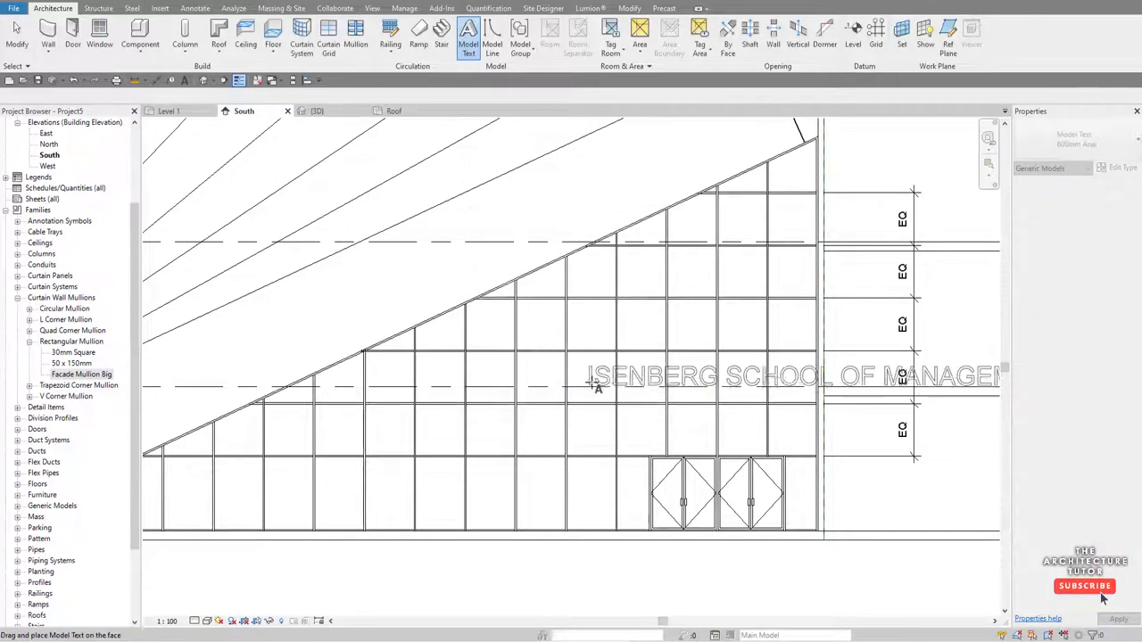
click(393, 437)
key(Escape)
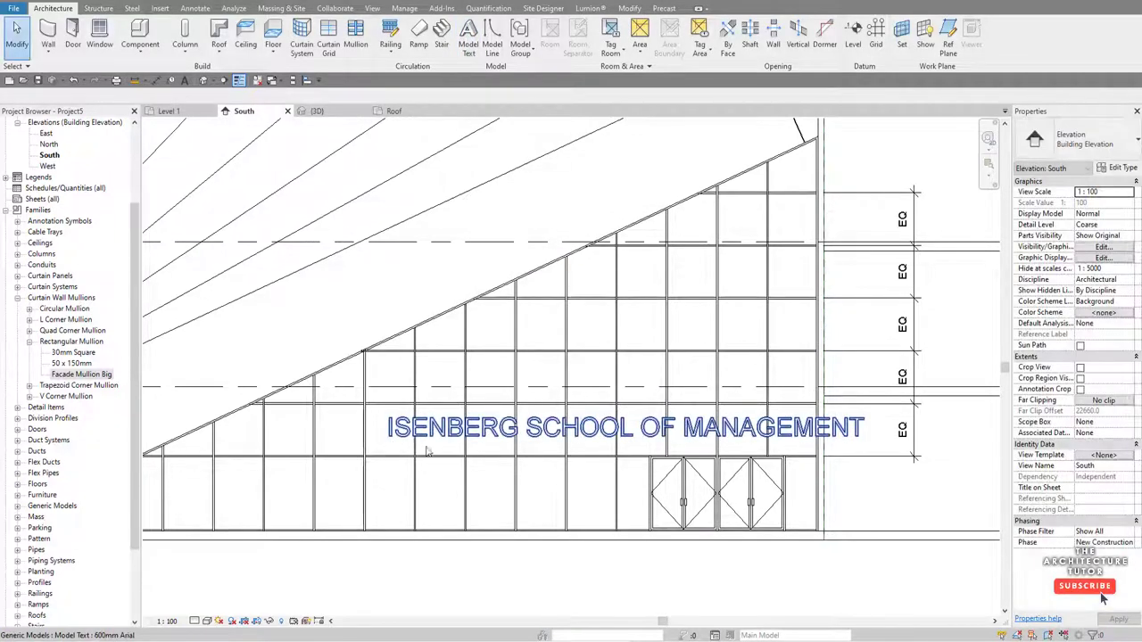
- Give the sign a new type named 300mm with 300 text size and move it above the double doors
click(803, 429)
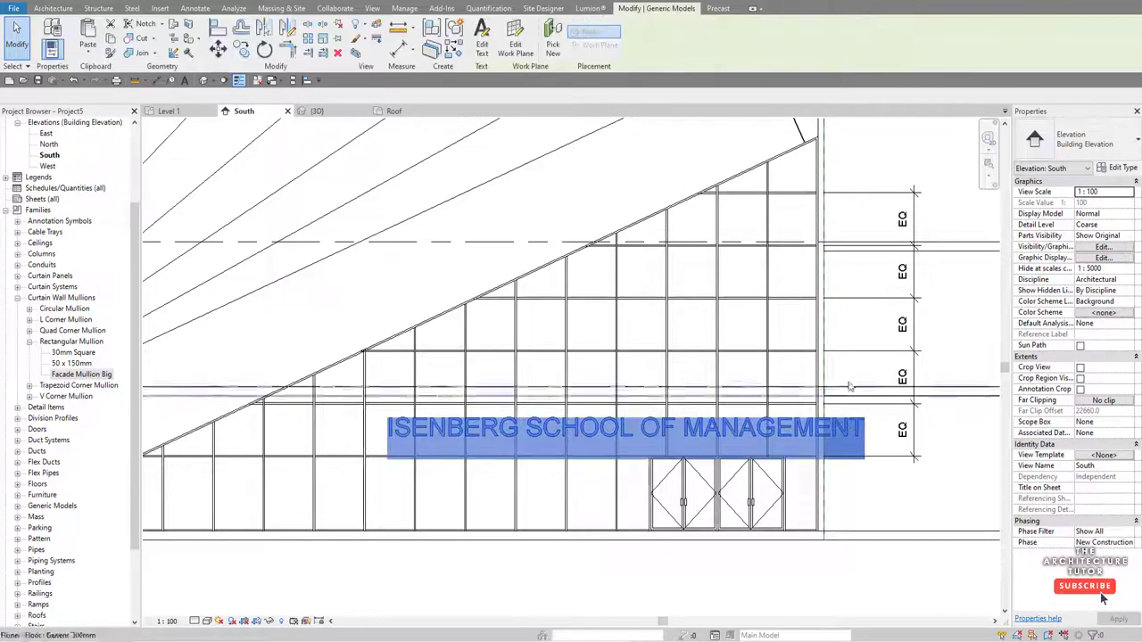
click(1121, 168)
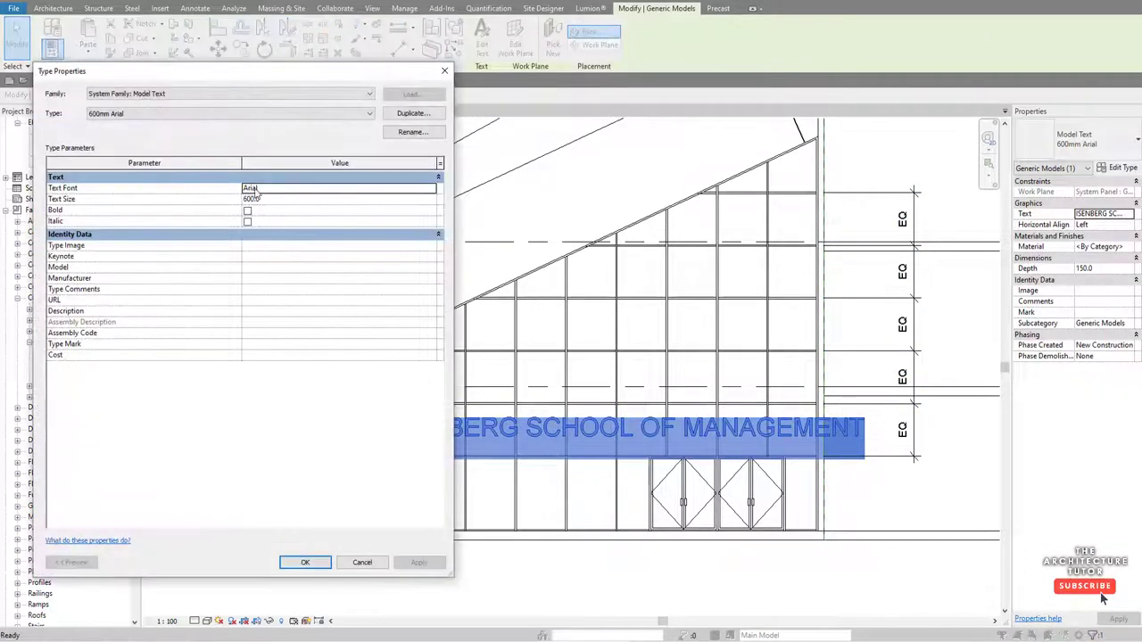
text(300)
key(Tab)
click(413, 132)
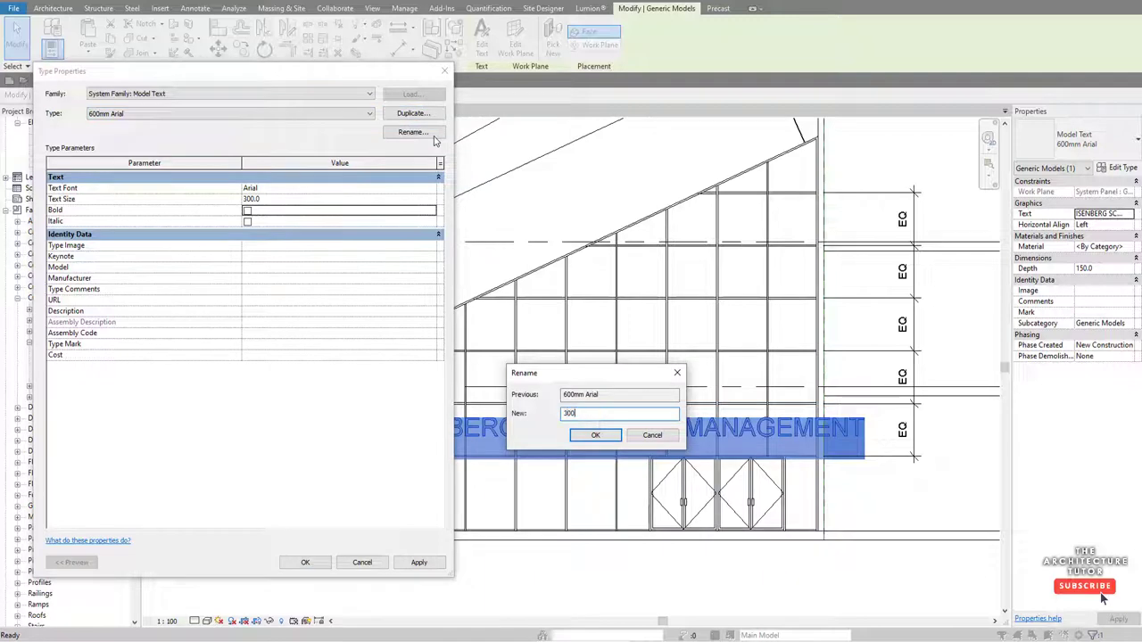
text(300mm)
key(Return)
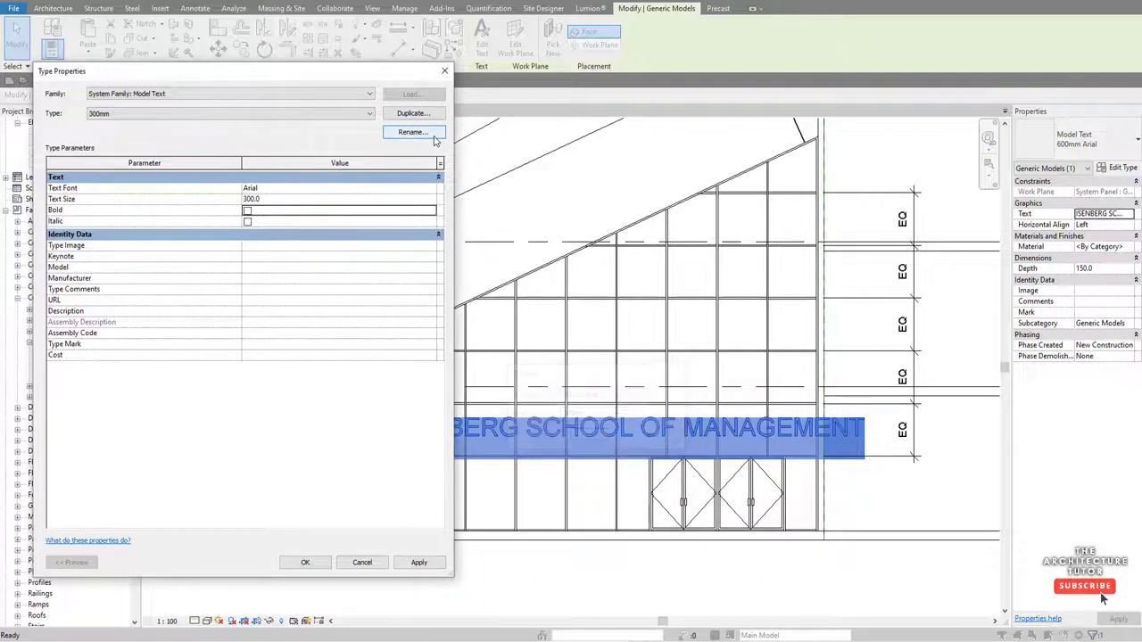
click(305, 562)
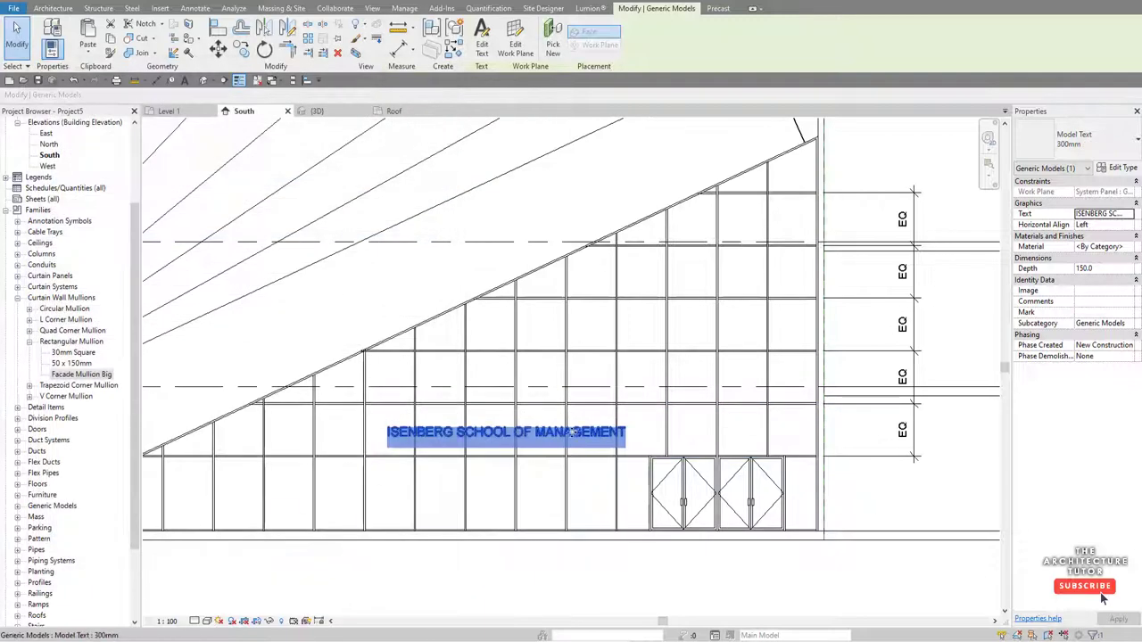
scroll(571, 434, up, 3)
drag(566, 437, 824, 414)
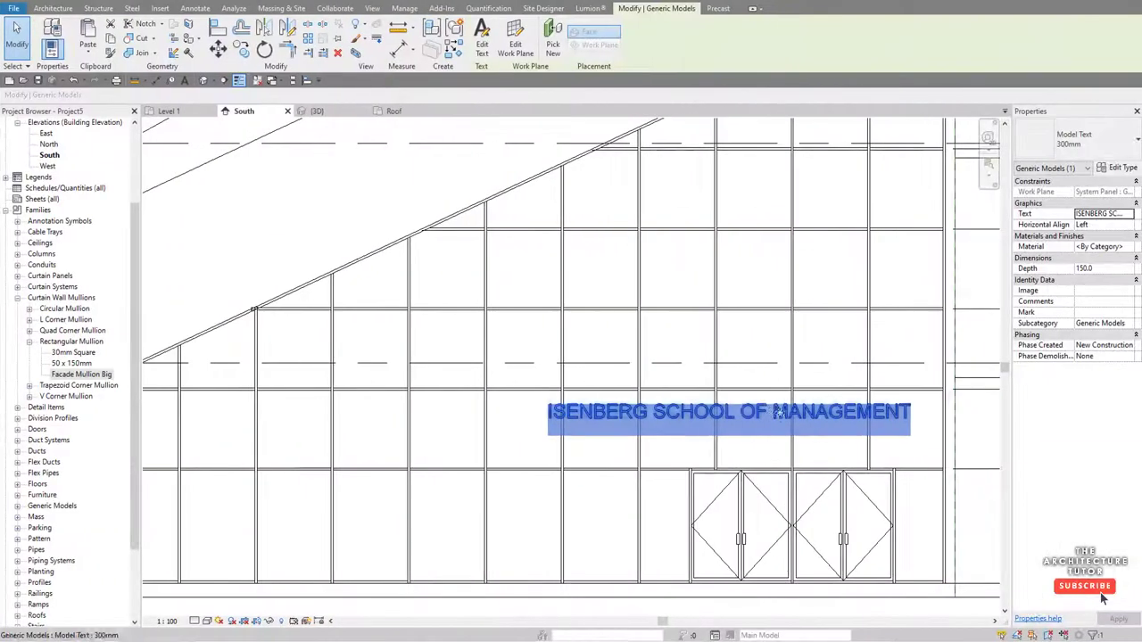
- Copy the signage text to a spot just below the original
click(241, 49)
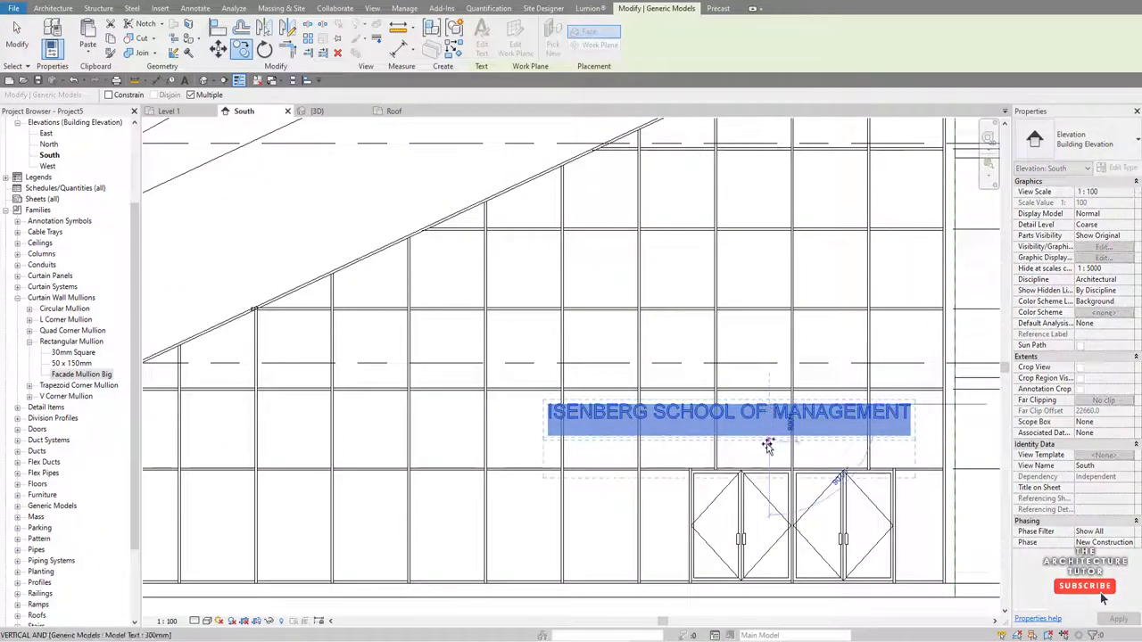
click(768, 443)
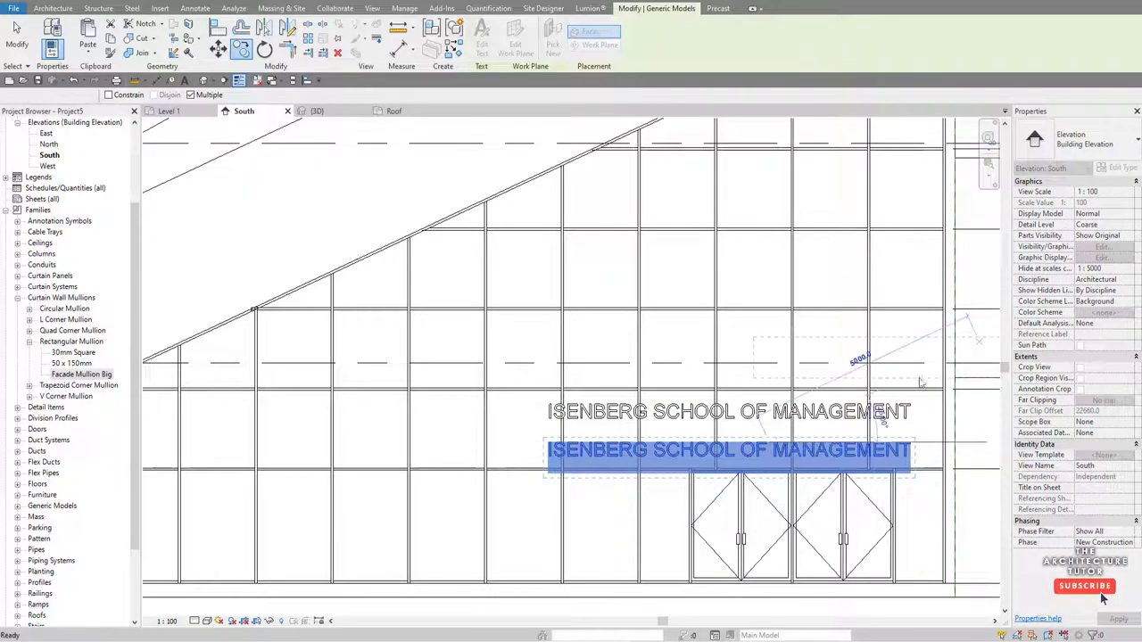
click(785, 463)
- Give the copy a new type named 200 with 200 text size and nudge it right
click(1124, 167)
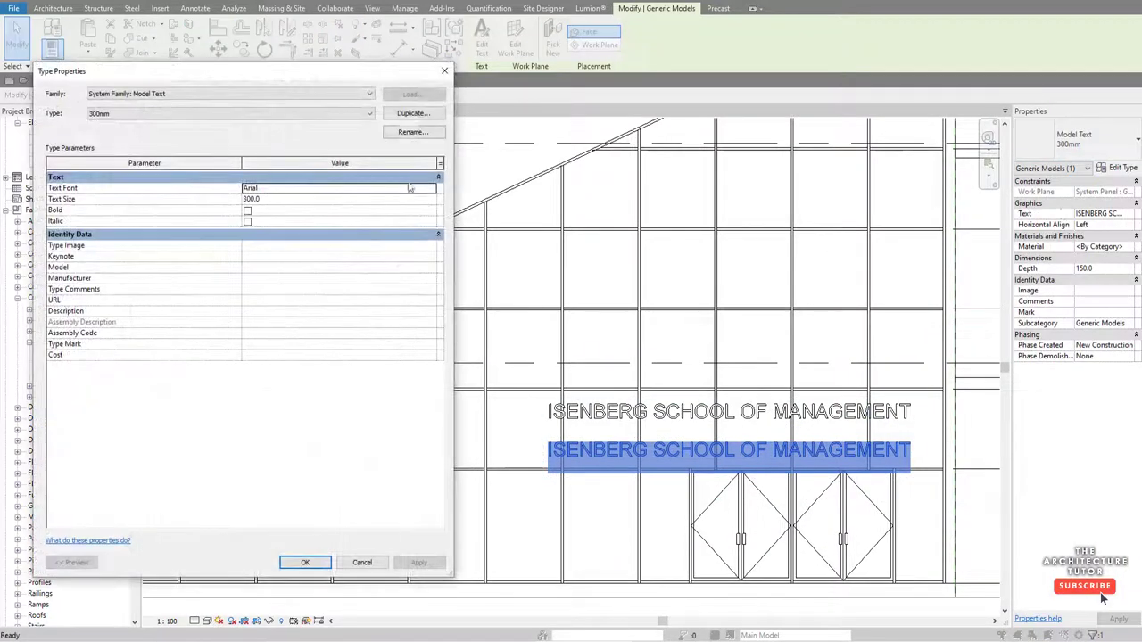
click(411, 113)
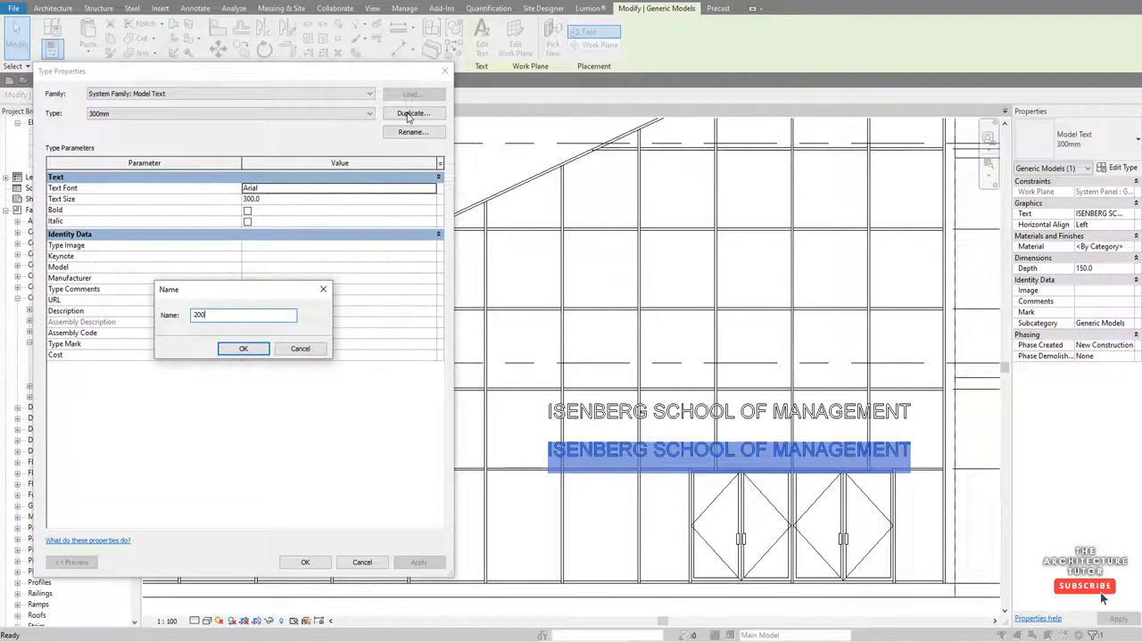
key(Return)
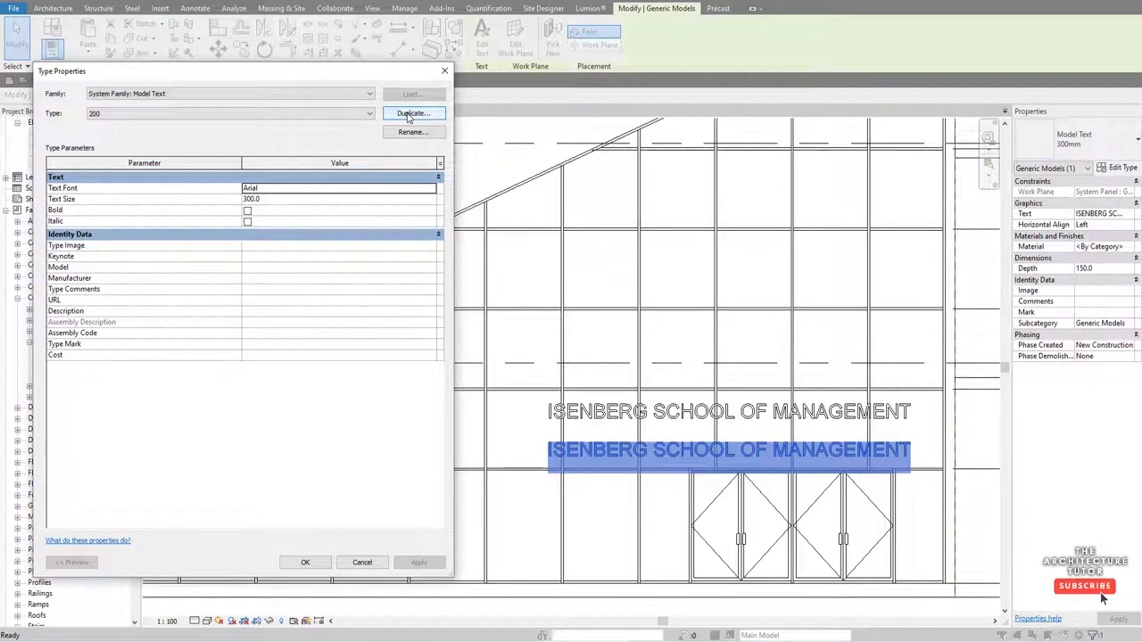
click(285, 200)
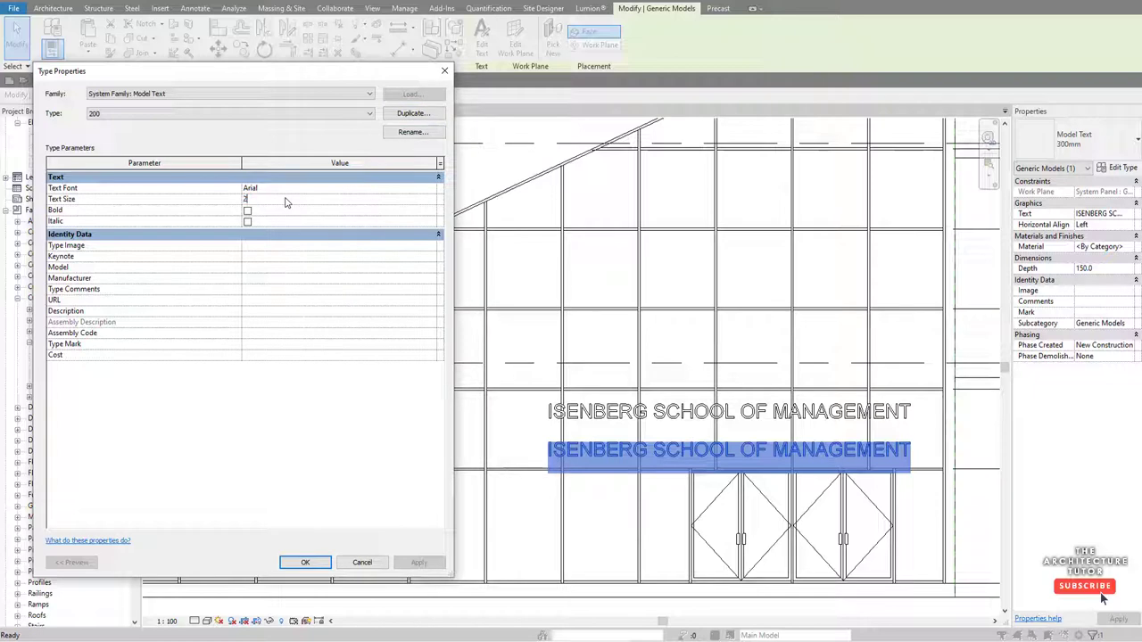
text(200)
key(Tab)
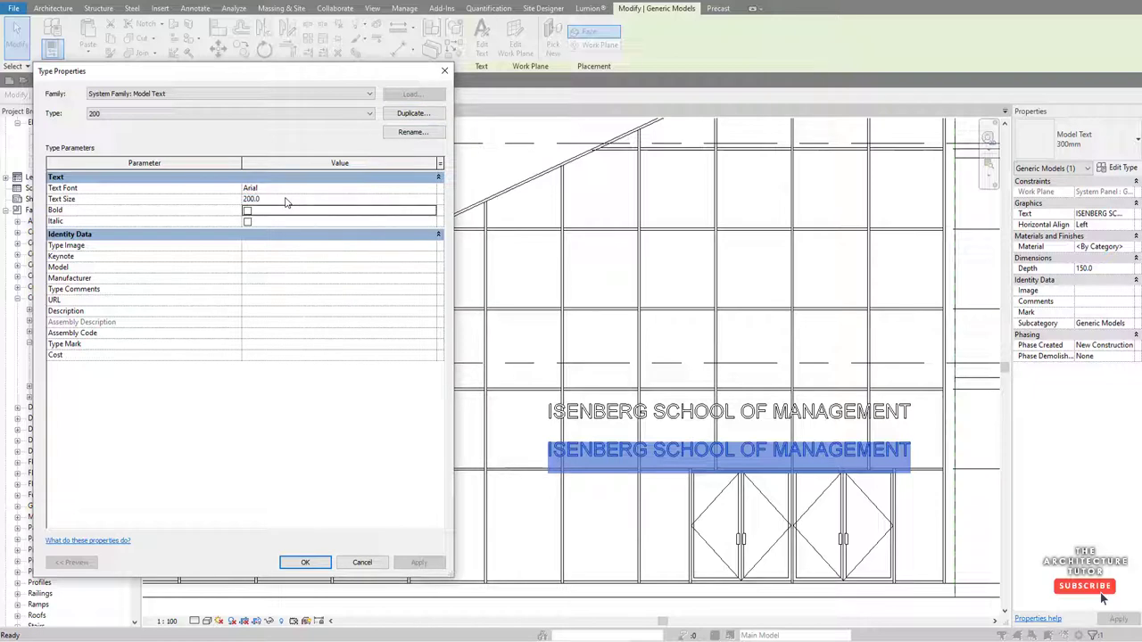
click(305, 562)
scroll(684, 446, up, 2)
drag(707, 449, 752, 452)
- Set the Depth of both signage texts to 30 instead of 150
click(721, 444)
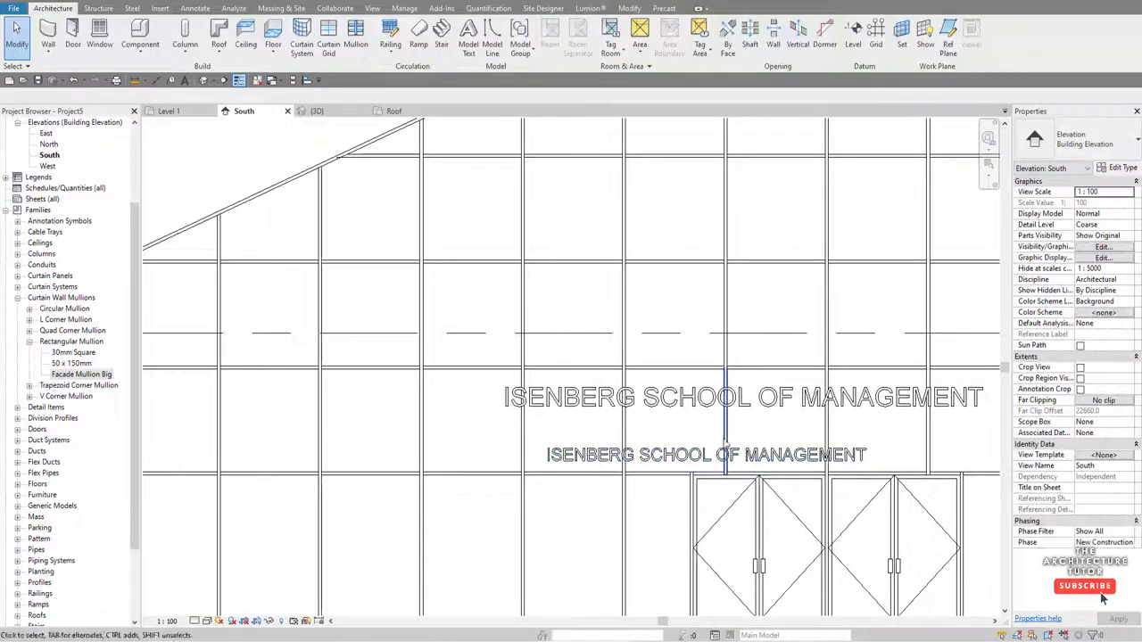
scroll(721, 444, down, 2)
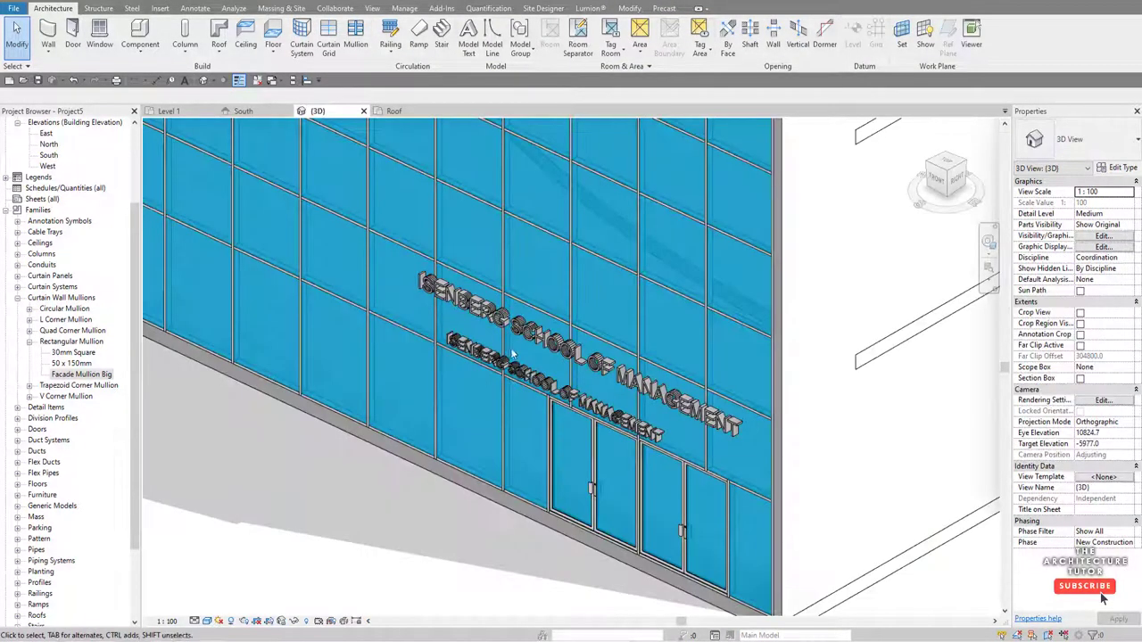
click(575, 360)
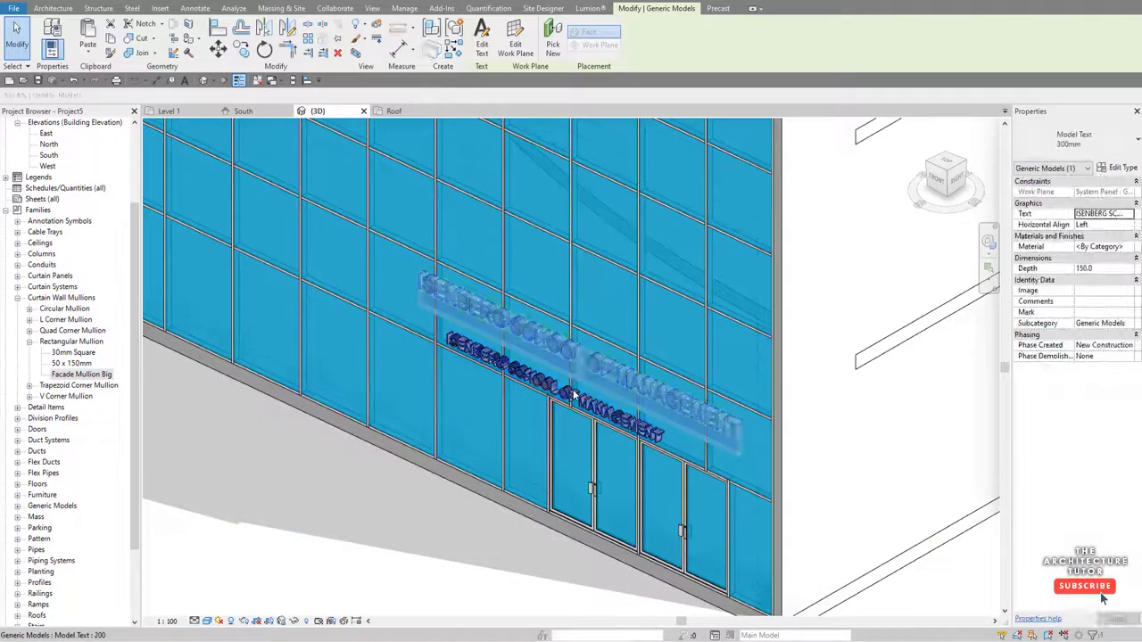
click(1104, 270)
text(30)
key(Tab)
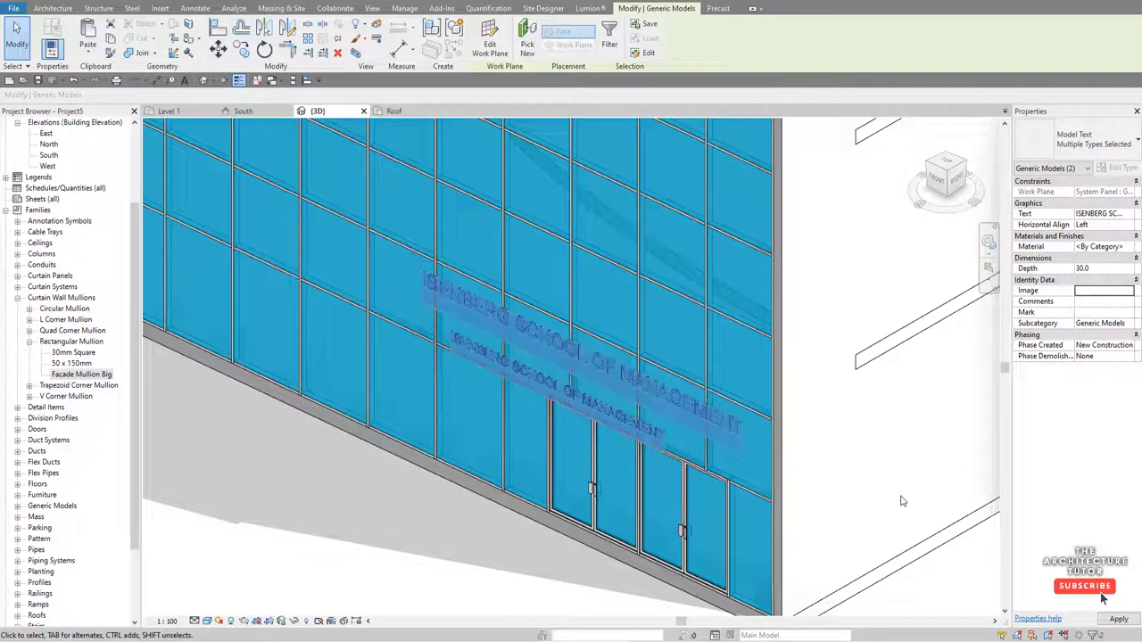
- Deselect the texts and zoom out to view the whole building in 3D
click(899, 491)
scroll(596, 357, down, 10)
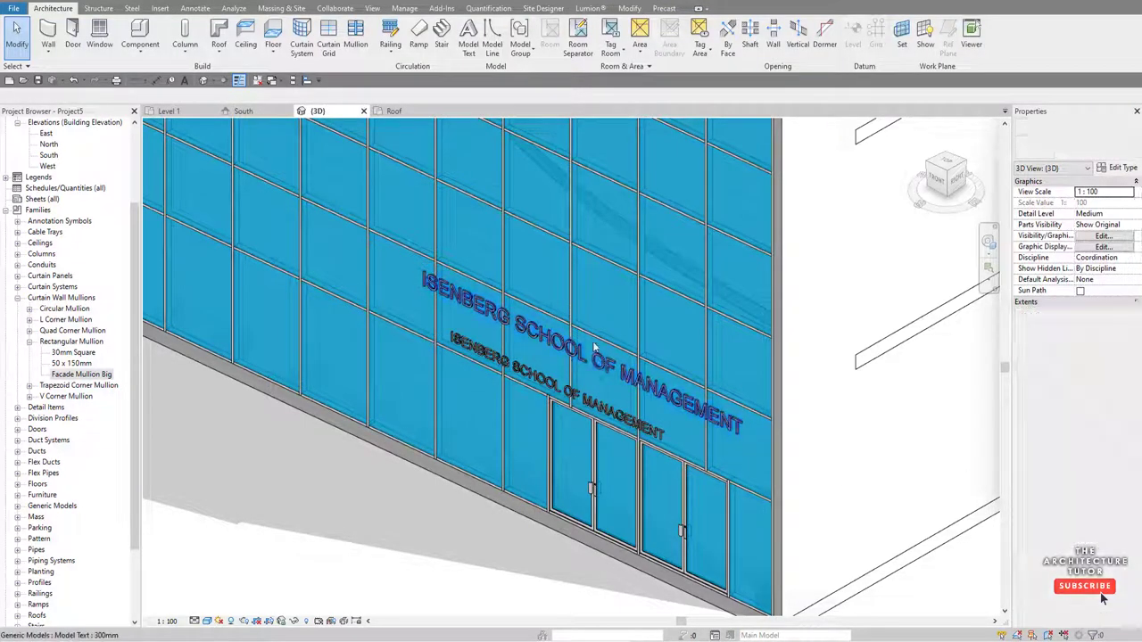
scroll(551, 421, down, 3)
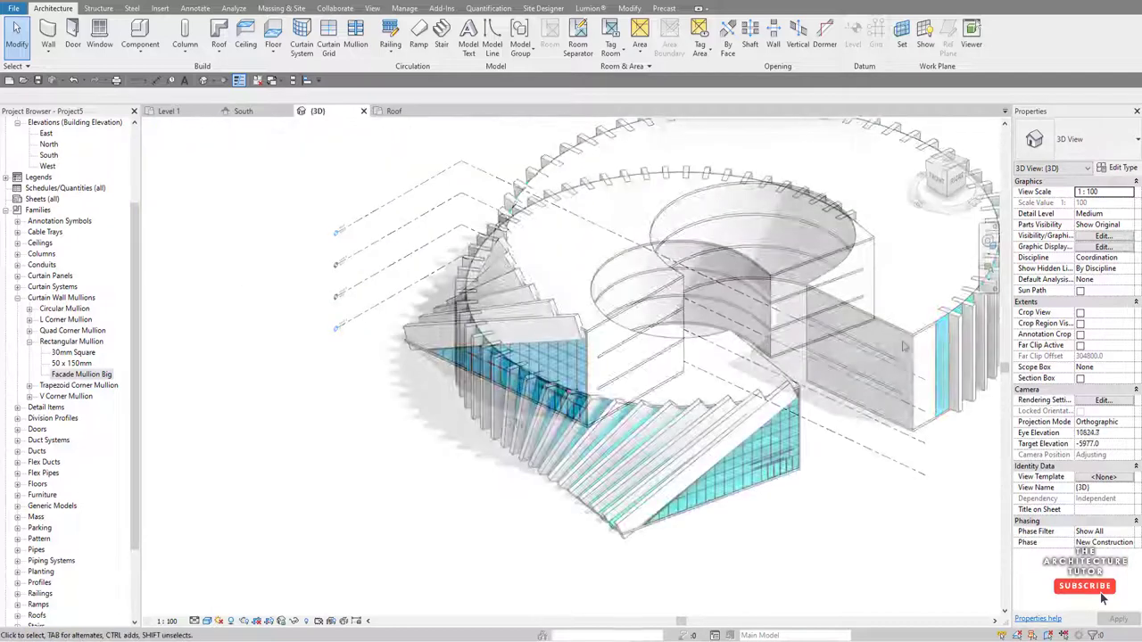